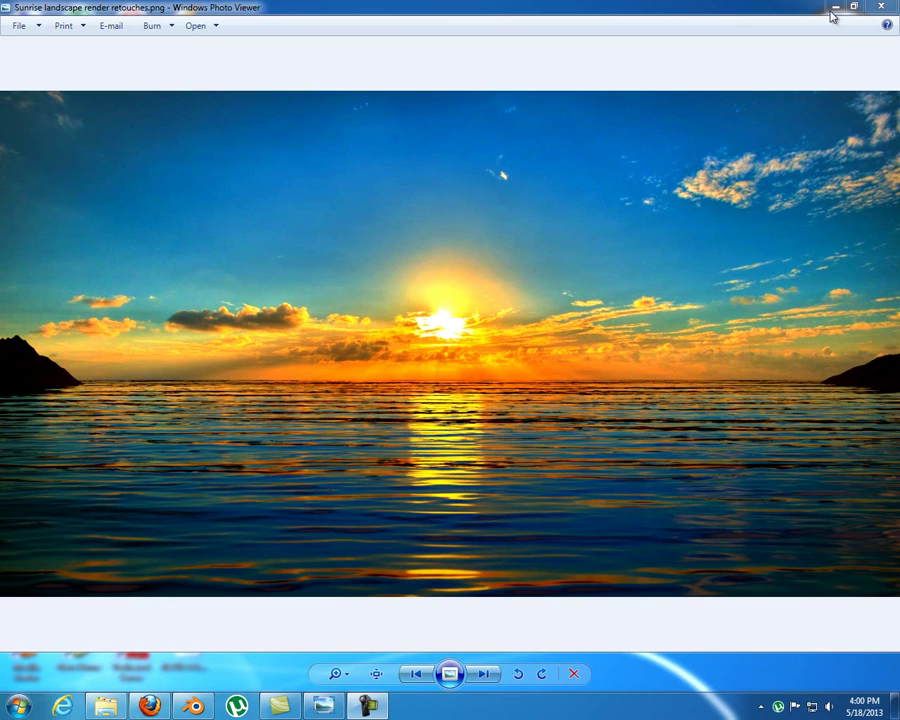
Close the photo viewer, switch to Blender, and delete the default cube and lamp
left_click(881, 7)
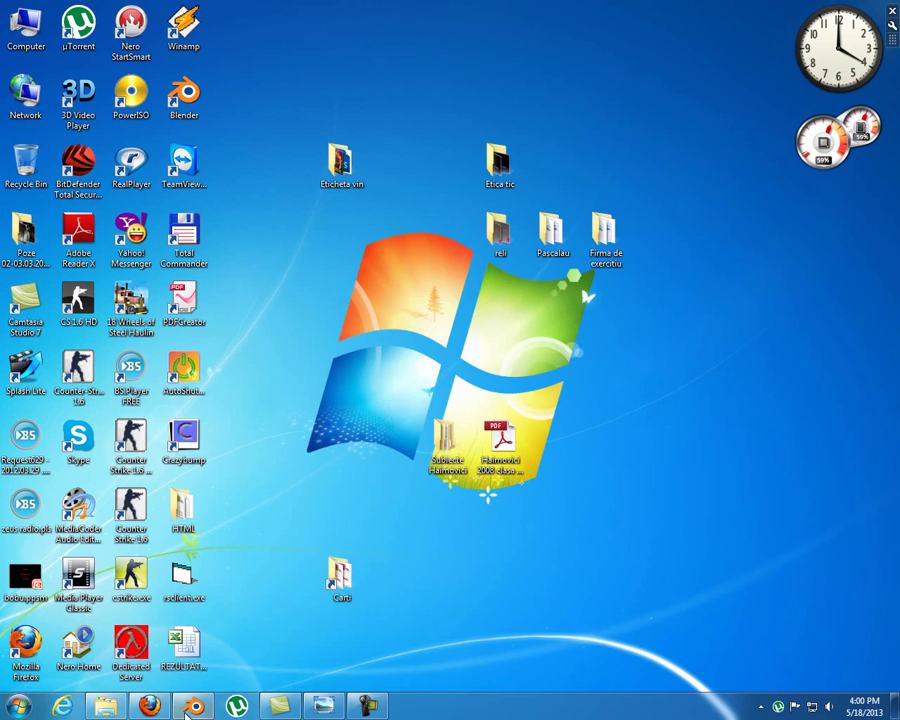
left_click(193, 706)
key("x")
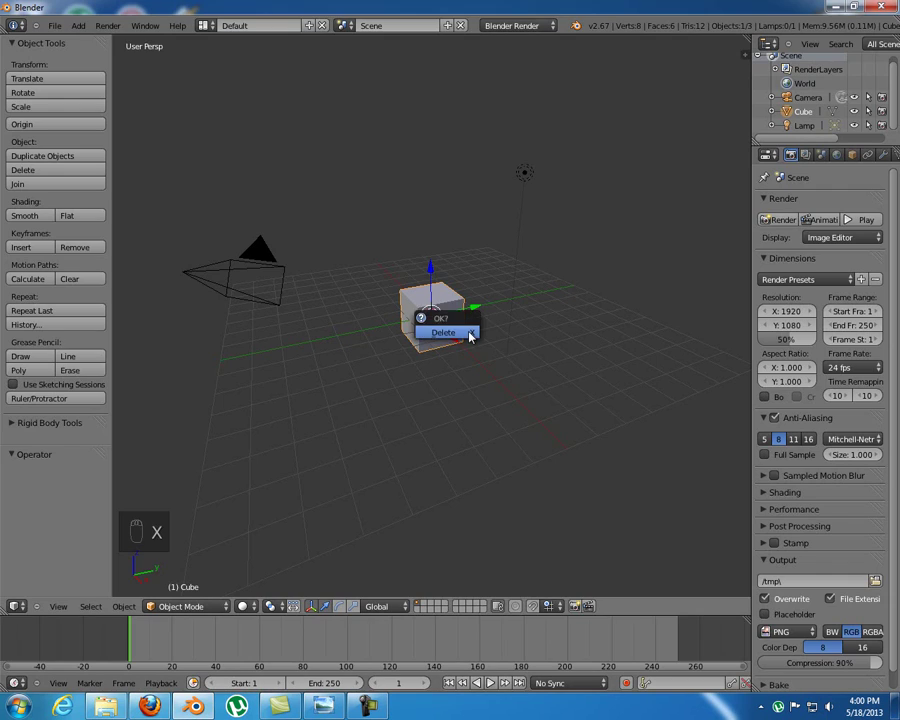
left_click(468, 334)
right_click(524, 175)
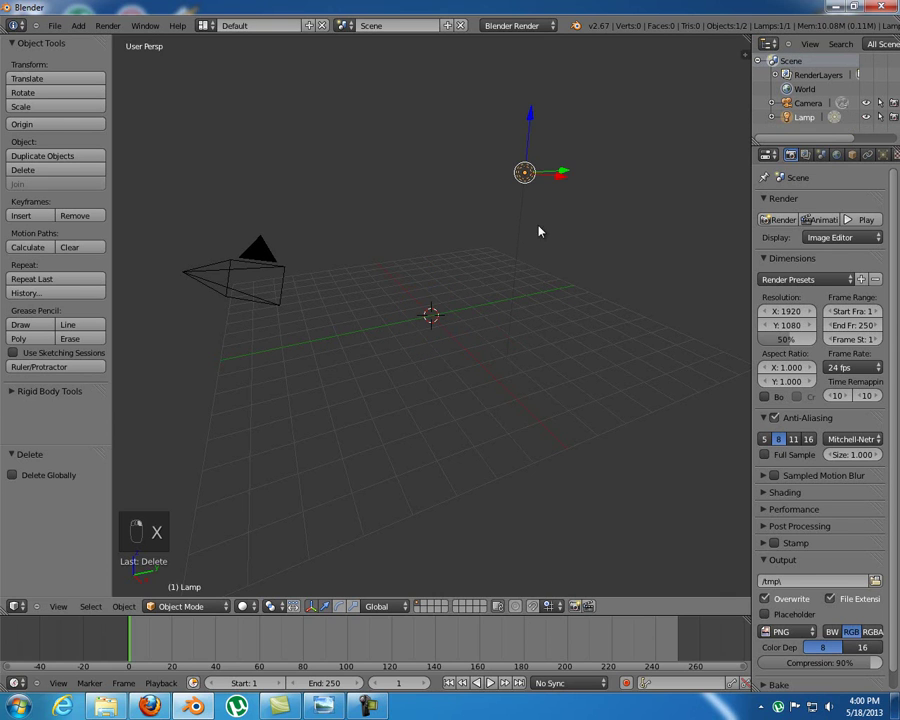
key("x")
left_click(538, 227)
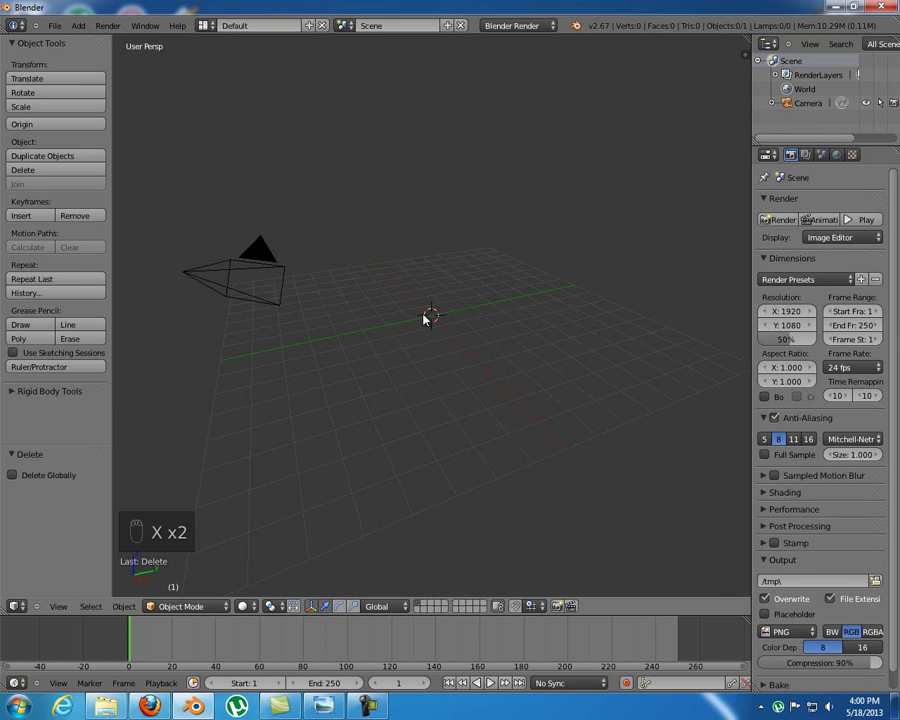
Set the render engine to Cycles Render and slightly widen the properties area
left_click(512, 26)
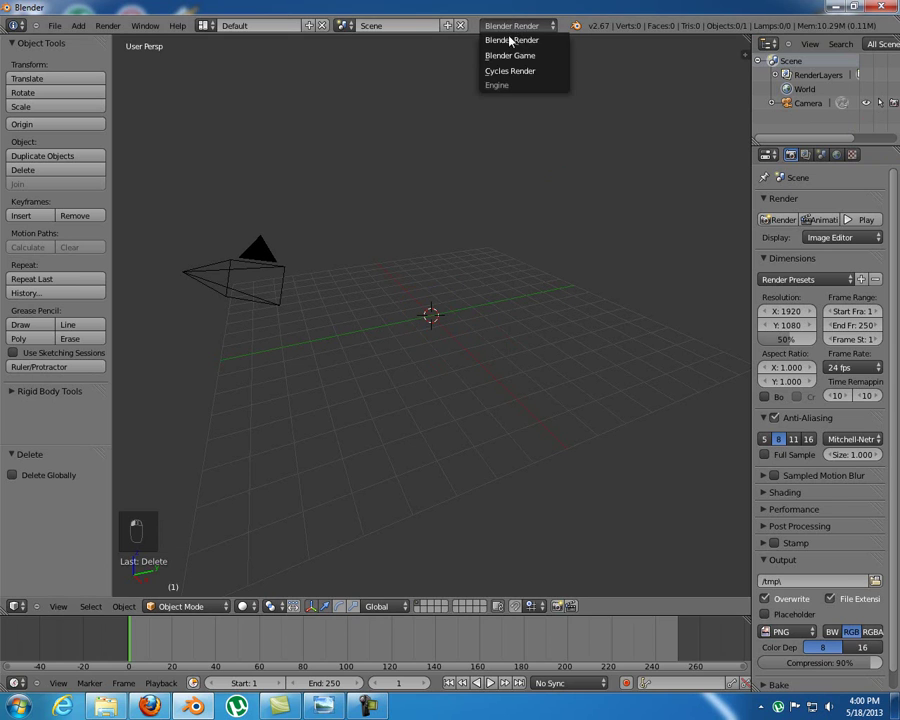
left_click(514, 72)
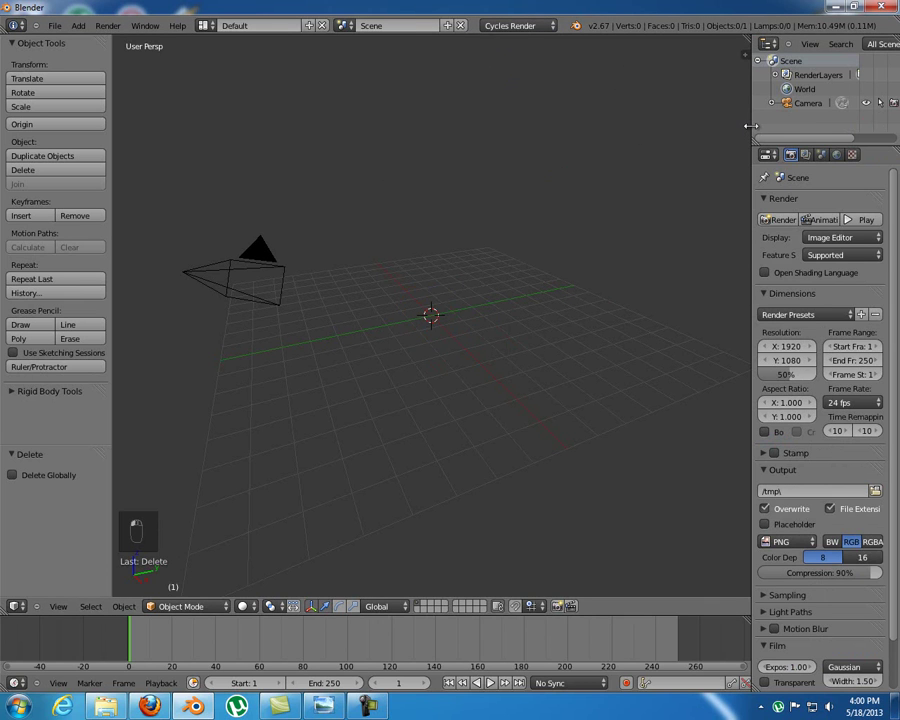
left_click_drag(749, 125, 741, 125)
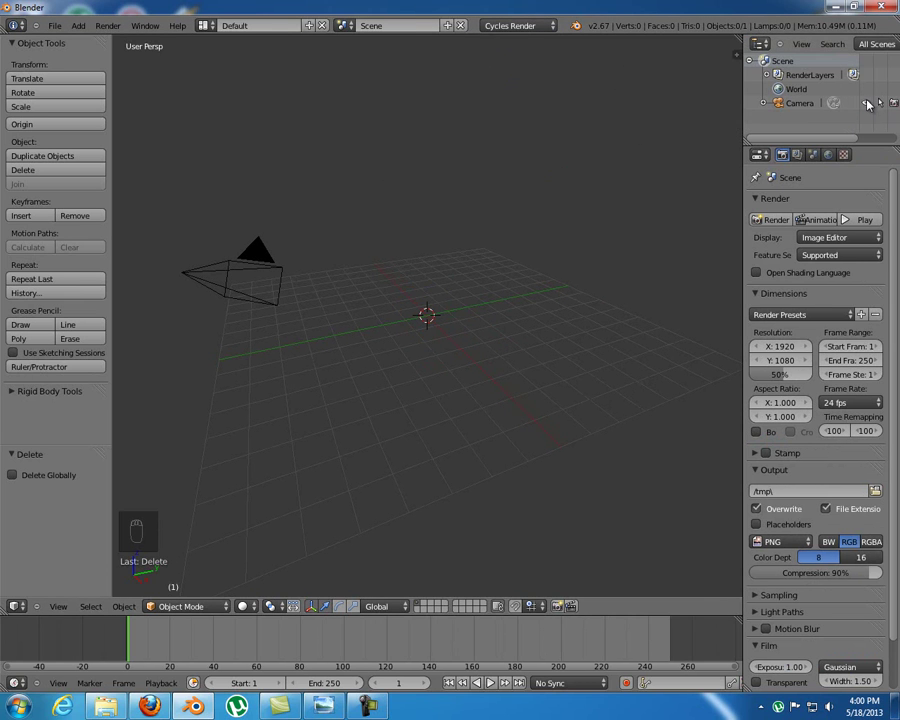
Add a mesh plane at the scene's centre and scale it up by about 9.47
middle_click_drag(579, 207, 490, 344)
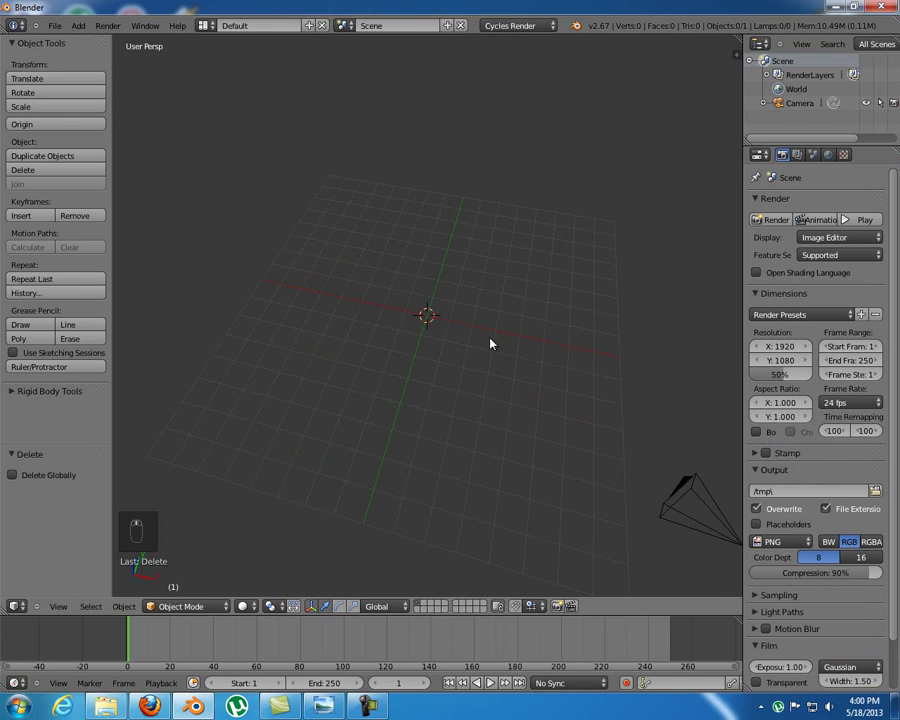
key("shift+a")
mouse_move(476, 343)
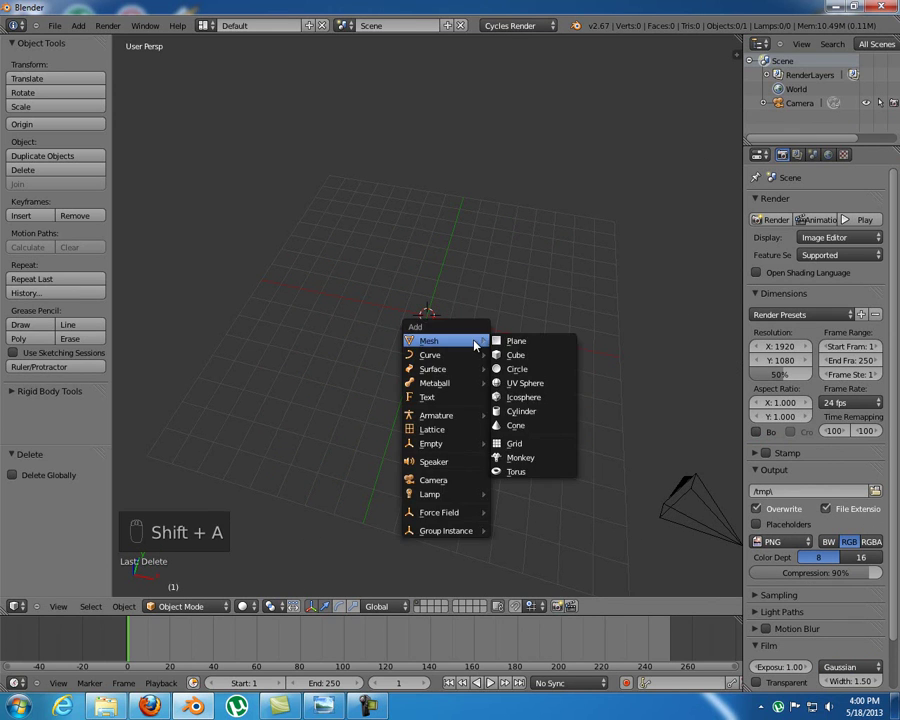
left_click(510, 342)
key("s")
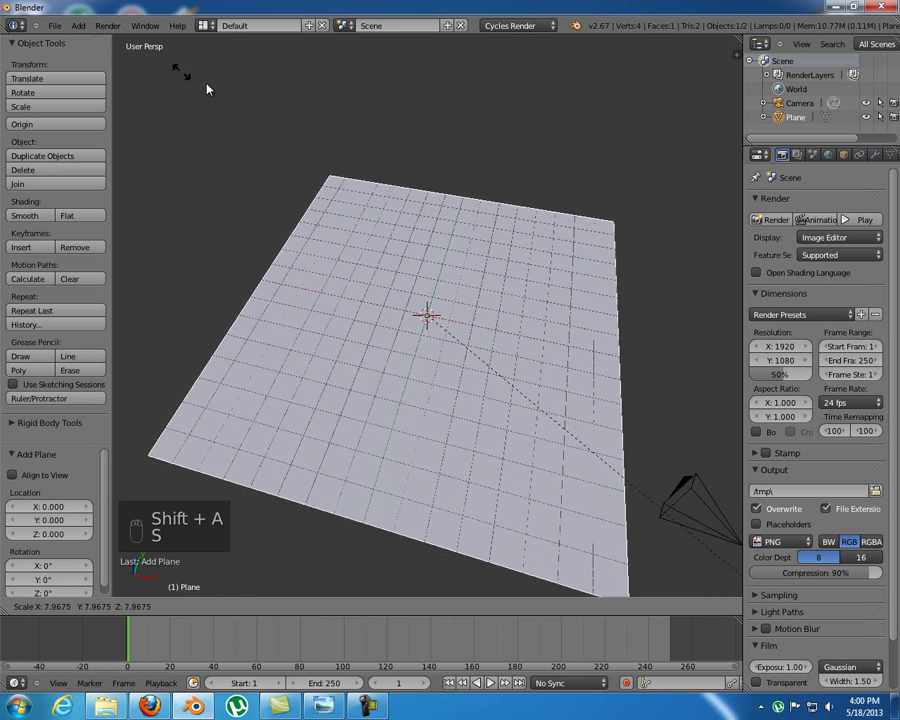
left_click(262, 115)
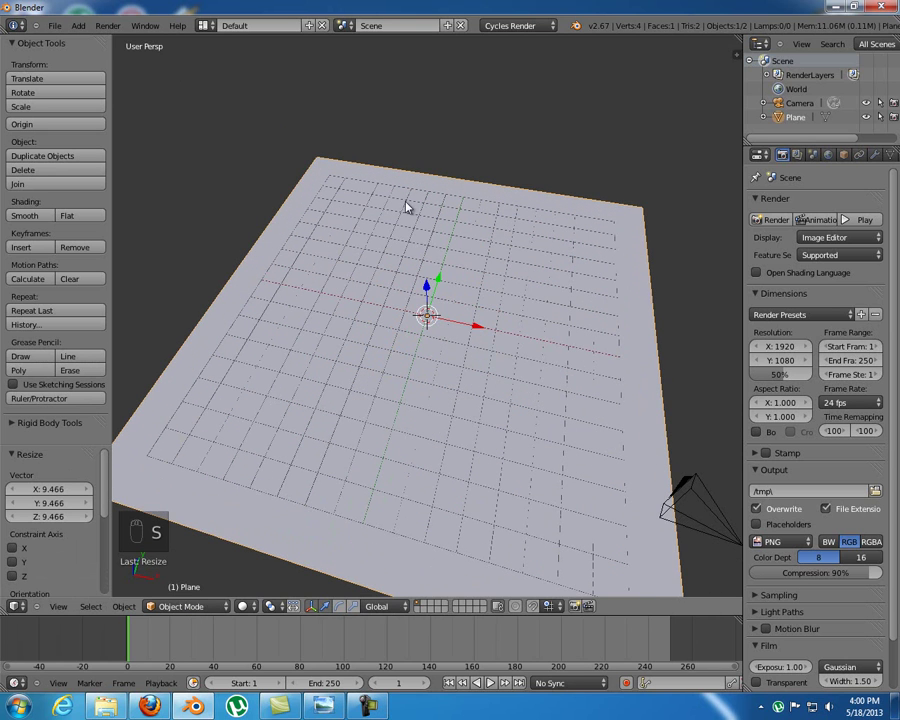
Align the camera to the front view and raise it about 0.67 units along the Z axis
key("KP_0")
key("KP_1")
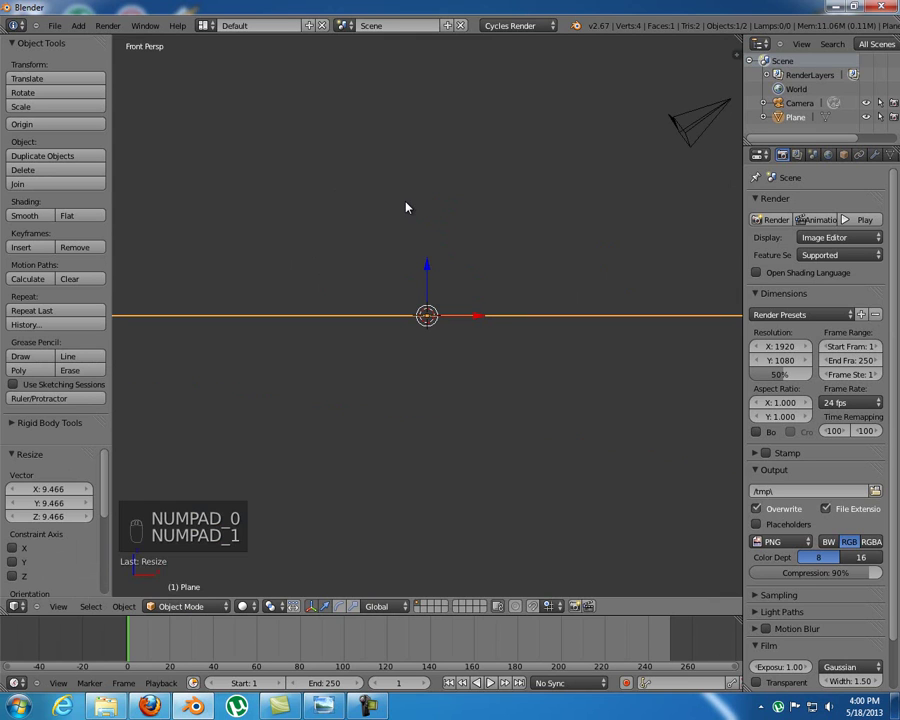
key("ctrl+alt+KP_0")
right_click(458, 229)
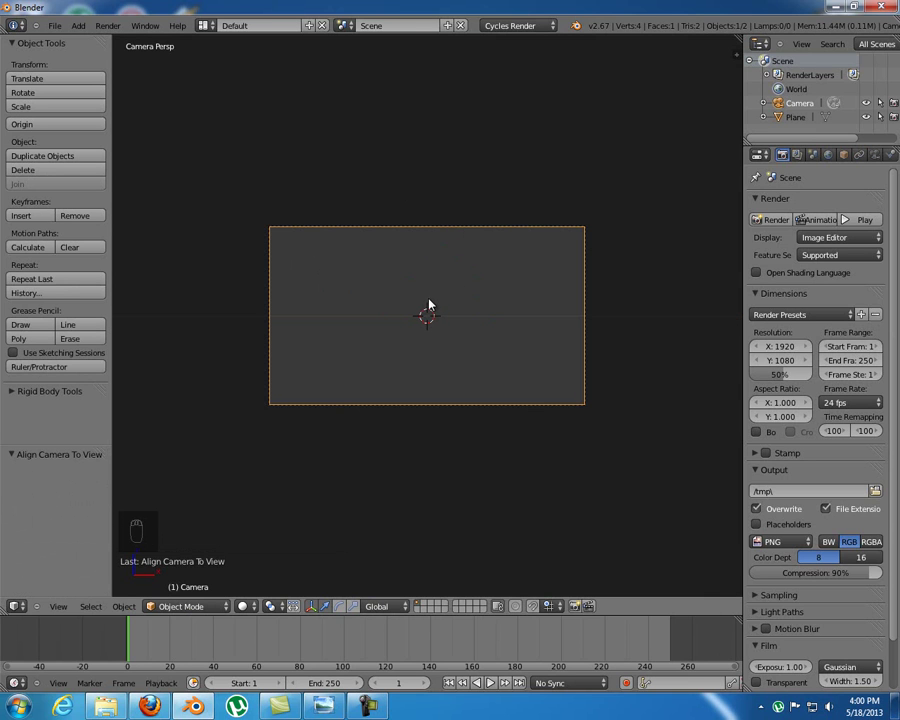
key("g")
key("z")
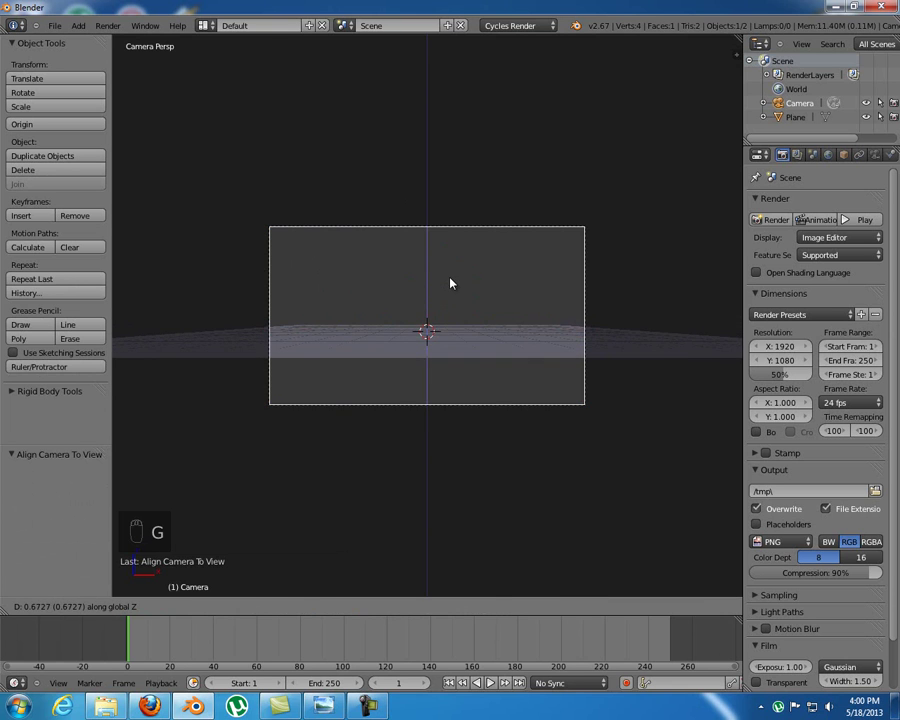
left_click(474, 323)
Move the camera about 4.24 units along the Y axis to the near edge of the plane
middle_click_drag(474, 323, 382, 355)
scroll(382, 355, "down", 5)
scroll(368, 356, "up", 2)
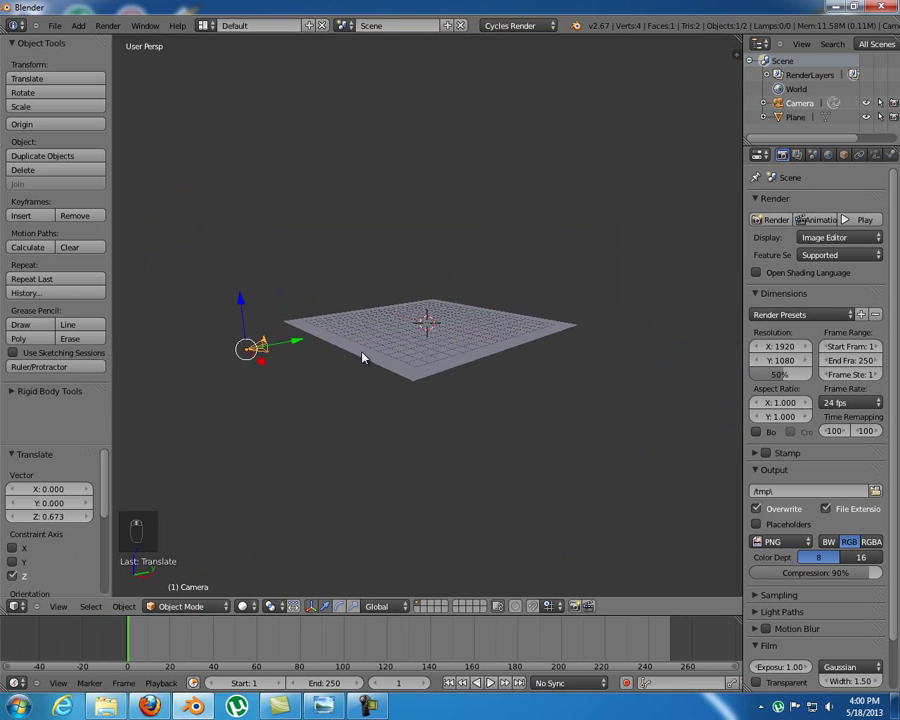
key("g")
key("x")
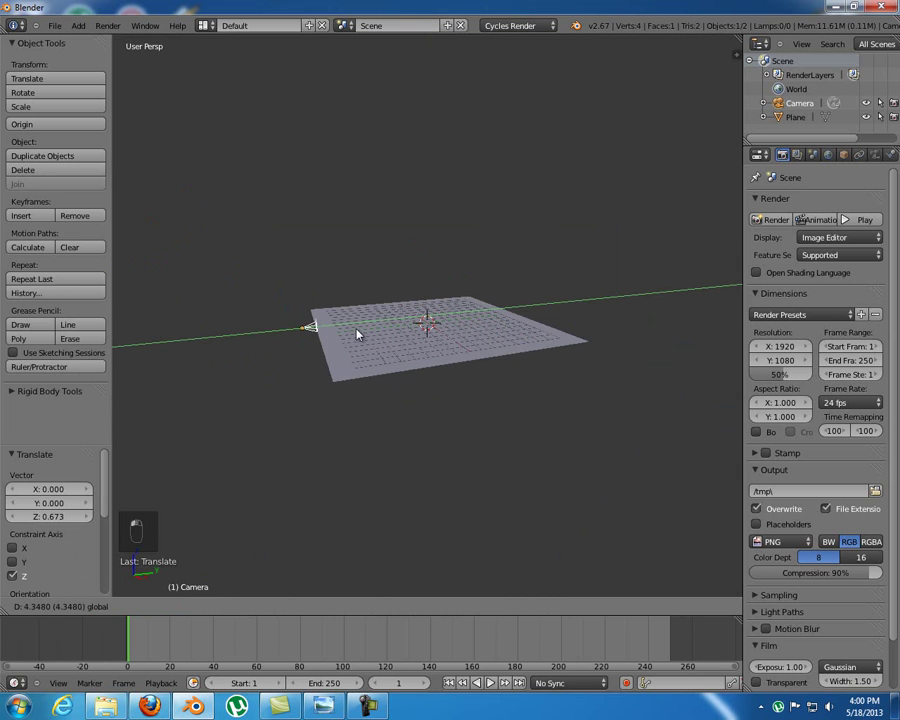
left_click(355, 335)
scroll(287, 335, "up", 4)
scroll(589, 341, "down", 2)
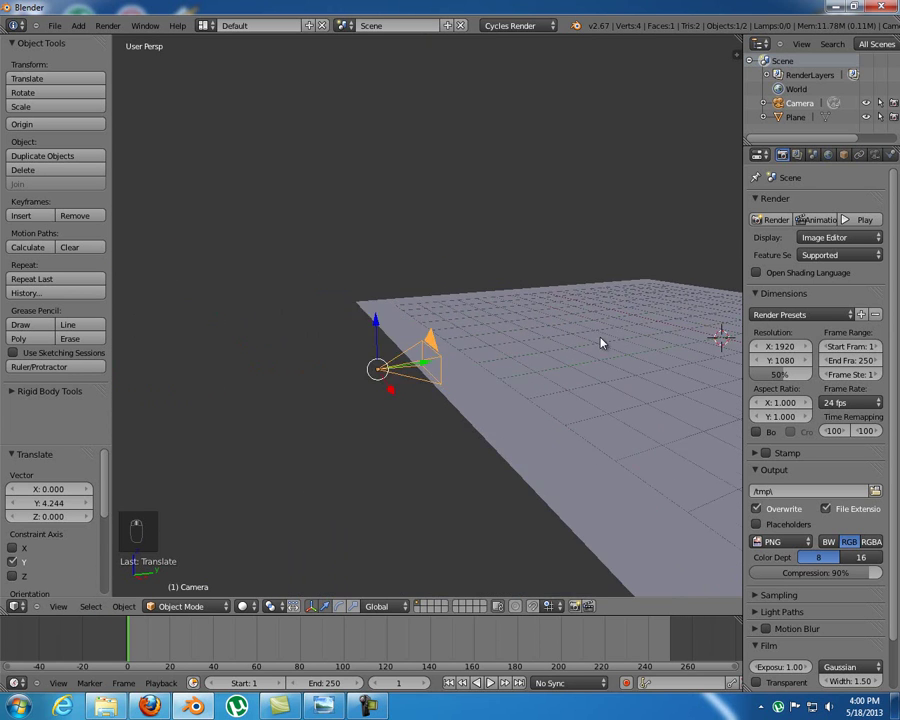
Lower the camera about 0.23 units along Z in the orthographic side view and check the framing through the camera
key("KP_1")
key("KP_3")
key("KP_5")
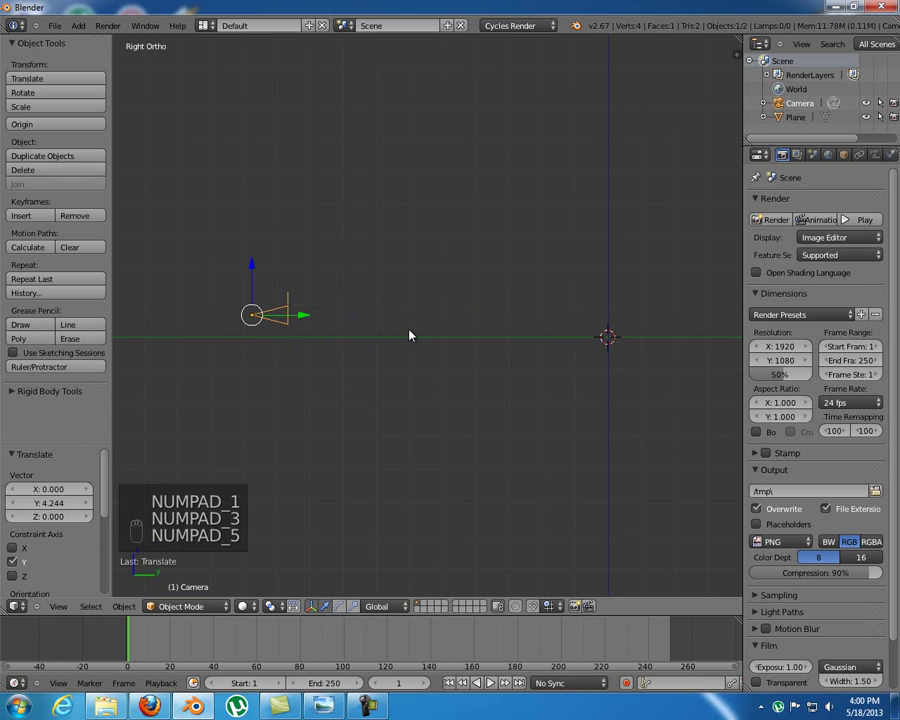
scroll(494, 338, "up", 1, "ctrl")
key("g")
key("z")
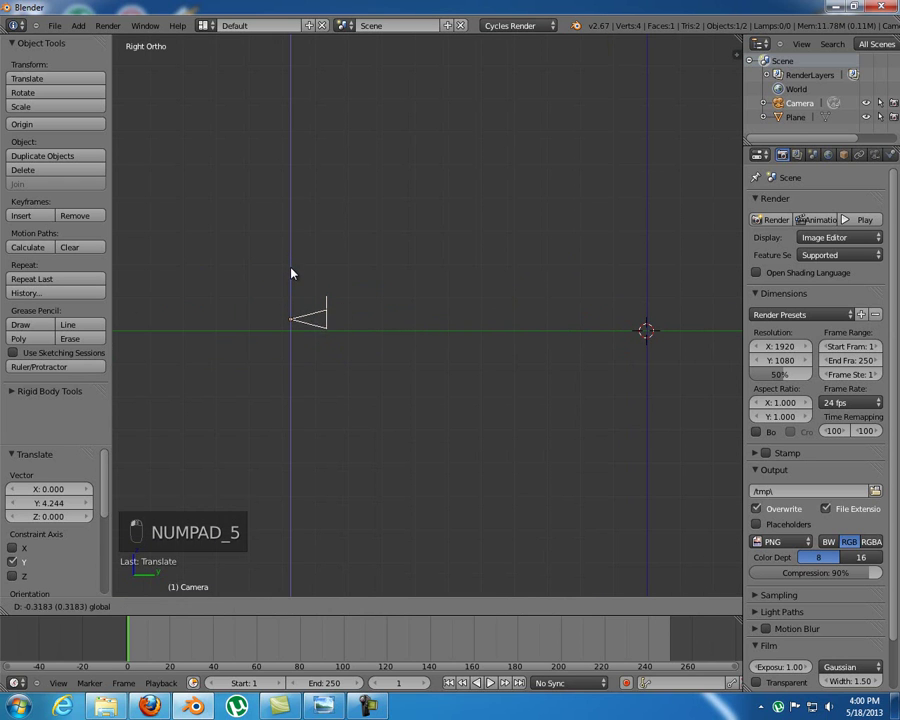
left_click(291, 268)
key("KP_0")
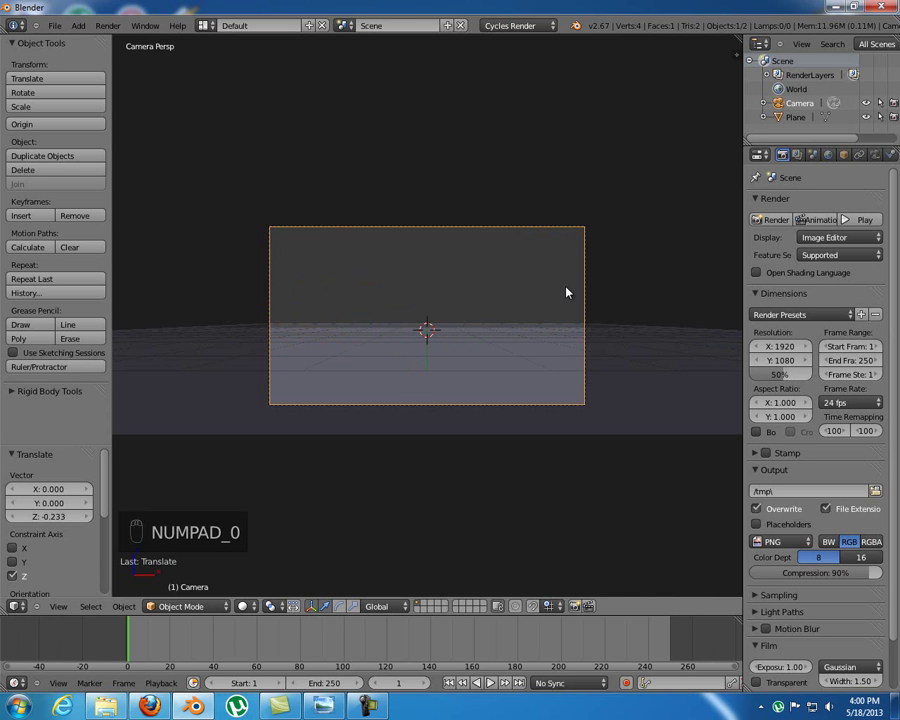
Select the ground plane and hide the tool shelf in the 3D view
mouse_move(542, 285)
middle_mouse_down()
mouse_move(558, 283)
mouse_move(550, 313)
mouse_move(463, 320)
mouse_move(372, 295)
middle_mouse_up()
scroll(380, 300, "down", 5)
right_click(535, 340)
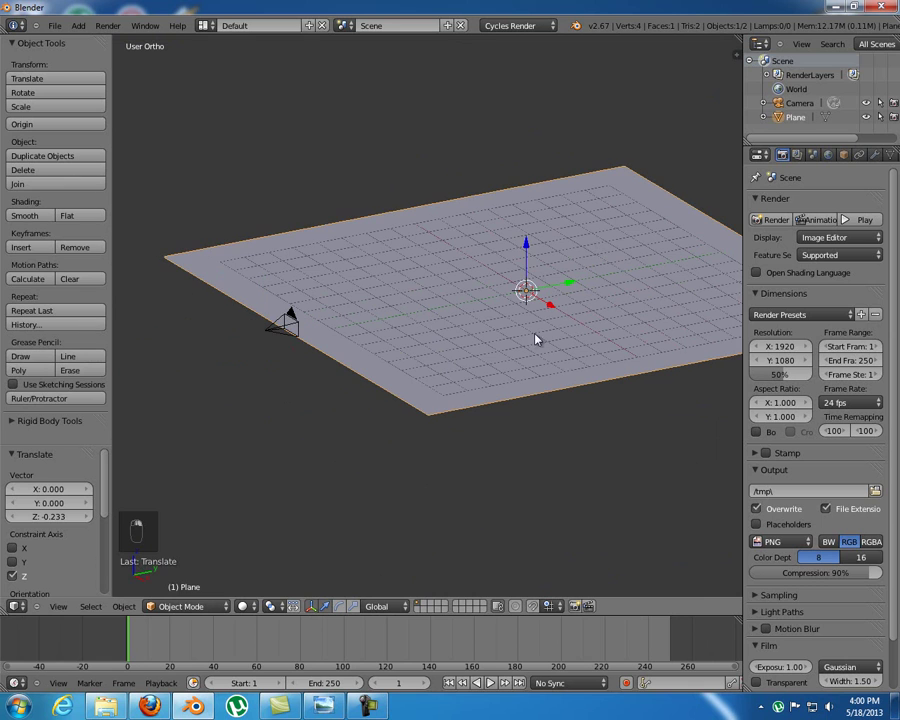
middle_click_drag(490, 358, 400, 355, "shift")
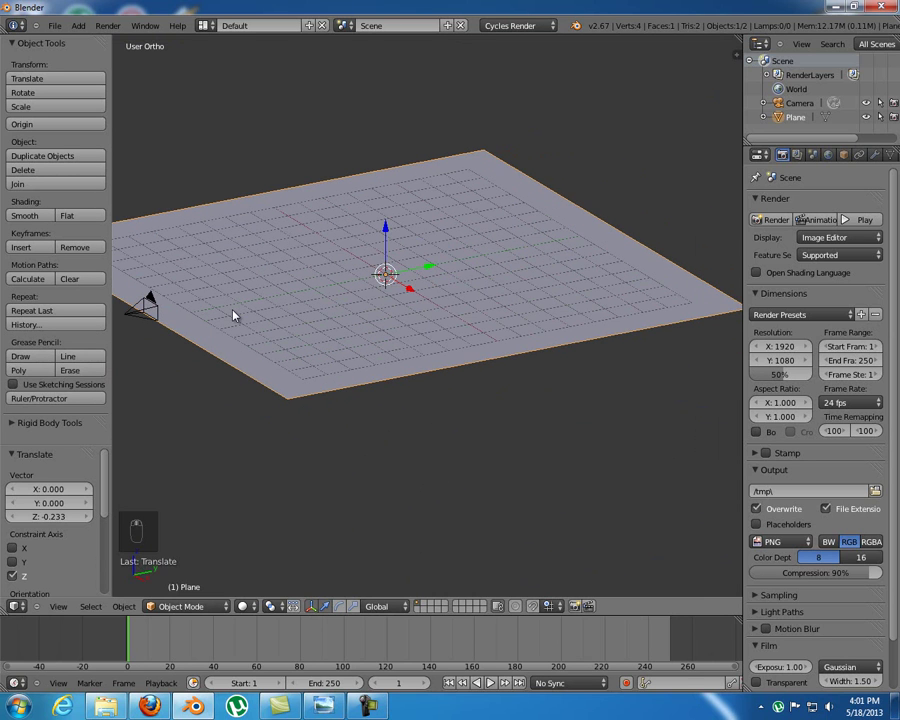
key("t")
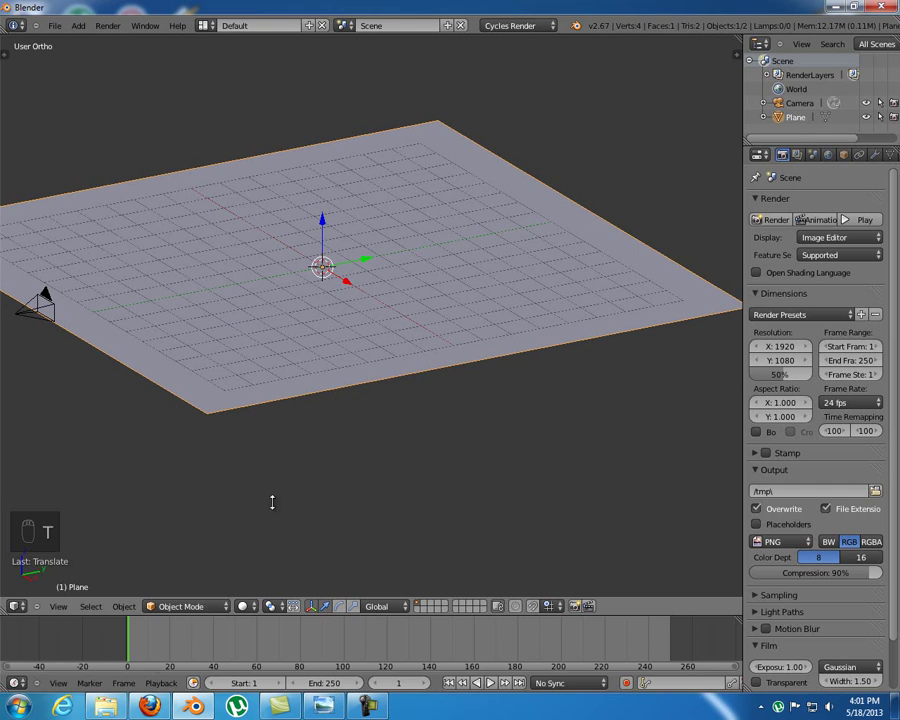
Examine the sunrise wallpaper's download page in Firefox, then compare the saved goodwp.com-26287.jpg with its cropped version, goodwp.com-26287C.png
left_click(149, 706)
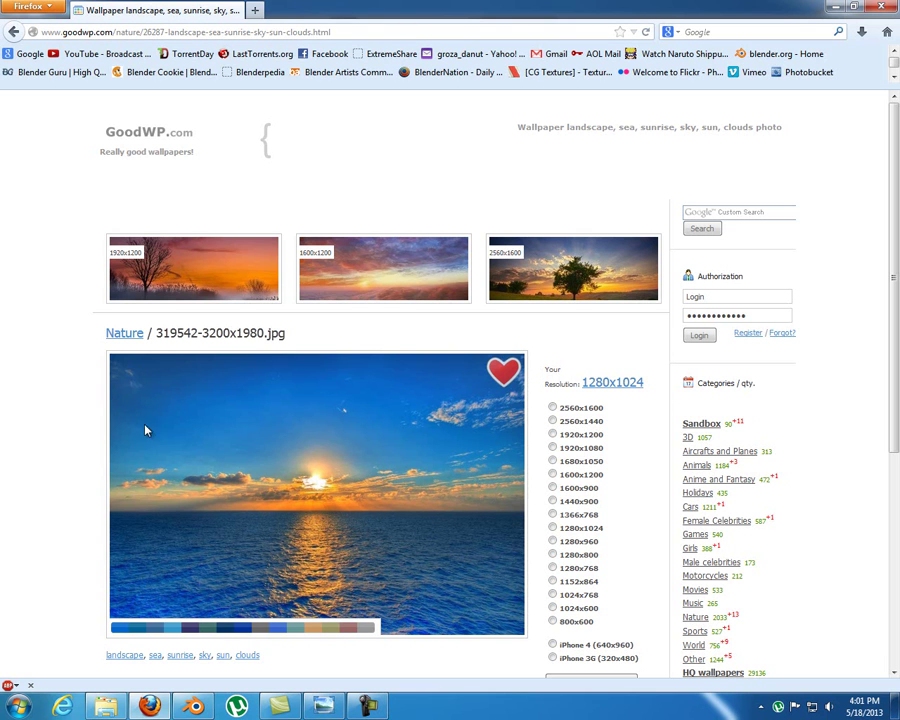
scroll(168, 326, "down", 3)
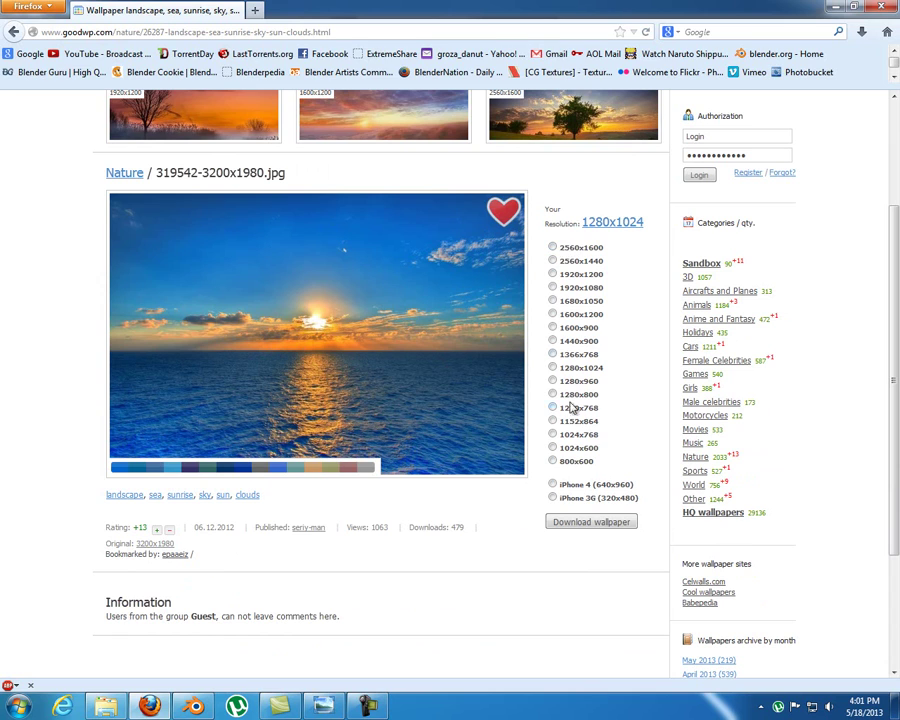
left_click(150, 706)
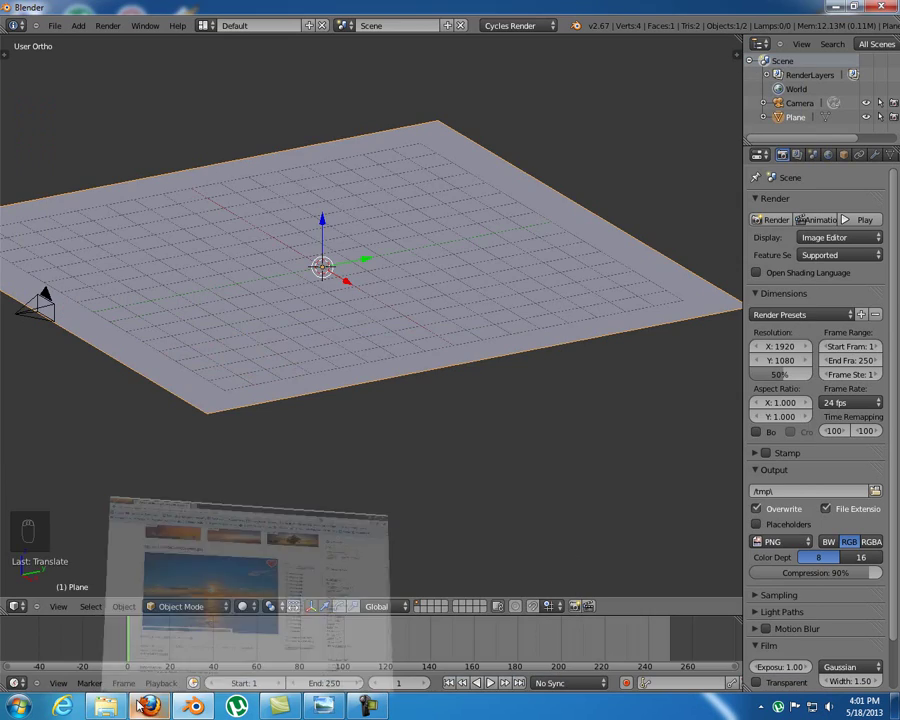
left_click(105, 706)
double_click(177, 117)
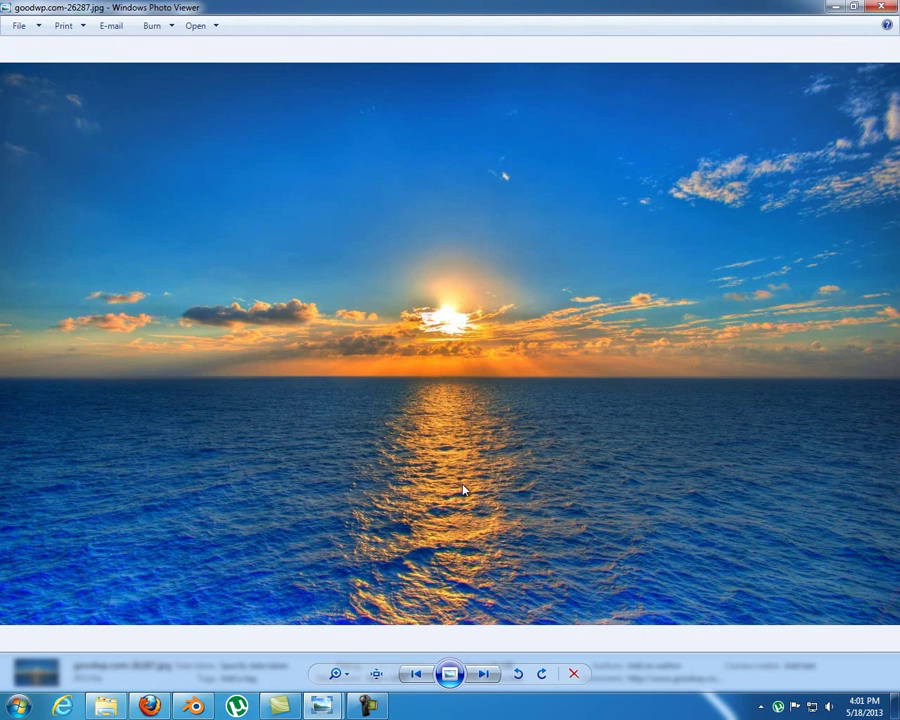
left_click(483, 676)
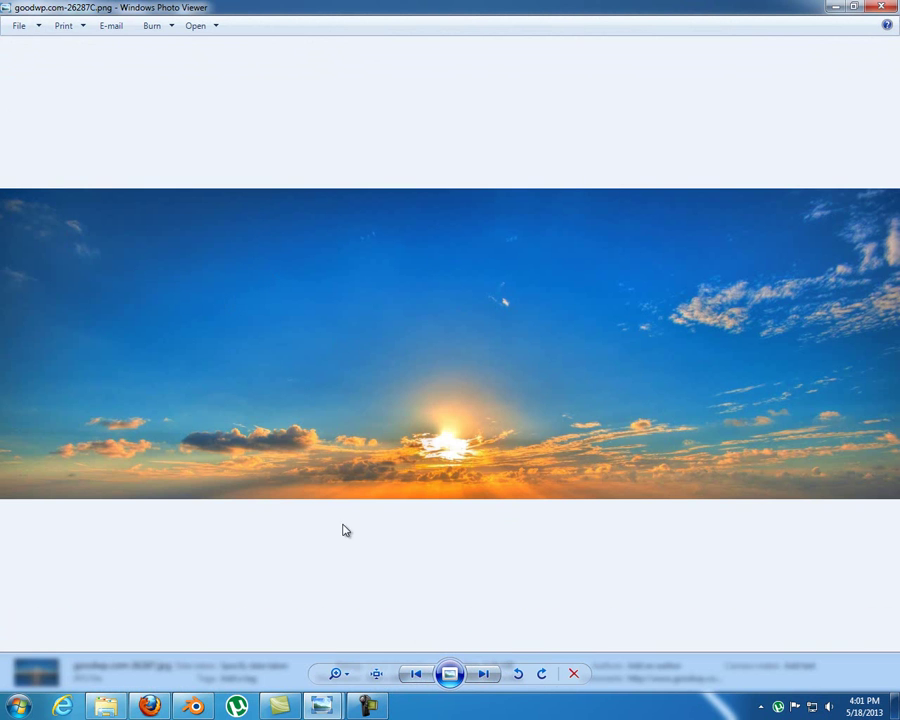
left_click(426, 676)
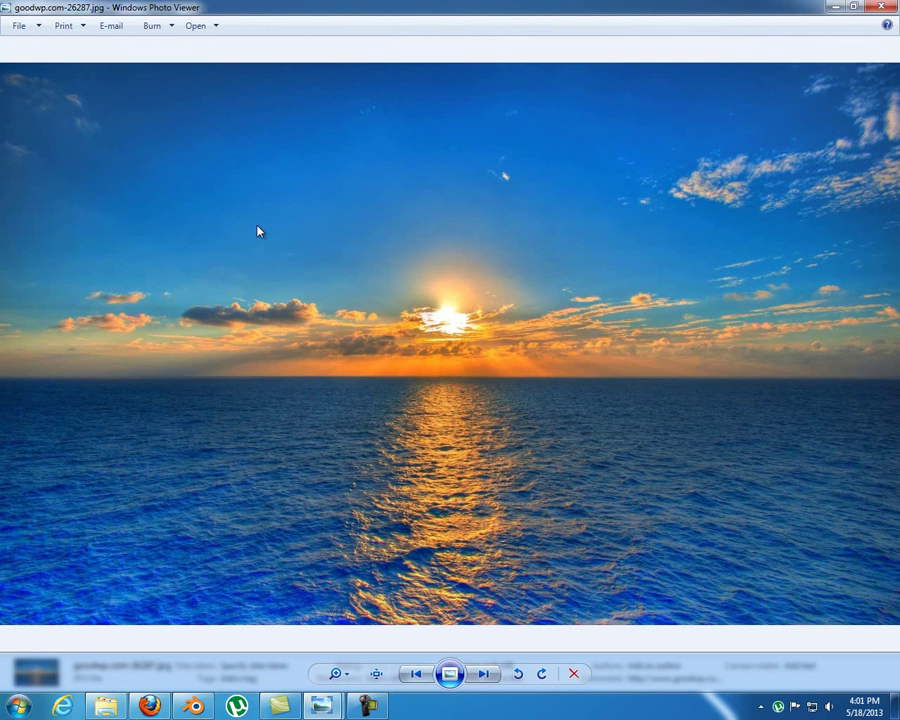
left_click(882, 6)
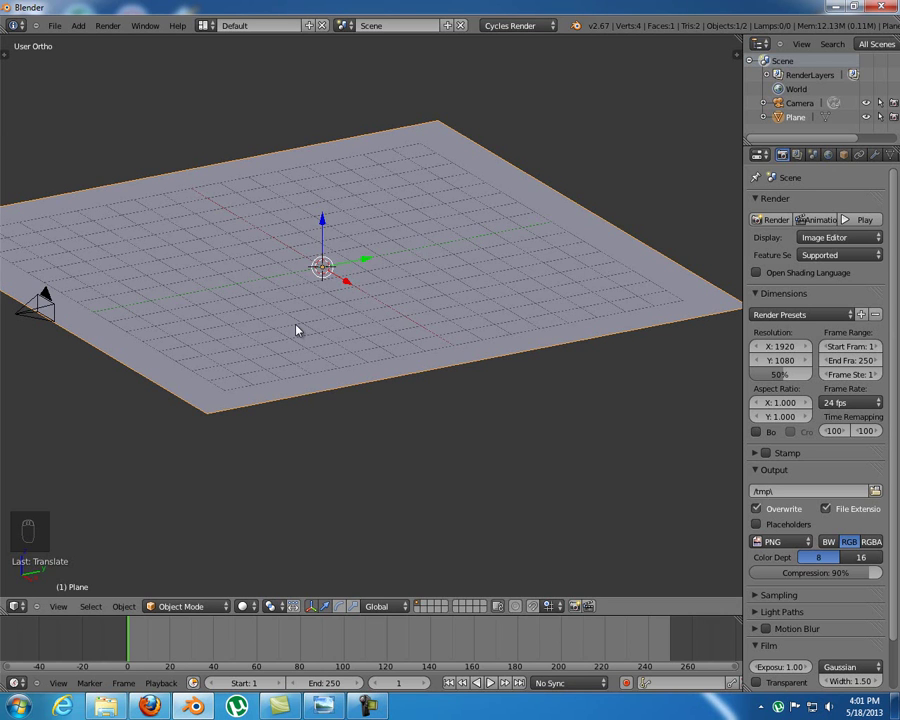
Check in the user preferences whether the Import Images as Planes add-on is enabled
left_click(54, 25)
left_click(127, 168)
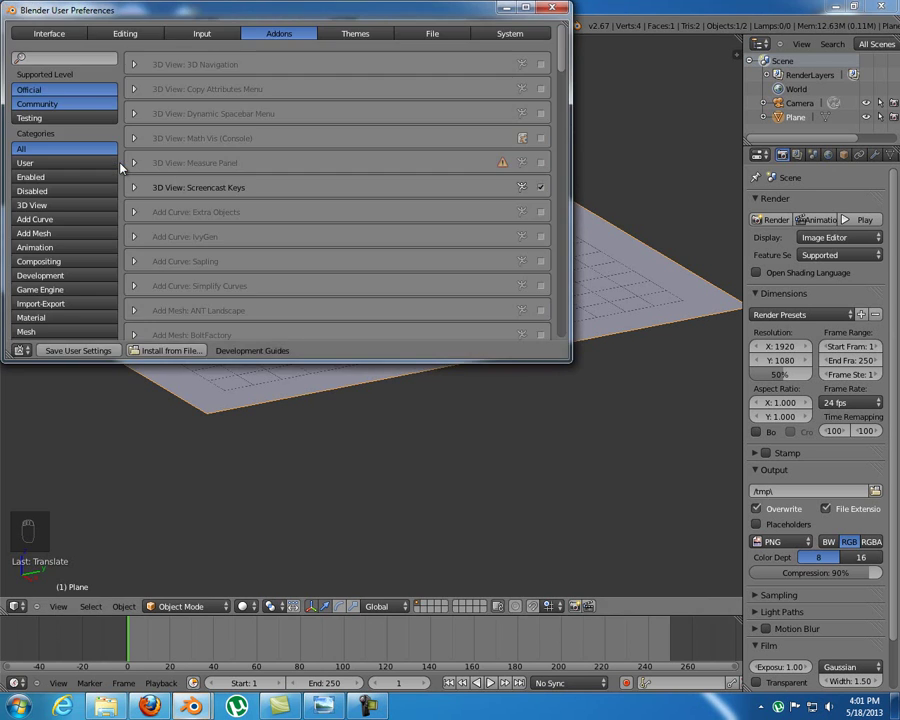
left_click(60, 306)
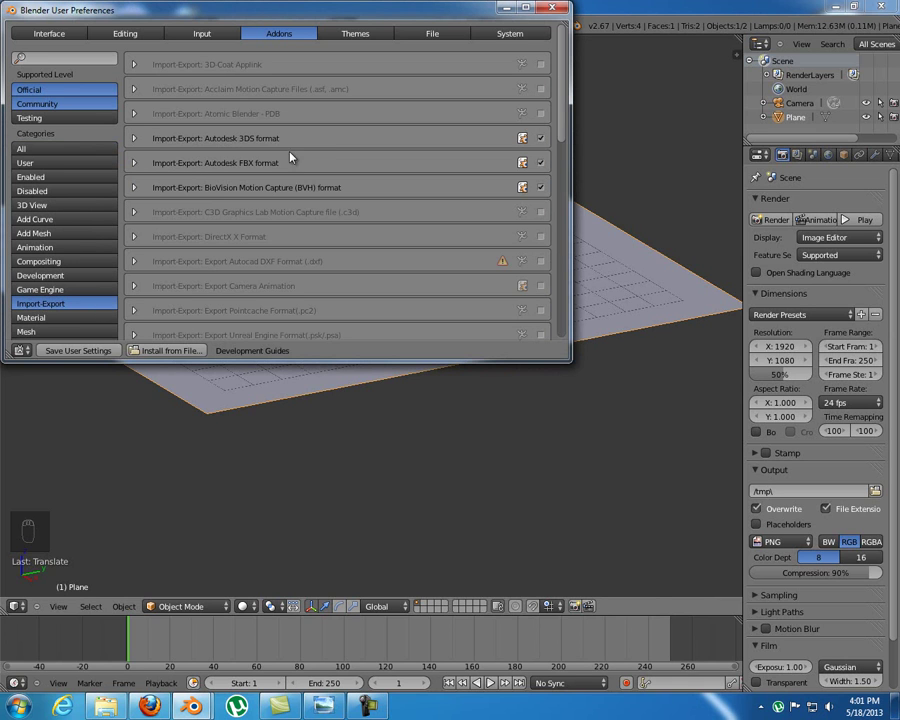
scroll(290, 157, "down", 5)
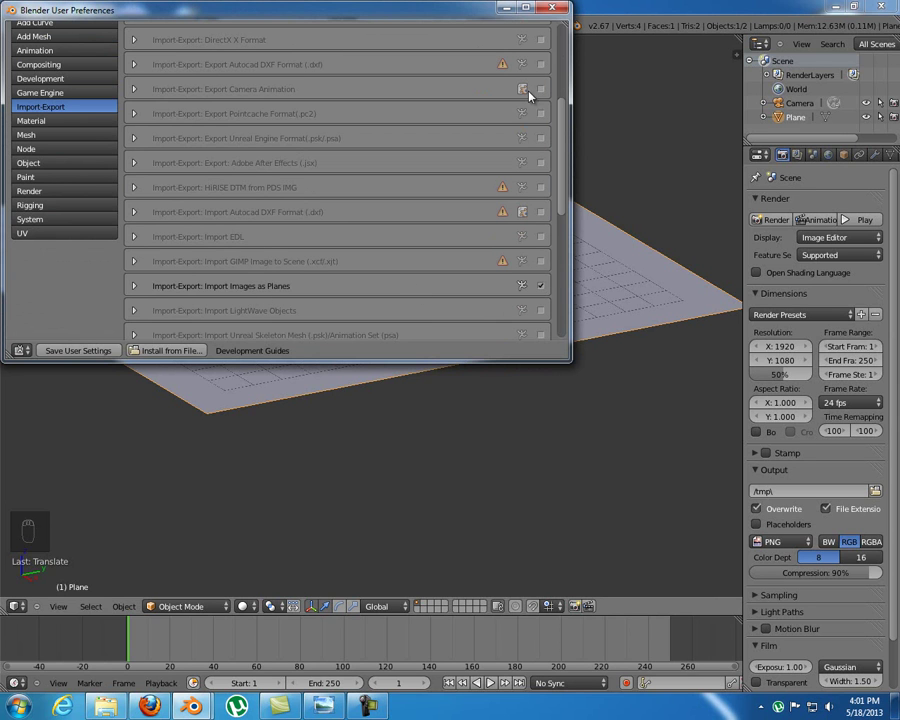
left_click(552, 7)
Import goodwp.com-26287C.png from D:\BLENDER PROJECTS\Sunrise landscape as an image plane
key("shift+a")
mouse_move(337, 292)
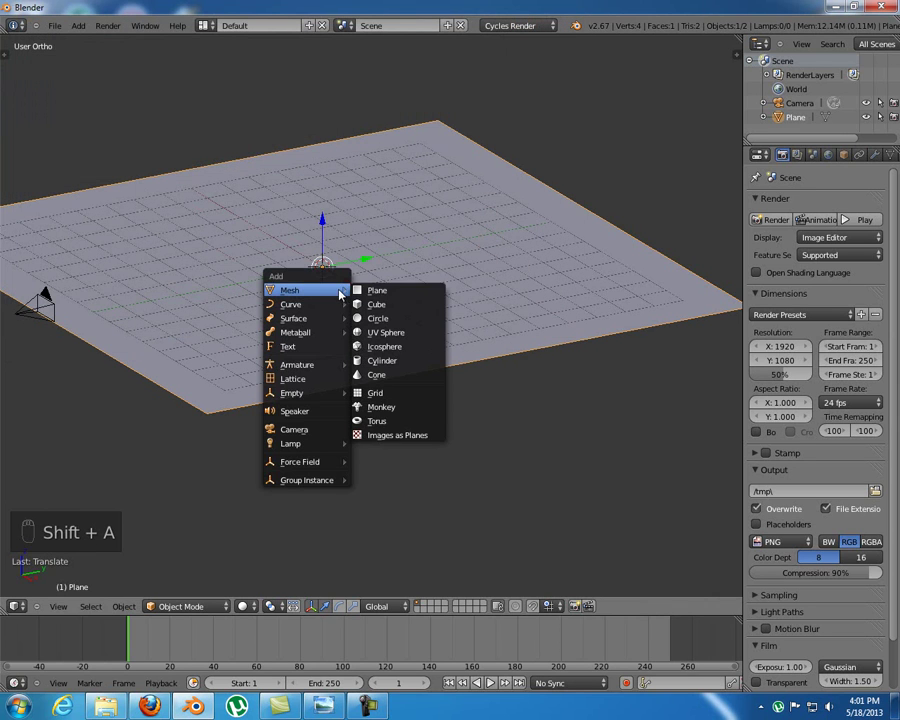
left_click(395, 436)
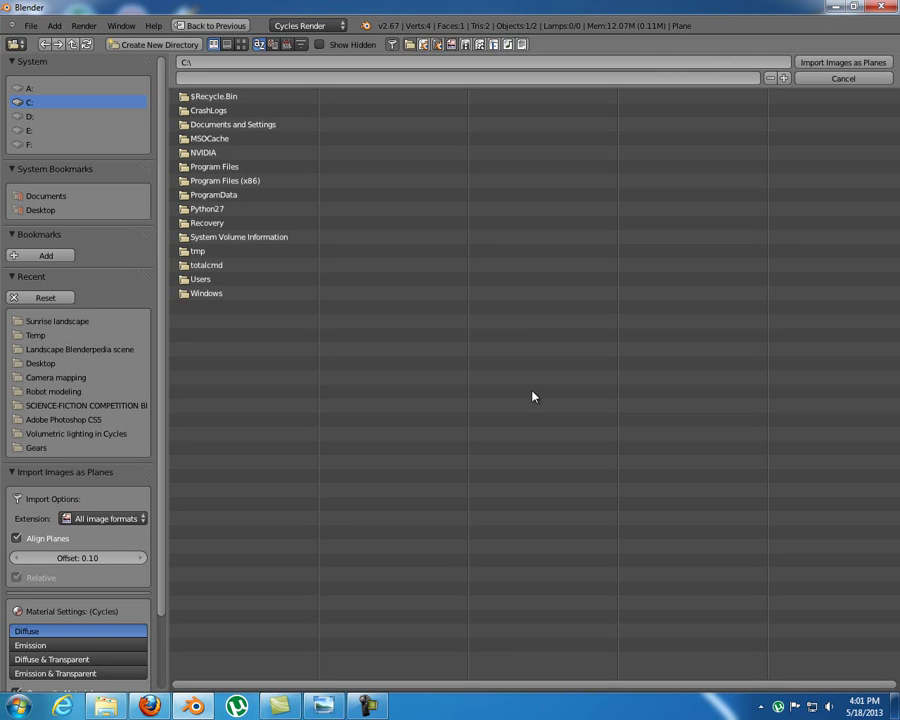
left_click(110, 118)
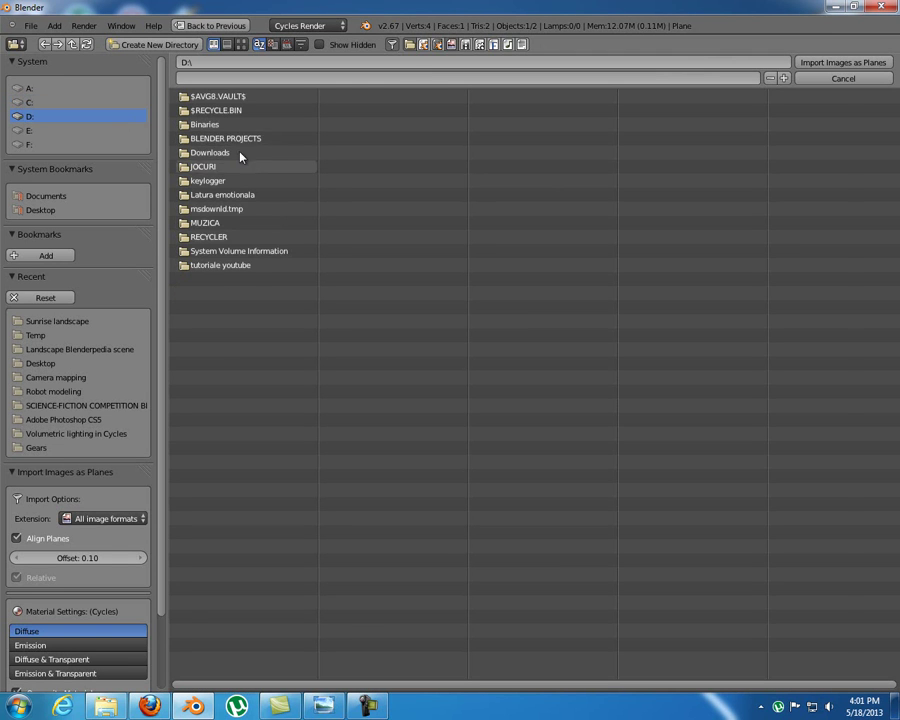
left_click(231, 137)
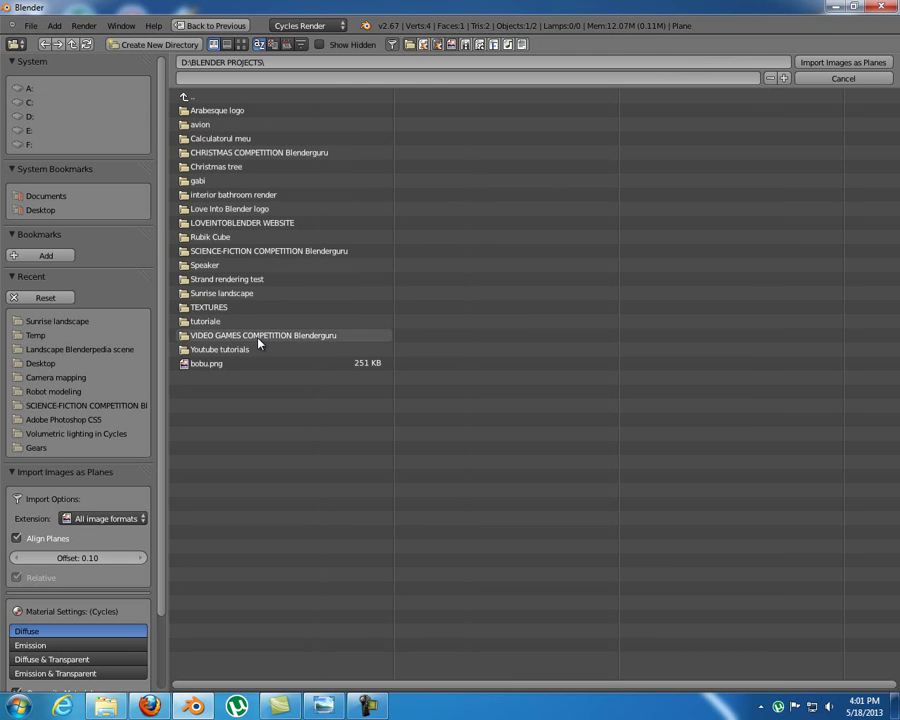
left_click(252, 298)
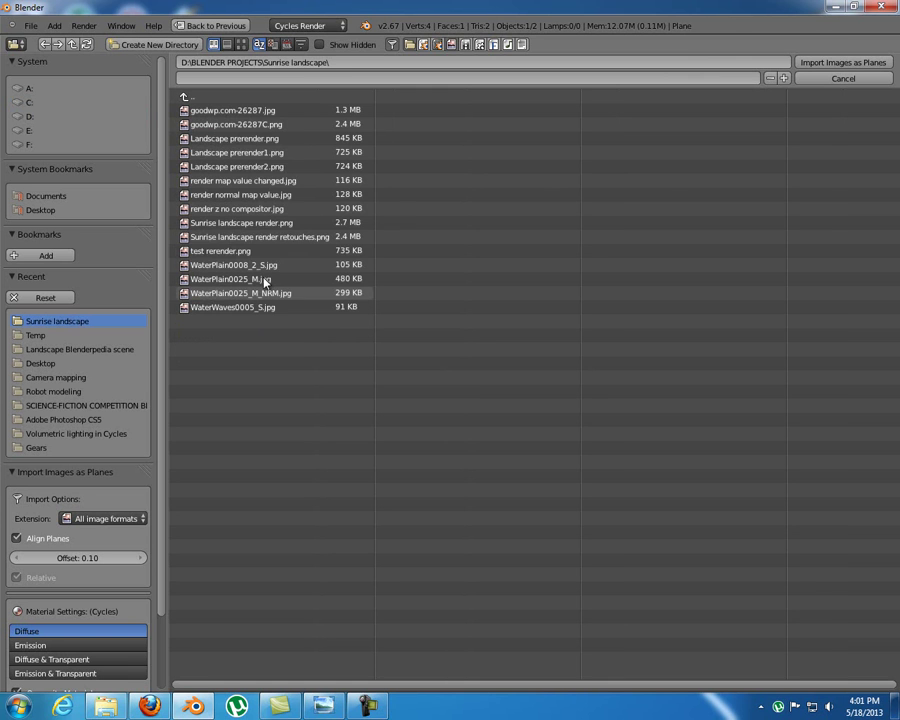
left_click(241, 44)
left_click(392, 152)
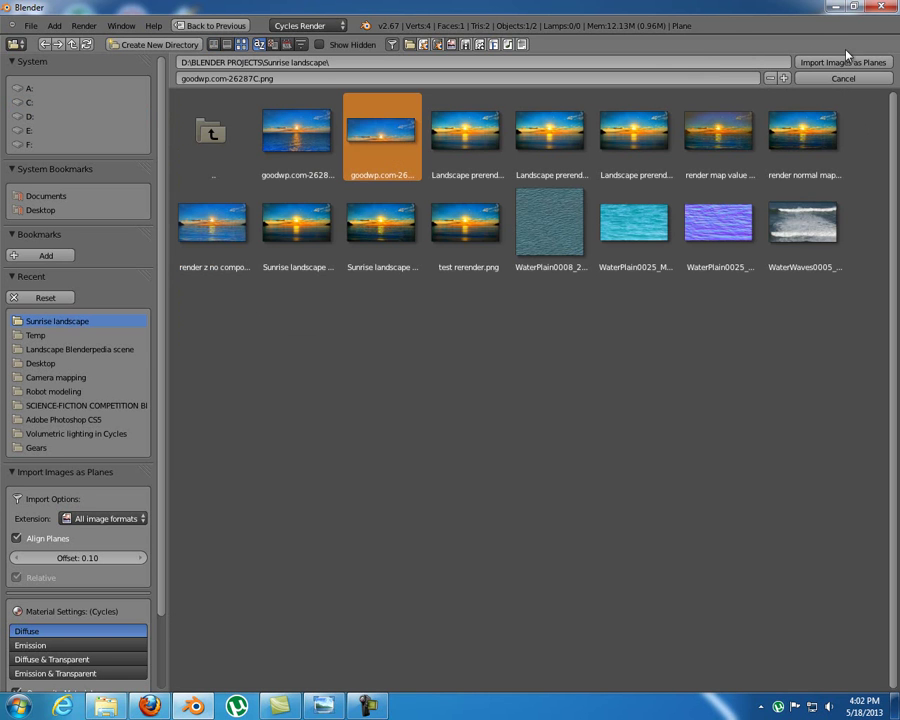
left_click(843, 62)
Enlarge the imported image plane and stand it upright by rotating it 90 degrees about the X axis
key("s")
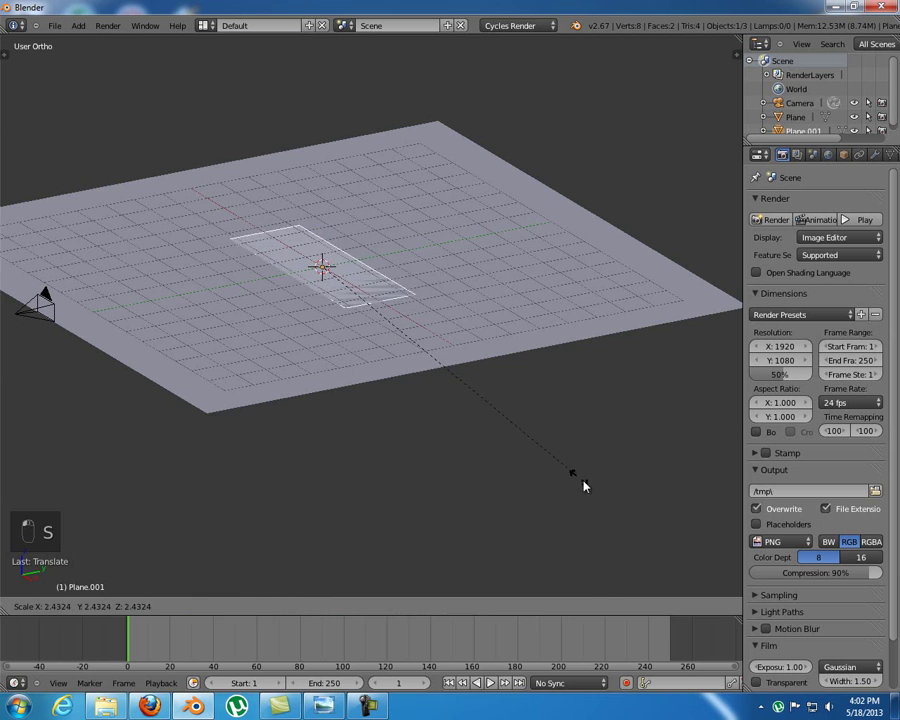
left_click(380, 325)
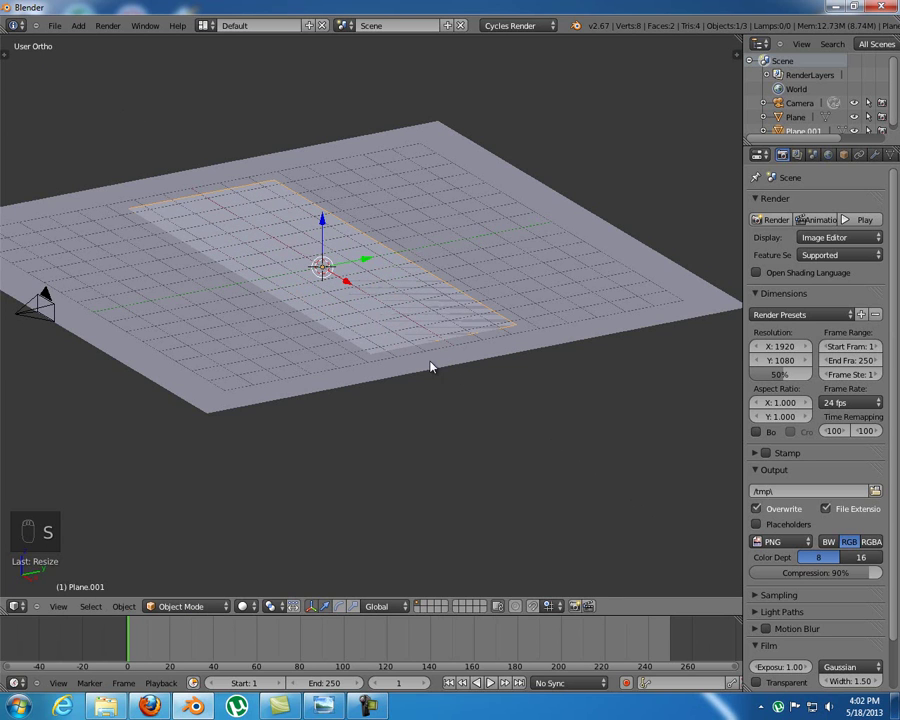
type("rx90")
key("Return")
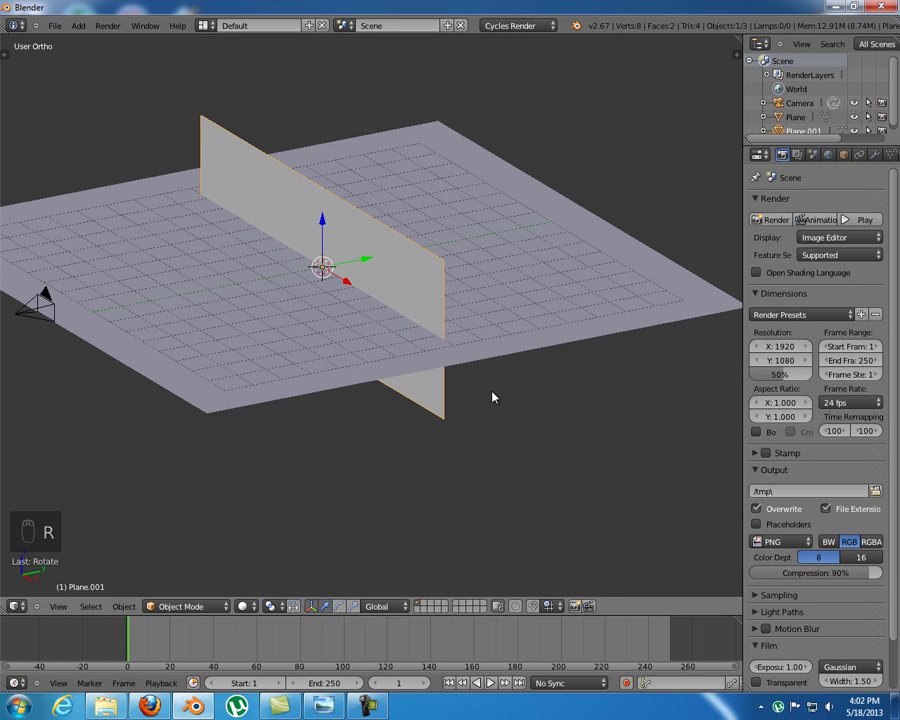
In edit mode, raise the image plane's geometry along Z in the right side view, bringing its lower edge near the origin
key("Tab")
middle_click_drag(452, 342, 390, 294)
key("KP_3")
scroll(402, 309, "down", 1, "shift")
scroll(460, 301, "up", 4)
scroll(448, 303, "right", 1, "ctrl")
scroll(458, 305, "down", 1, "shift")
scroll(458, 304, "up", 1)
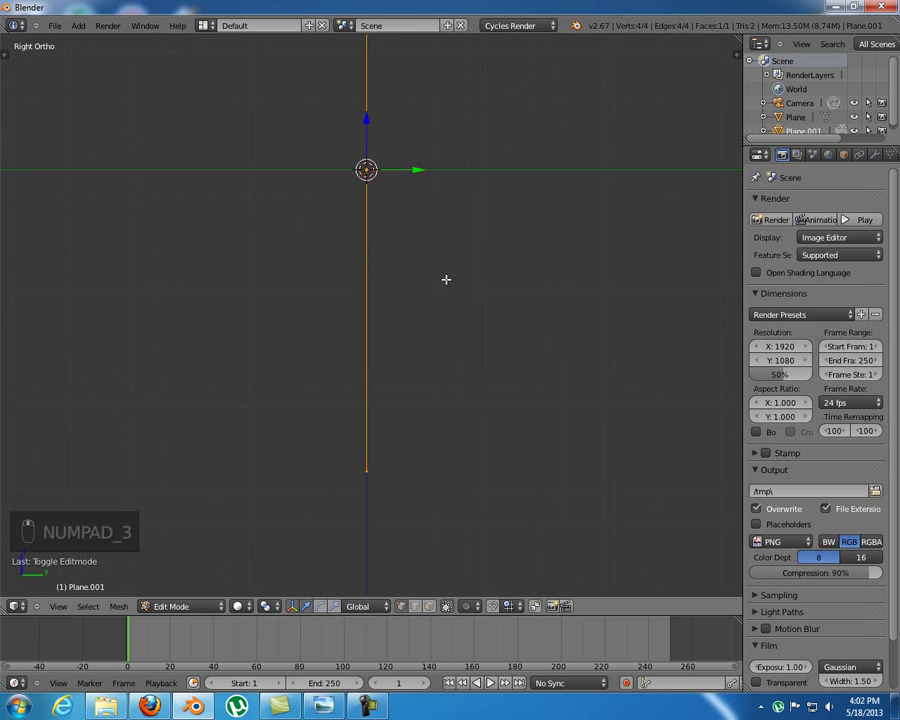
scroll(477, 304, "up", 1, "shift")
scroll(496, 305, "left", 1, "ctrl")
middle_click_drag(496, 305, 456, 314, "shift")
scroll(454, 314, "right", 1, "ctrl")
scroll(443, 310, "down", 5)
key("g")
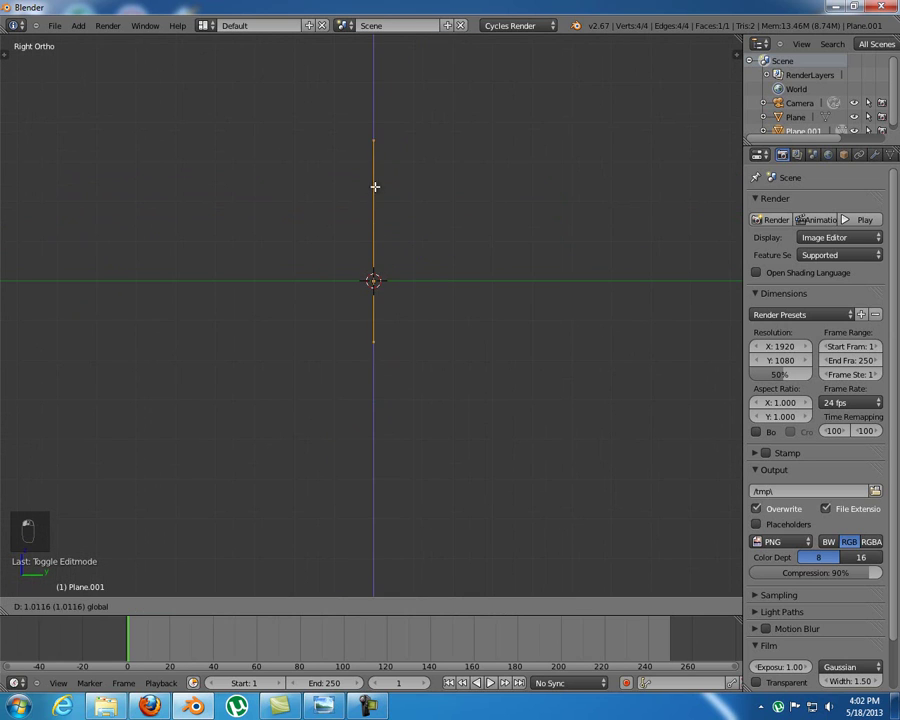
left_click(387, 134)
Nudge the image plane's geometry up about 0.1 units along Z to place its lower edge on the origin
scroll(384, 150, "down", 1, "shift")
scroll(434, 213, "down", 1, "shift")
scroll(434, 281, "right", 1, "ctrl")
scroll(510, 358, "down", 1, "shift")
scroll(492, 390, "up", 2)
scroll(492, 390, "left", 3, "ctrl")
scroll(492, 390, "left", 1, "ctrl")
scroll(601, 331, "down", 1, "shift")
scroll(601, 331, "right", 4, "ctrl")
scroll(344, 376, "up", 1, "shift")
scroll(344, 376, "right", 1, "ctrl")
scroll(364, 378, "down", 1, "shift")
scroll(364, 378, "left", 1, "ctrl")
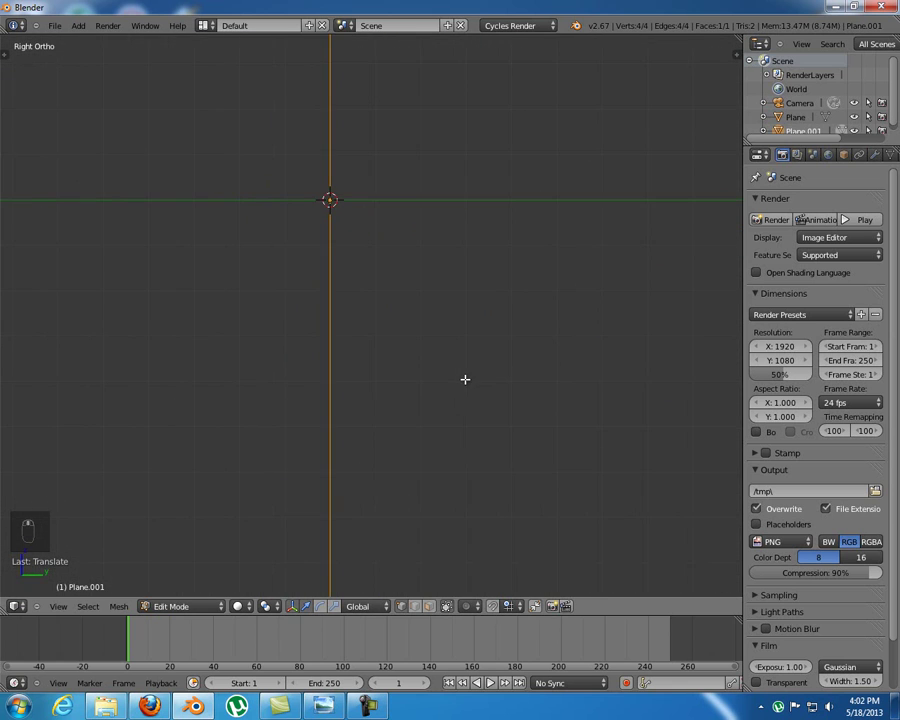
key("g")
key("z")
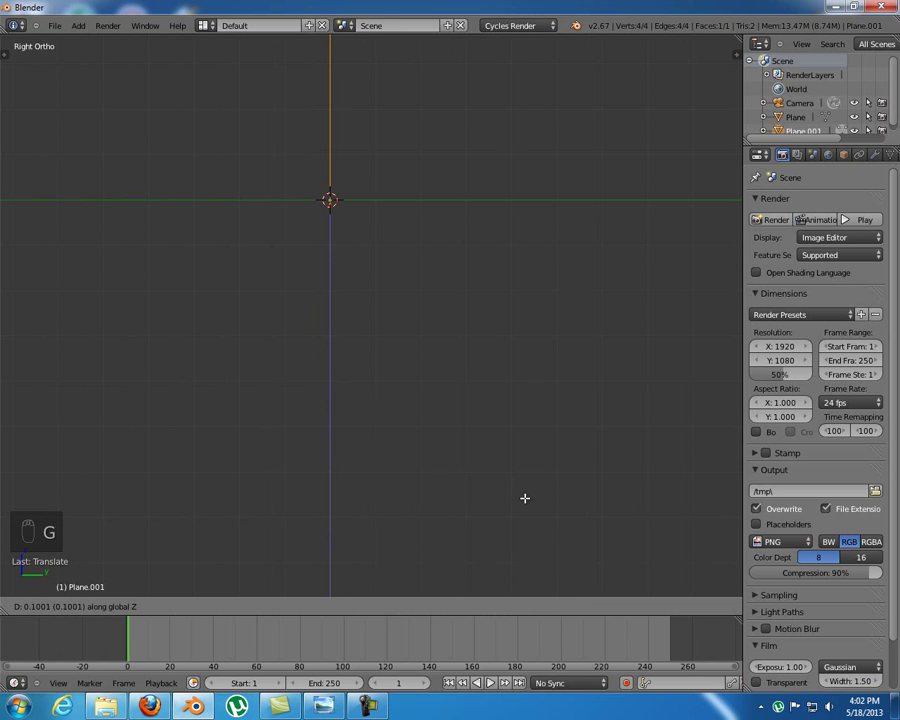
left_click(524, 492)
scroll(584, 436, "right", 1, "ctrl")
scroll(580, 400, "up", 1, "shift")
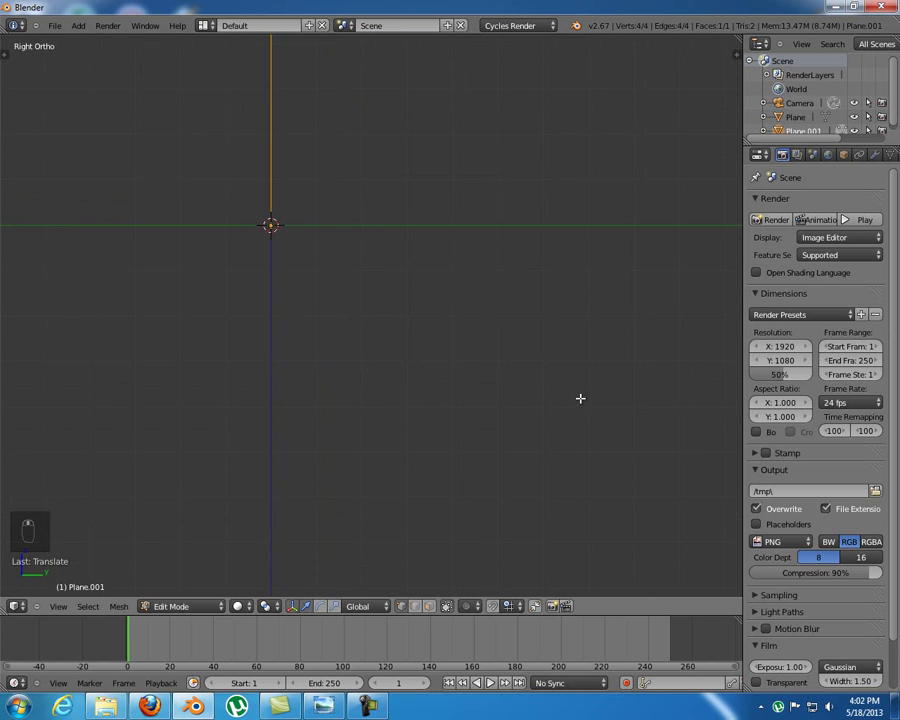
Switch snapping to vertices, try to snap the image plane along Z to the ground plane's corner, and leave edit mode
key("ctrl+shift+Tab")
left_click(575, 410)
scroll(520, 380, "up", 2, "shift")
scroll(484, 383, "left", 1, "ctrl")
middle_click_drag(480, 365, 464, 340)
key("g")
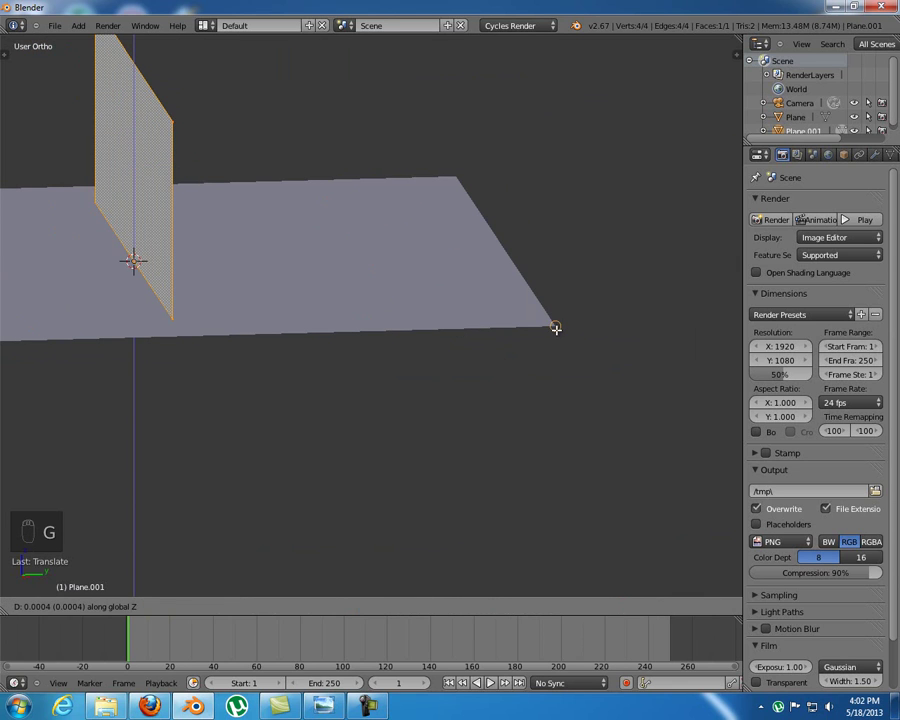
right_click(556, 322)
scroll(312, 352, "up", 3)
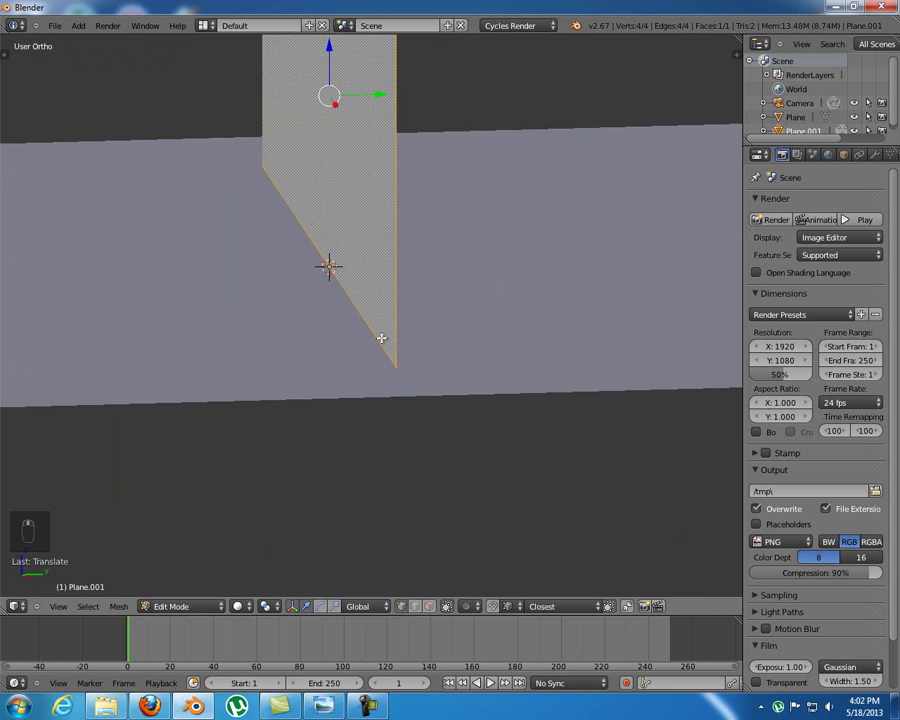
key("Tab")
Move the image plane along Y to the far edge of the ground plane, opposite the camera
middle_click_drag(342, 285, 357, 305)
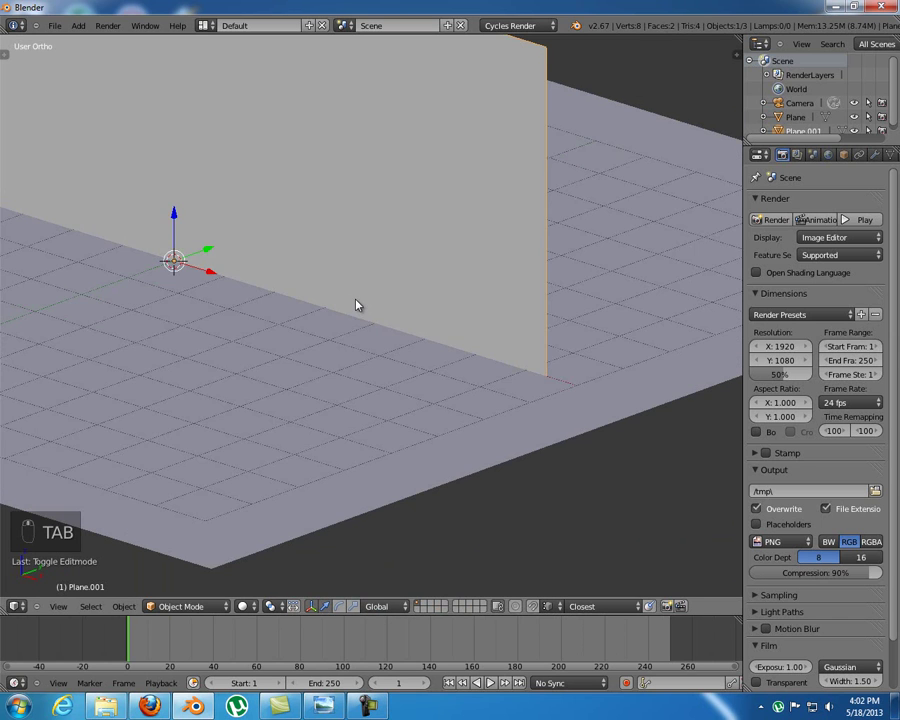
scroll(220, 285, "down", 3)
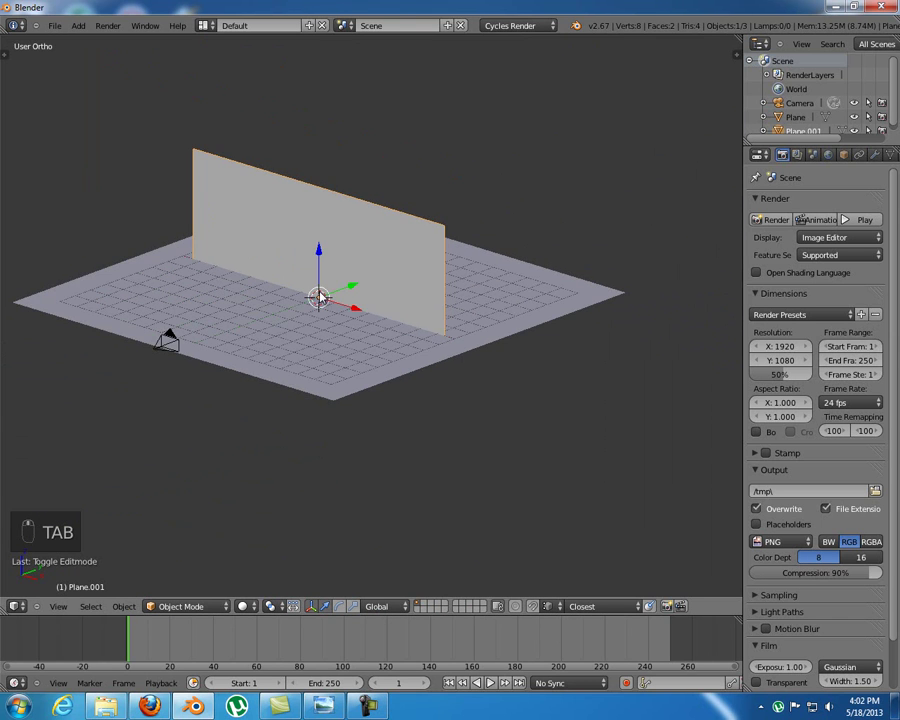
middle_click_drag(372, 313, 430, 285)
left_click_drag(430, 285, 621, 287)
key("KP_3")
middle_click_drag(557, 408, 321, 382, "shift")
scroll(361, 392, "up", 3)
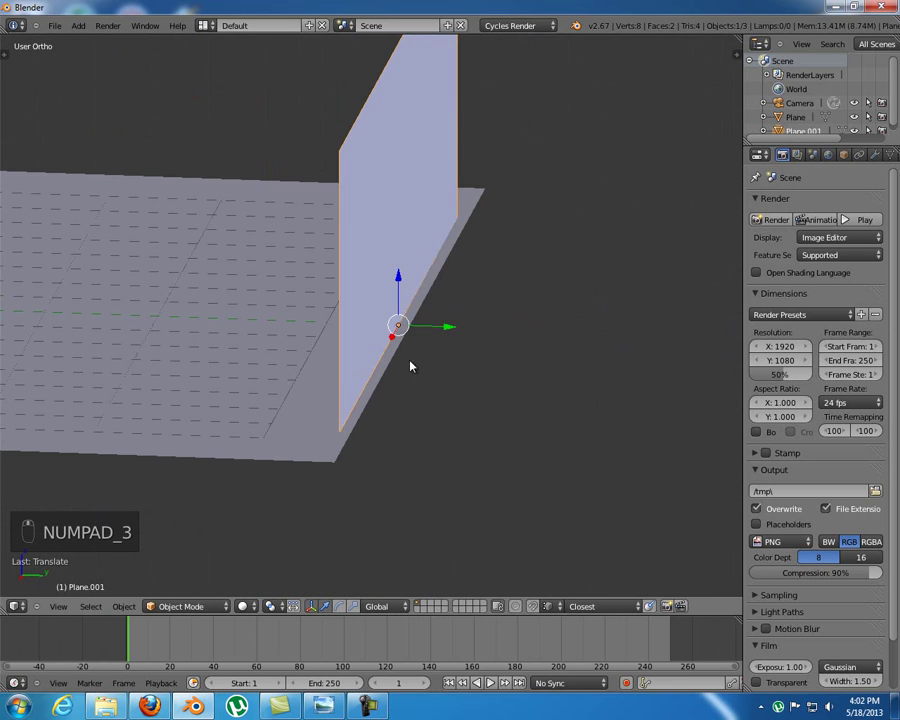
Scale the image plane by about 1.28 in the camera view to cover the full frame width
key("KP_0")
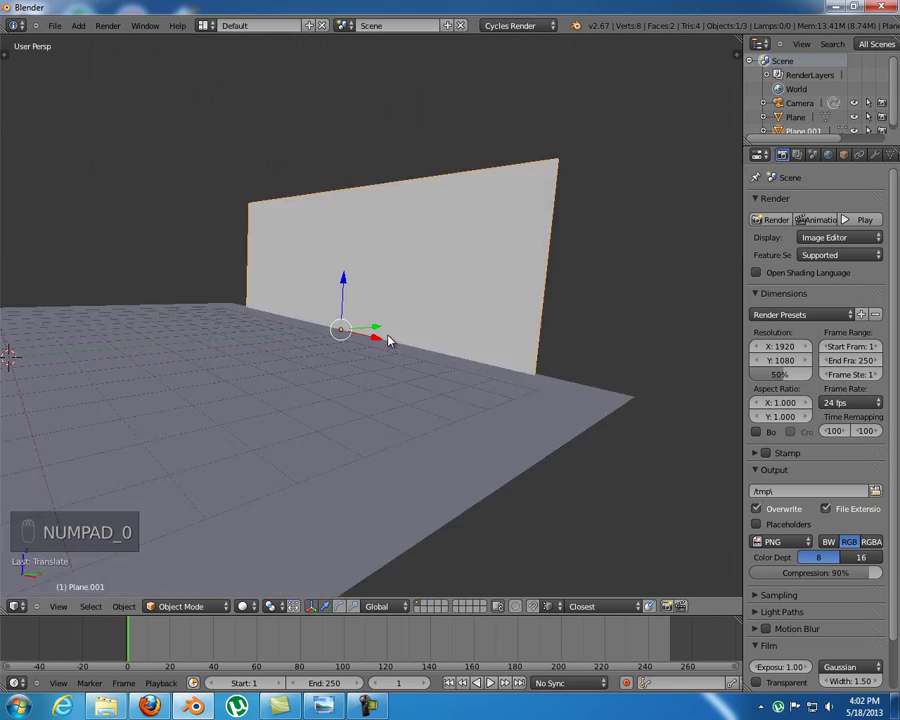
key("s")
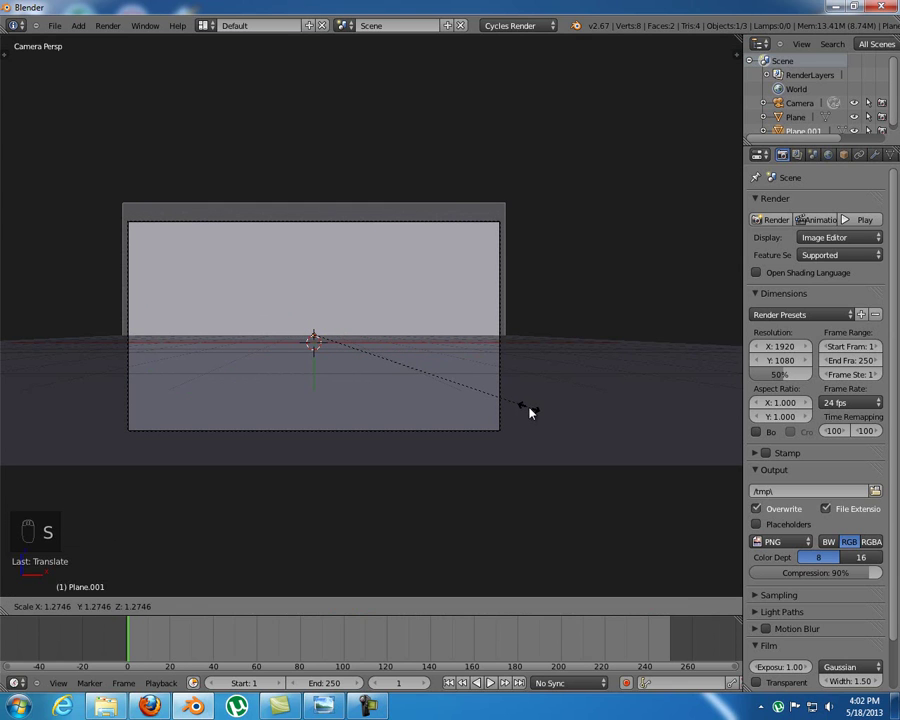
left_click(533, 411)
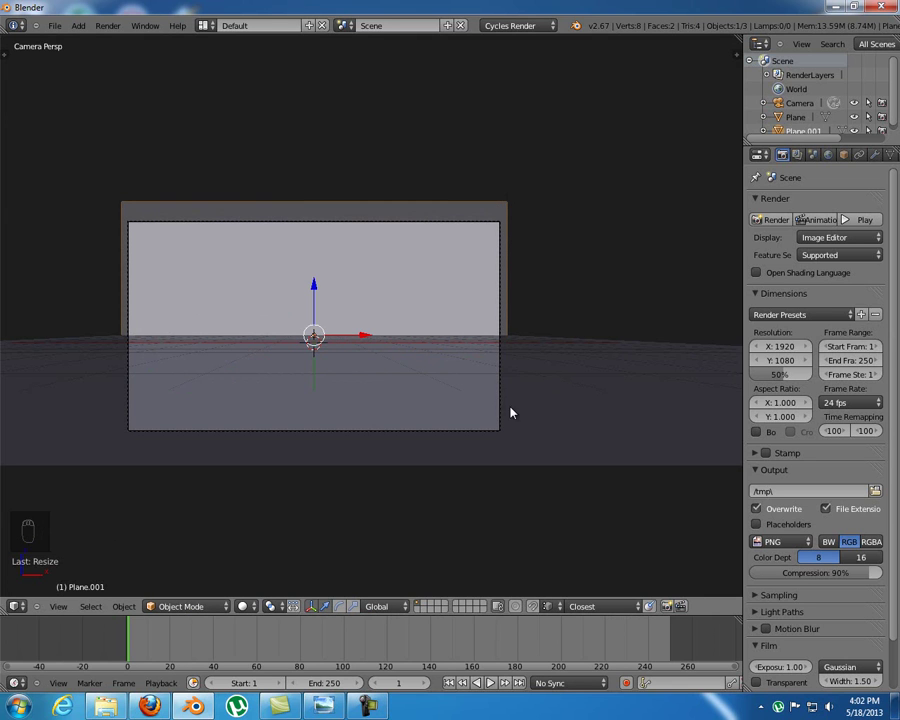
Review the scene layout, then examine Sunrise landscape render retouches.png in Windows Photo Viewer and return to Blender
middle_click_drag(522, 317, 282, 353)
right_click(282, 353)
right_click_drag(516, 249, 524, 221)
right_click(526, 235)
middle_click_drag(205, 384, 247, 372)
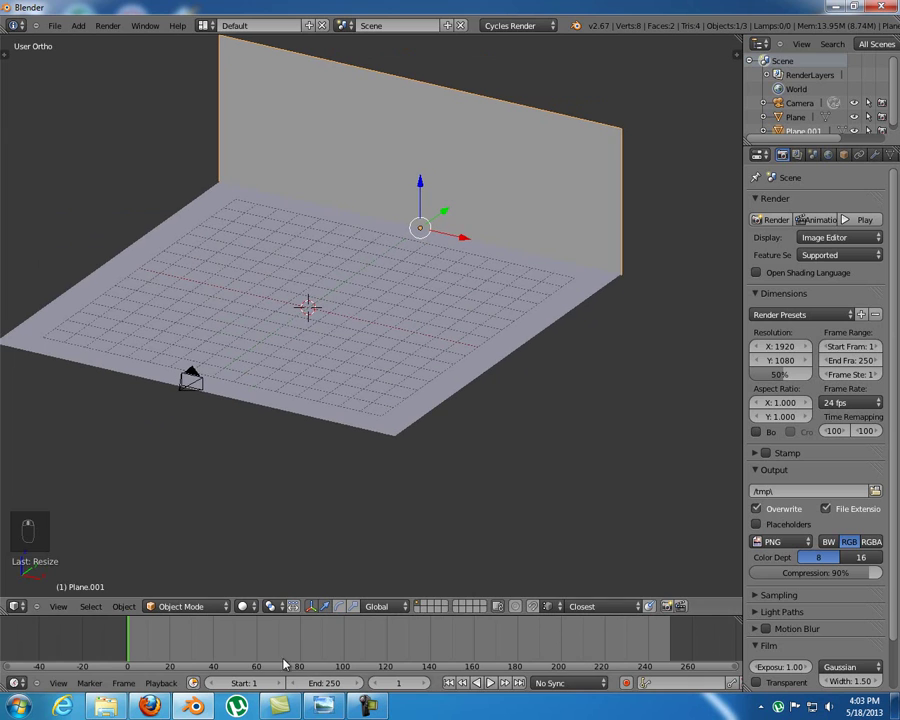
left_click(323, 706)
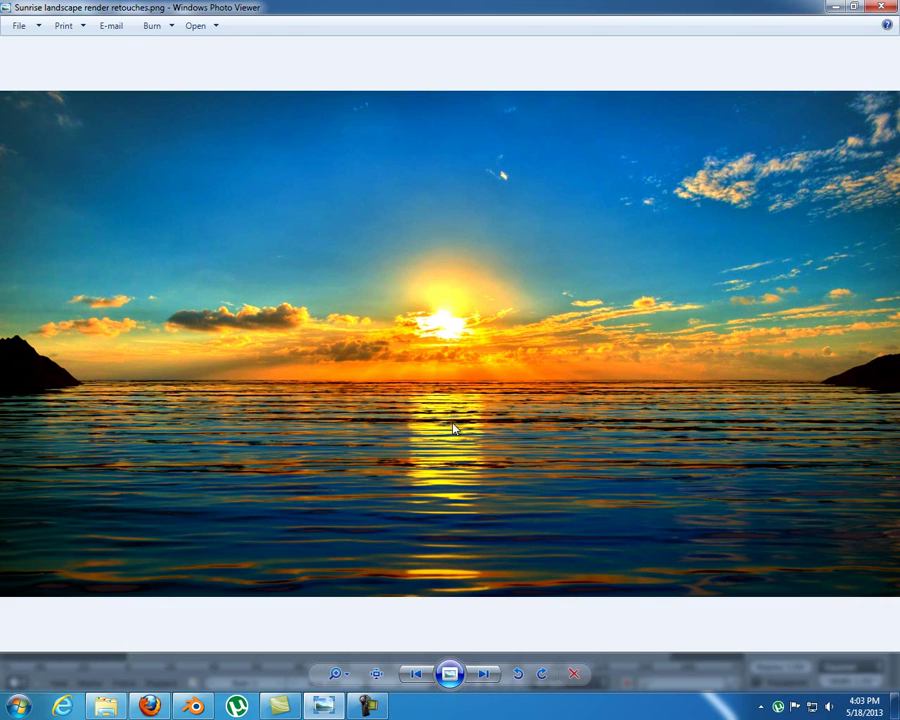
left_click(328, 703)
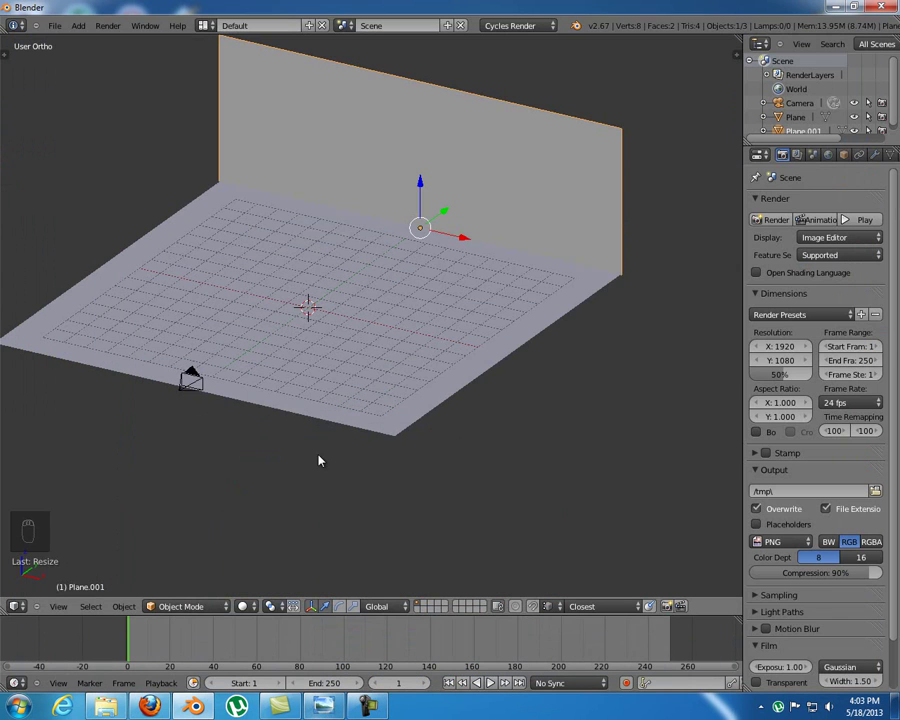
Enable the Add Mesh: ANT Landscape add-on in the user preferences
left_click(48, 24)
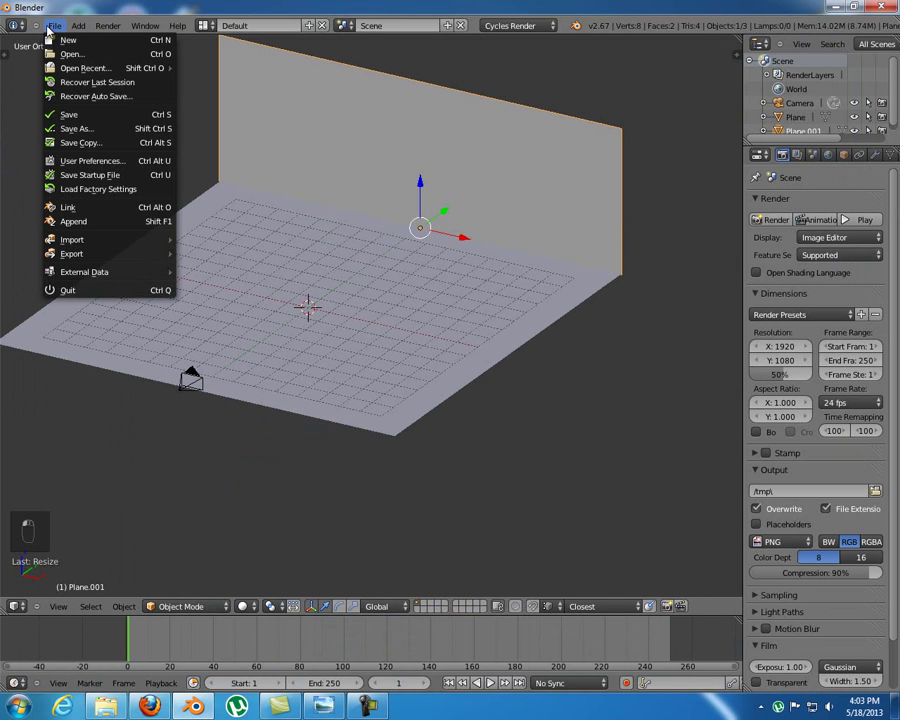
left_click(125, 161)
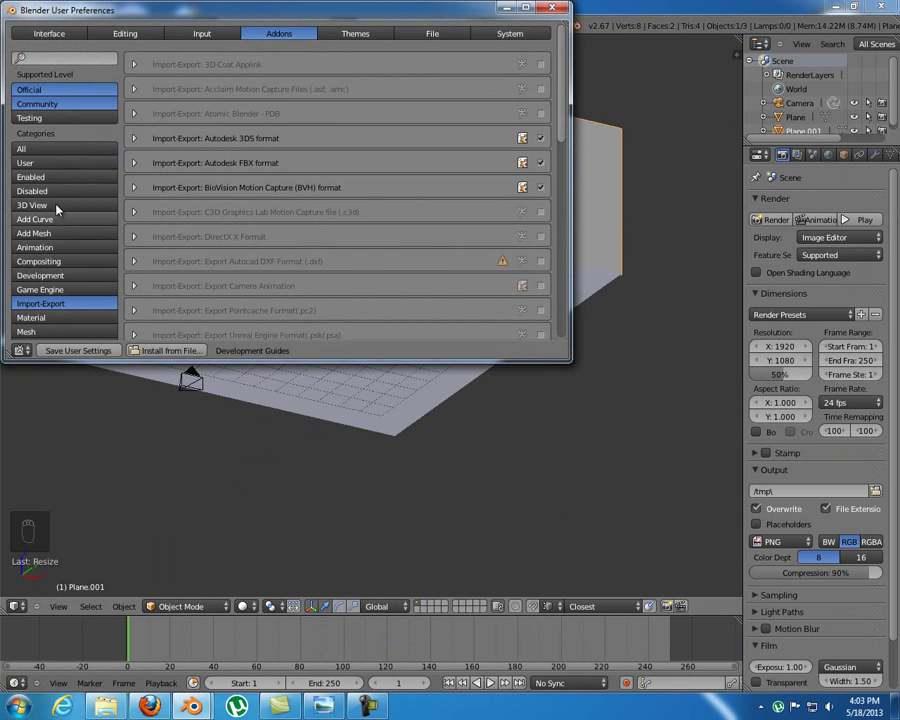
left_click(30, 235)
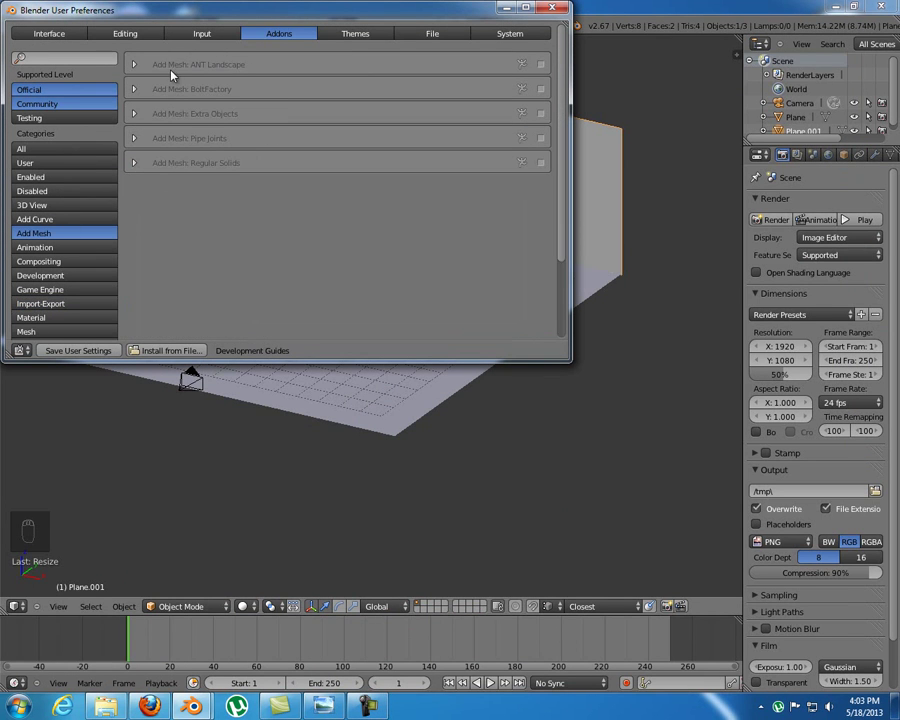
left_click(541, 64)
left_click(551, 8)
Add a Landscape mesh at the scene origin and frame it closely in the 3D view
key("shift+a")
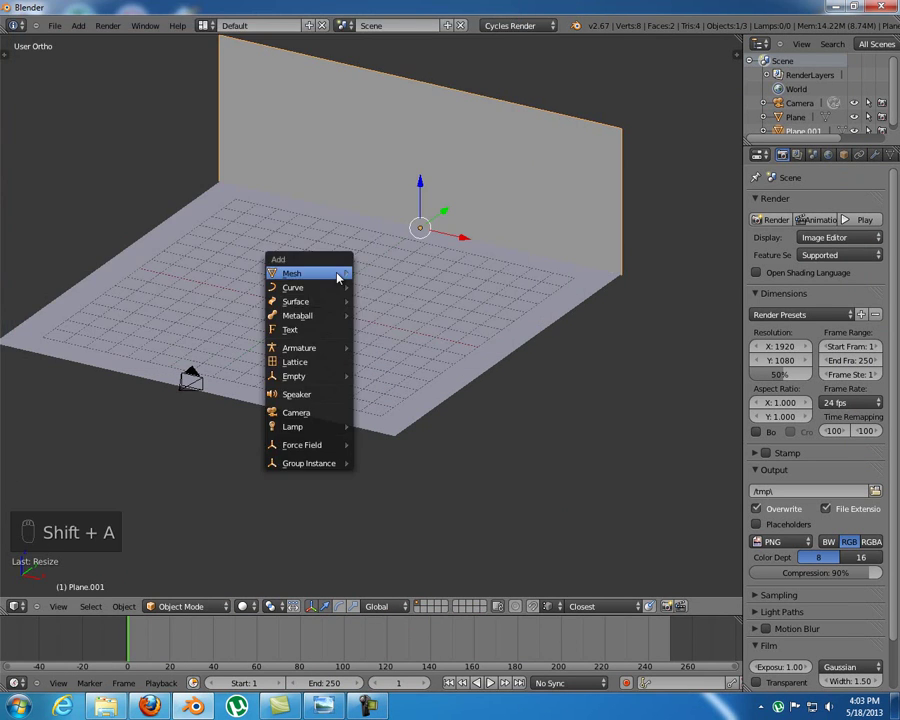
mouse_move(343, 273)
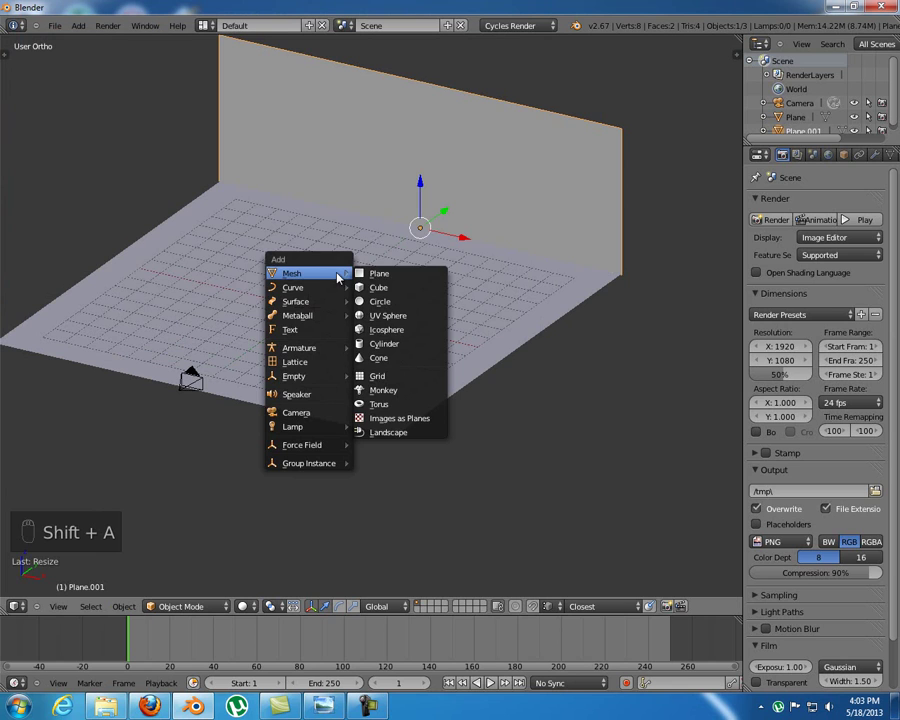
left_click(428, 433)
middle_click_drag(360, 282, 210, 322)
scroll(210, 322, "up", 5)
middle_click_drag(145, 311, 342, 337, "shift")
scroll(271, 283, "up", 3)
scroll(325, 309, "up", 3)
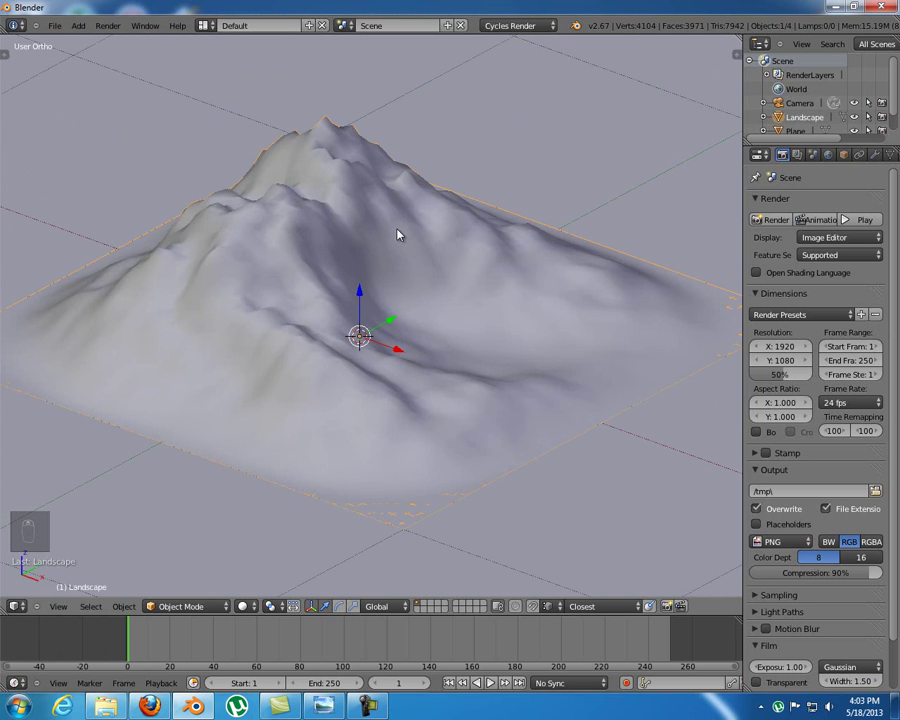
Show the tool shelf and set the landscape's Sealevel to -0.03 in its operator settings
key("t")
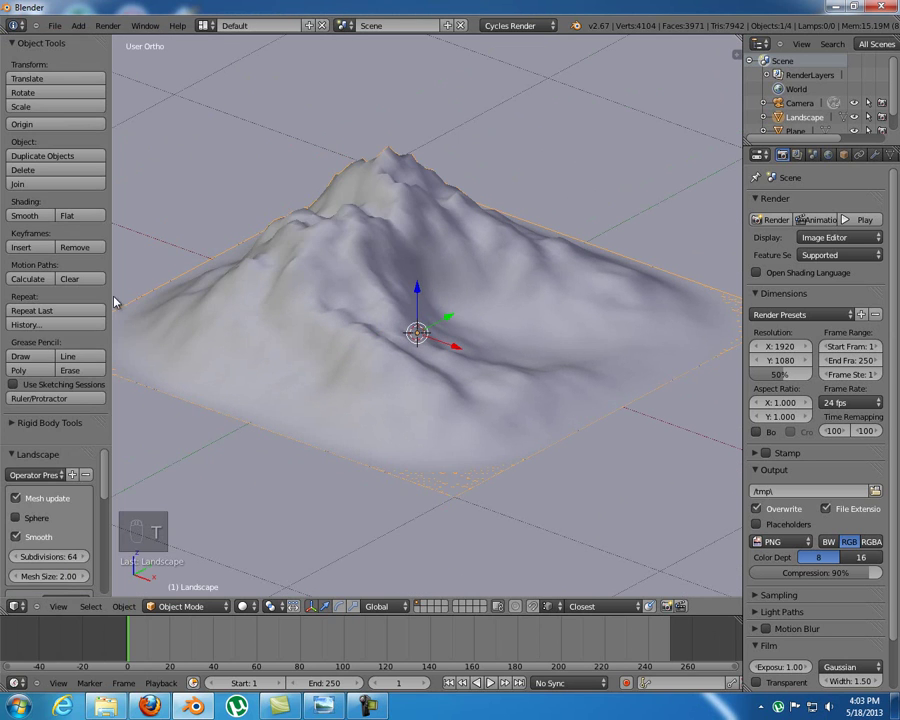
left_click_drag(60, 447, 66, 164)
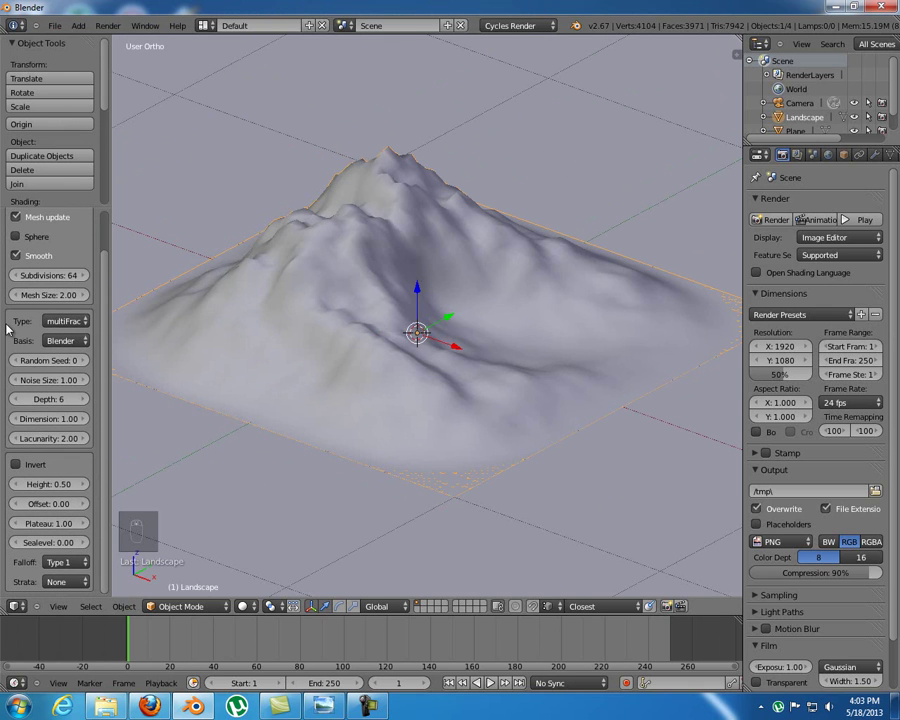
left_click(14, 543)
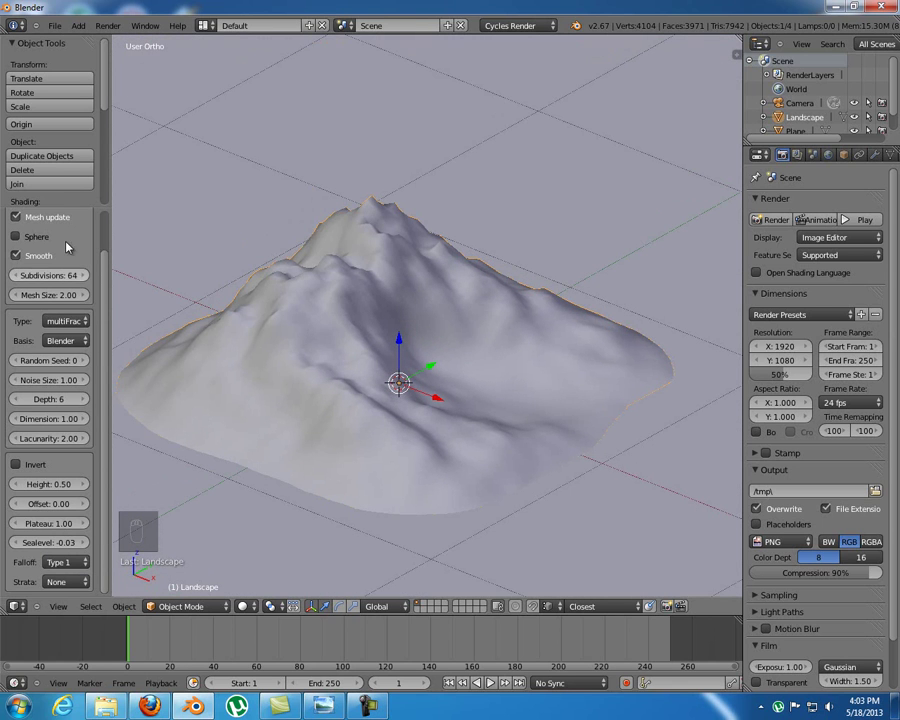
left_click_drag(68, 207, 50, 447)
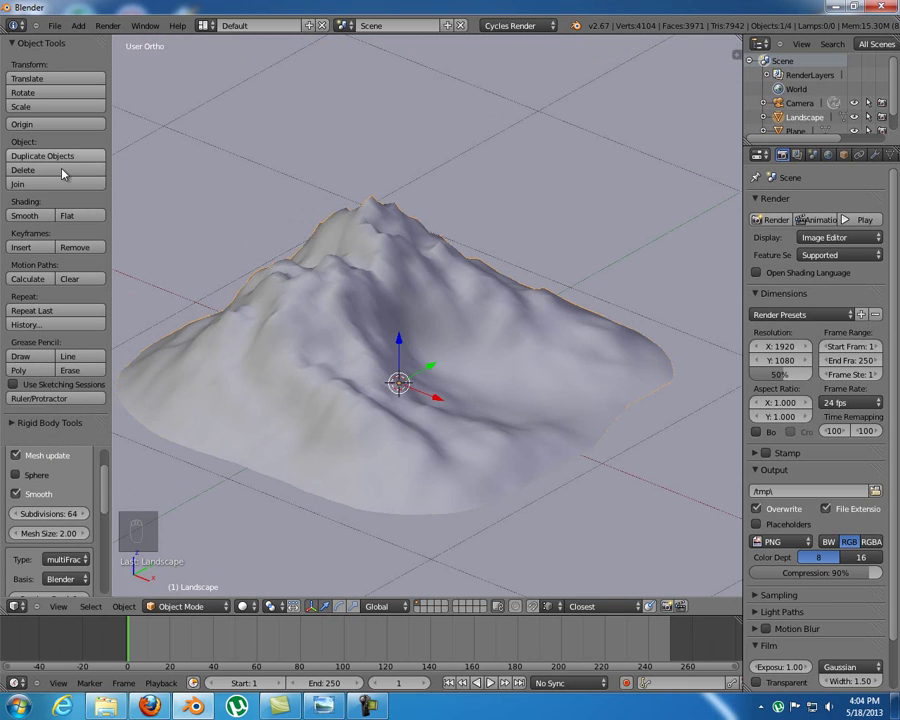
Apply smooth shading to the landscape and hide the tool shelf
left_click(35, 216)
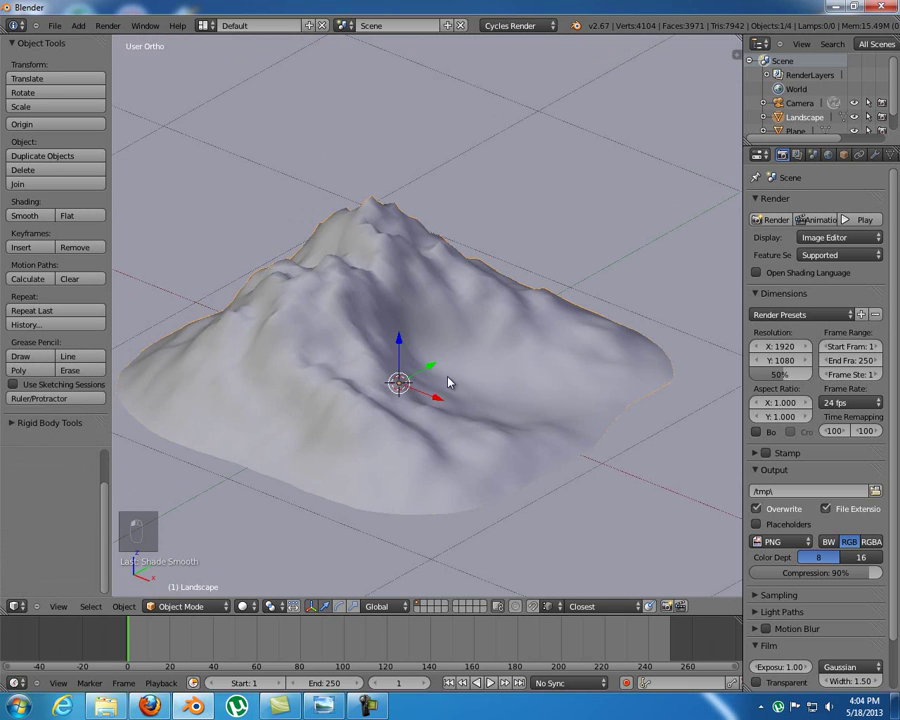
key("t")
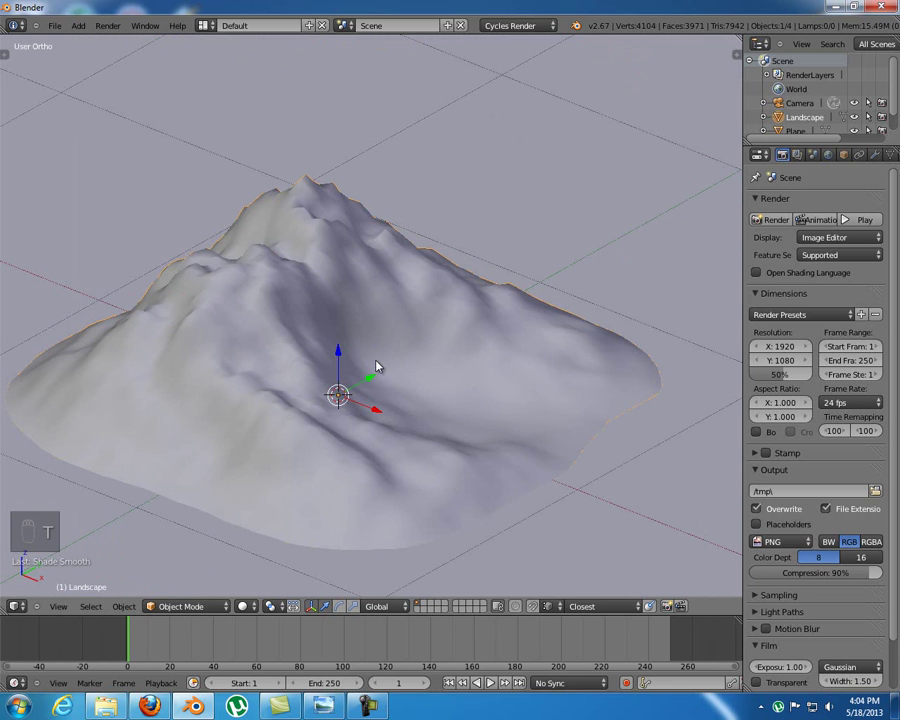
Move the landscape to the water plane's far corner beside the sky plane and scale it up
scroll(376, 367, "down", 12)
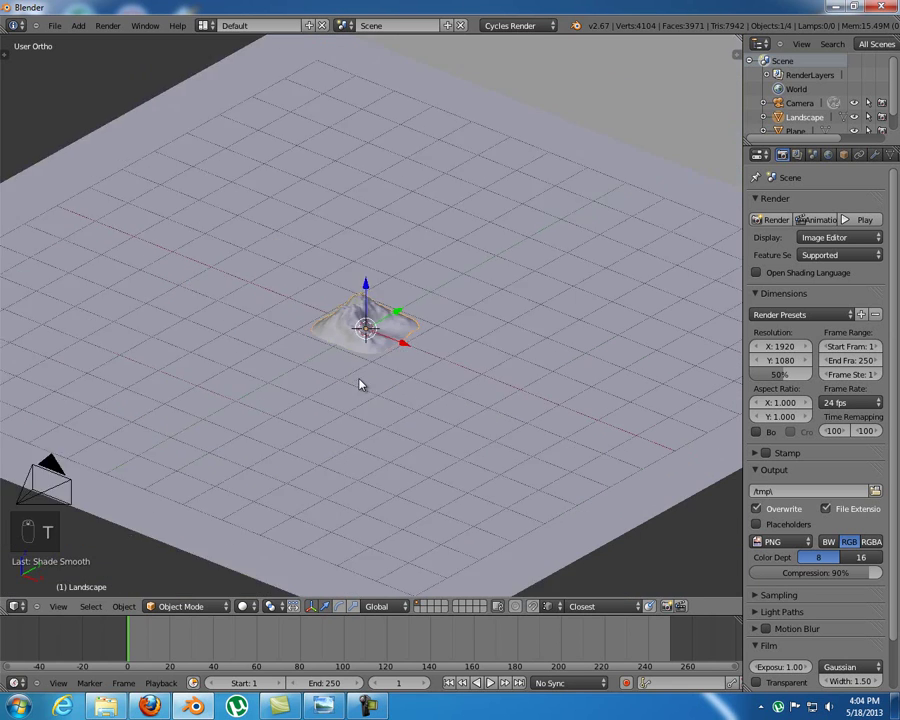
left_click_drag(396, 312, 488, 238)
left_click_drag(502, 285, 377, 233)
key("s")
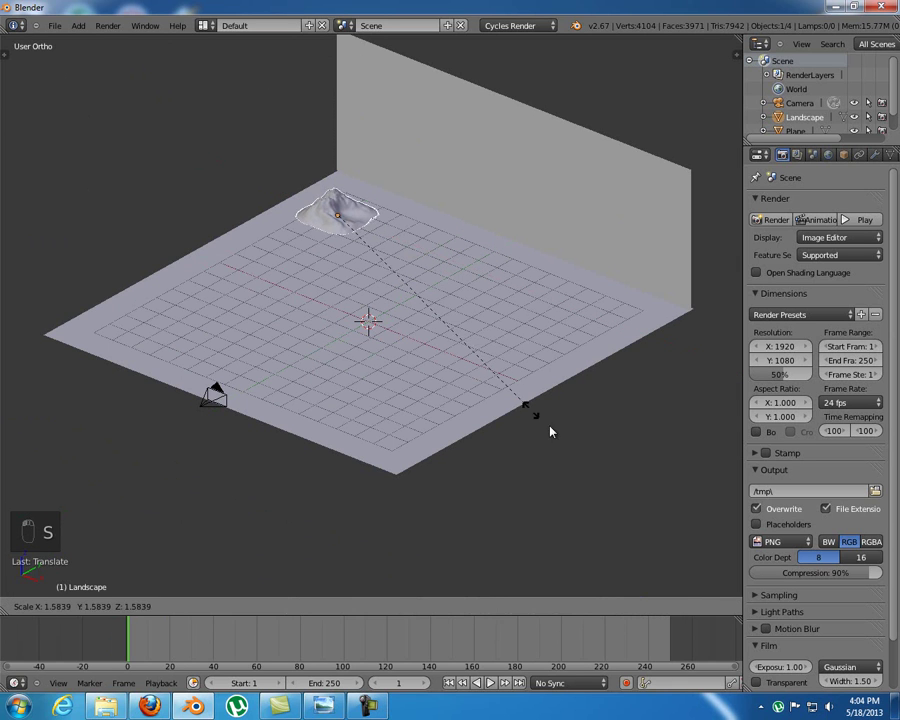
left_click(484, 352)
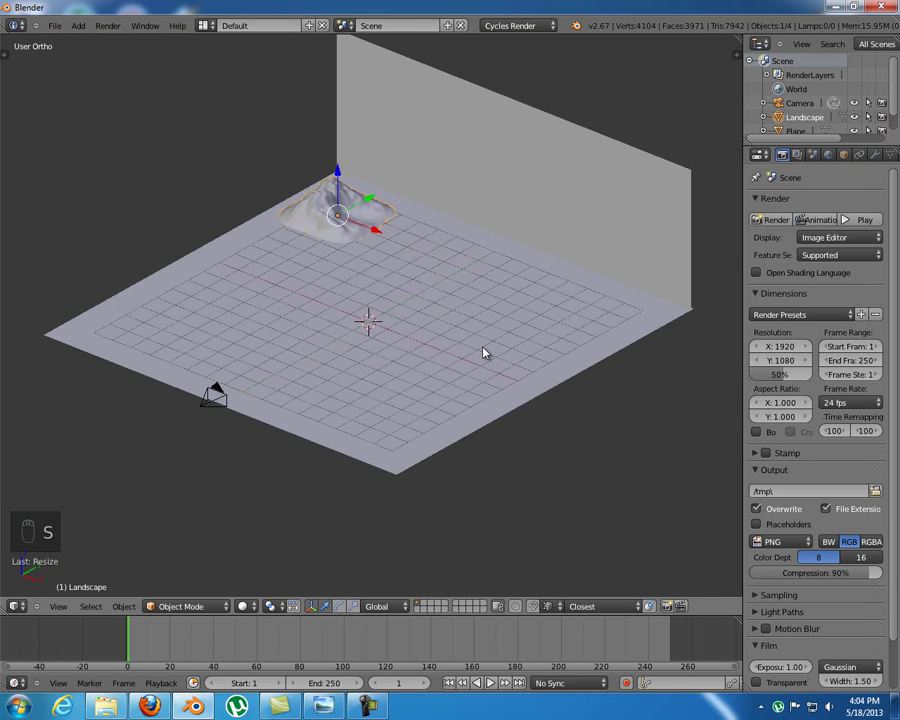
In camera view, rotate the landscape 90 degrees about Z and shift it about 1.36 units along negative X
key("KP_0")
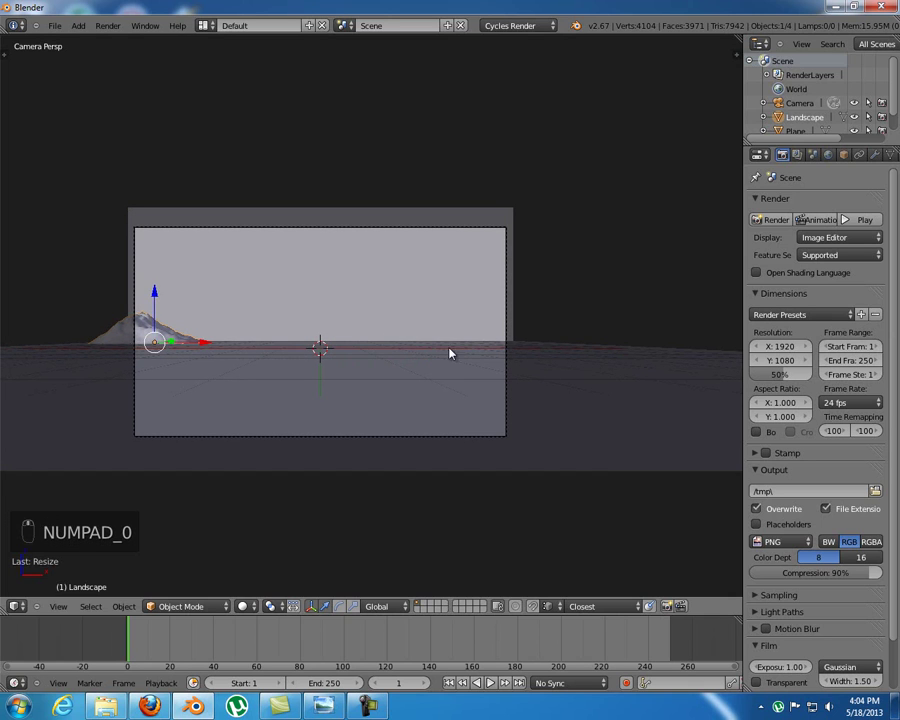
key("r")
key("9")
key("0")
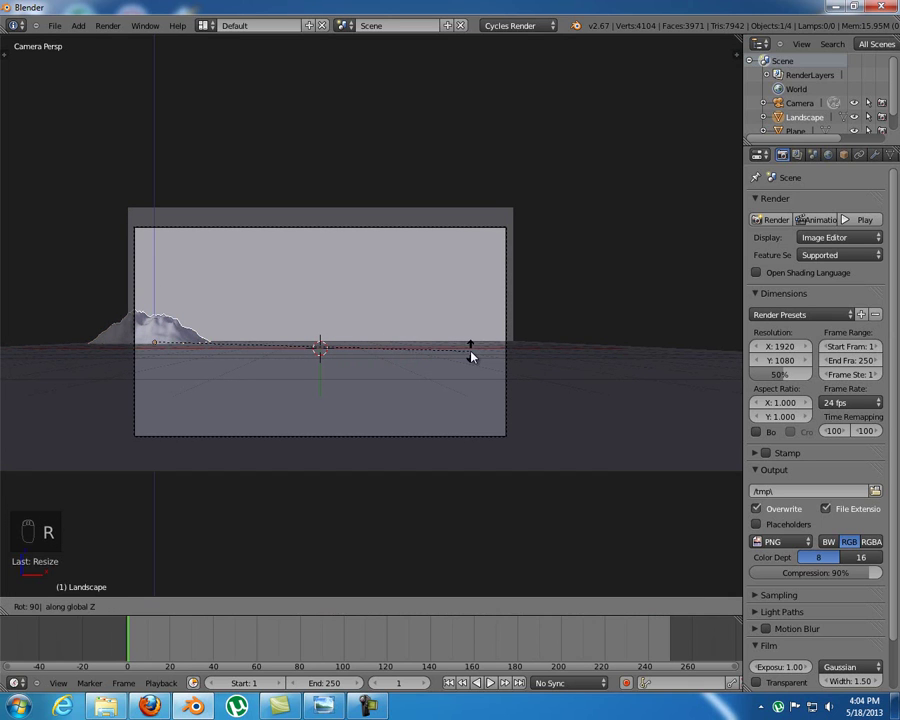
key("Return")
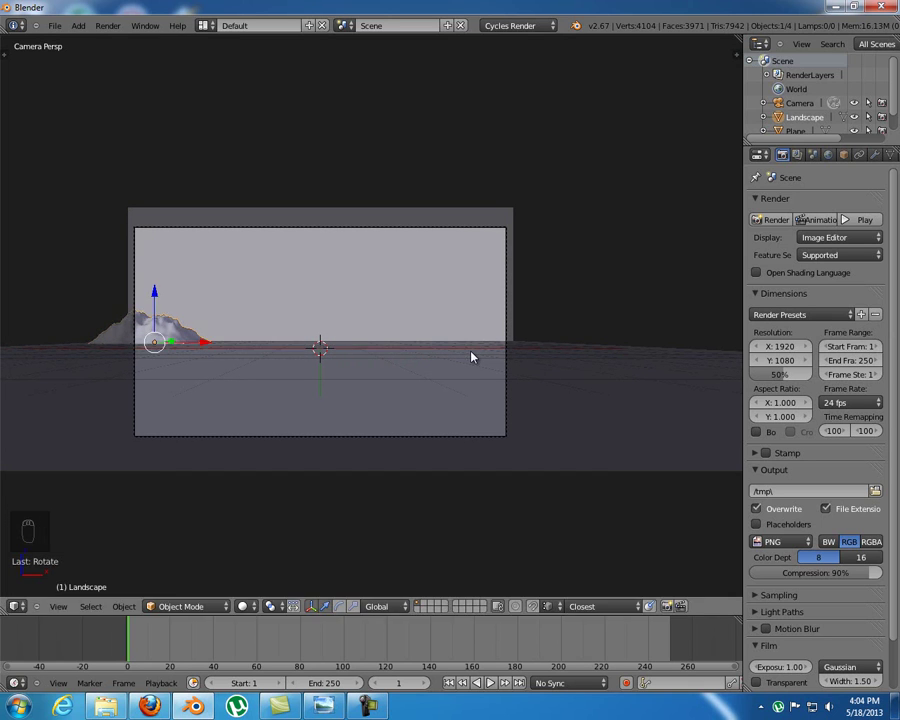
key("g")
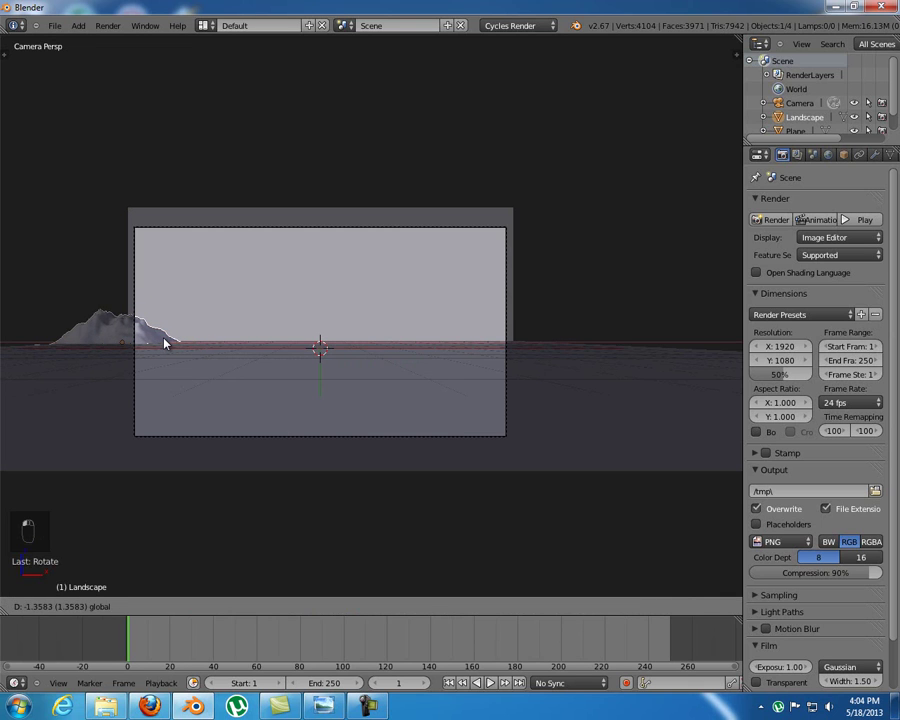
left_click(165, 343)
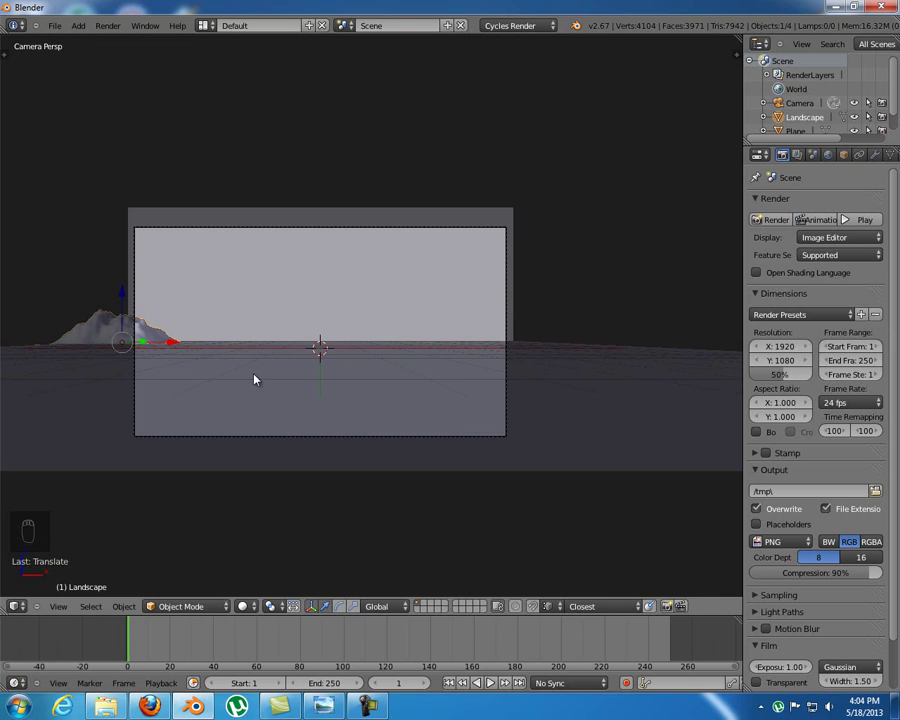
Rotate the landscape another 90 degrees about Z and shift it about 0.39 units back along X into the camera frame
key("r")
key("z")
key("9")
key("0")
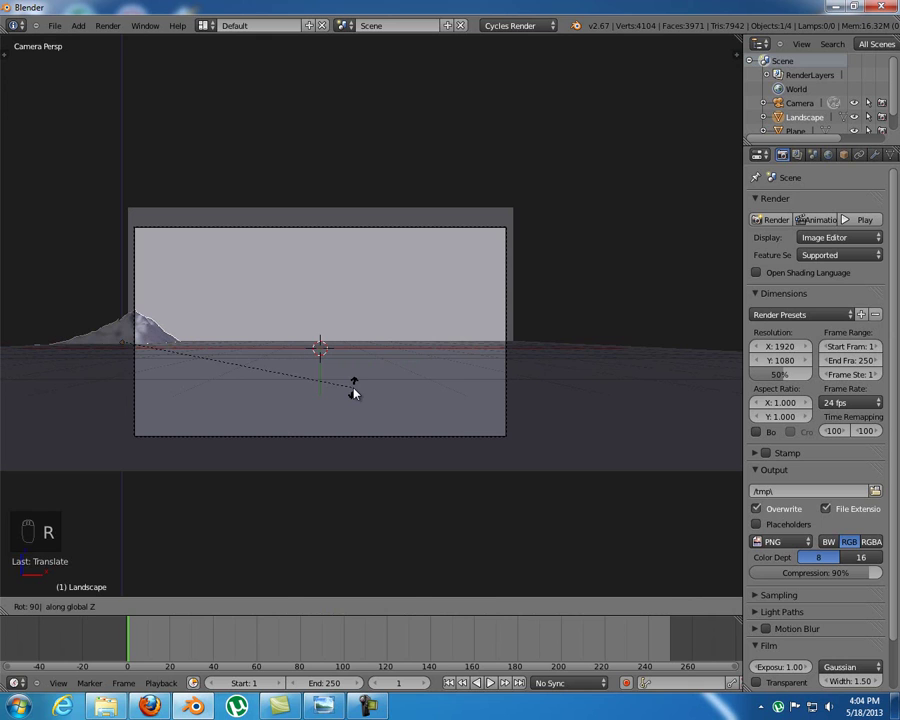
key("Return")
key("g")
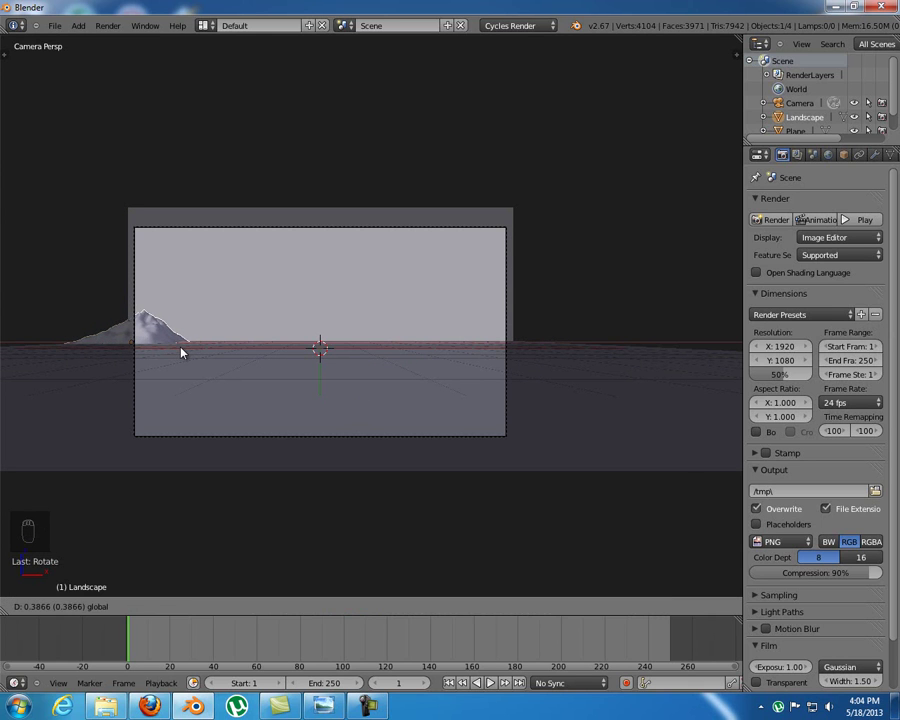
left_click(181, 352)
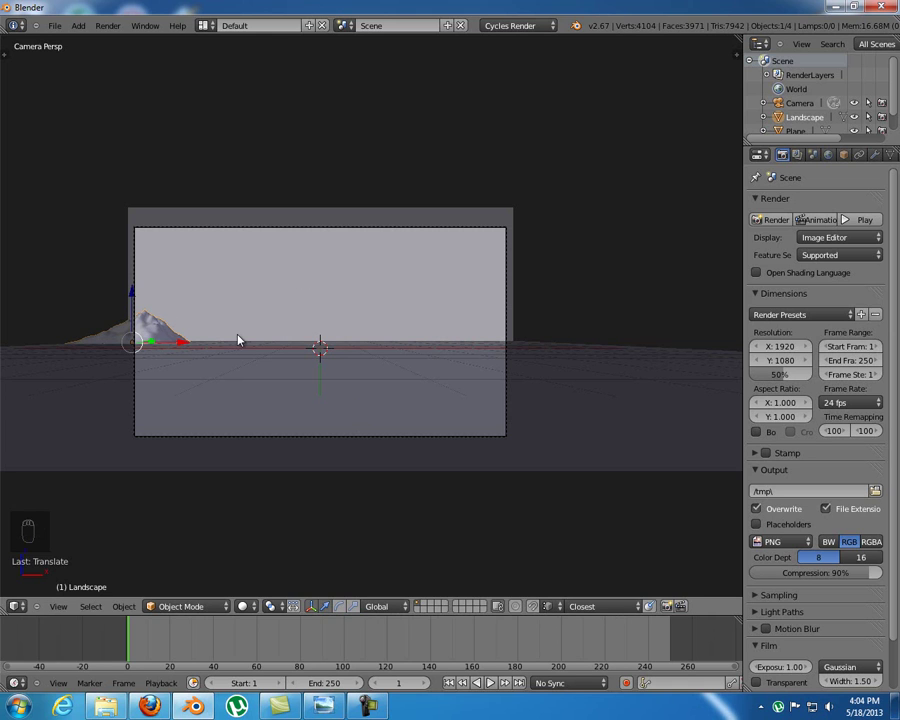
Duplicate the landscape along X and place the copy at the opposite edge of the camera frame
key("shift+d")
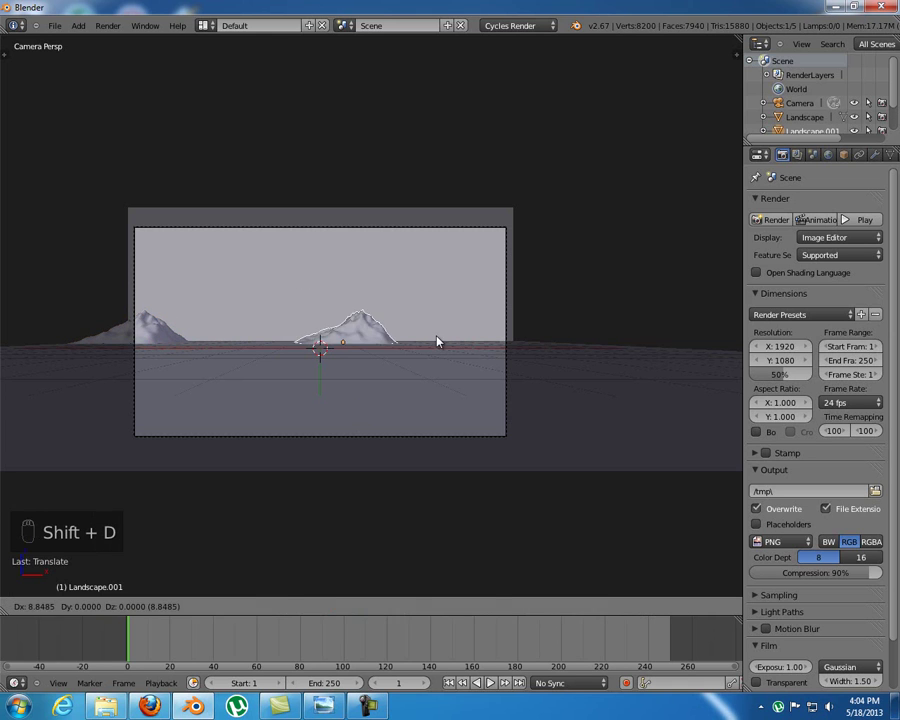
left_click(548, 366)
scroll(307, 345, "up", 5)
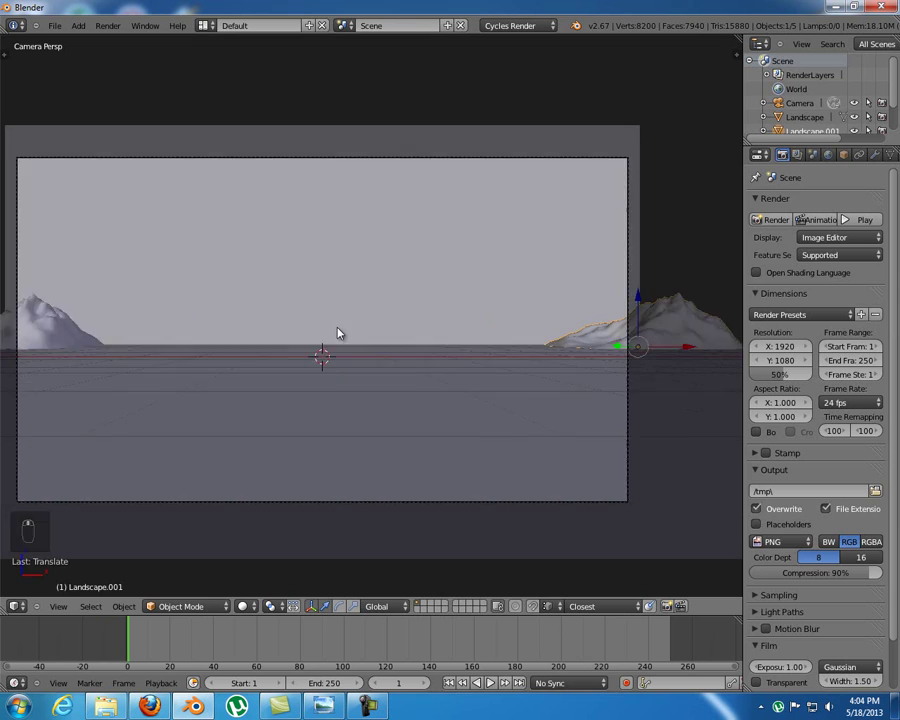
scroll(403, 333, "down", 1)
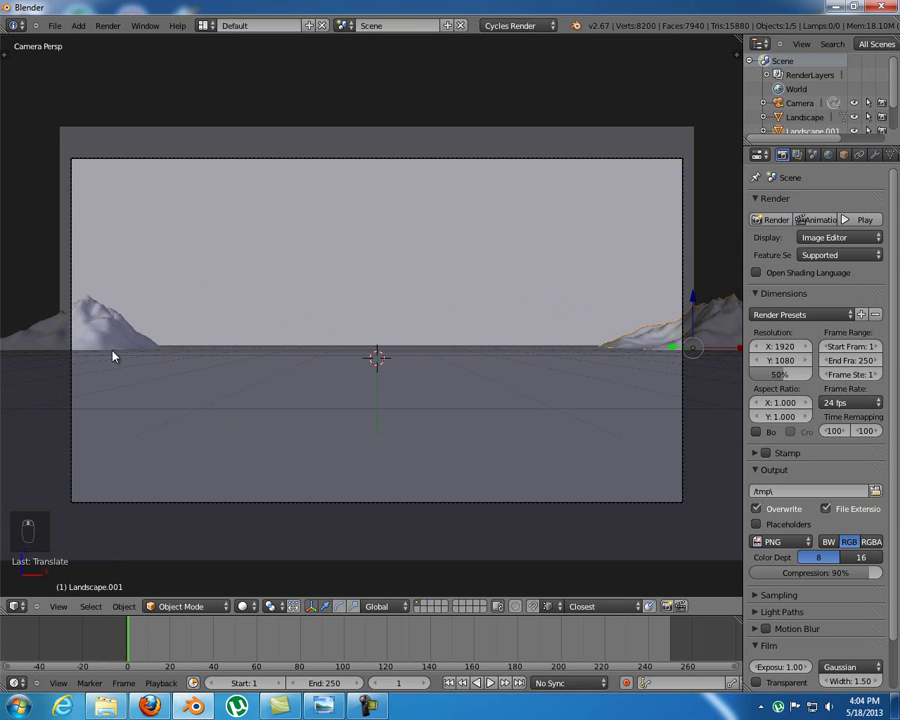
Scale the duplicated landscape down slightly and check both mountains from the camera view
middle_click_drag(534, 356, 388, 416)
key("s")
left_click(409, 407)
key("KP_0")
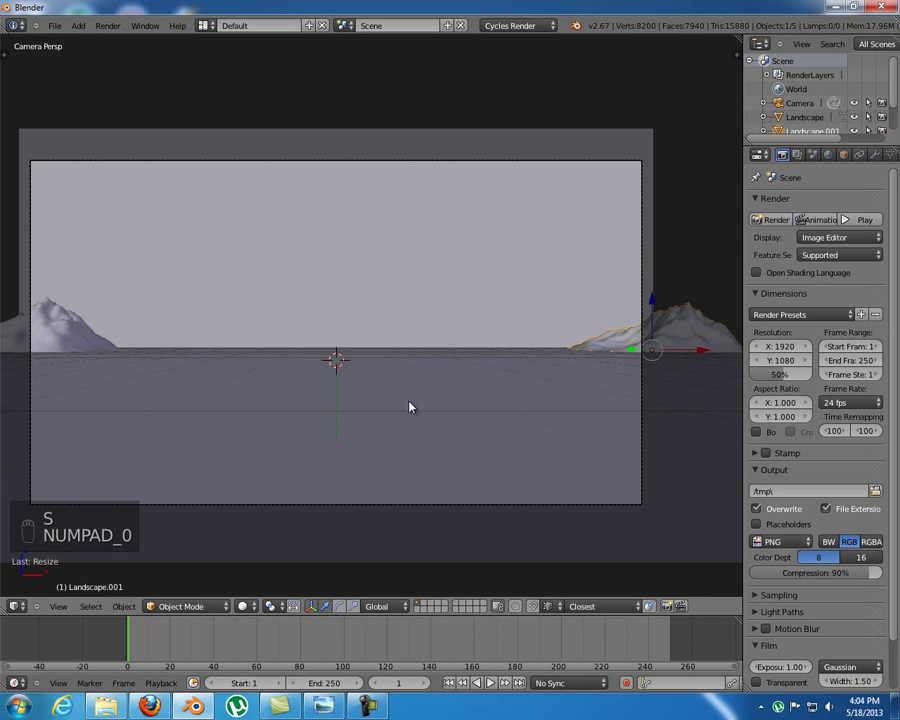
scroll(398, 388, "down", 3)
scroll(401, 368, "up", 3)
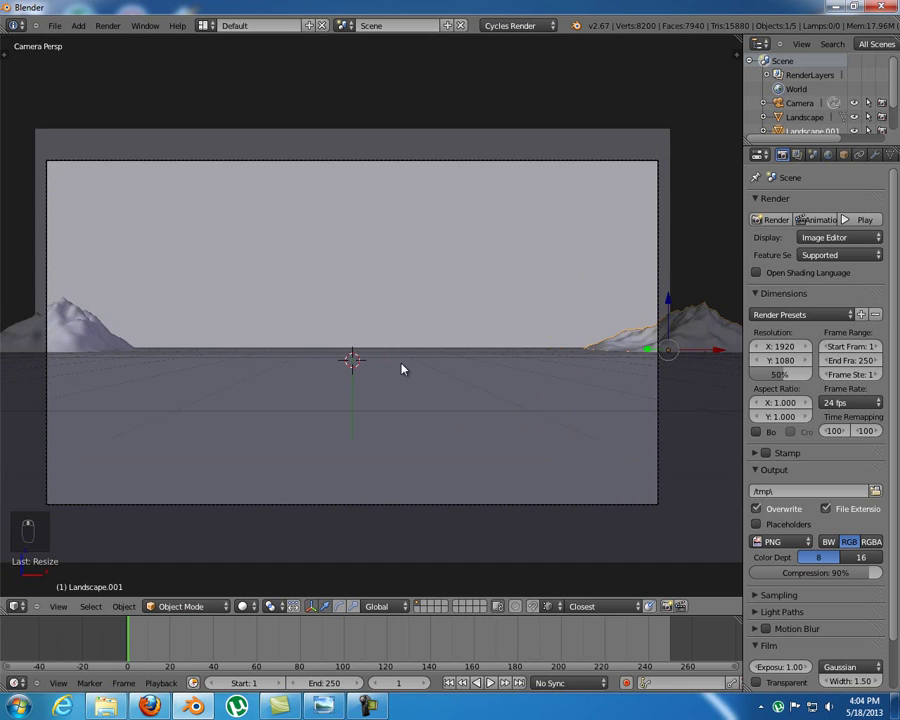
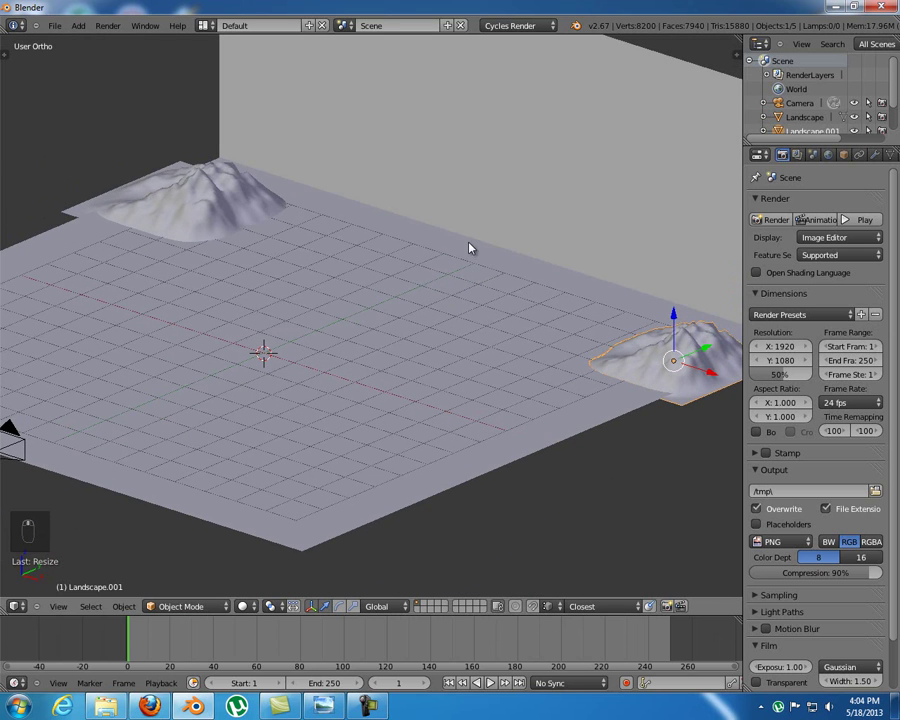
Select the sky image plane and split the 3D view to add a Node Editor beside it with its properties sidebar hidden
right_click(500, 218)
middle_click_drag(536, 177, 323, 326)
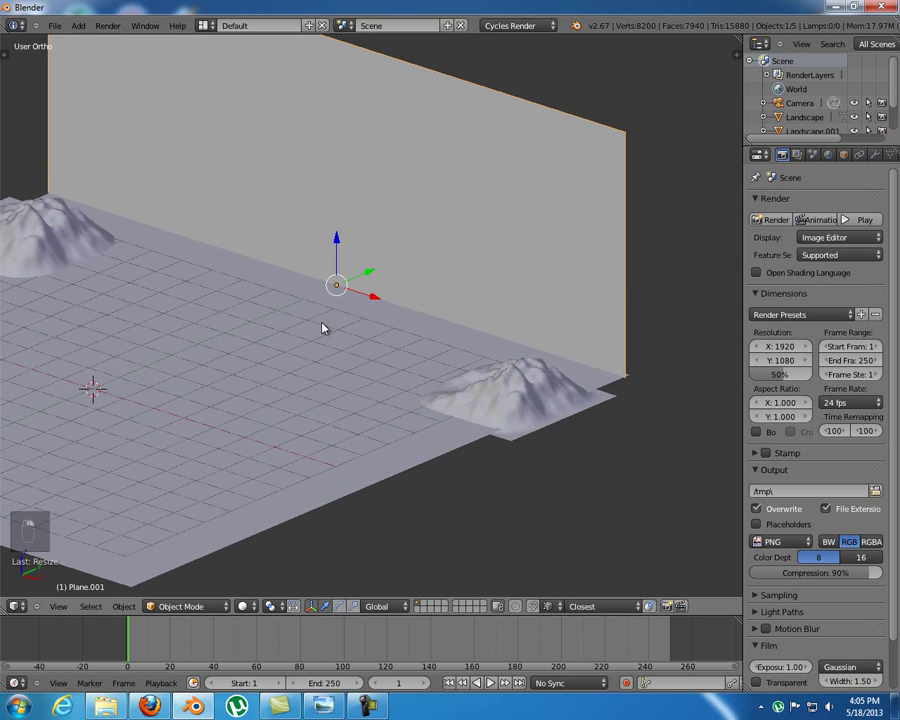
middle_click_drag(231, 263, 370, 200, "shift")
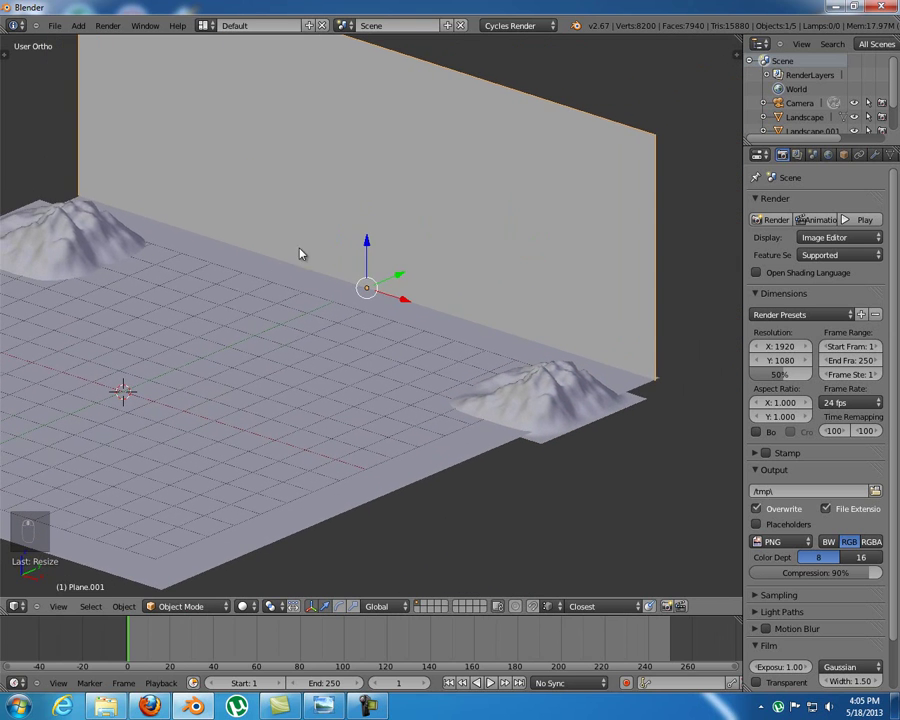
left_click_drag(740, 38, 423, 130)
left_click(437, 606)
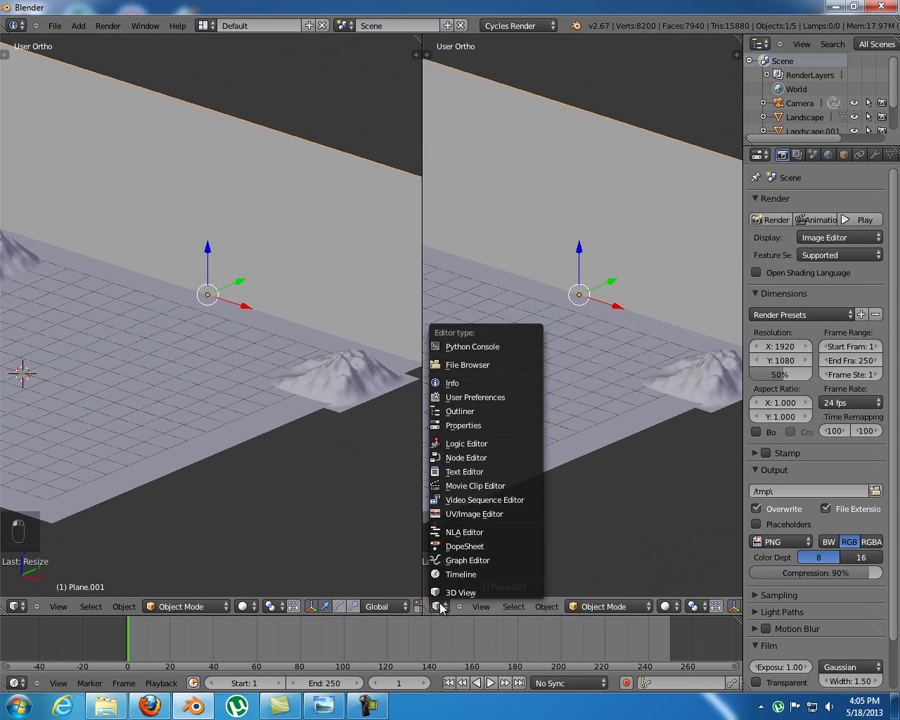
left_click(519, 457)
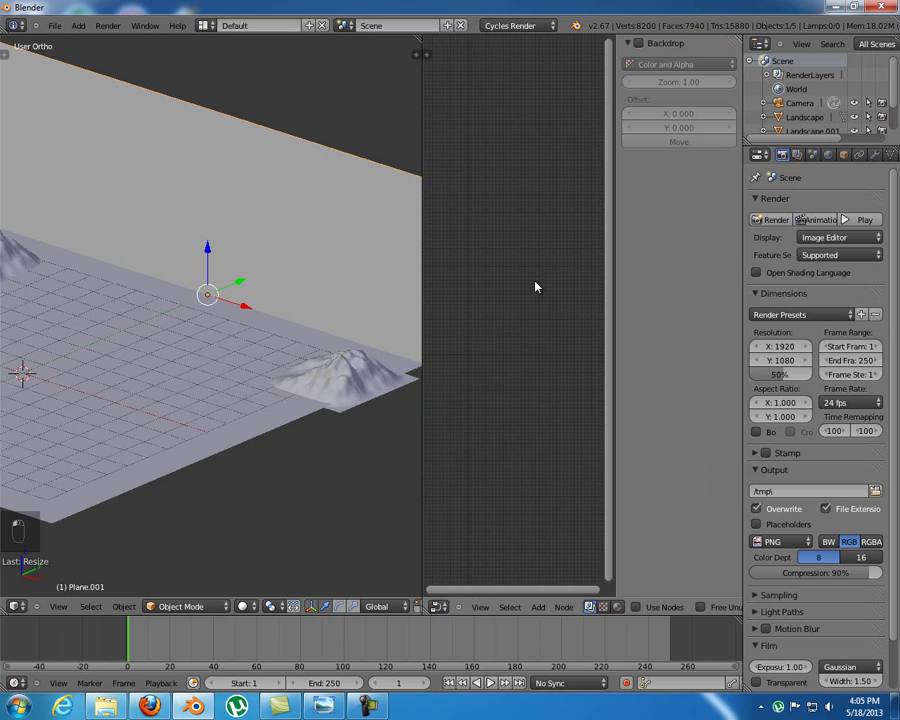
key("n")
scroll(254, 326, "down", 5)
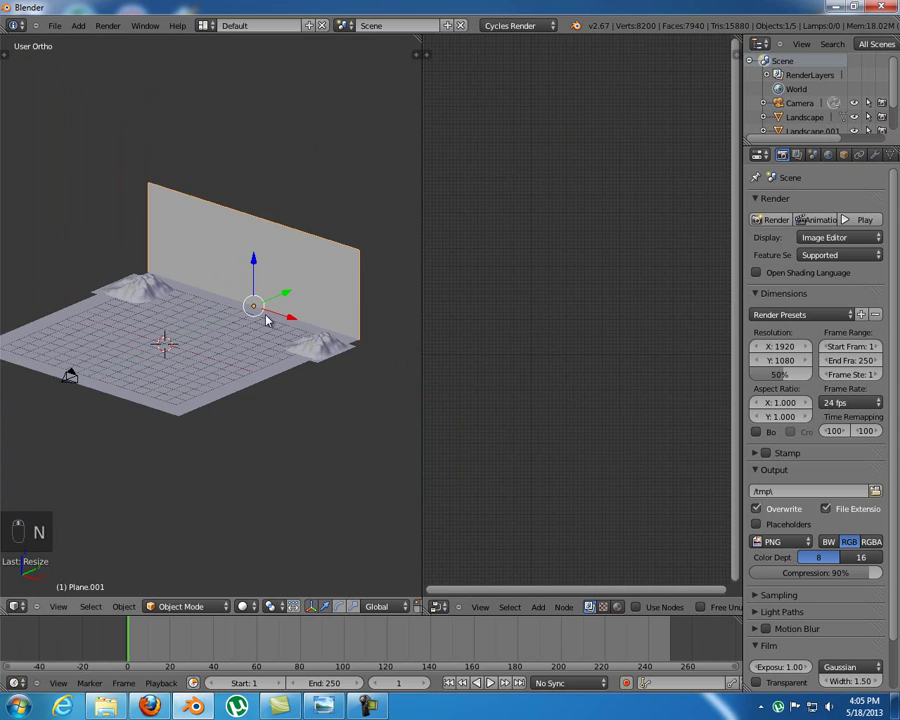
Display the sky plane's material nodes in the Node Editor
key("g")
right_click(273, 263)
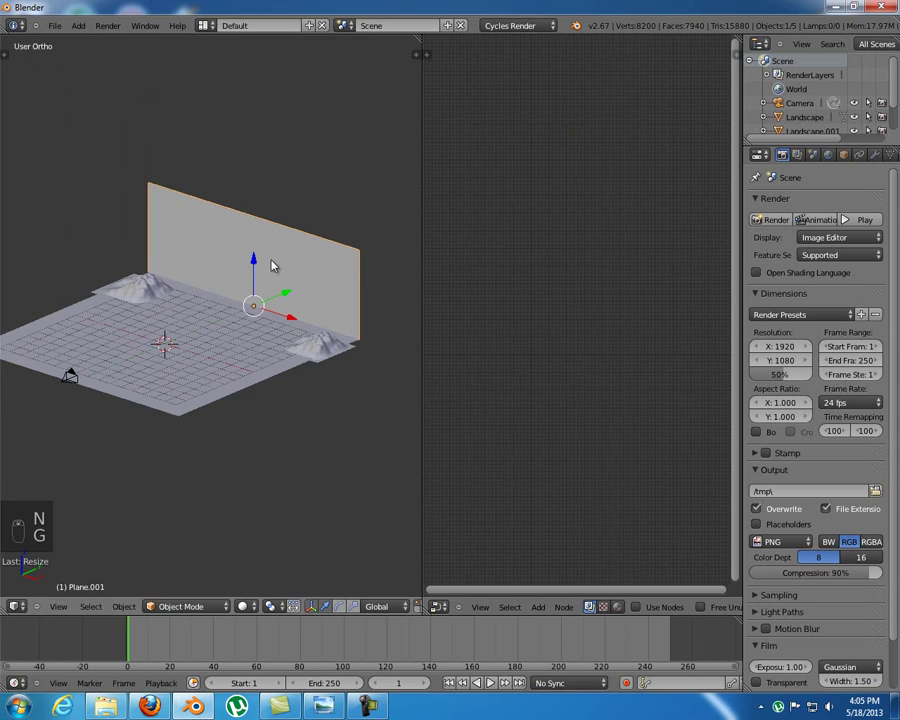
left_click(617, 607)
scroll(528, 350, "up", 7)
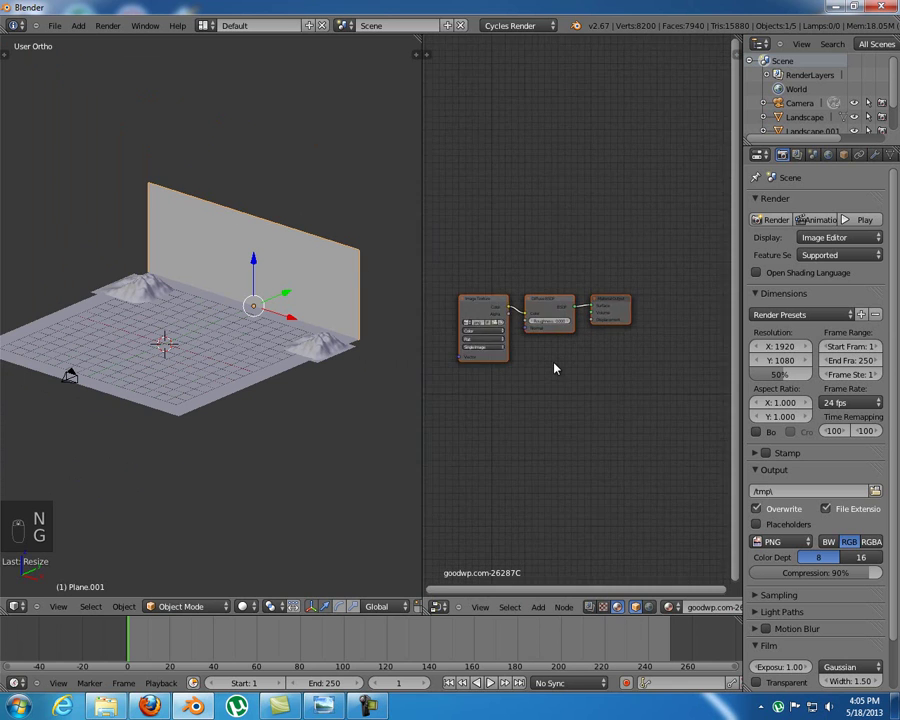
scroll(630, 347, "up", 2)
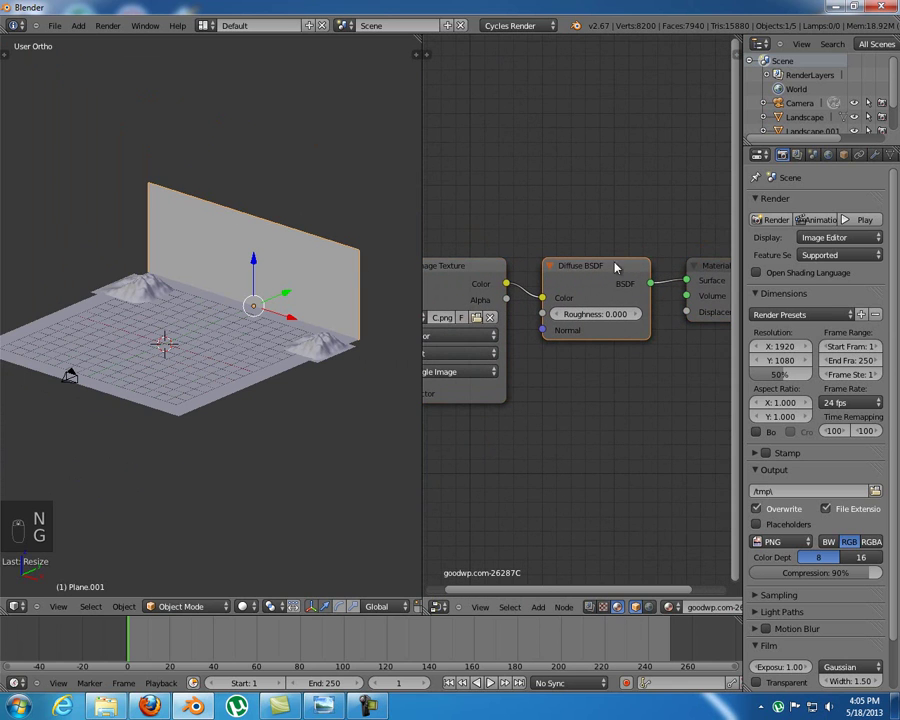
Replace the sky material's Diffuse BSDF with an Emission shader linked between the Image Texture and the Material Output
scroll(507, 344, "down", 3)
left_click_drag(500, 300, 430, 282)
key("shift+a")
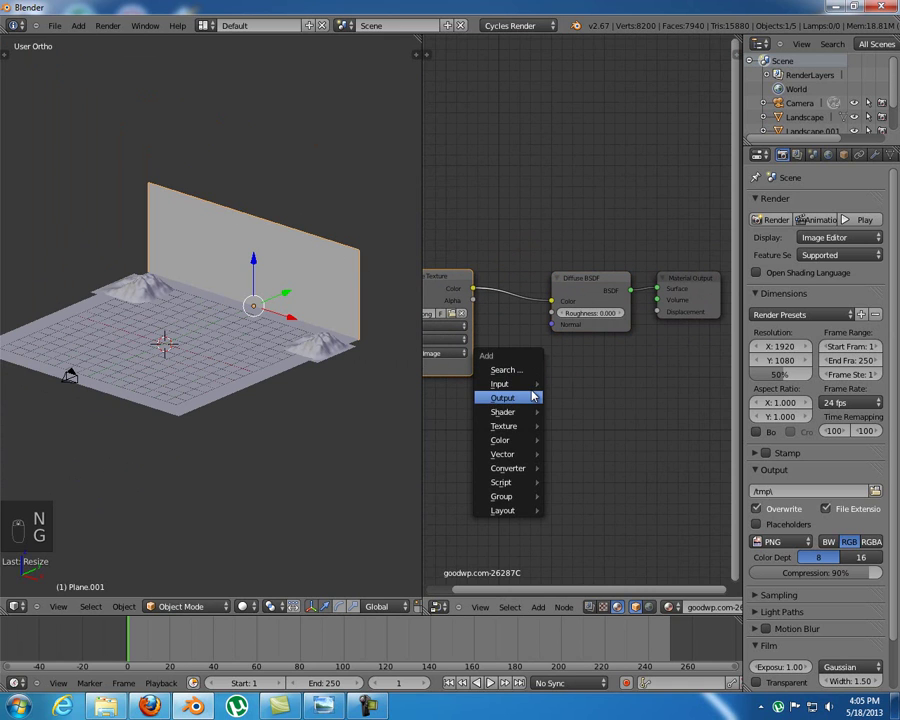
mouse_move(515, 412)
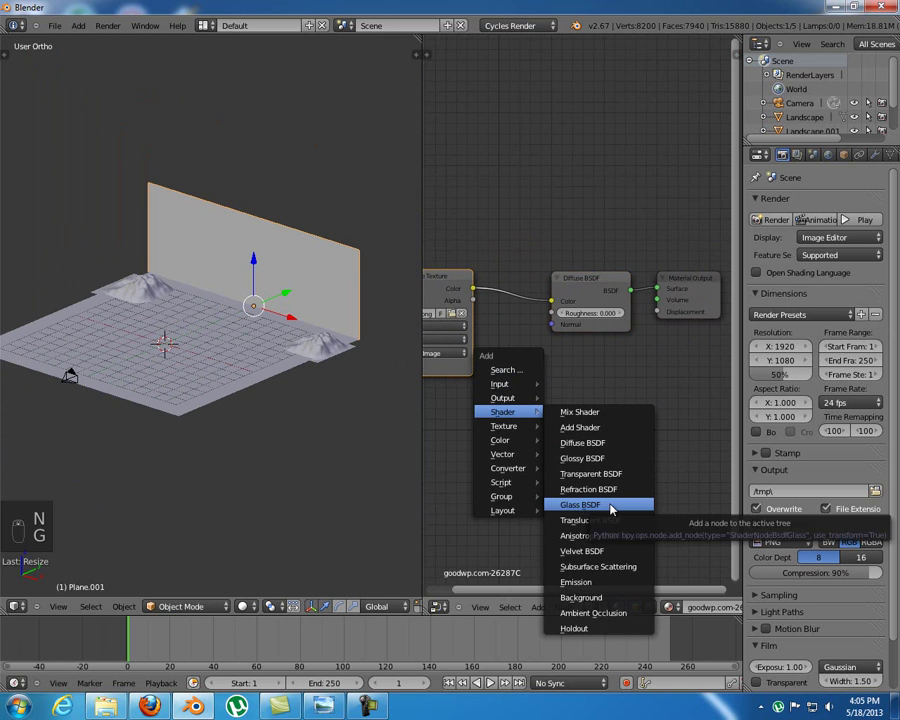
left_click(613, 584)
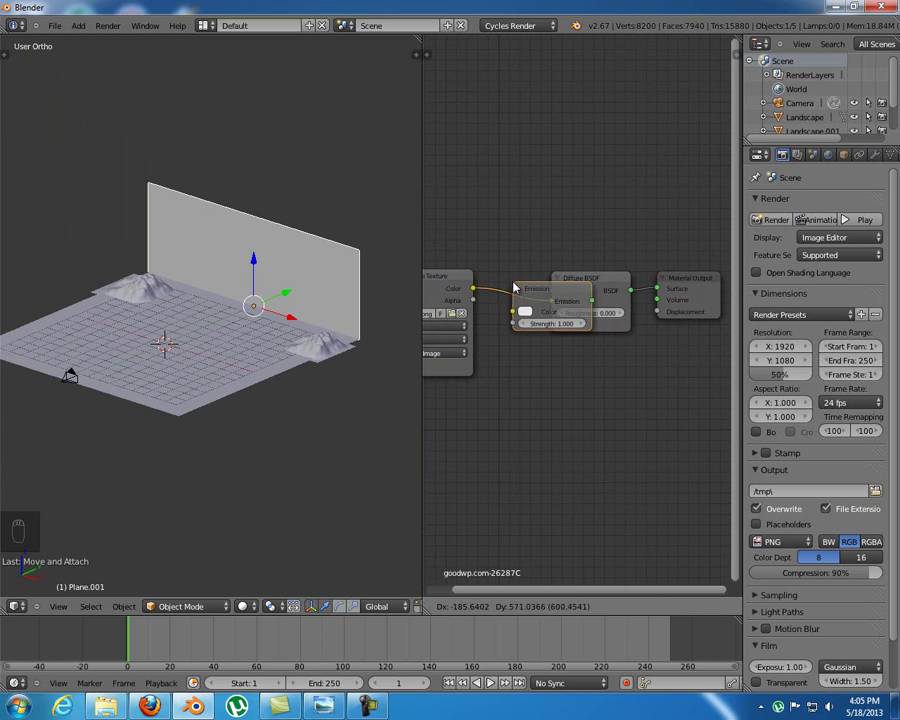
left_click(515, 288)
key("ctrl+x")
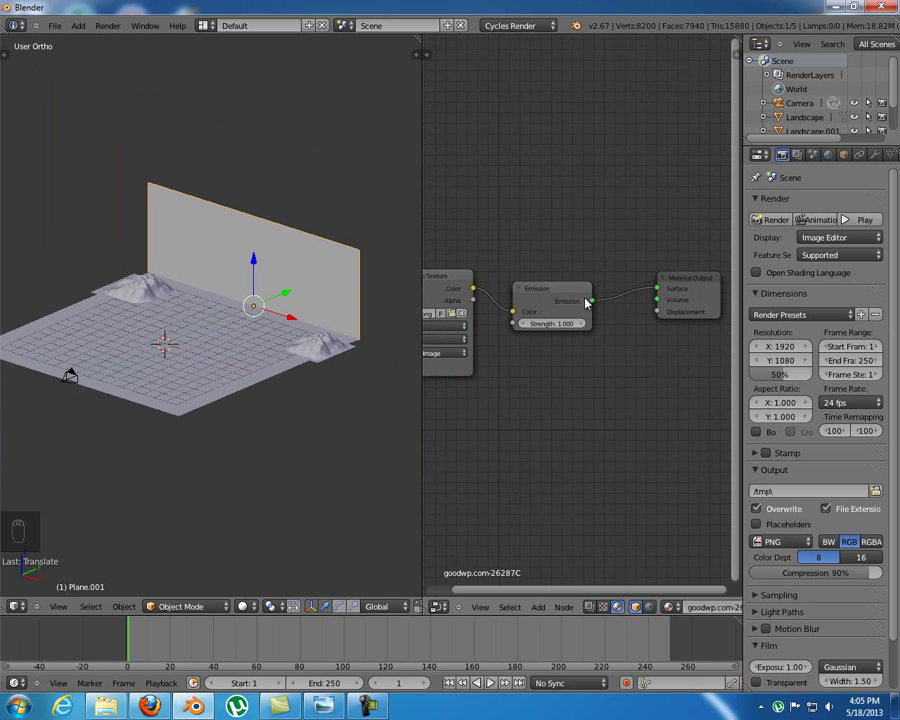
Move the Image Texture node closer to the Emission node
scroll(565, 300, "up", 2)
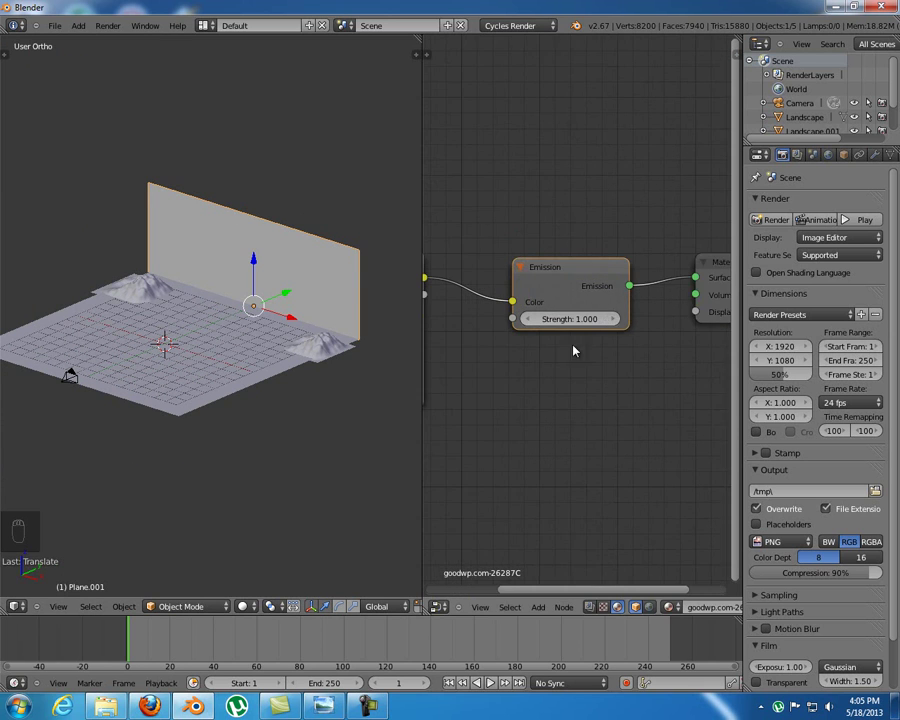
middle_click_drag(518, 317, 560, 303)
left_click_drag(514, 378, 543, 378)
Switch to the camera view, widen the 3D view and set its viewport shading to Rendered
key("KP_0")
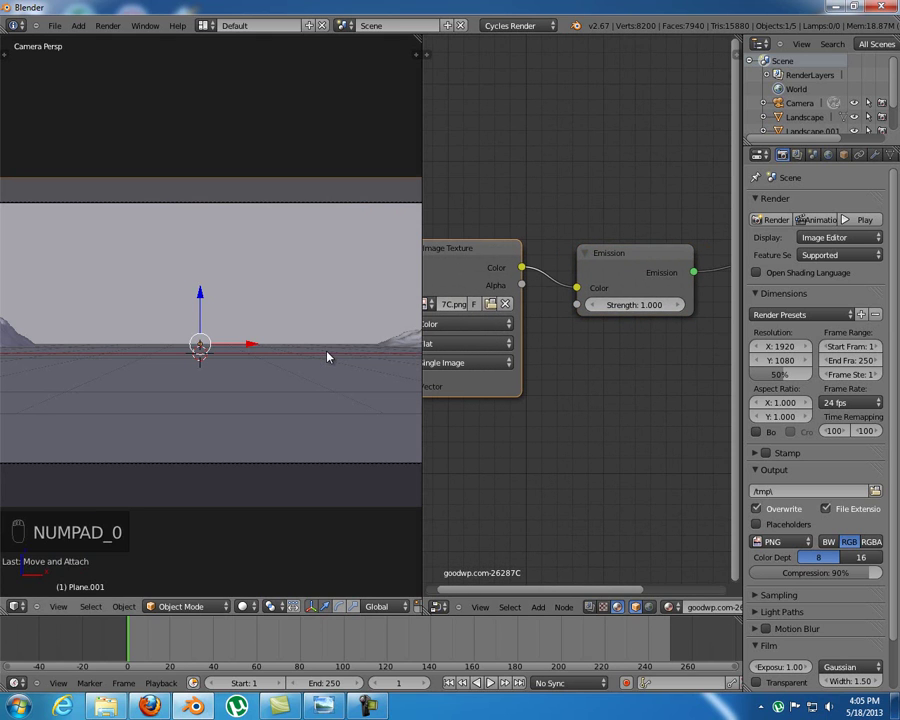
left_click_drag(421, 424, 611, 425)
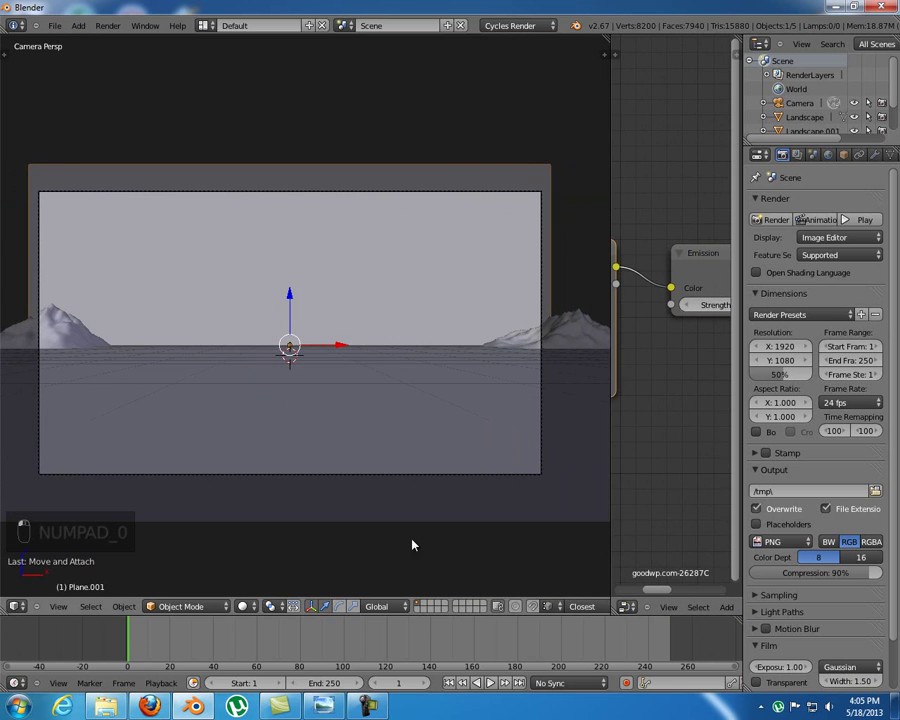
left_click(242, 606)
left_click(290, 515)
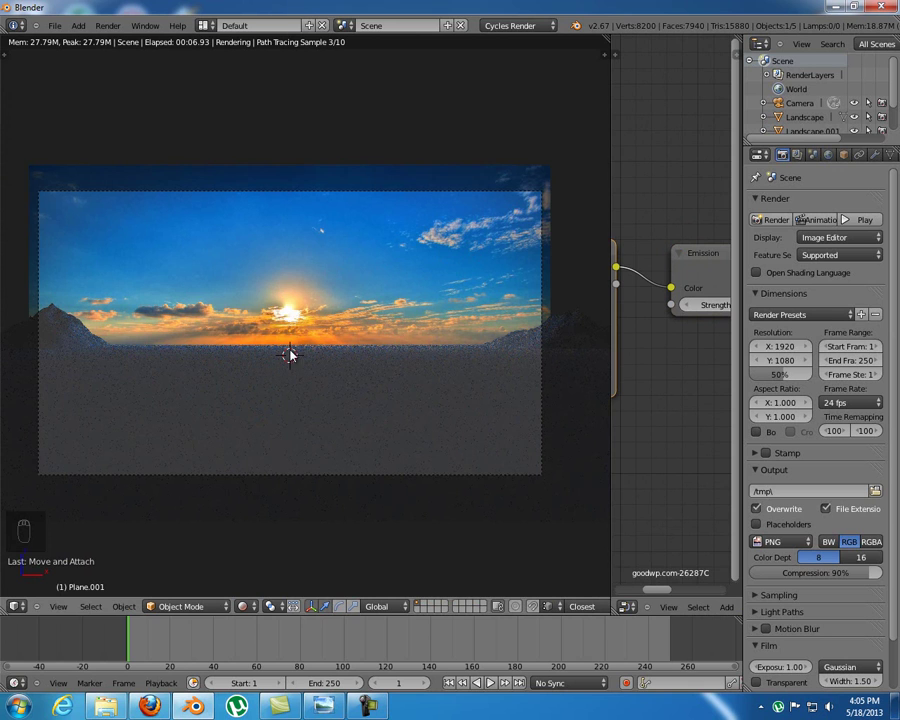
Set the viewport shading to Solid, select the water plane outside the camera view, and widen the Node Editor beside the 3D view
left_click(246, 607)
left_click(274, 565)
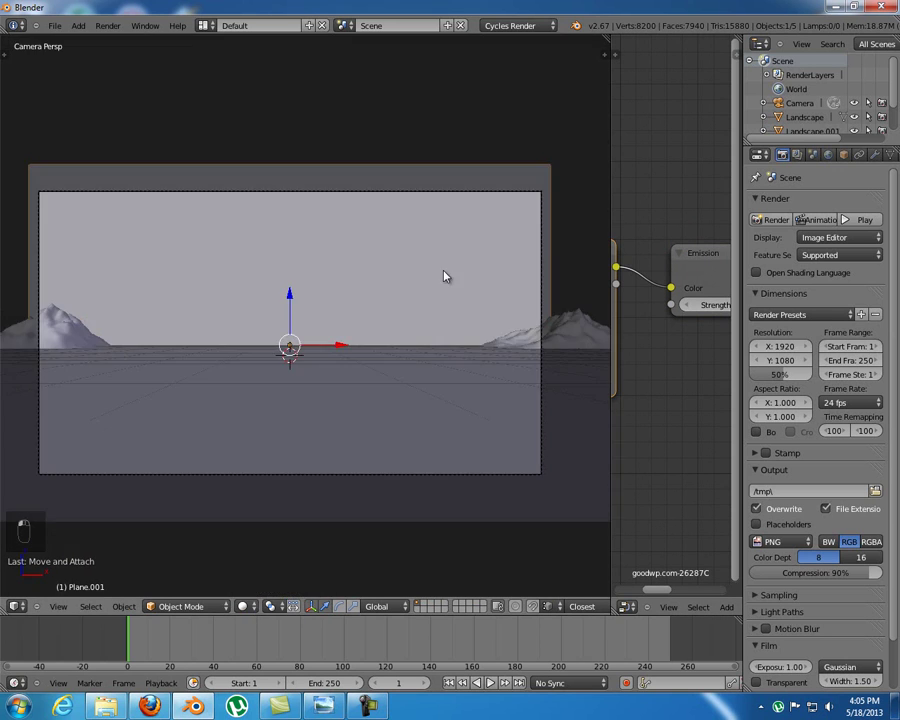
scroll(422, 285, "down", 1)
middle_click_drag(430, 287, 311, 394)
scroll(337, 354, "up", 3)
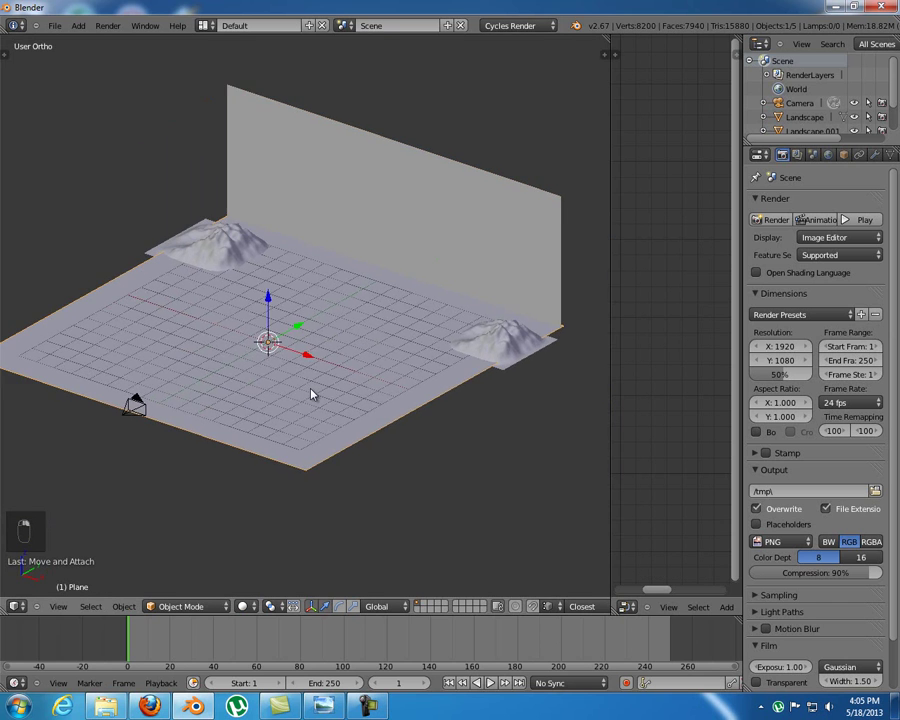
scroll(311, 394, "up", 2)
scroll(318, 391, "down", 1)
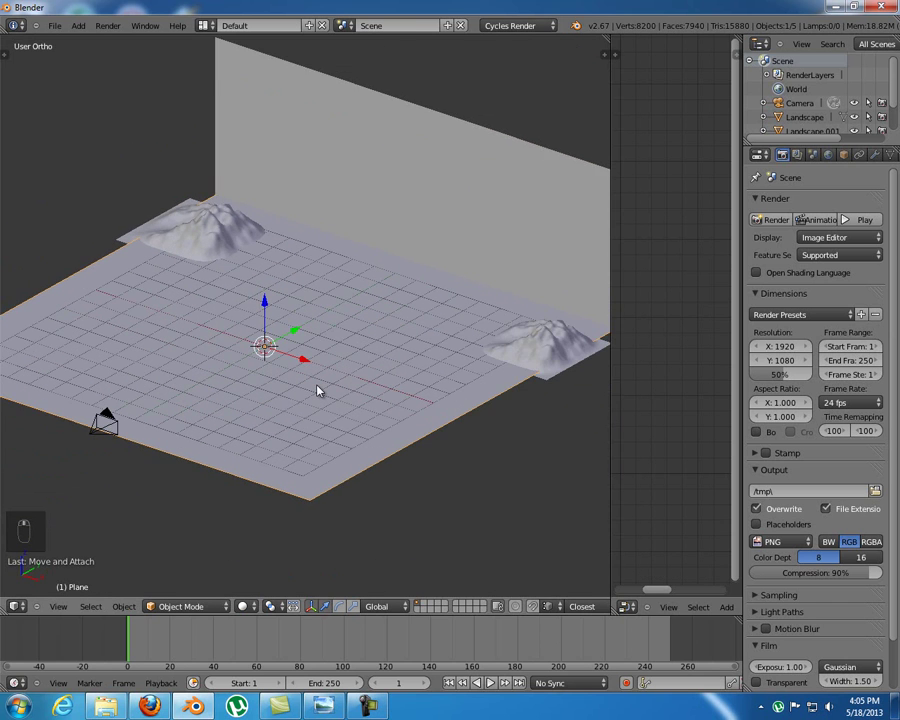
key("KP_0")
key("KP_0")
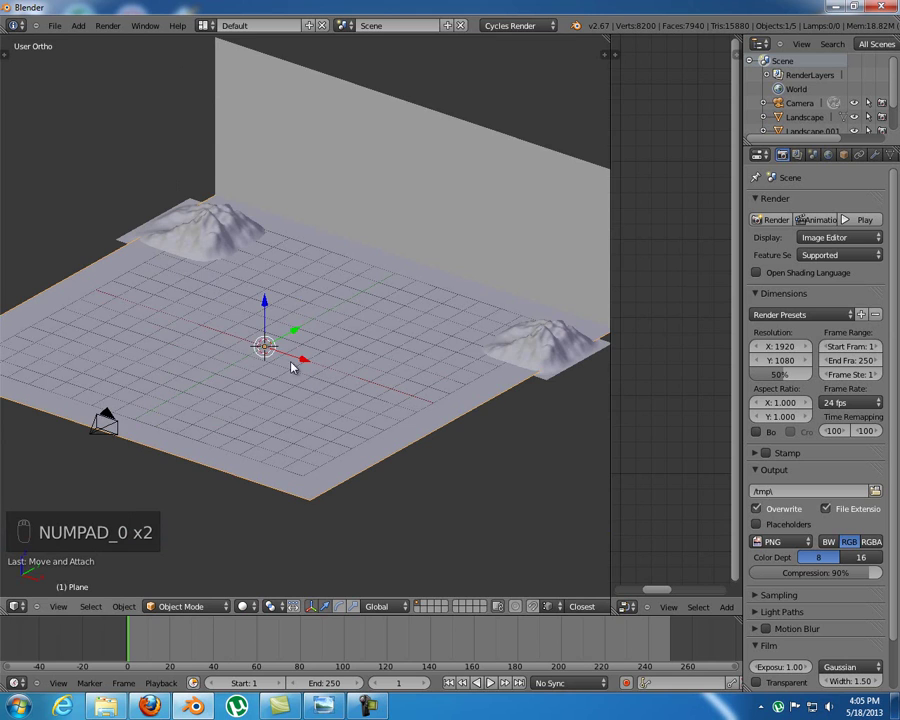
scroll(318, 360, "up", 2)
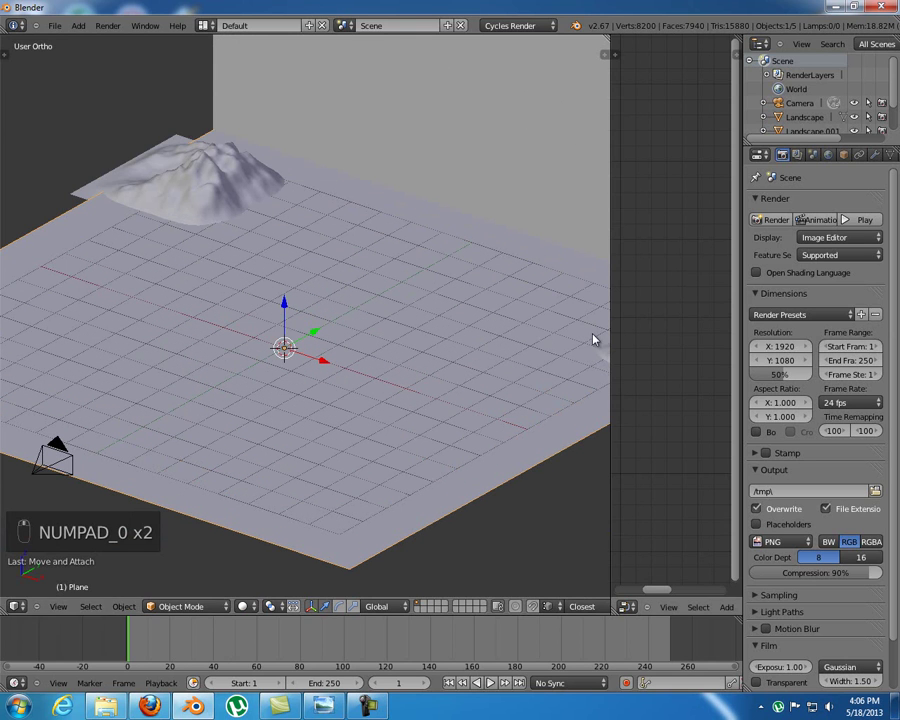
left_click_drag(609, 325, 458, 329)
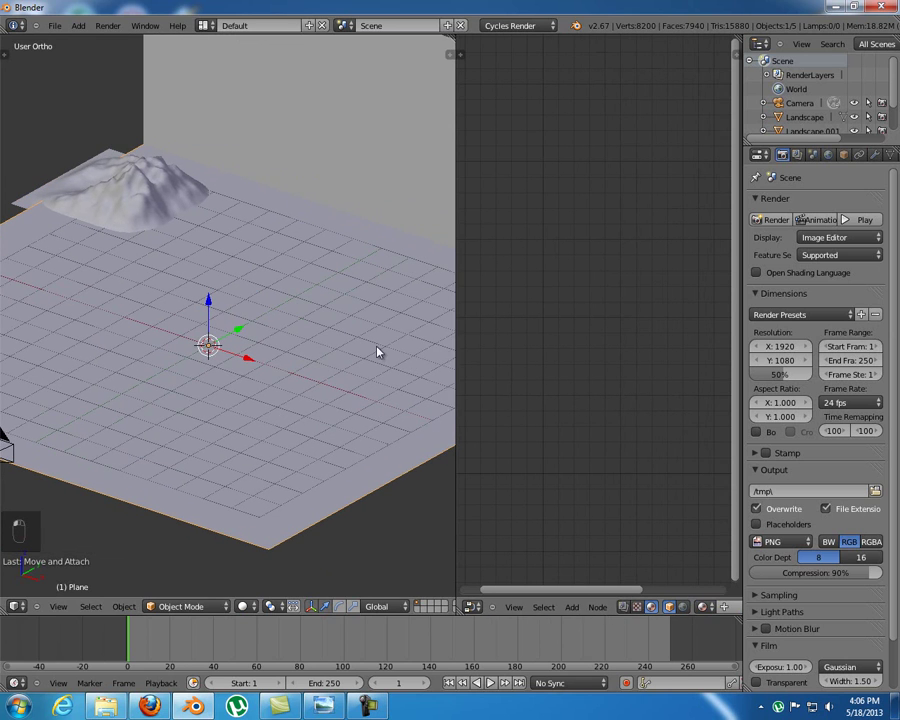
Add a Subdivision Surface modifier to the water plane with 2 view and 3 render subdivisions
left_click(876, 156)
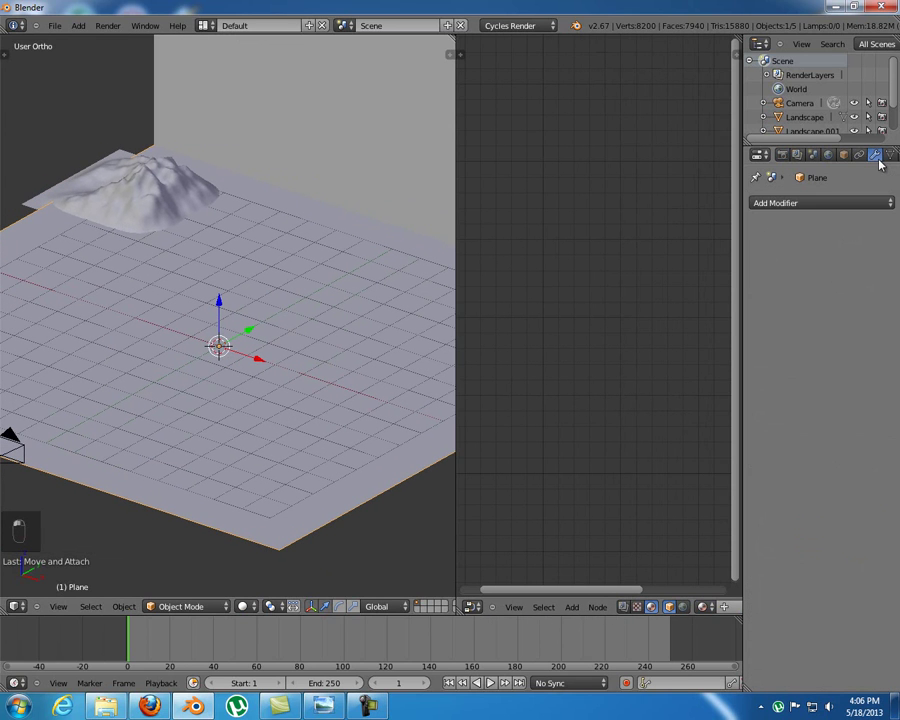
left_click(836, 203)
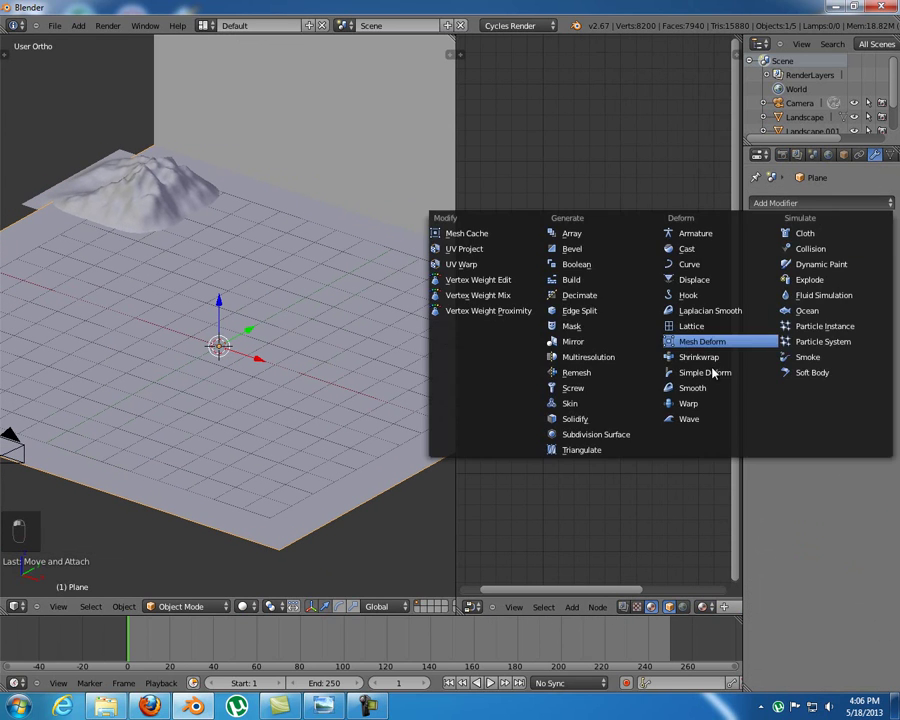
left_click(600, 434)
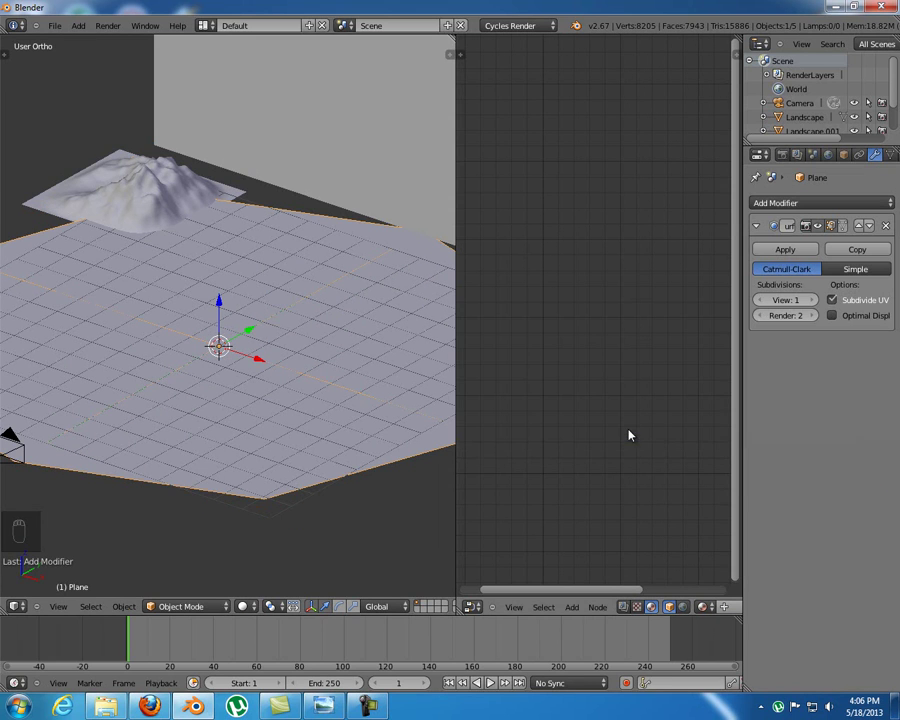
left_click(811, 316)
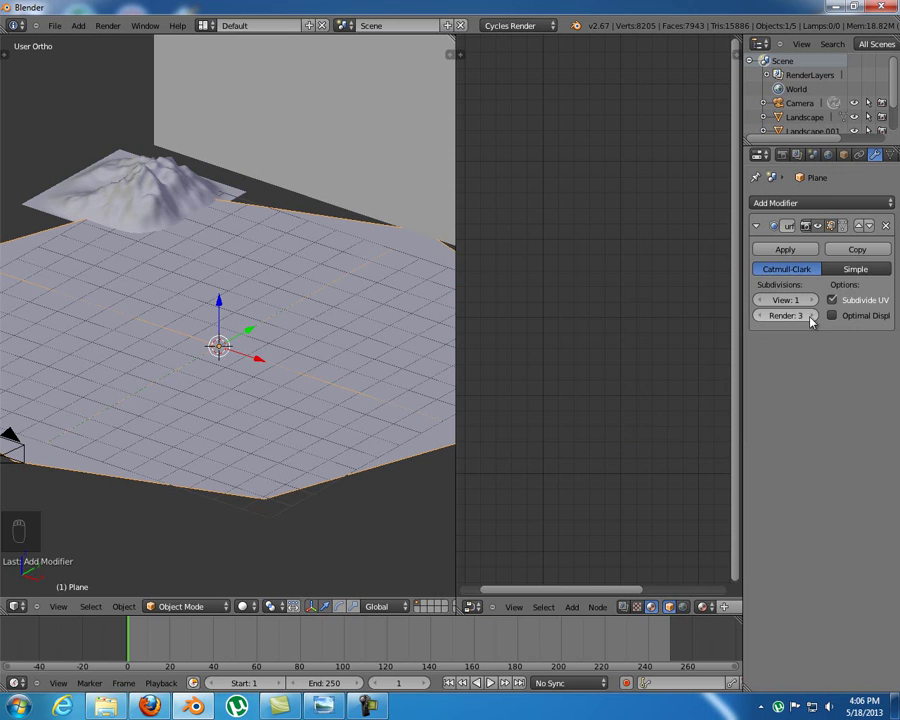
left_click(811, 300)
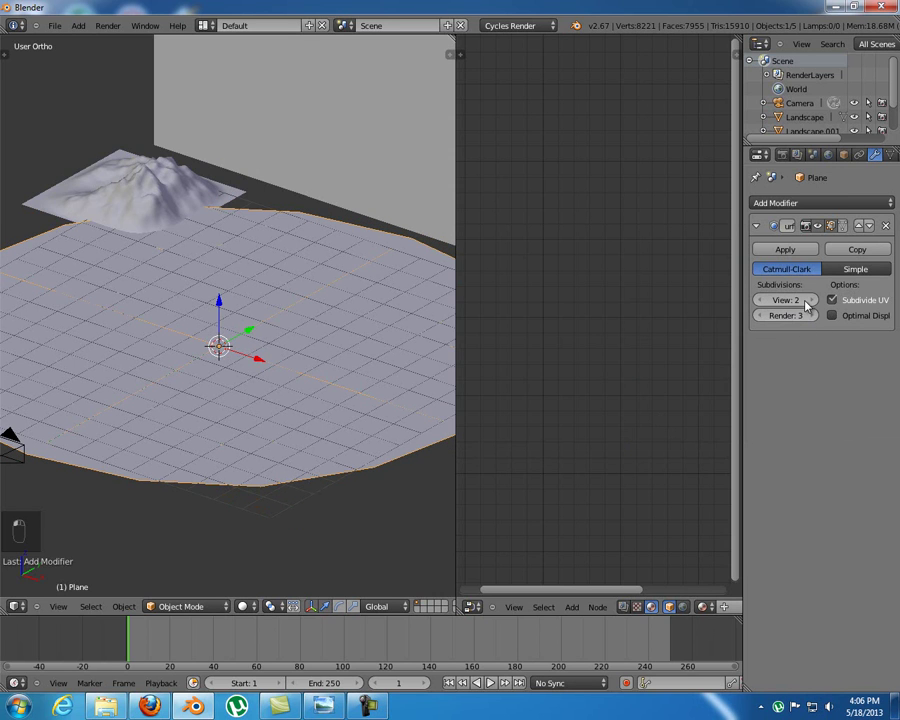
Subdivide the water plane's mesh five times in Edit Mode from the top view, and return to Object Mode
middle_click_drag(262, 334, 280, 355)
key("KP_7")
key("Tab")
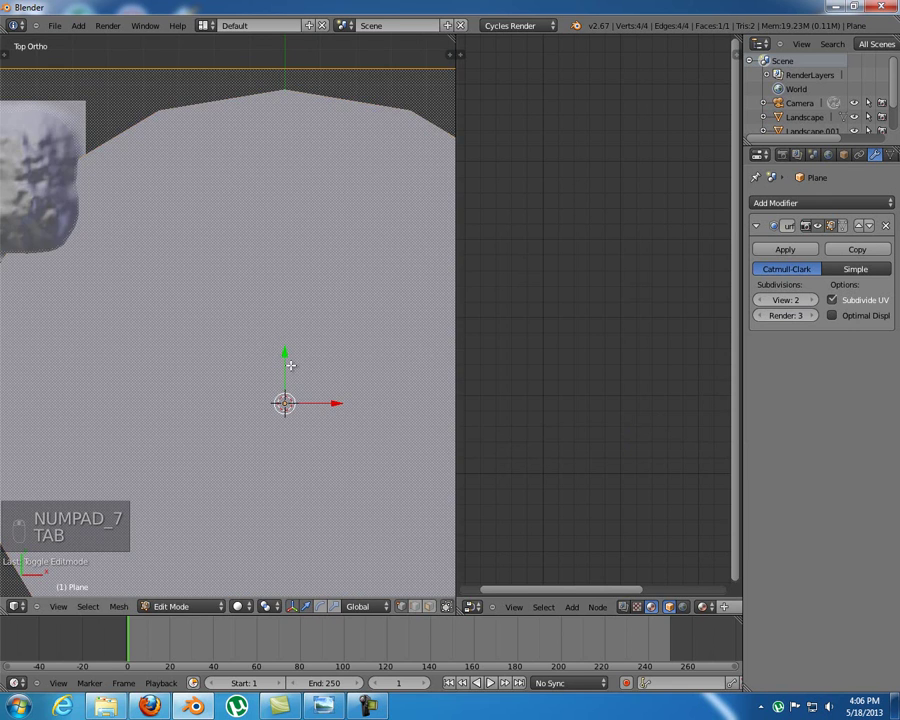
scroll(241, 345, "down", 4)
scroll(255, 370, "up", 2)
key("w")
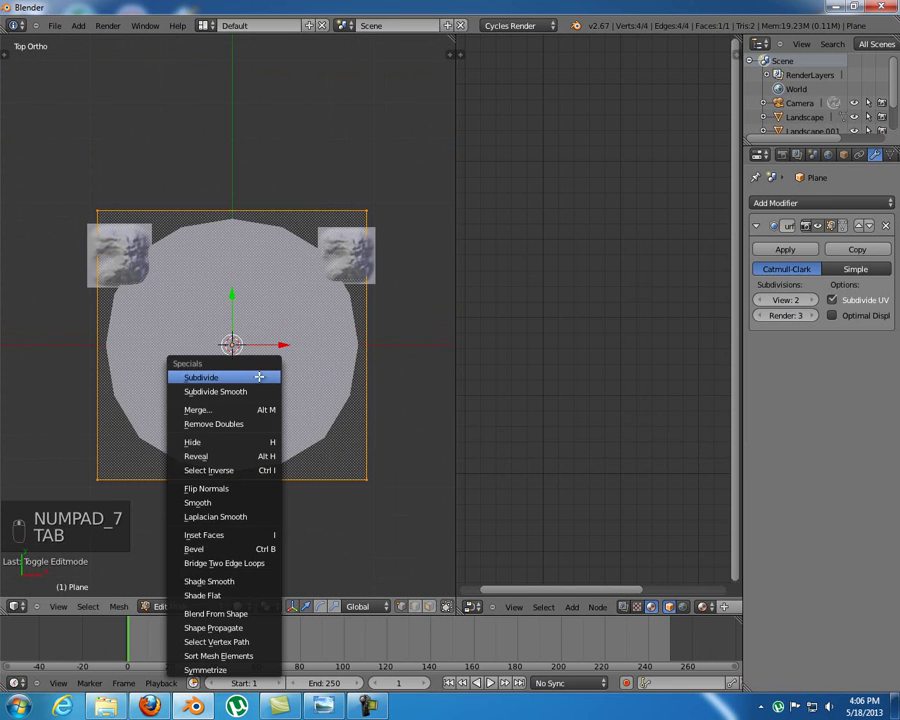
key("w")
key("w")
left_click(259, 376)
key("w")
left_click(259, 376)
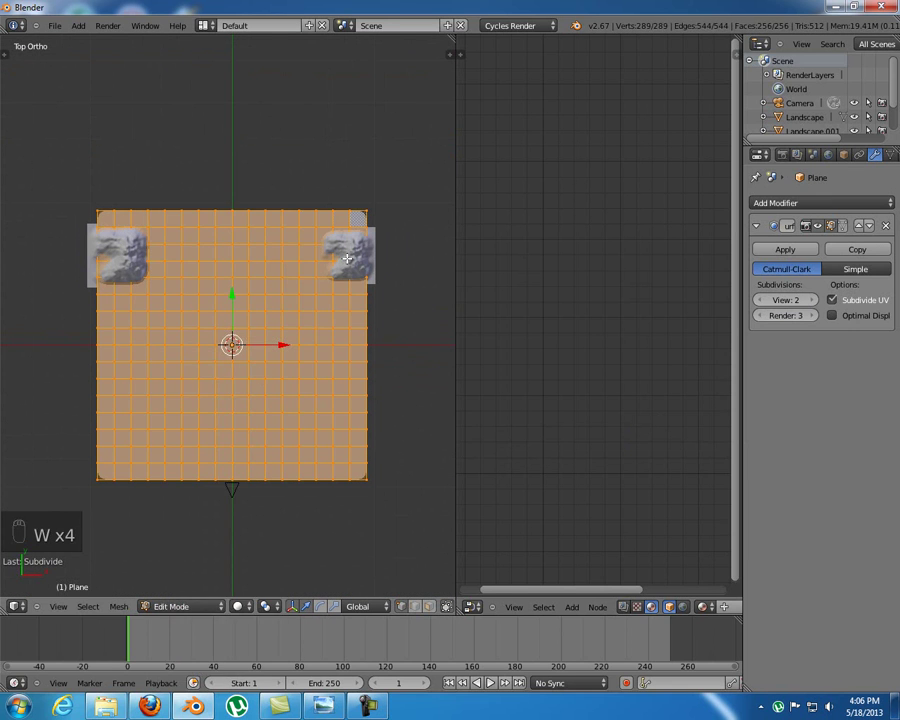
scroll(293, 323, "up", 2)
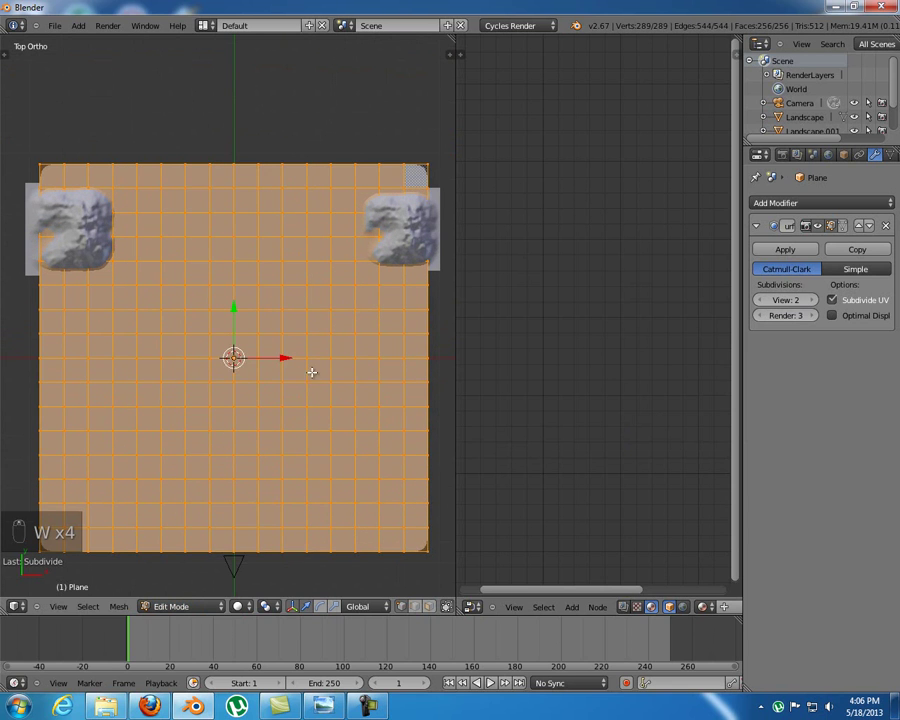
key("w")
left_click(305, 367)
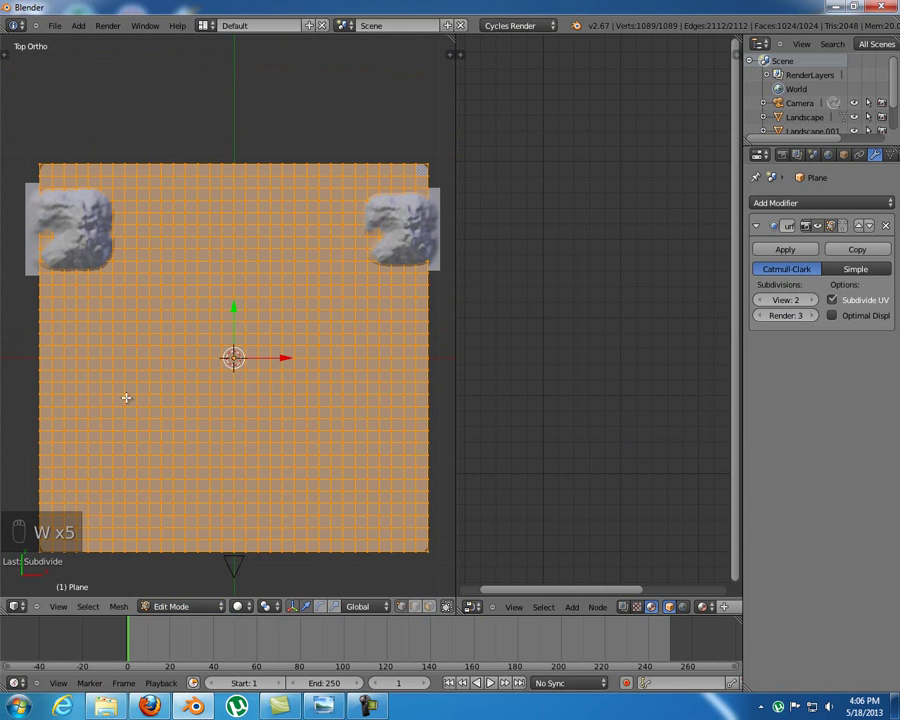
middle_click_drag(294, 375, 252, 306)
key("Tab")
Add a Displace modifier to the water plane below its Subdivision Surface modifier
scroll(255, 390, "up", 5)
middle_click_drag(259, 363, 297, 398)
scroll(291, 414, "down", 3)
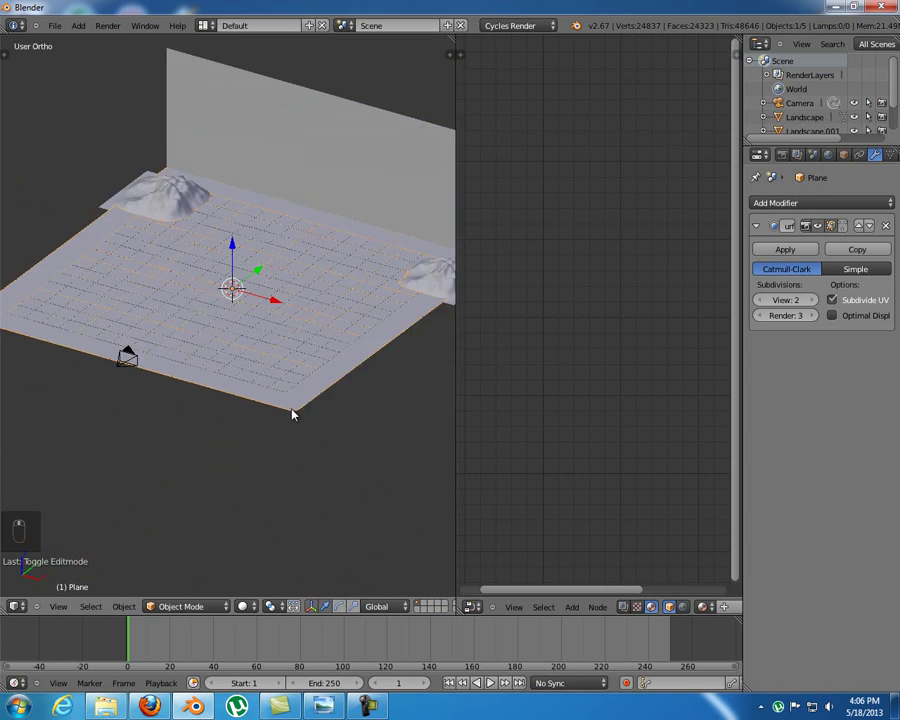
left_click(821, 203)
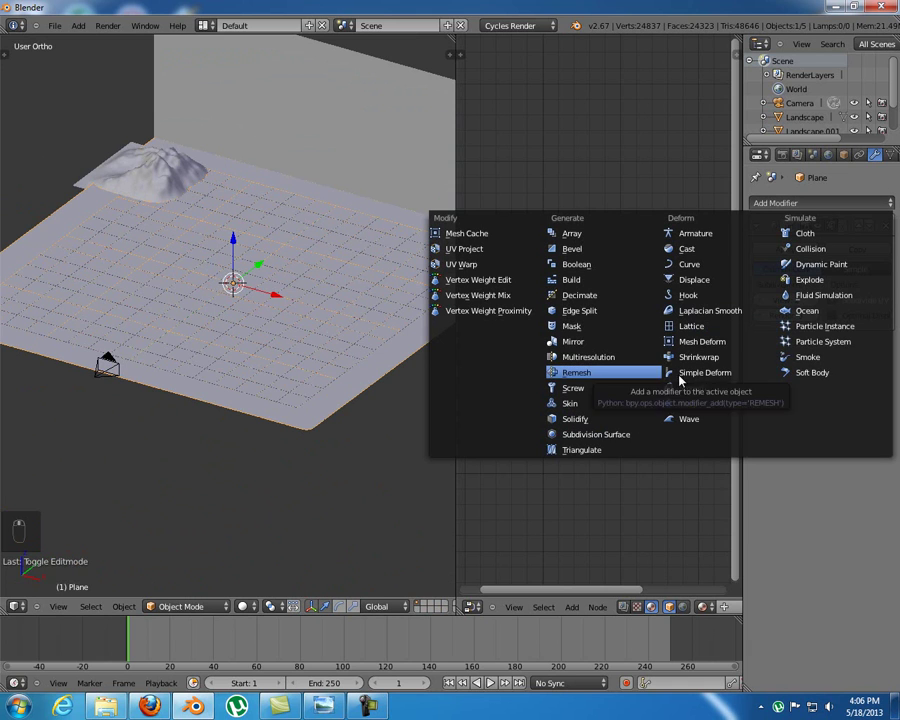
left_click(716, 283)
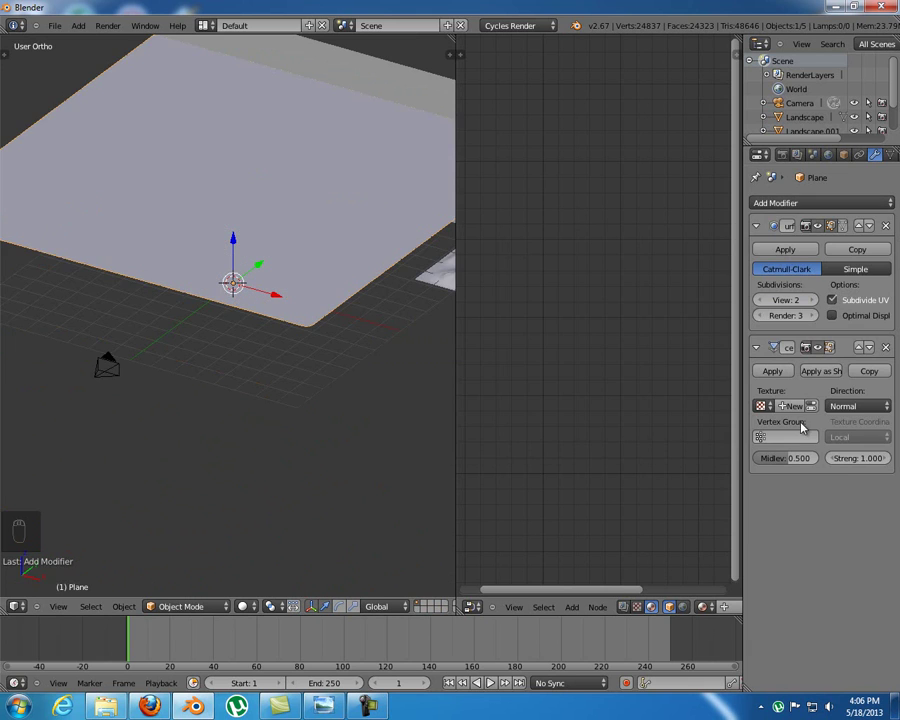
mouse_move(311, 317)
middle_mouse_down()
mouse_move(281, 358)
mouse_move(291, 327)
mouse_move(311, 322)
middle_mouse_up()
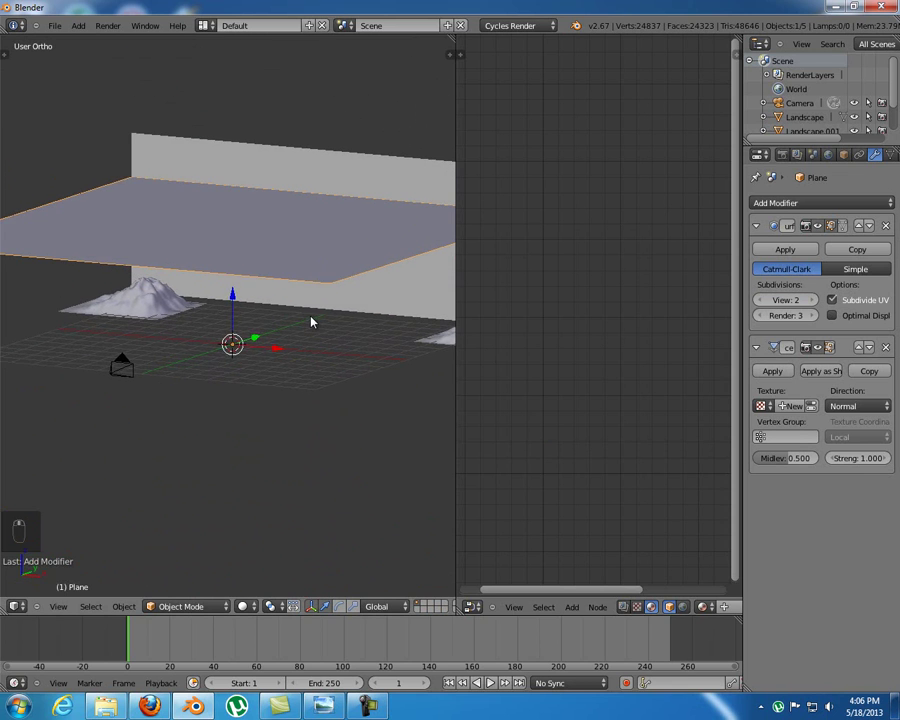
scroll(311, 322, "up", 2)
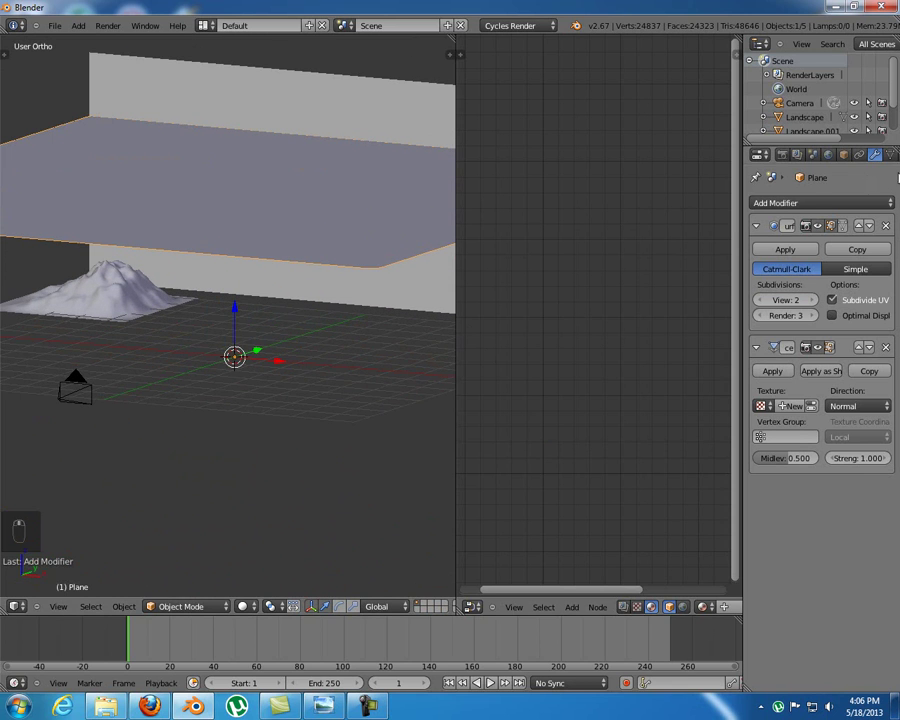
Switch the render engine to Blender Render and create a new texture
left_click(540, 25)
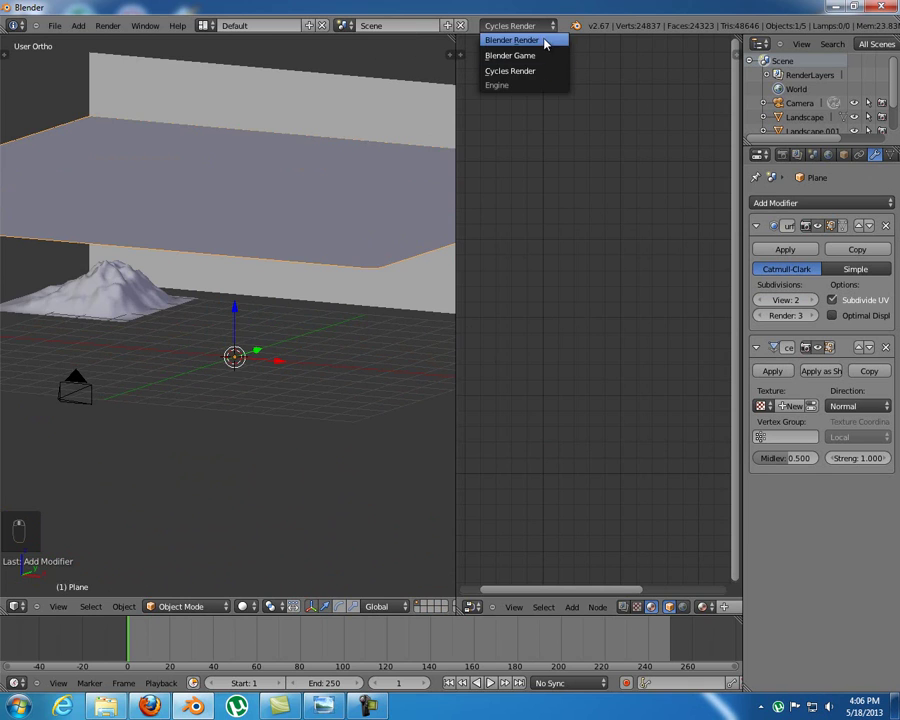
left_click(540, 40)
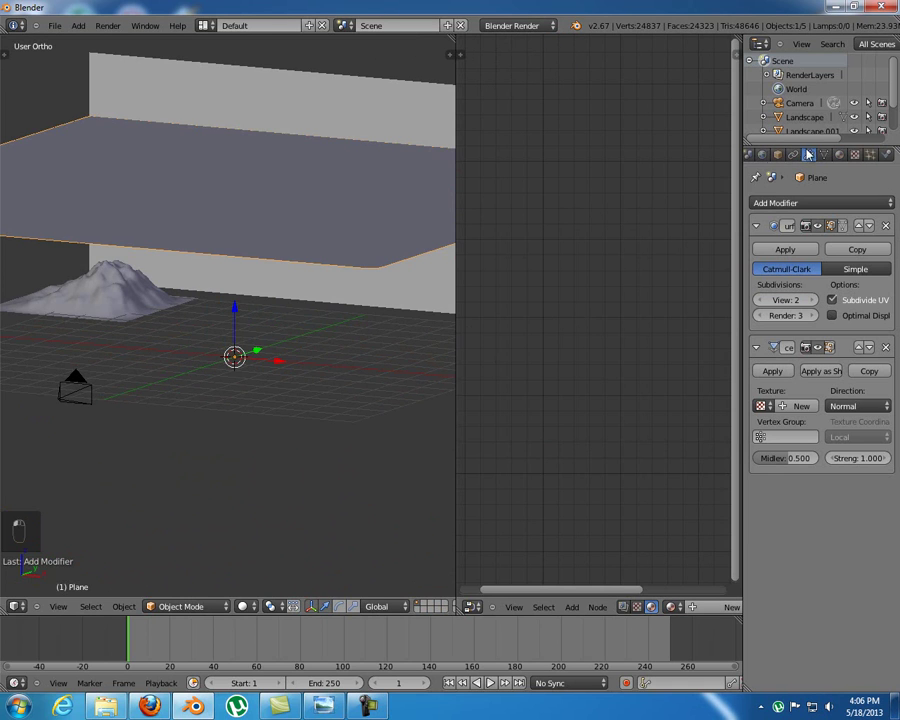
left_click(855, 154)
left_click(835, 220)
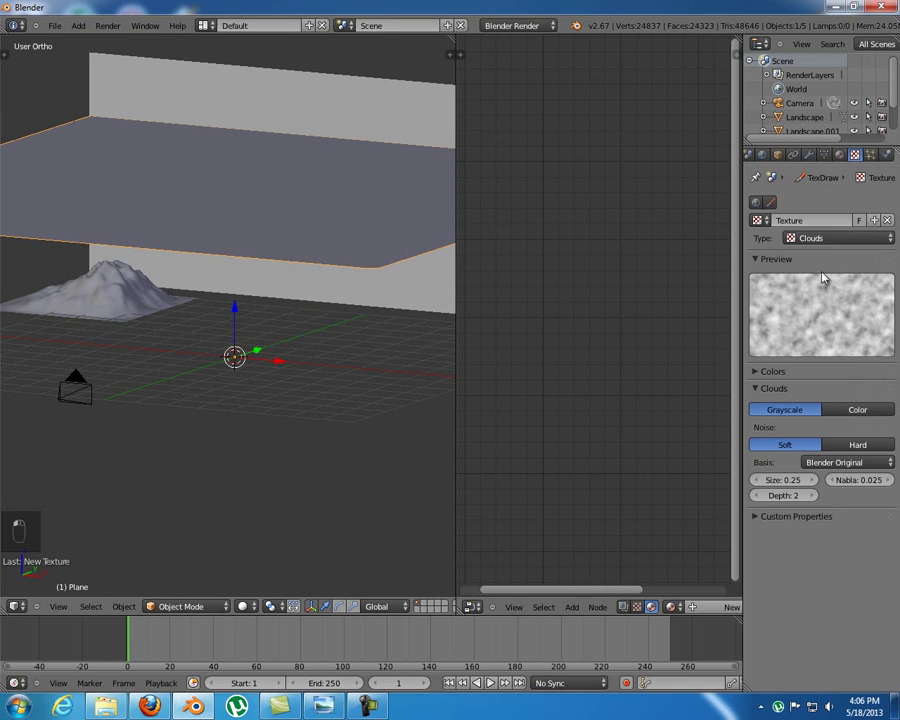
Change the texture type to Image or Movie and load WaterPlain0008_2_S.jpg from D:\BLENDER PROJECTS\Sunrise landscape
left_click(824, 248)
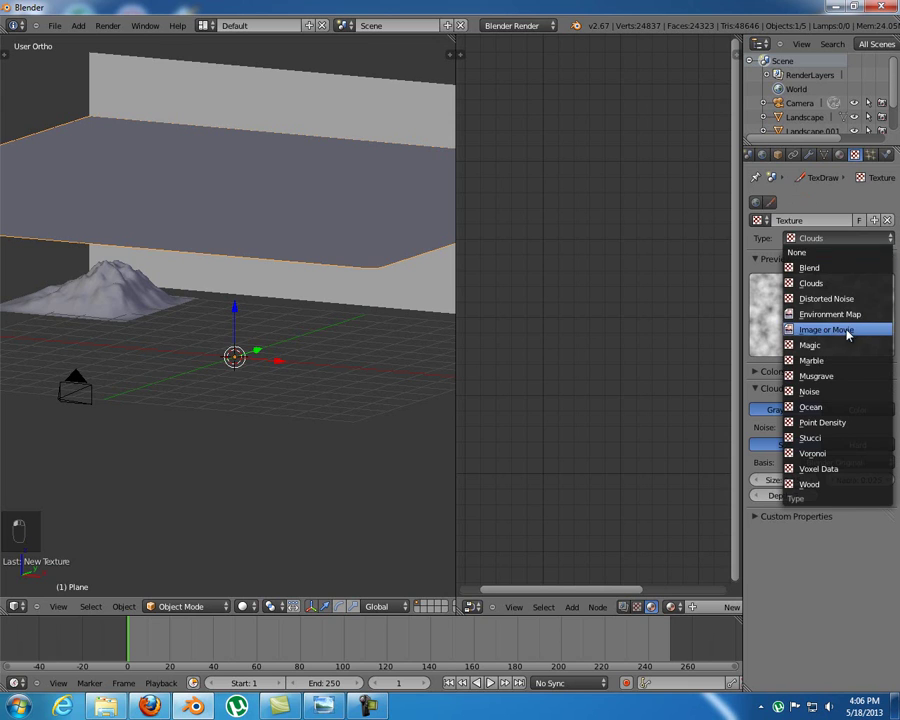
left_click(795, 334)
left_click(866, 410)
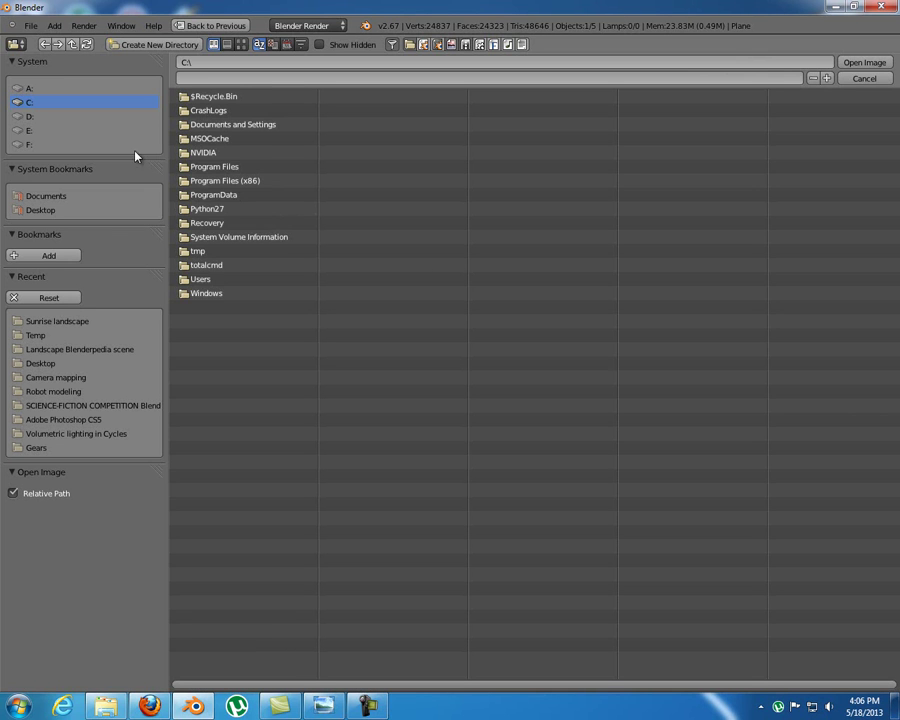
left_click(82, 116)
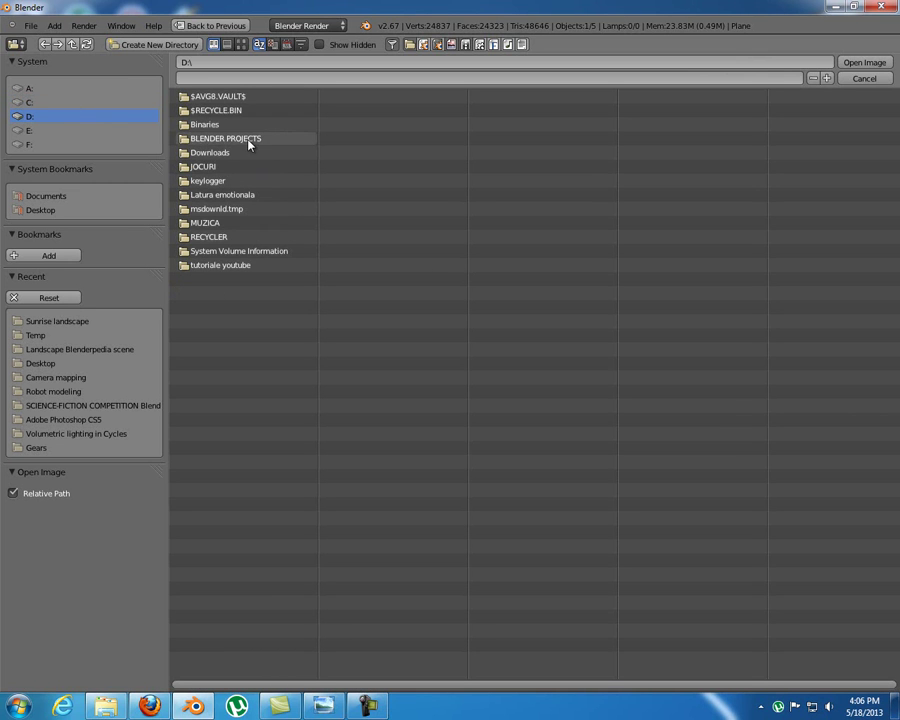
left_click(250, 139)
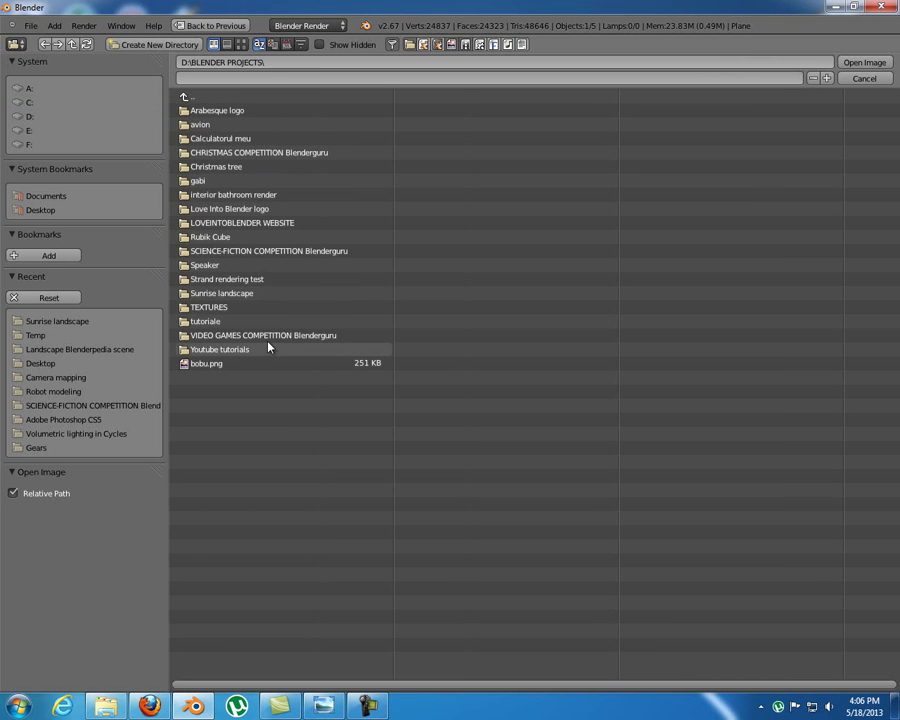
left_click(259, 295)
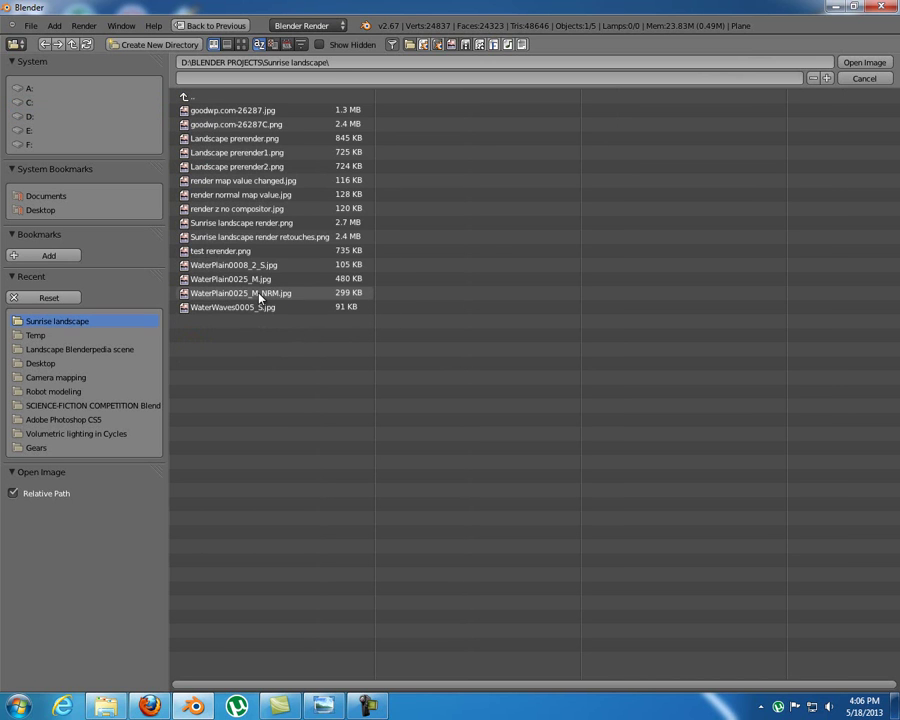
left_click(241, 45)
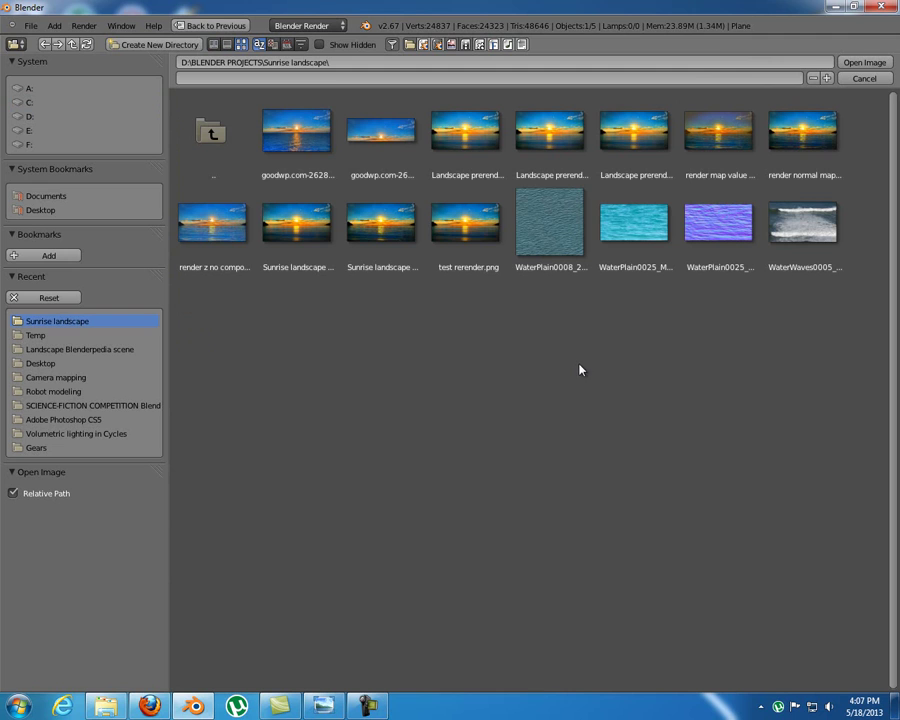
left_click(540, 238)
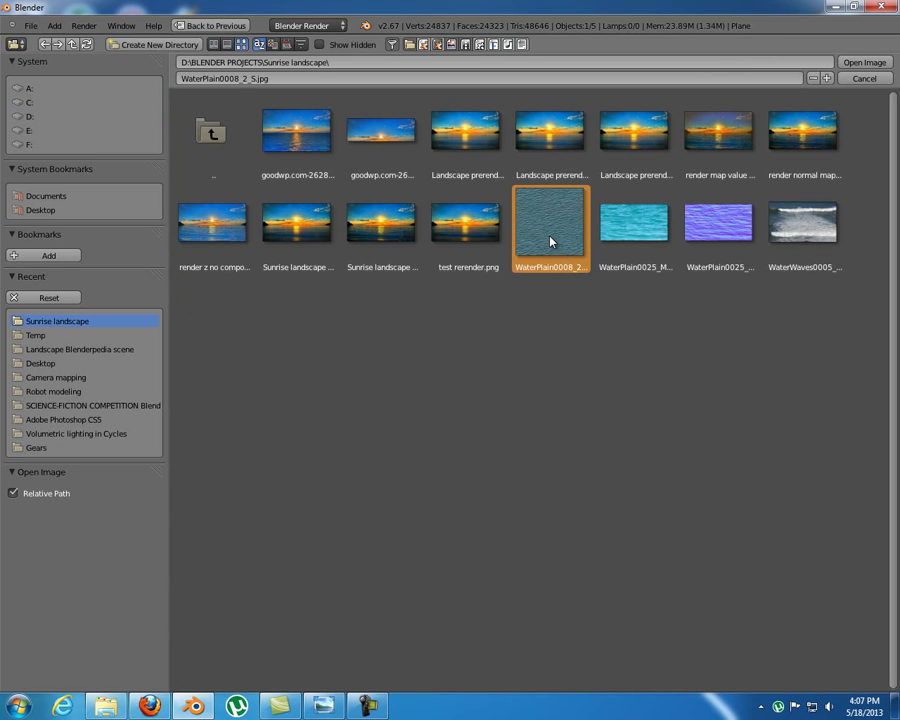
left_click(860, 62)
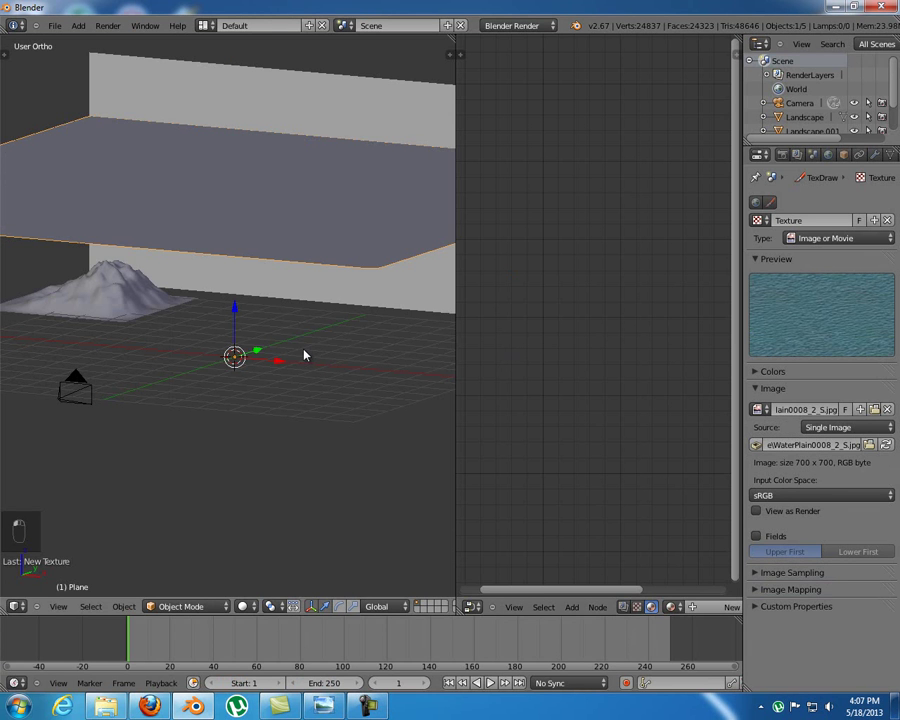
middle_click_drag(293, 317, 261, 456)
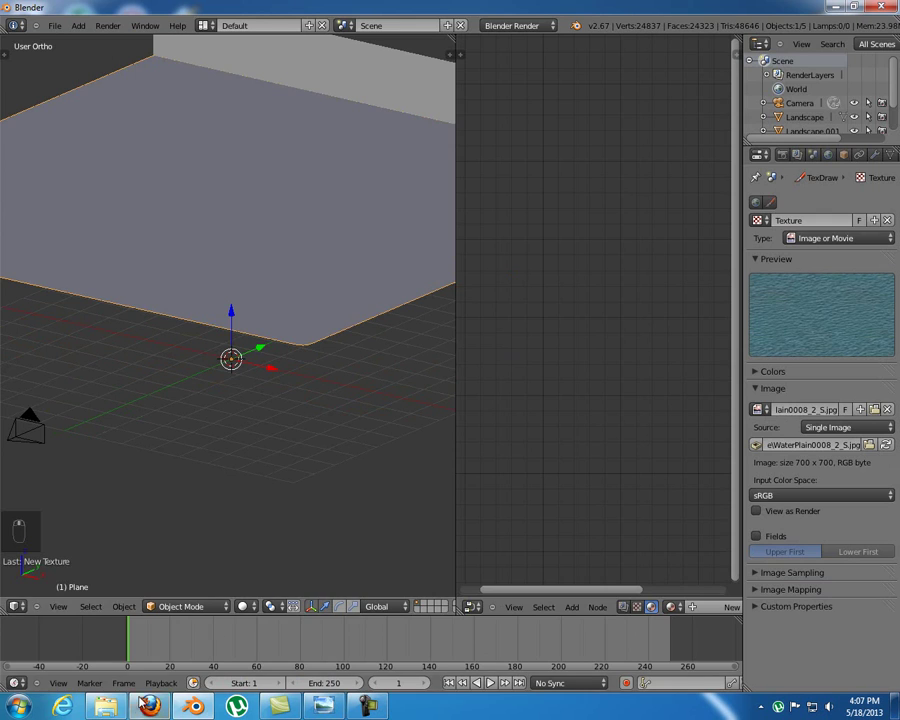
left_click(106, 706)
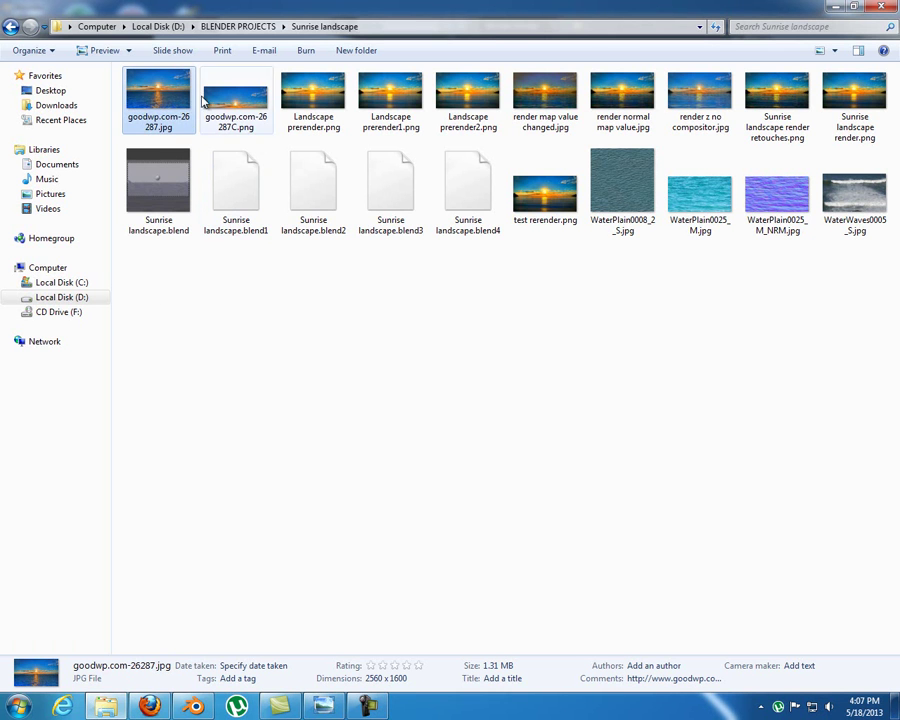
left_click(149, 706)
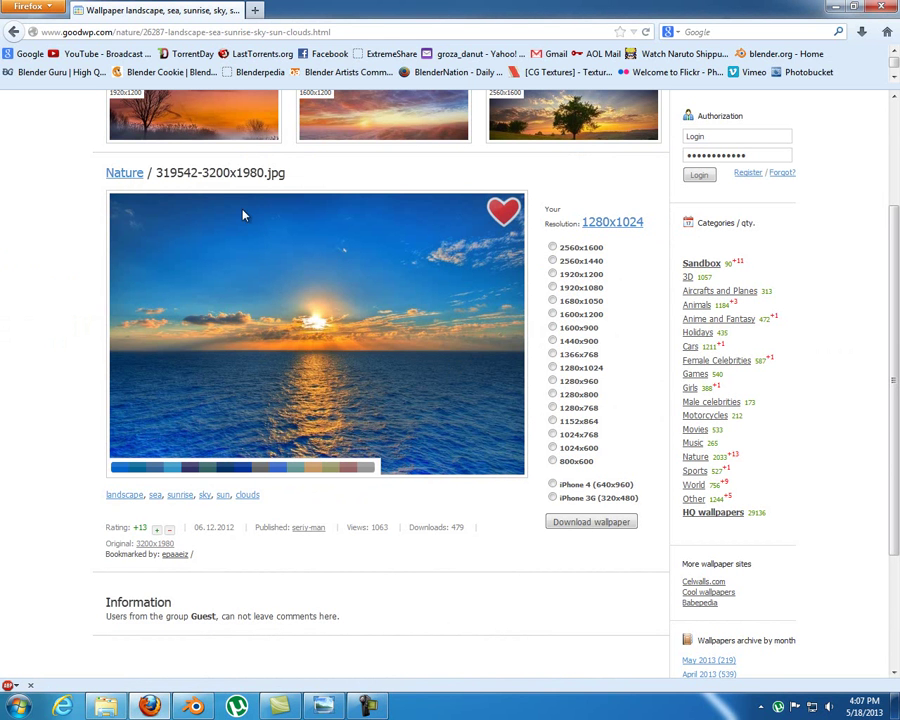
left_click(168, 704)
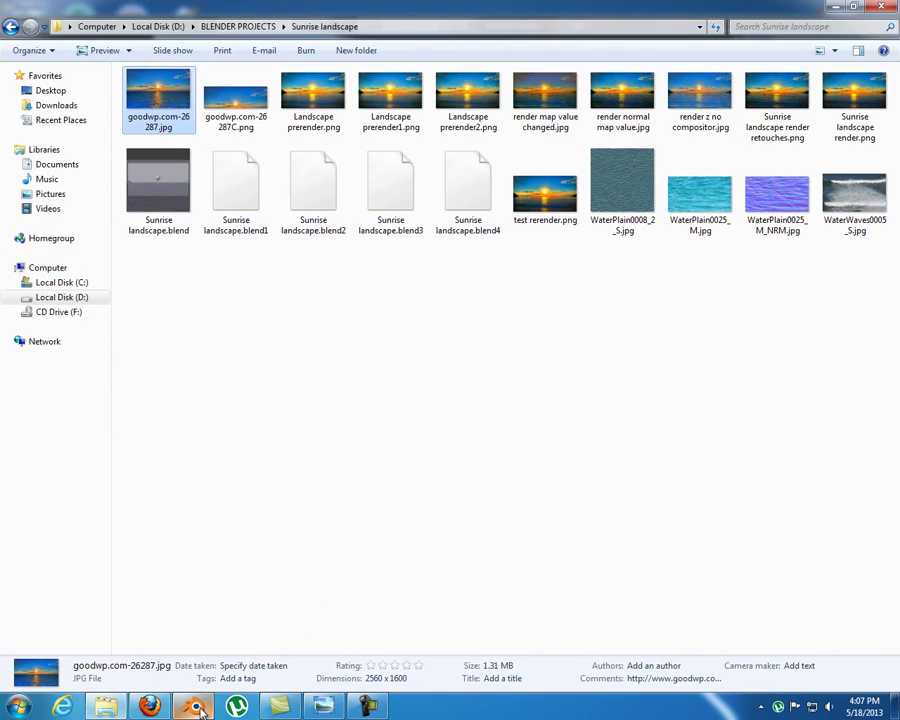
left_click(193, 706)
middle_click_drag(300, 397, 321, 378)
scroll(321, 380, "up", 1)
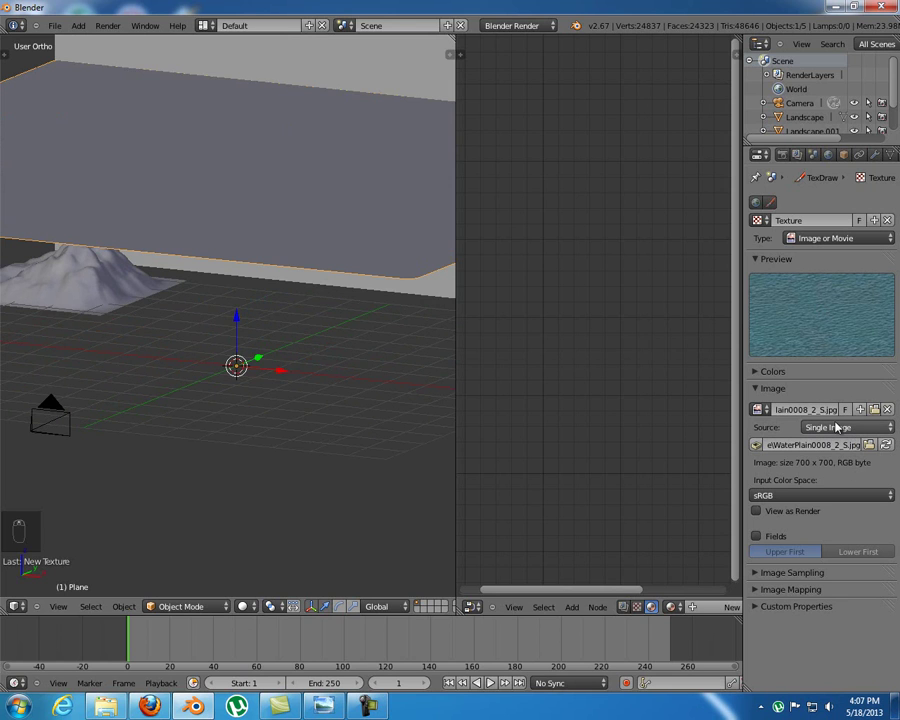
Switch the render engine back to Cycles Render and assign the water image texture to the plane's Displace modifier
left_click(536, 26)
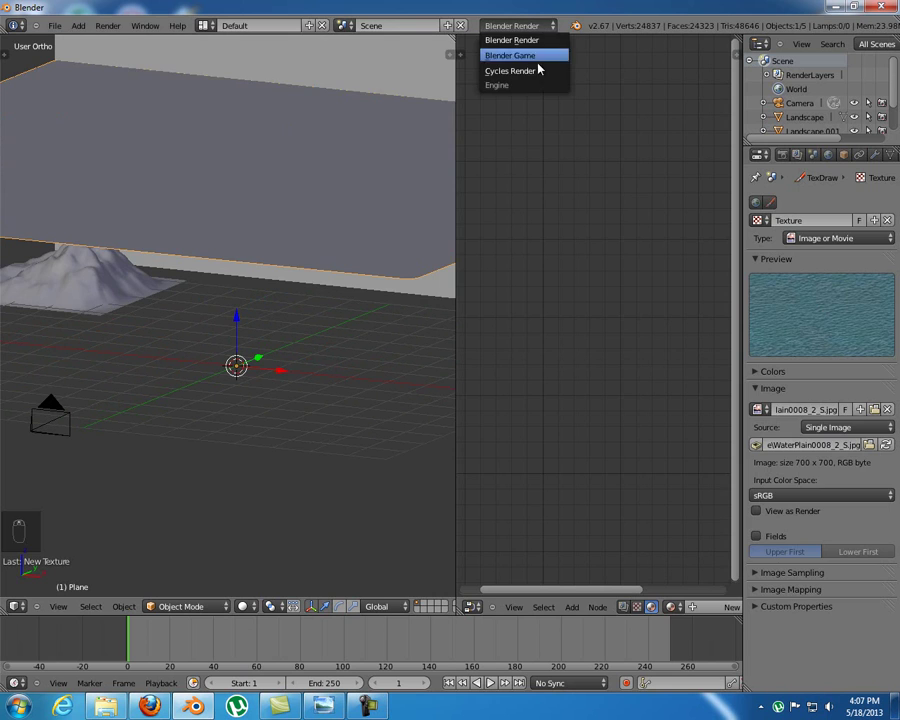
left_click(540, 71)
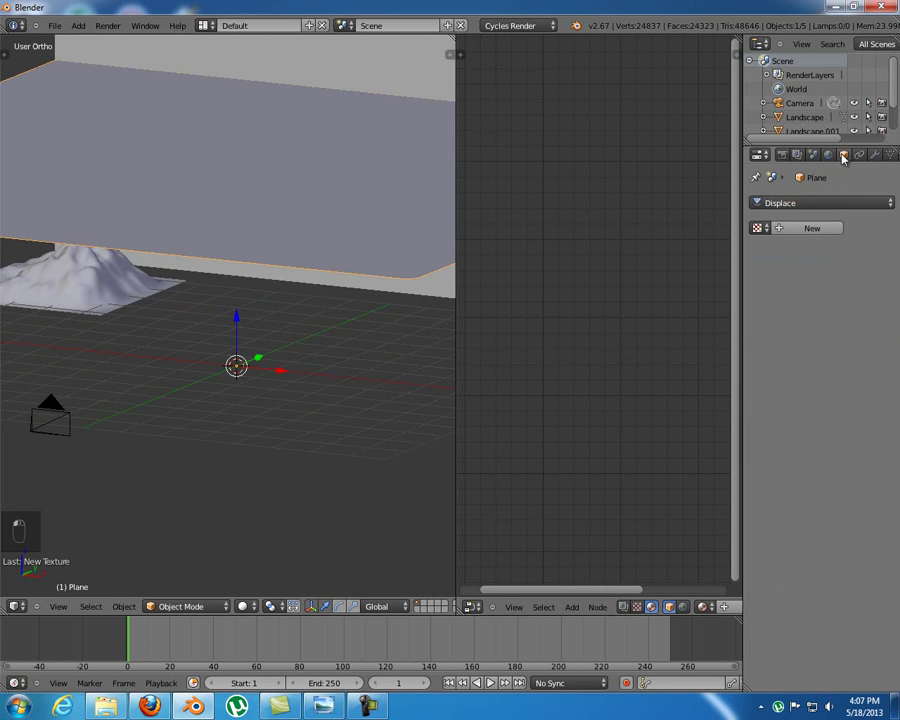
left_click(874, 156)
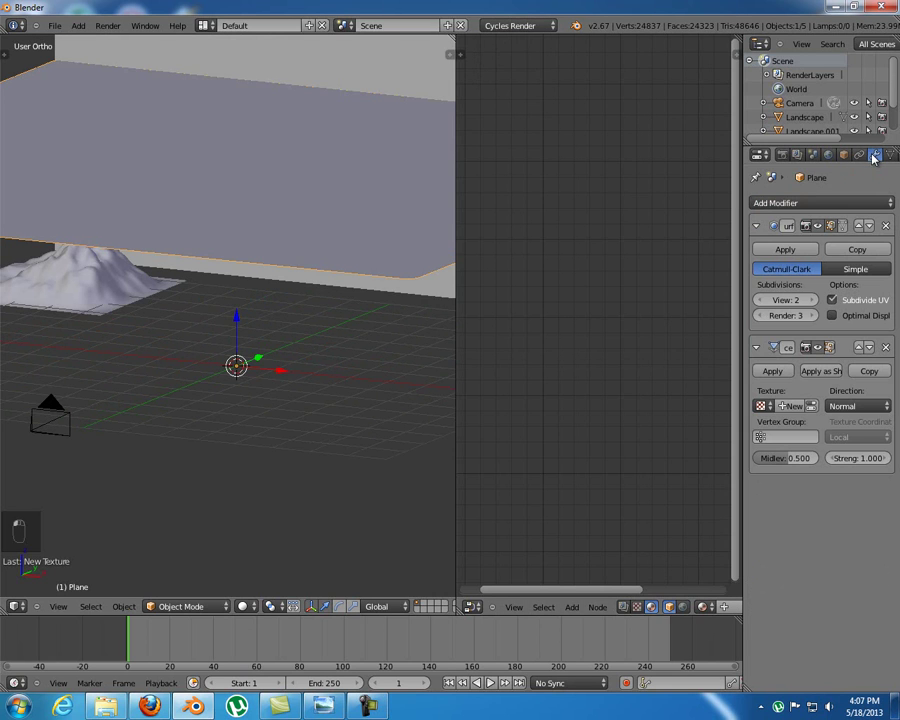
left_click(760, 405)
left_click(690, 442)
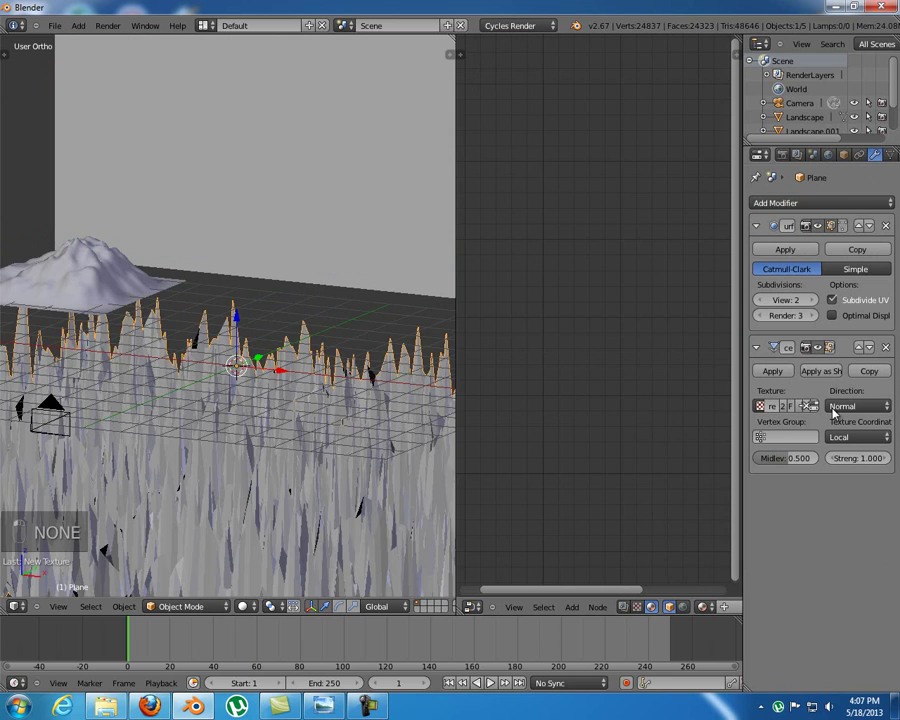
Set the Displace modifier's strength to 0.003 and check the water surface up close
middle_click_drag(388, 416, 294, 341)
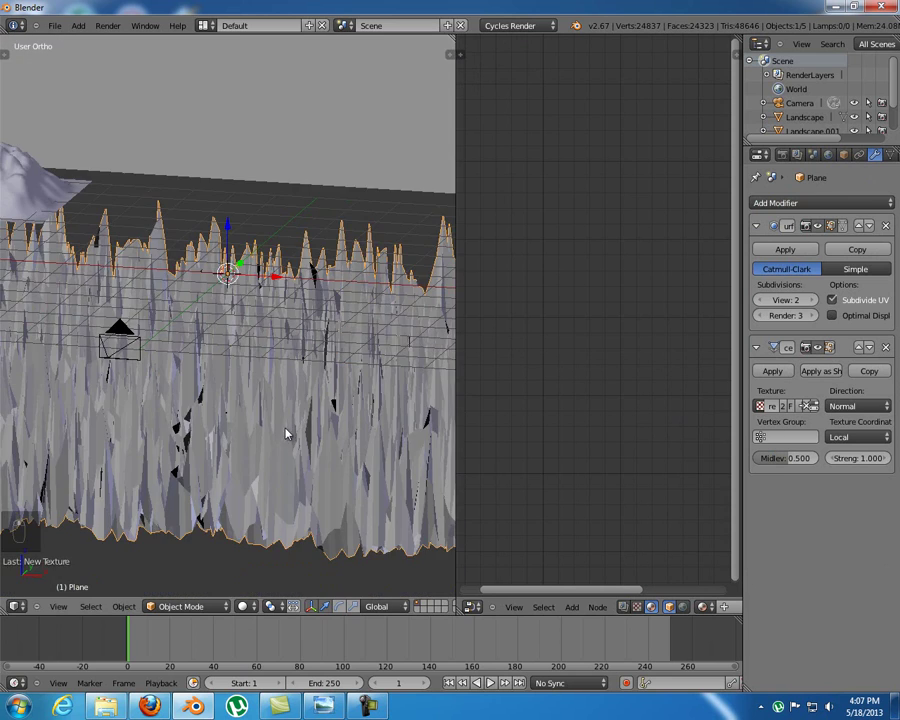
left_click(845, 457)
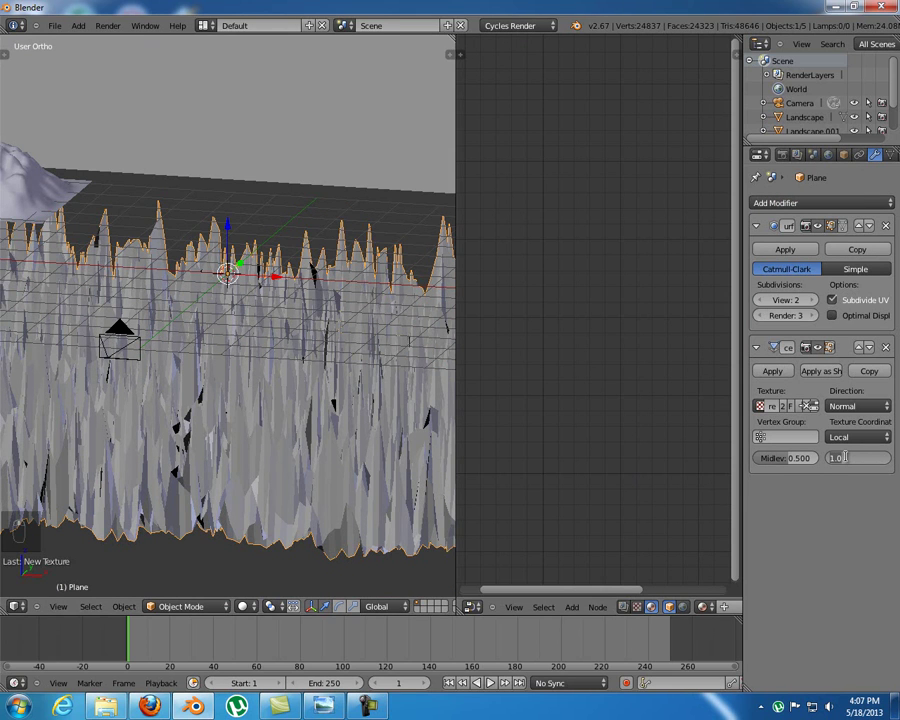
type("0.003")
key("Return")
middle_click_drag(400, 380, 288, 448)
scroll(308, 430, "up", 4)
Apply smooth shading to the water plane
key("t")
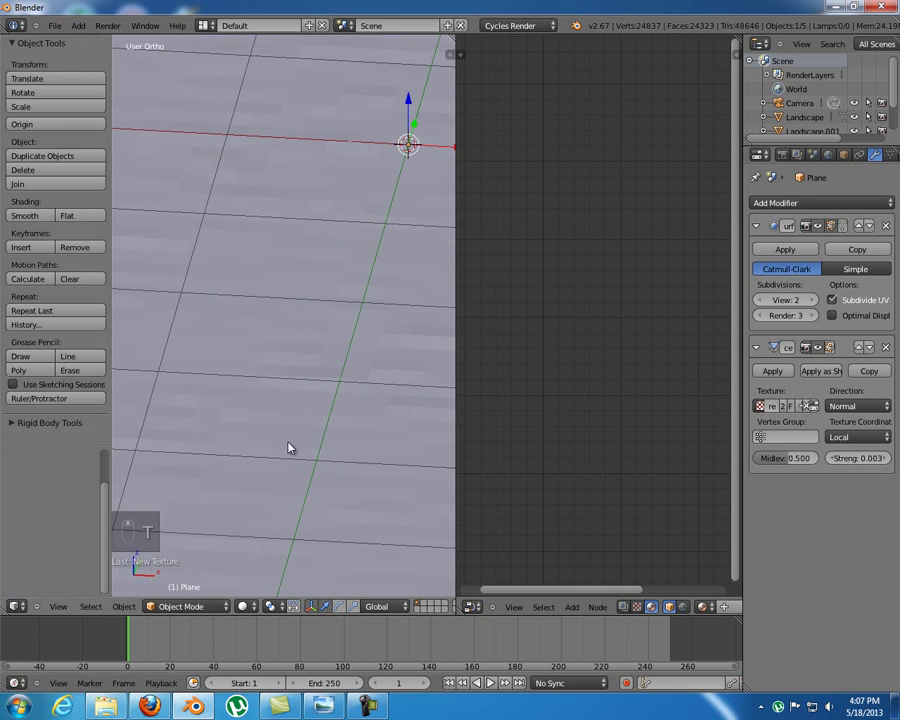
left_click(22, 217)
key("t")
Set the Displace modifier's strength to 0.005 and check the waves through the camera
middle_click_drag(252, 374, 464, 404)
left_click(845, 458)
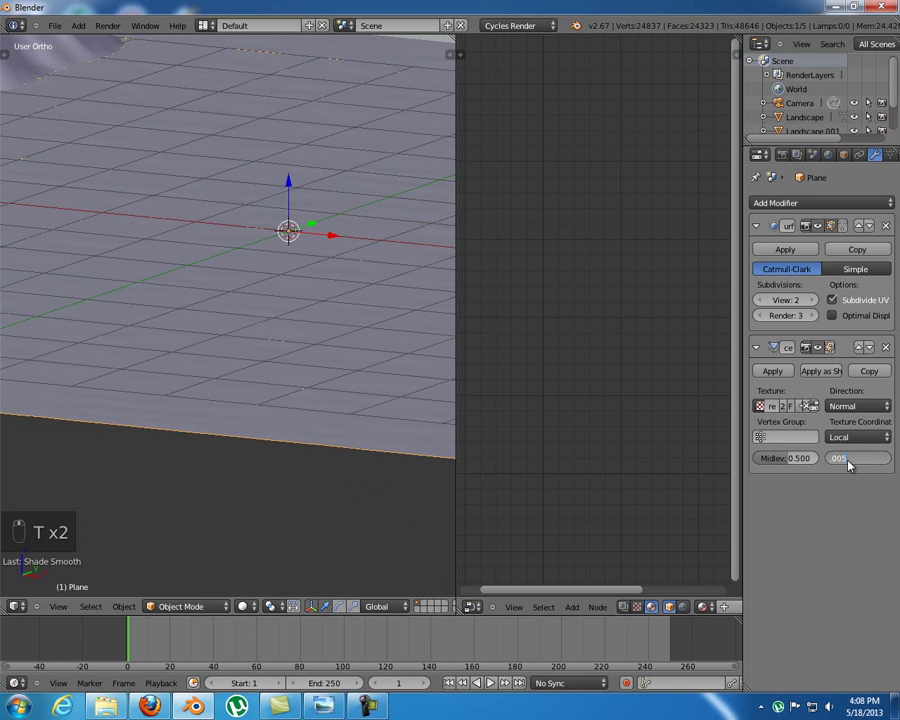
key("KP_0")
key("KP_0")
middle_click_drag(301, 359, 270, 404)
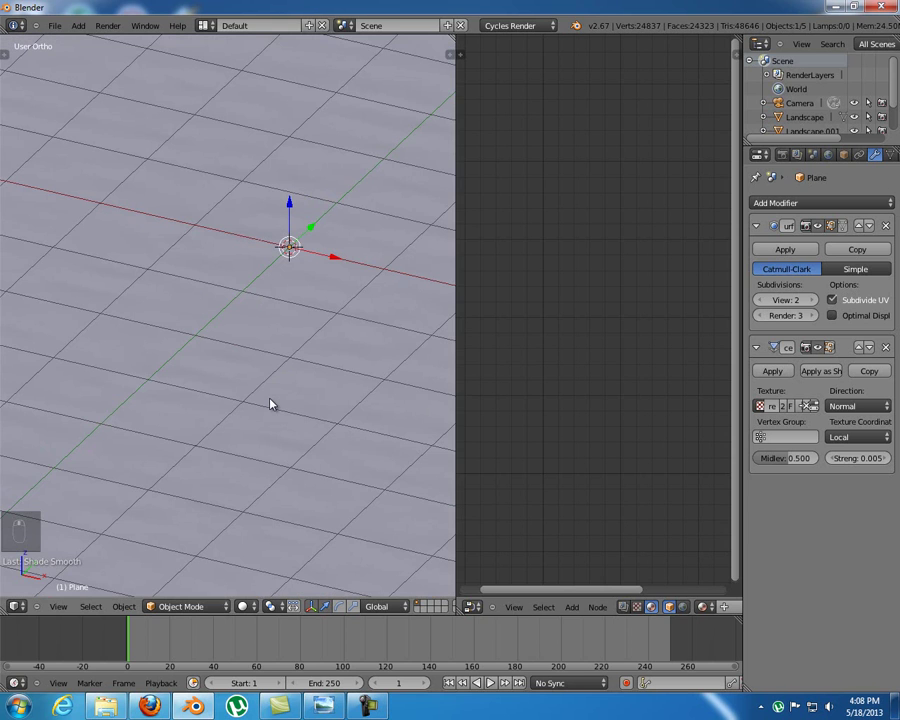
key("KP_0")
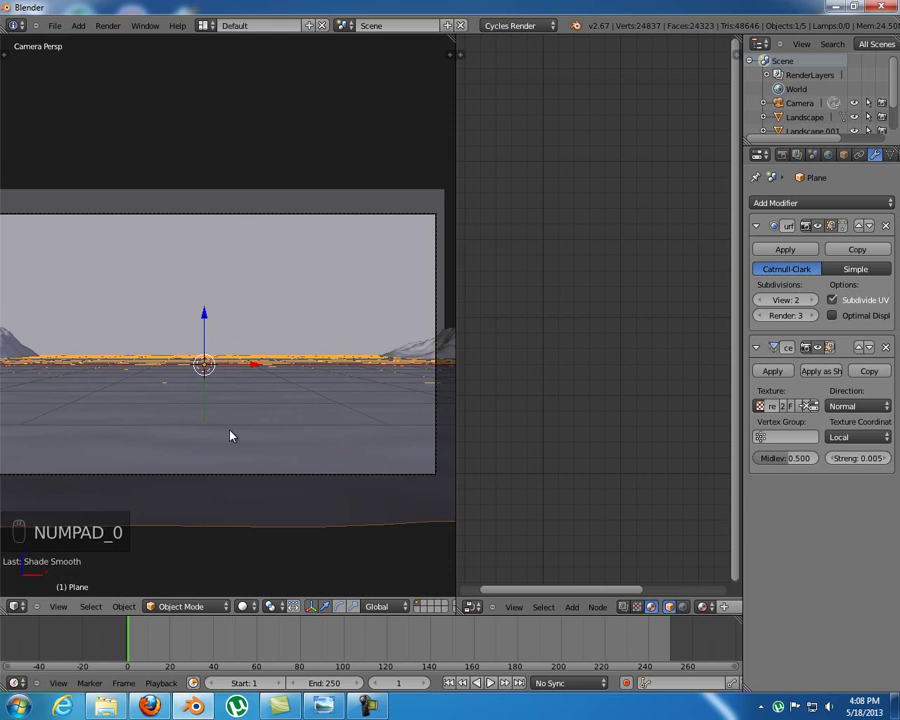
Raise the water plane's Displace strength to 0.01 and inspect the waves from a perspective outside the camera
left_click(856, 458)
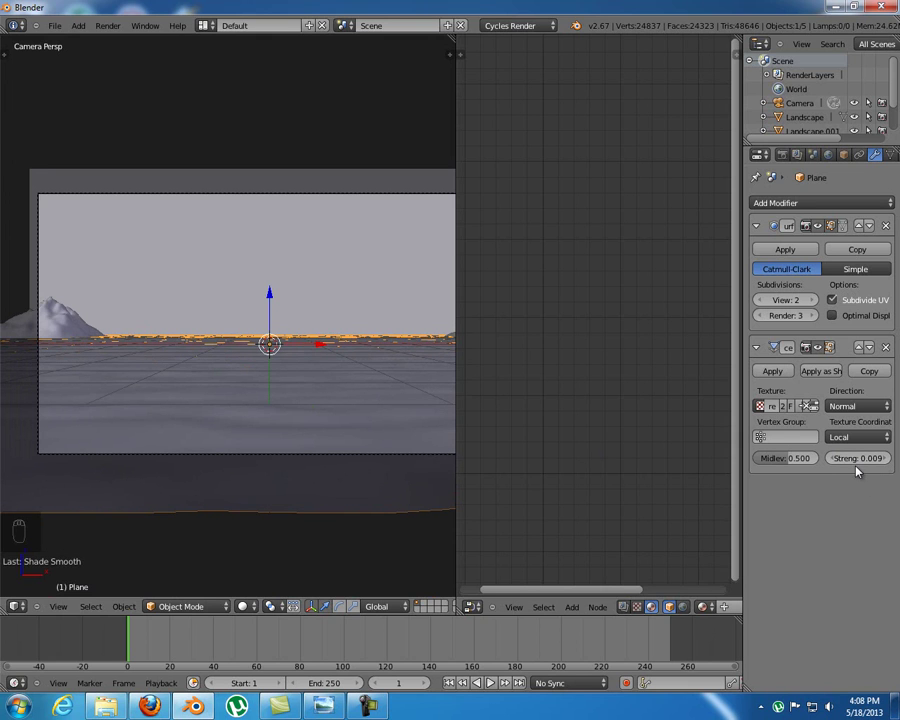
left_click(857, 457)
type("0.01")
key("Return")
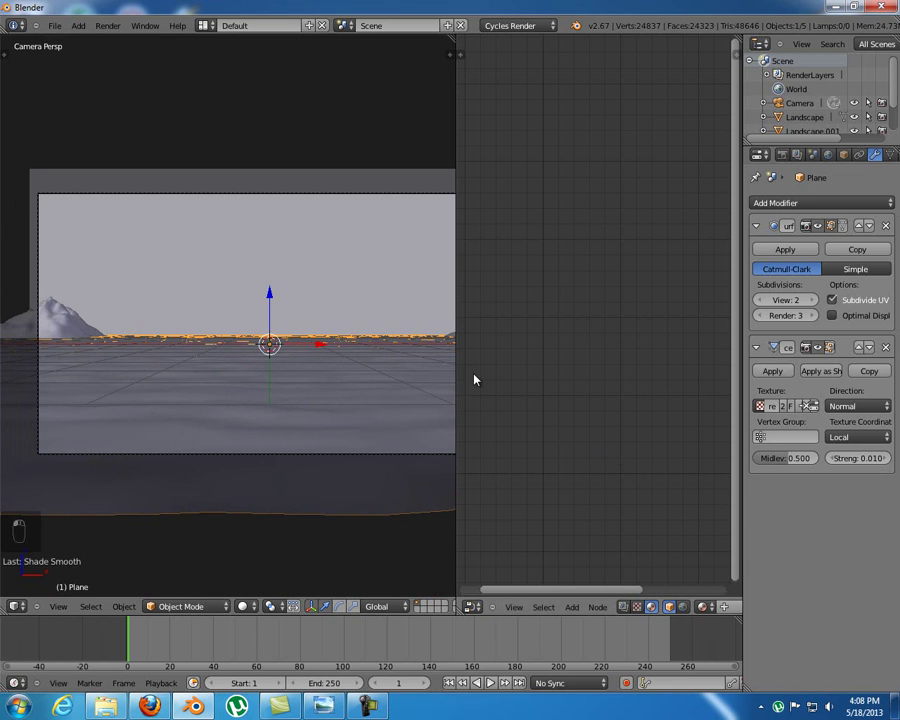
middle_click_drag(384, 355, 326, 380)
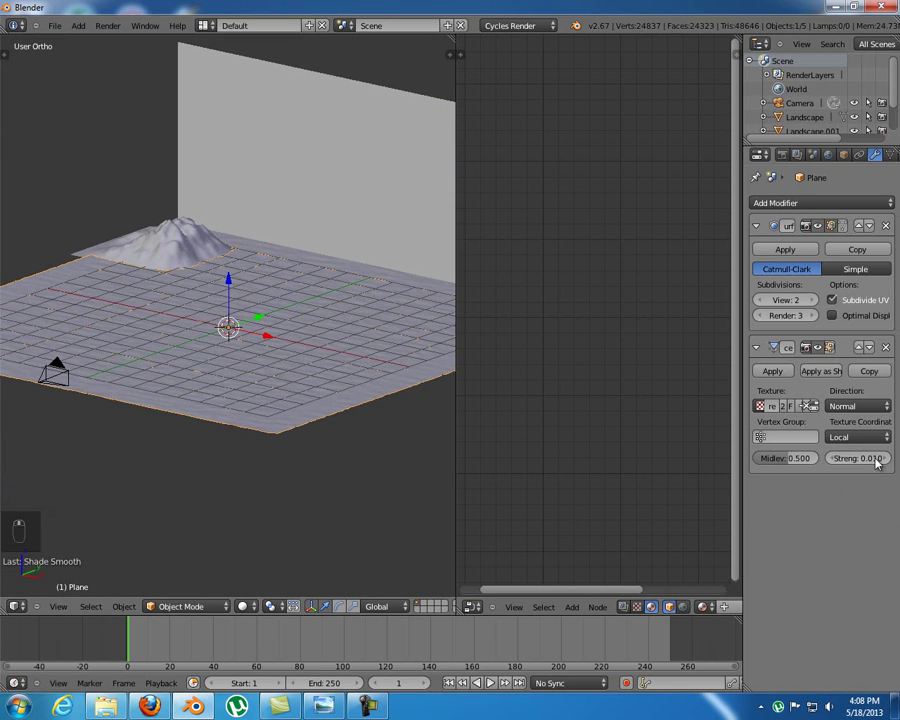
middle_click_drag(267, 301, 234, 314, "shift")
scroll(234, 314, "up", 5)
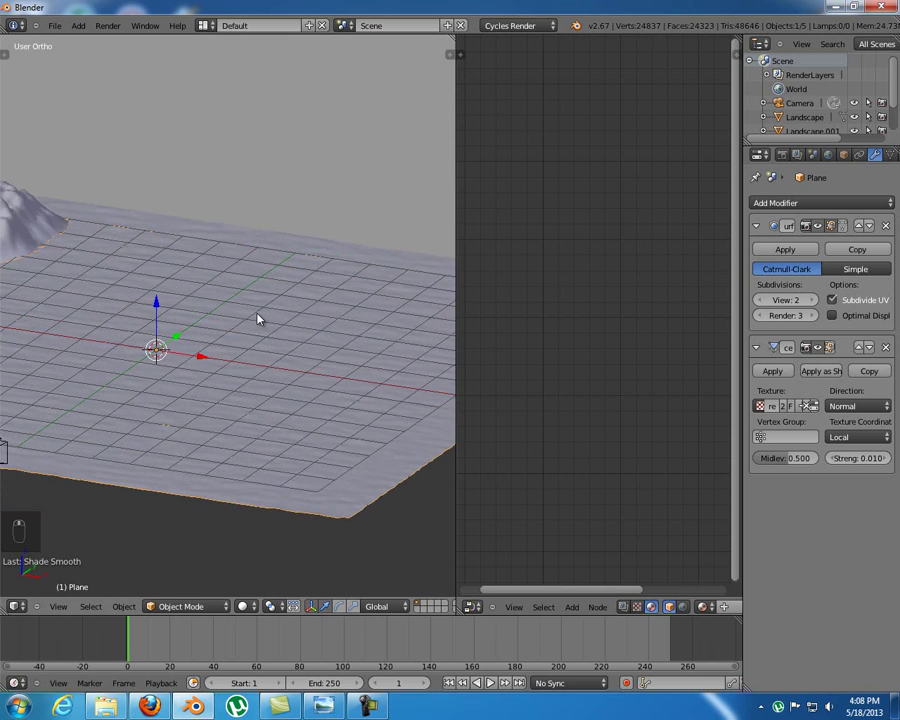
scroll(215, 339, "down", 6)
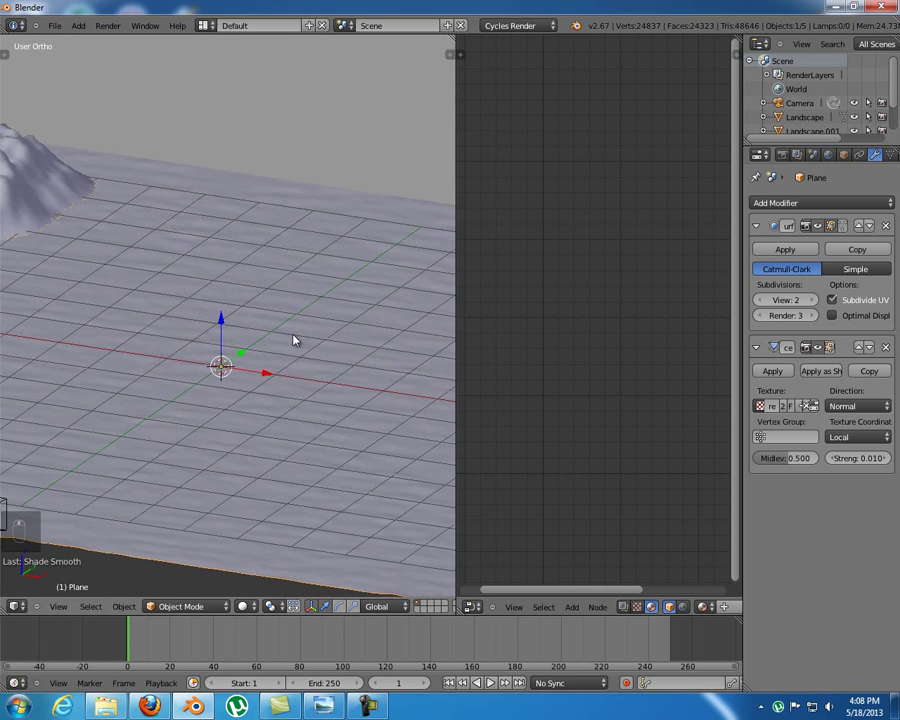
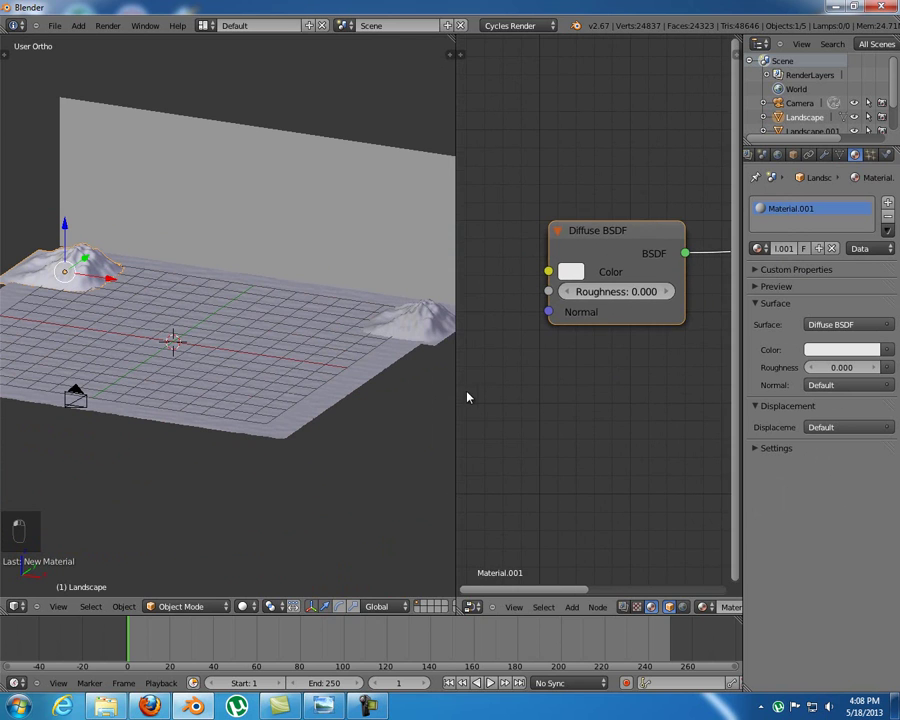
Widen the node editor, add a Glossy BSDF below the mountain material's Diffuse BSDF, and shift the Material Output away to make room
left_click_drag(456, 386, 249, 383)
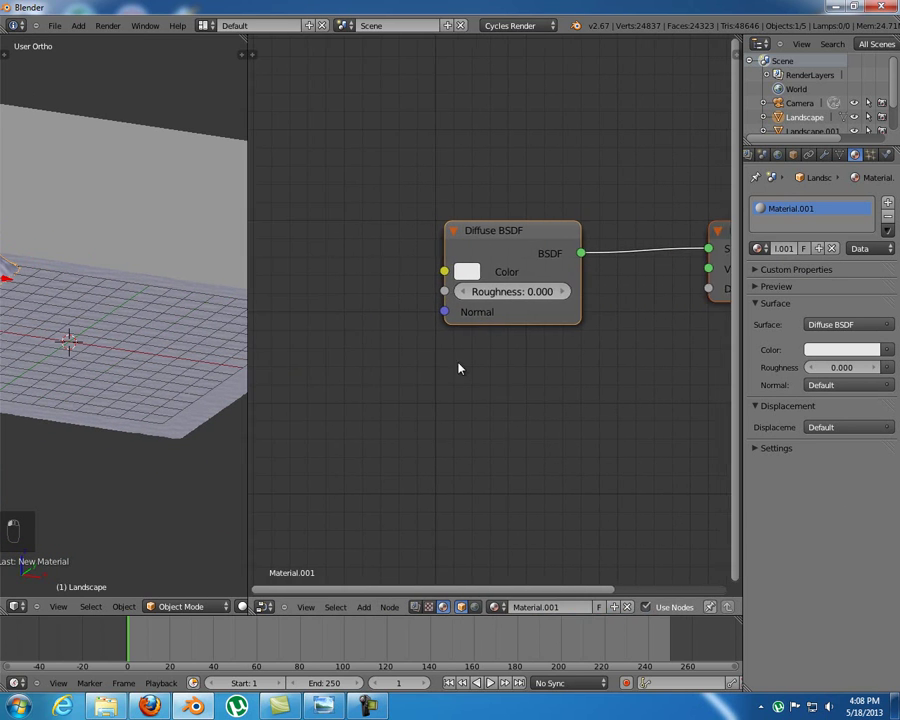
scroll(432, 378, "down", 3)
key("shift+a")
mouse_move(432, 379)
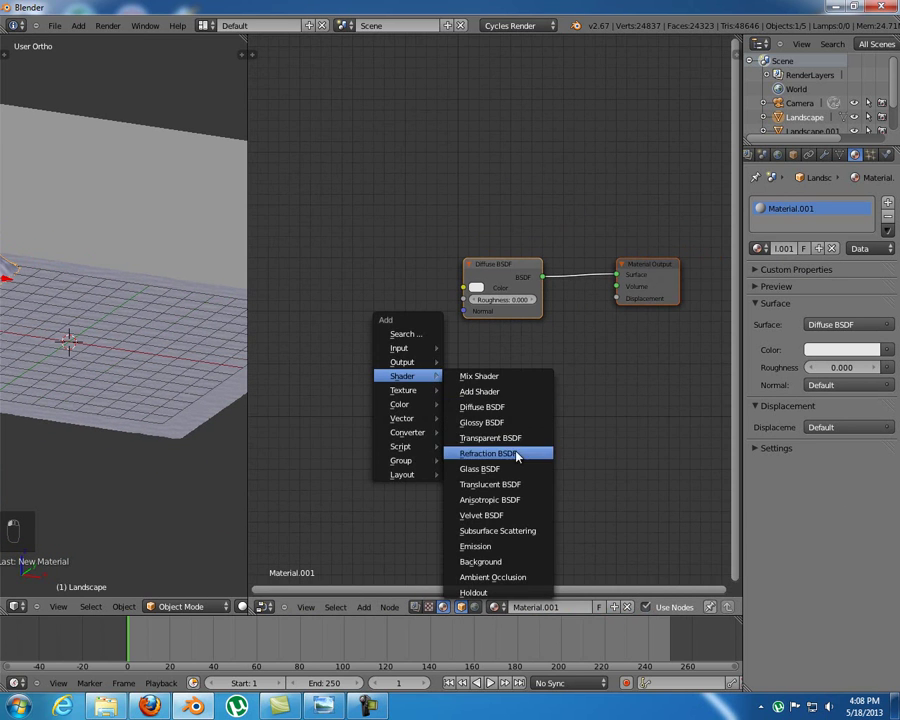
left_click(530, 423)
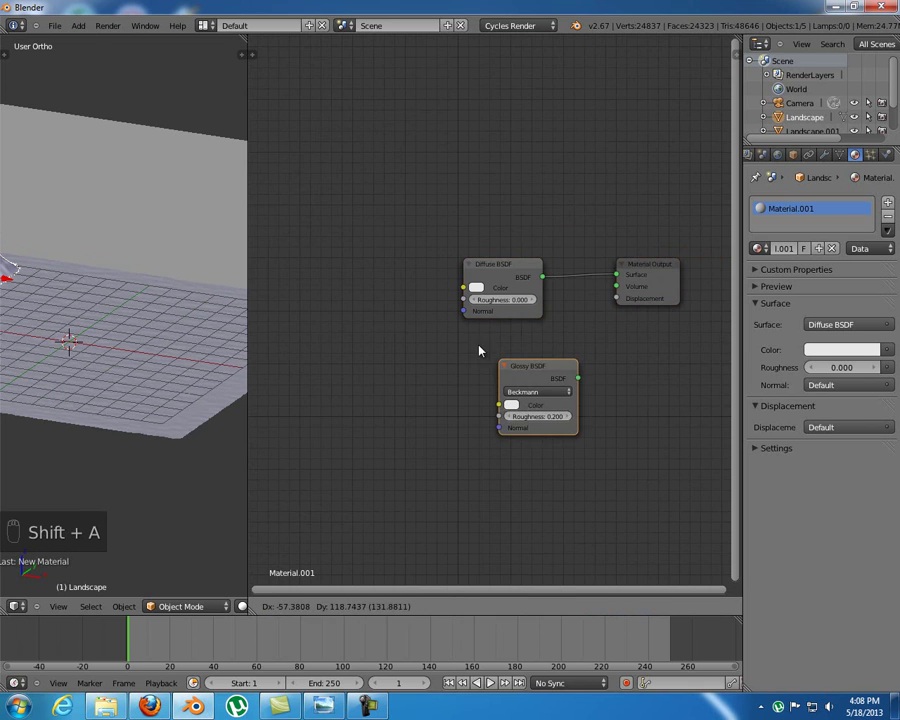
left_click(528, 414)
middle_click_drag(608, 343, 520, 334)
left_click_drag(565, 262, 663, 292)
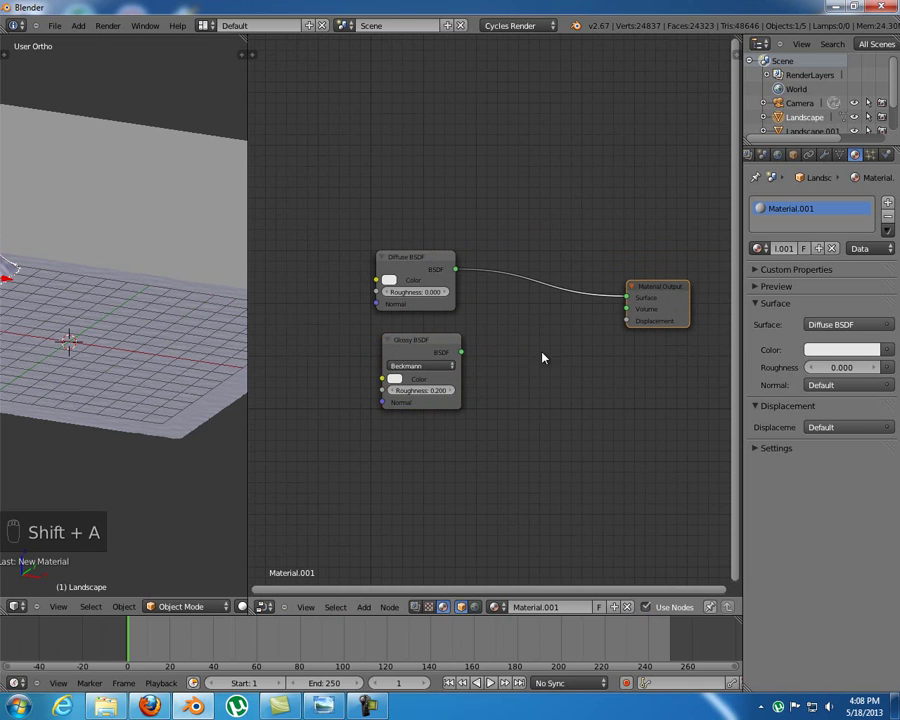
Insert a Mix Shader between the Diffuse BSDF and the Material Output, and connect the Glossy BSDF to its second shader input
key("shift+a")
key("Escape")
key("shift+a")
mouse_move(489, 362)
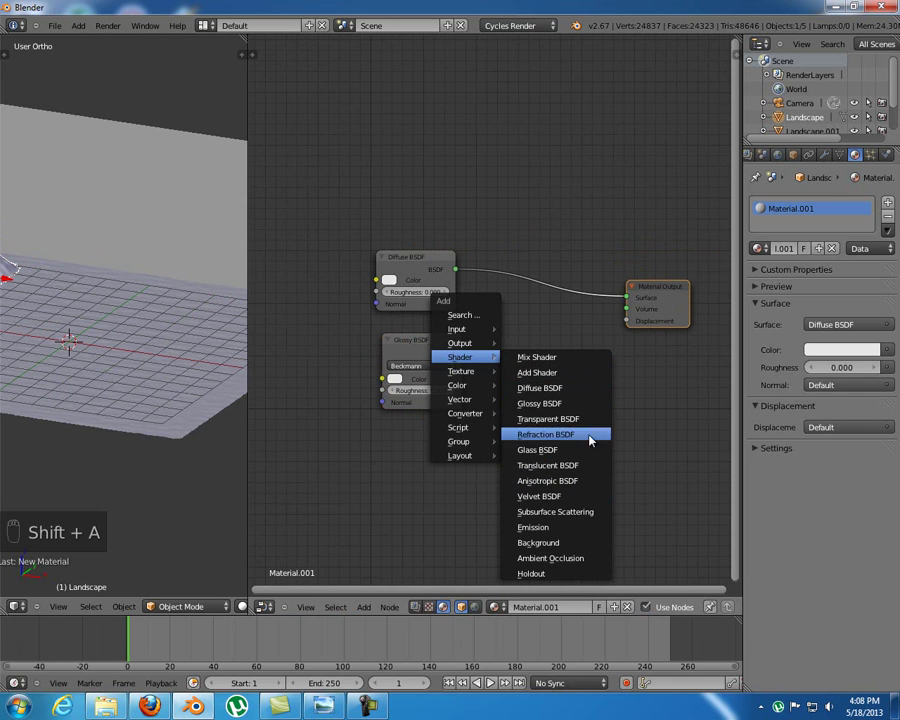
left_click(515, 360)
left_click(494, 282)
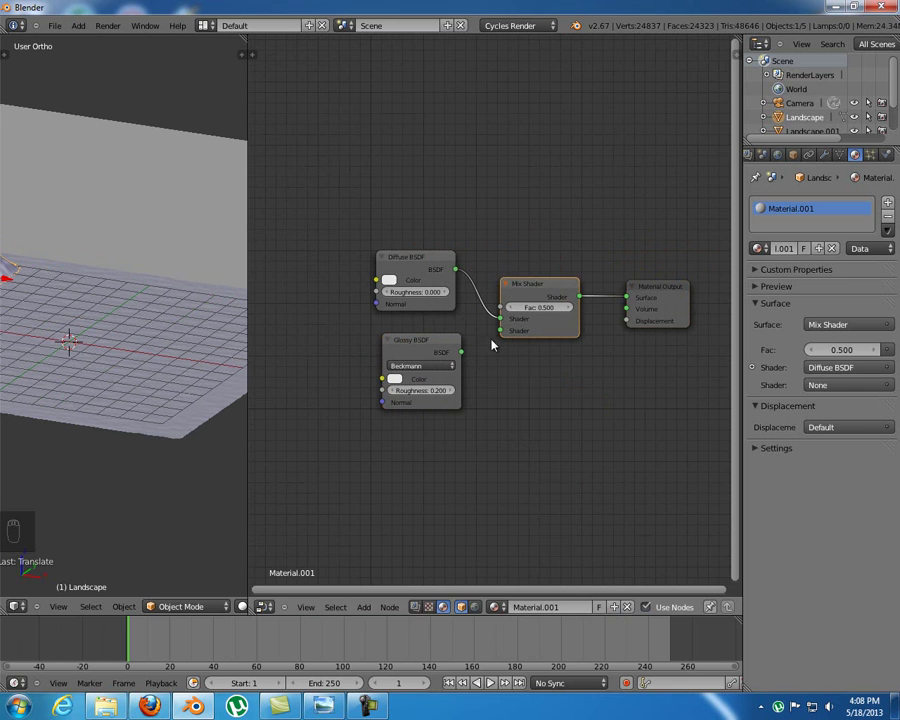
left_click_drag(461, 352, 500, 331)
middle_click_drag(500, 333, 570, 314)
scroll(570, 314, "up", 1)
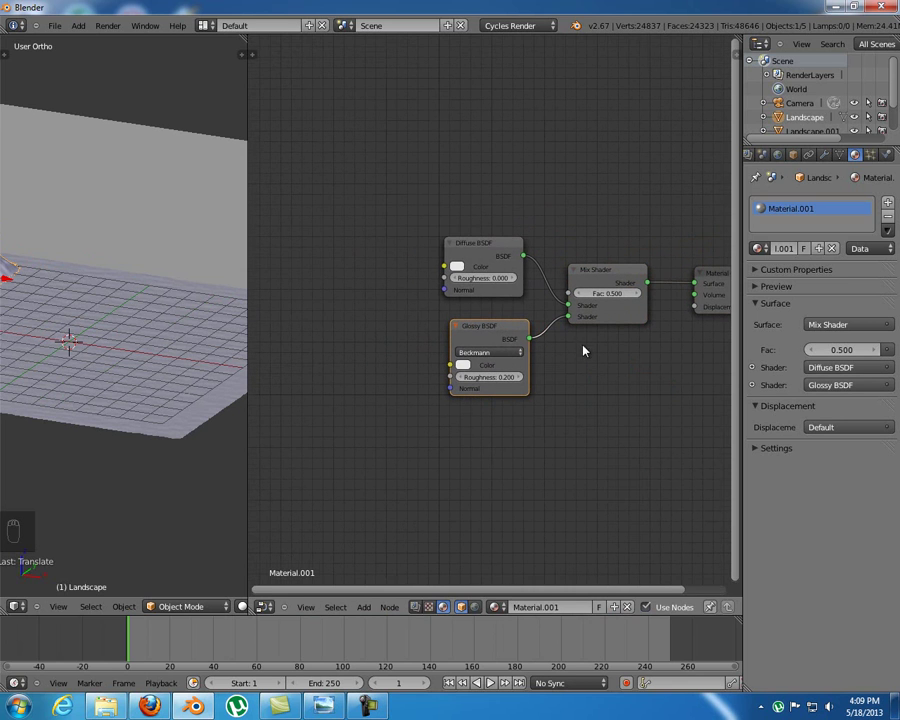
Align the Diffuse BSDF above the Glossy BSDF, set its color to a very dark brown, and show the material preview
left_click_drag(480, 240, 512, 256)
scroll(506, 304, "up", 2)
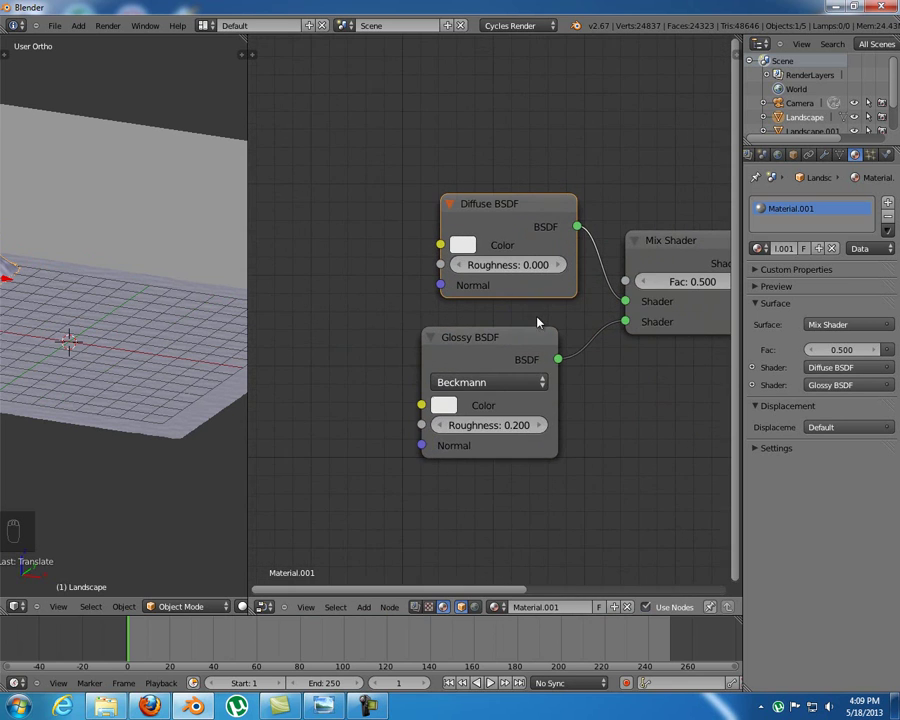
middle_click_drag(530, 321, 488, 308)
left_click_drag(461, 217, 443, 219)
left_click(391, 255)
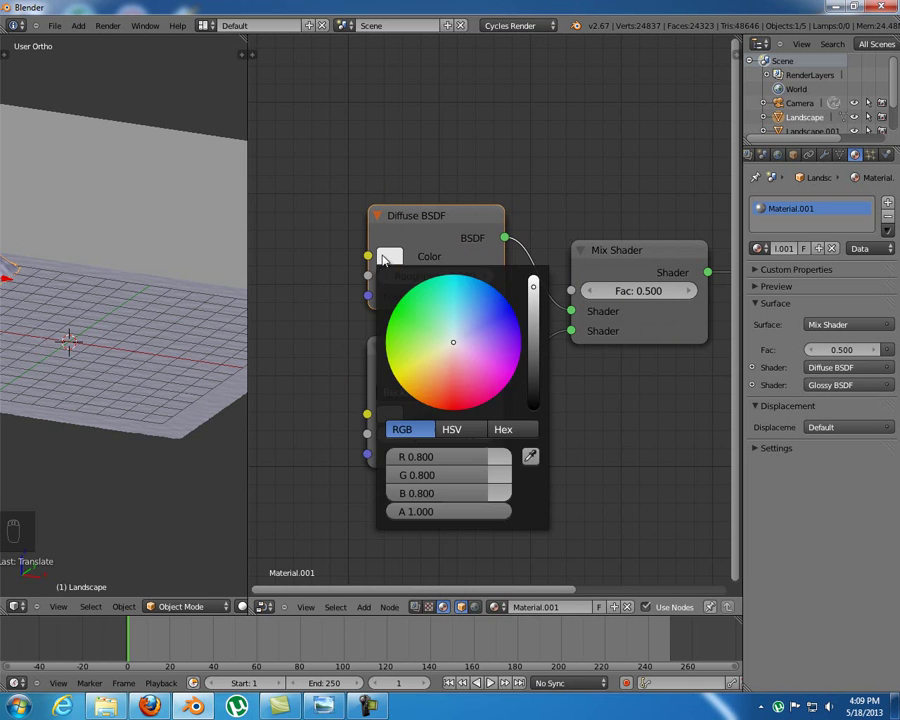
left_click(391, 255)
left_click_drag(534, 290, 534, 380)
left_click(448, 367)
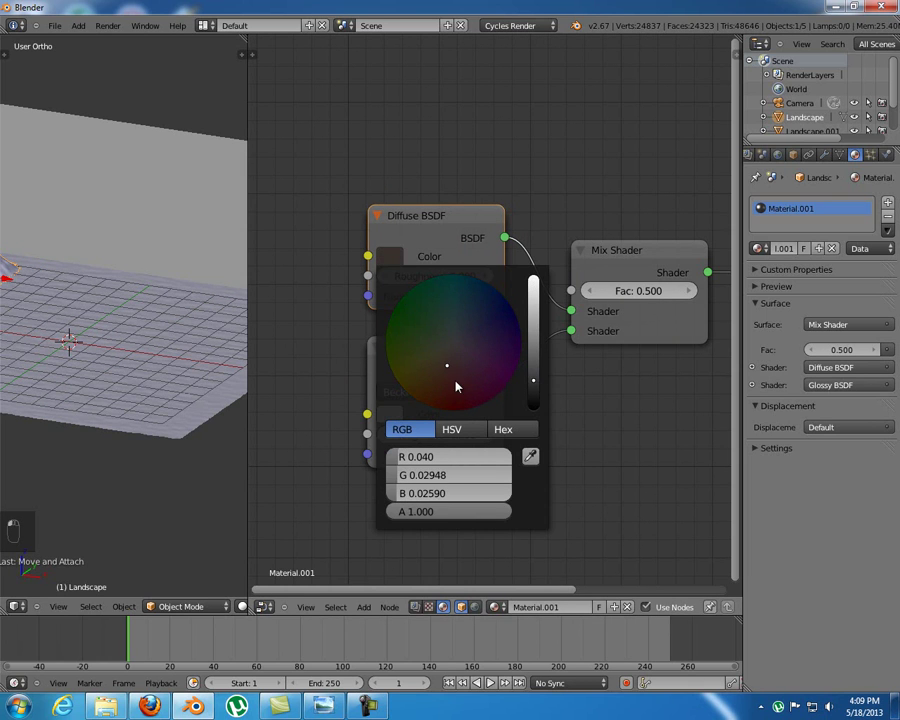
left_click(441, 374)
left_click(772, 288)
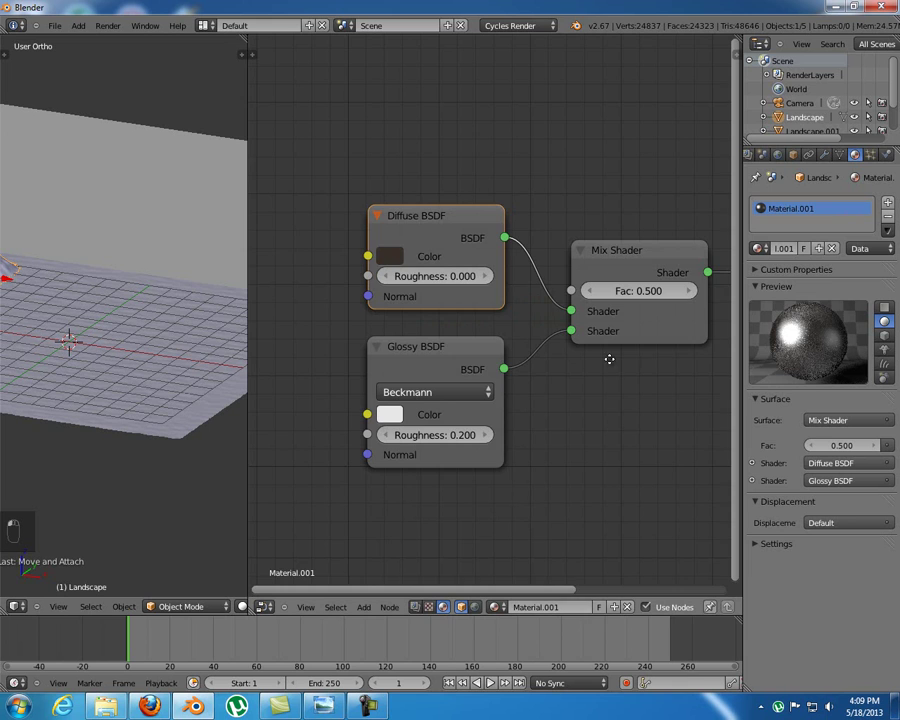
Set the Mix Shader's Fac to 0.1 and move the Glossy BSDF node slightly lower
middle_click_drag(555, 364, 474, 331)
middle_click_drag(552, 321, 574, 311)
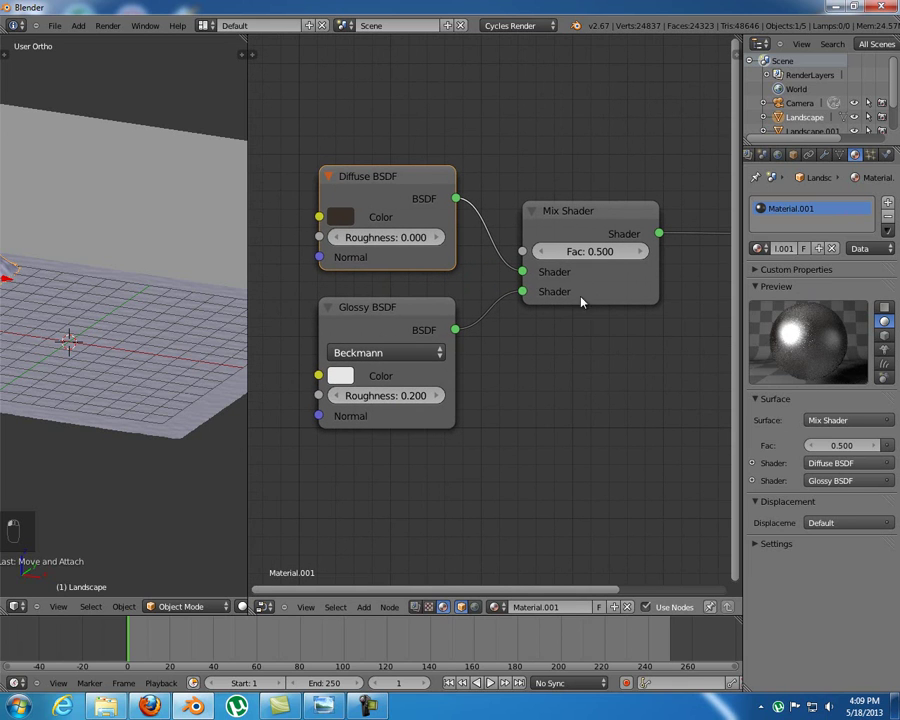
left_click(591, 252)
type("0.1")
key("Return")
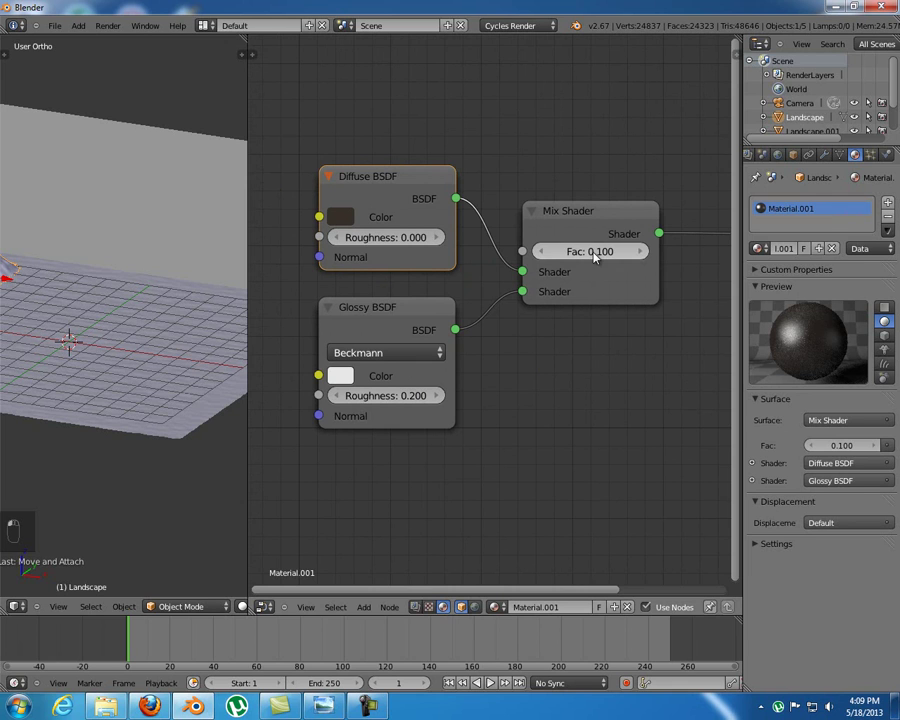
left_click_drag(375, 313, 373, 322)
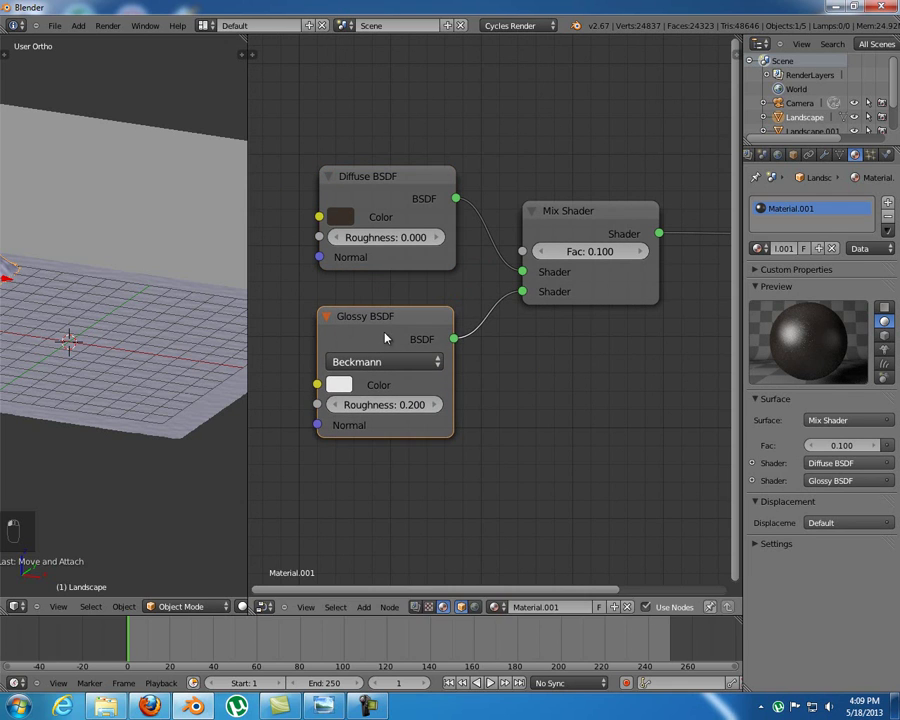
Set the Mix Shader's Fac to 0.05 in the mountain material
left_click(597, 250)
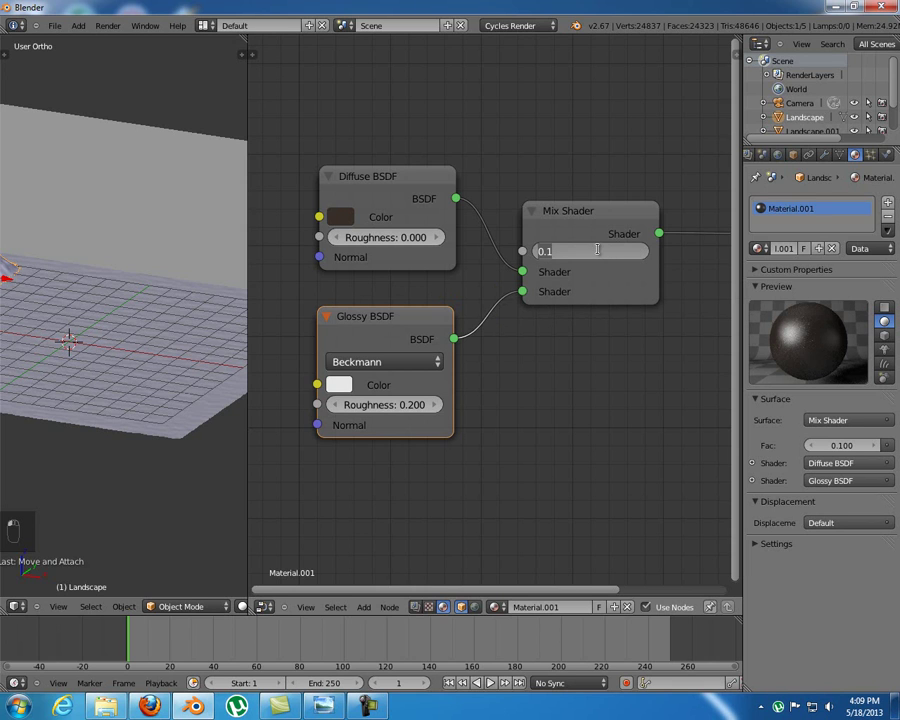
type("0.05")
key("Return")
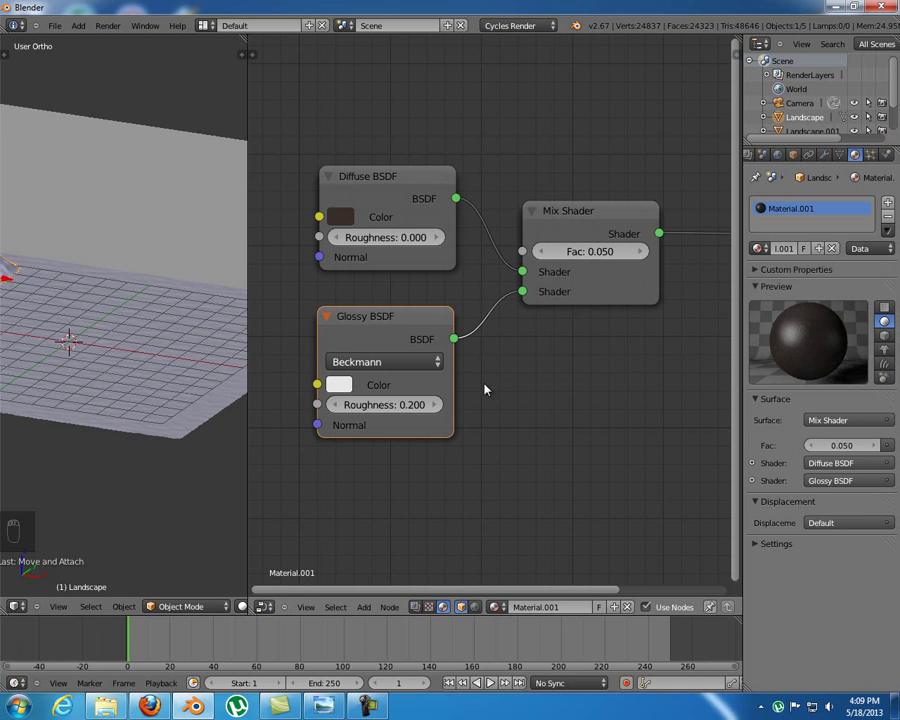
middle_click_drag(516, 359, 400, 359)
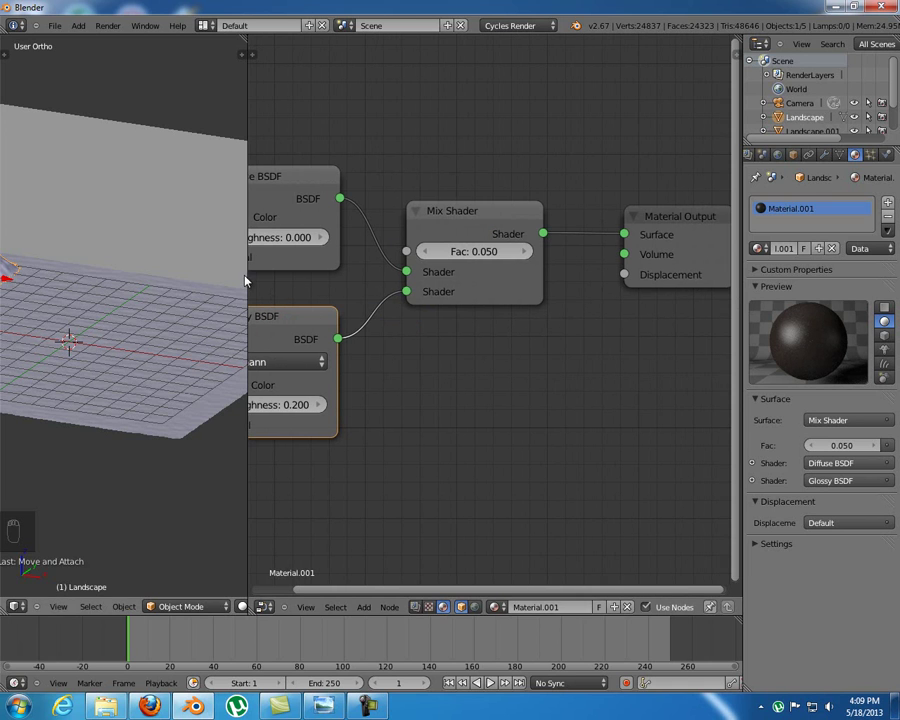
Enlarge the 3D view, select both mountains with the textured one active, and link its material to the other mountain
left_click_drag(248, 276, 636, 327)
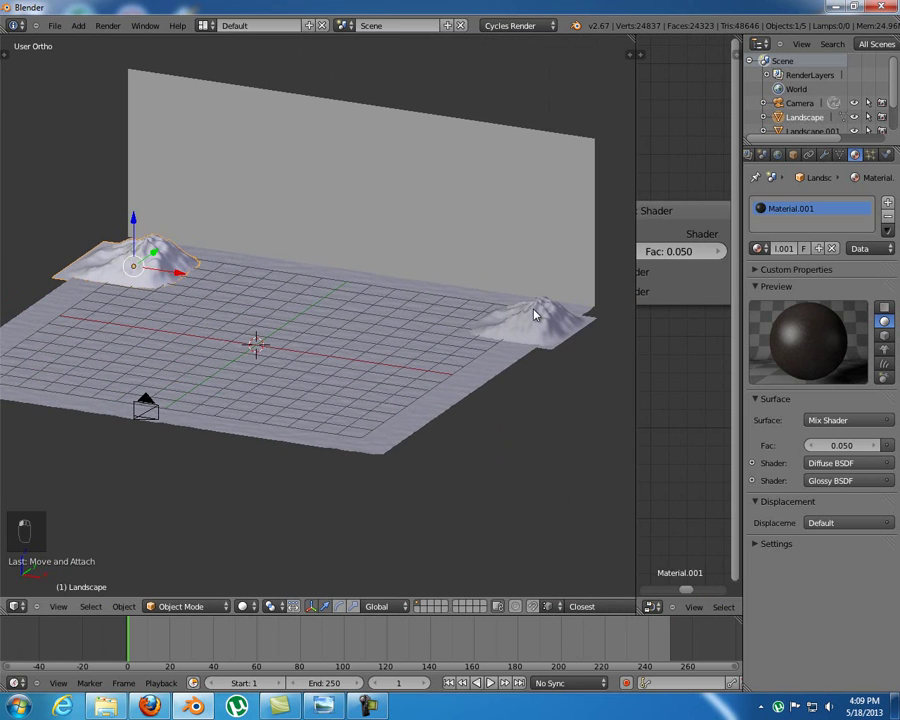
right_click(535, 318, "shift")
middle_click_drag(366, 320, 354, 354)
right_click(148, 205, "shift")
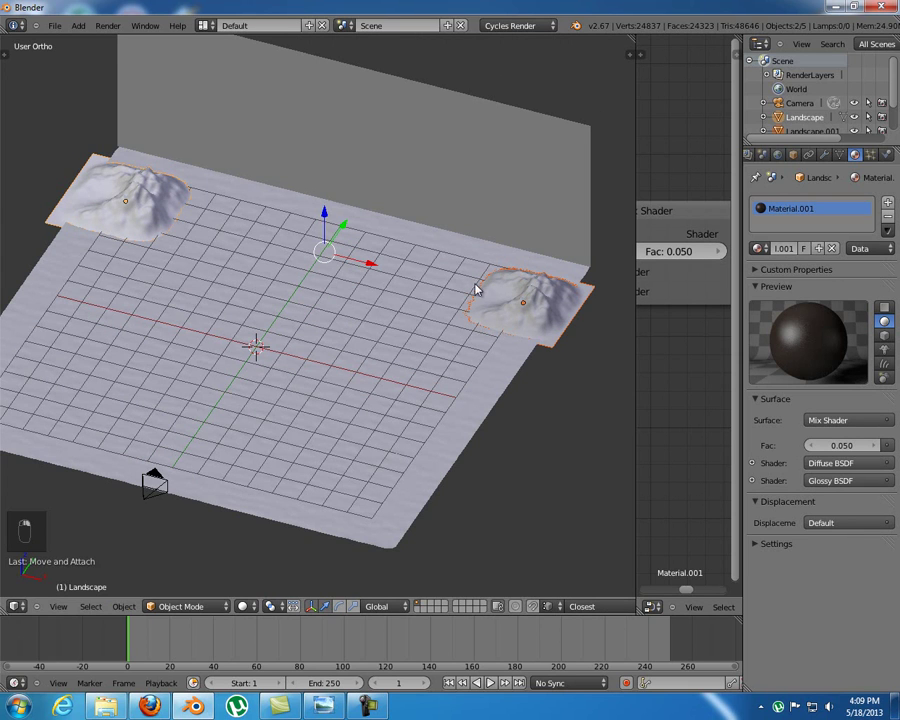
key("ctrl+l")
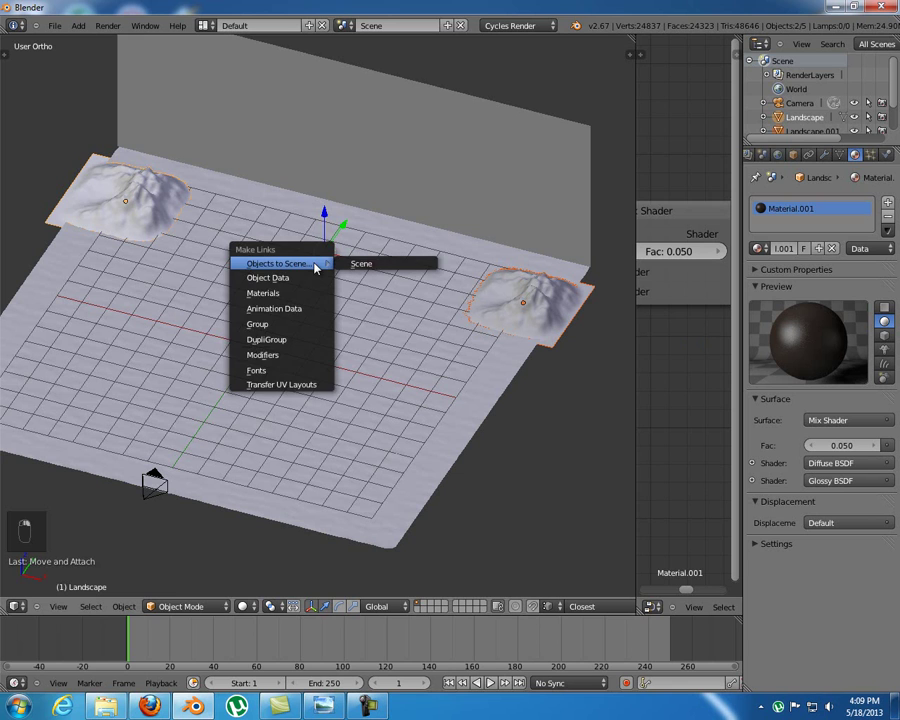
key("Escape")
key("ctrl+l")
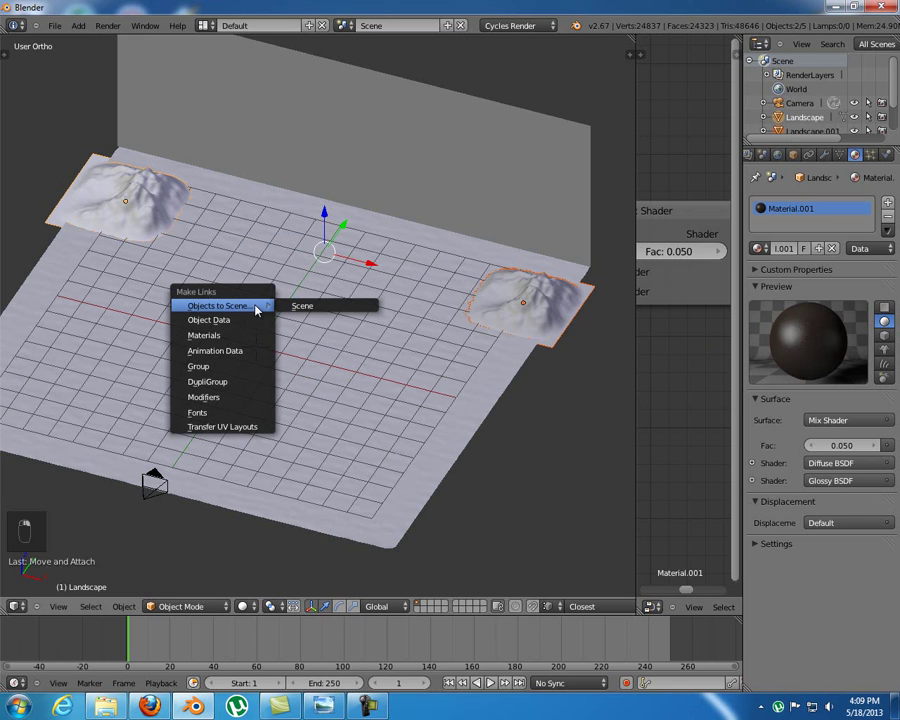
left_click(232, 333)
Switch the 3D view to Material shading and inspect the mountains in front of the sky plane
mouse_move(231, 333)
middle_mouse_down()
mouse_move(458, 352)
mouse_move(400, 488)
middle_mouse_up()
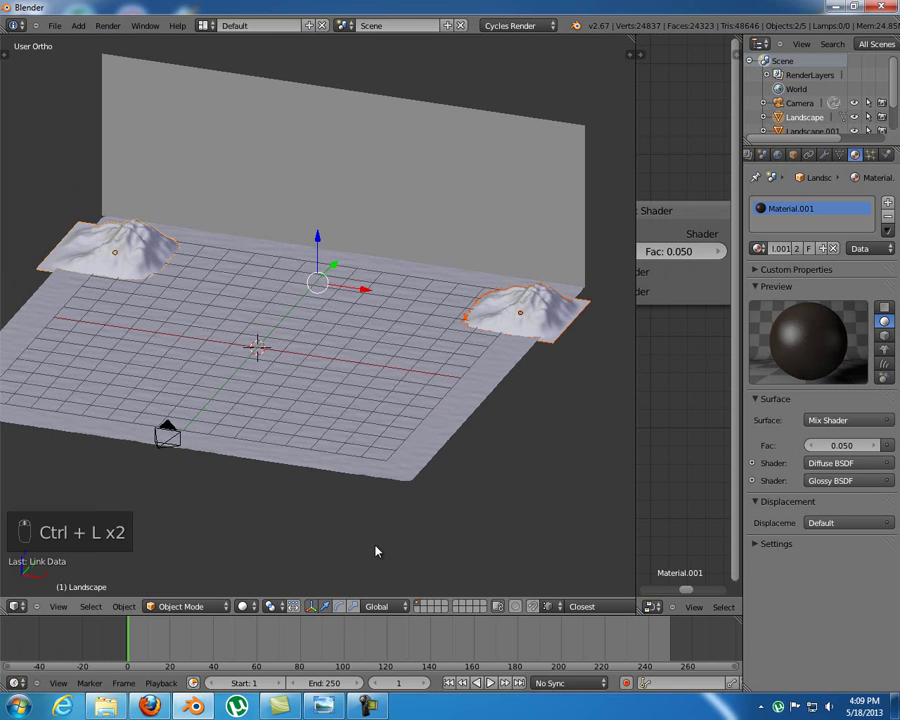
left_click(245, 606)
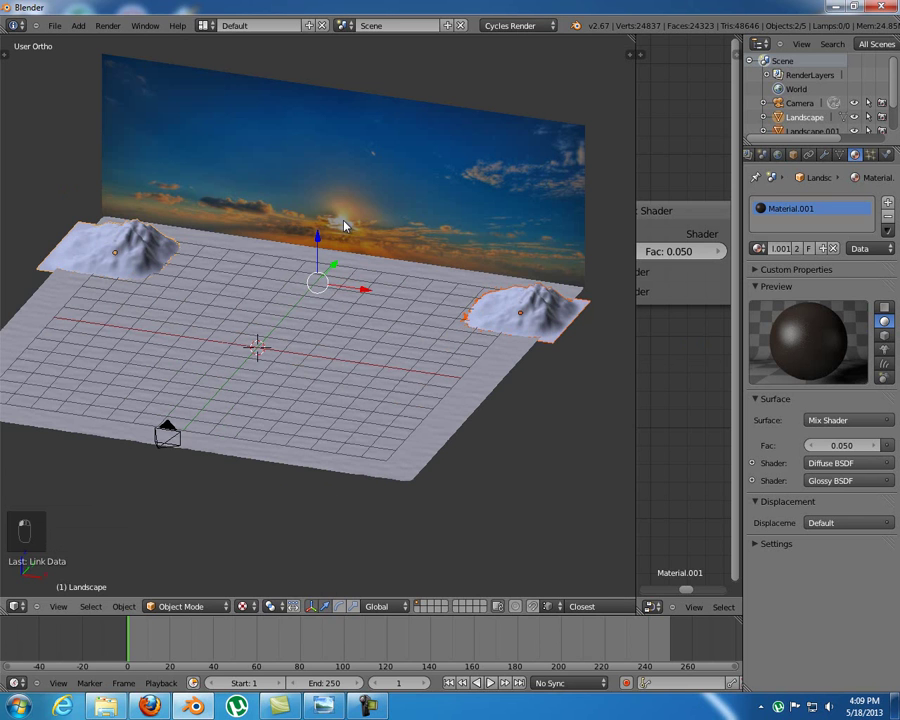
middle_click_drag(330, 281, 322, 287)
scroll(322, 287, "up", 3)
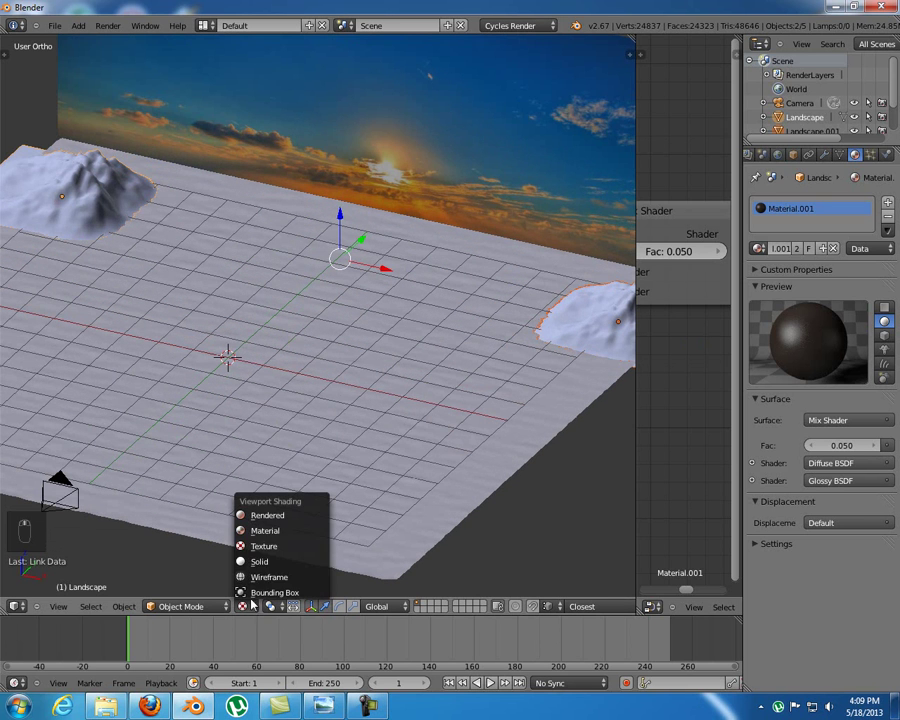
key("Return")
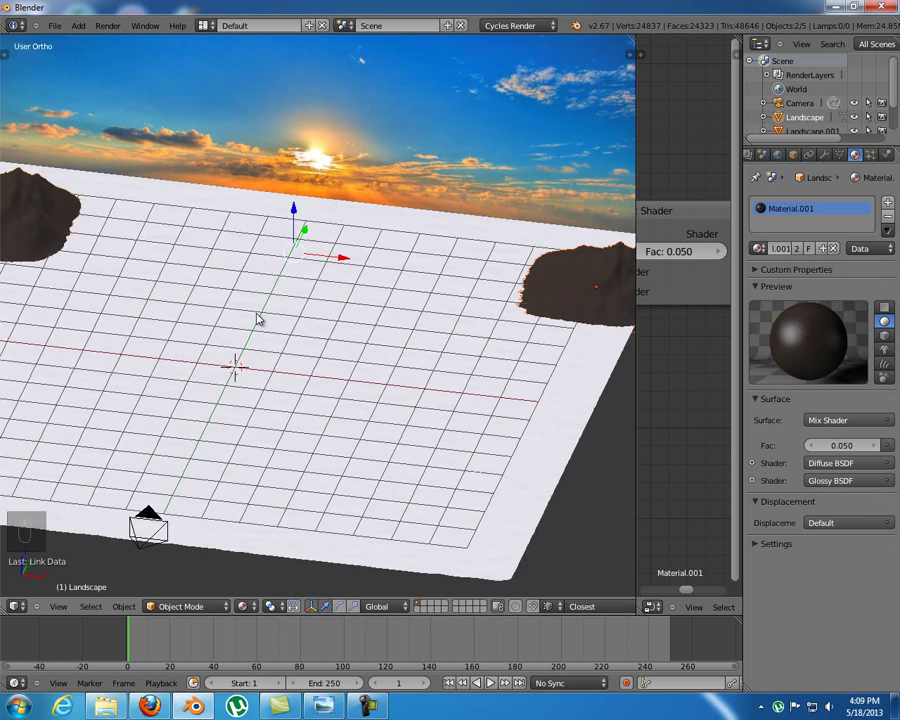
scroll(356, 315, "down", 3)
scroll(358, 318, "up", 3)
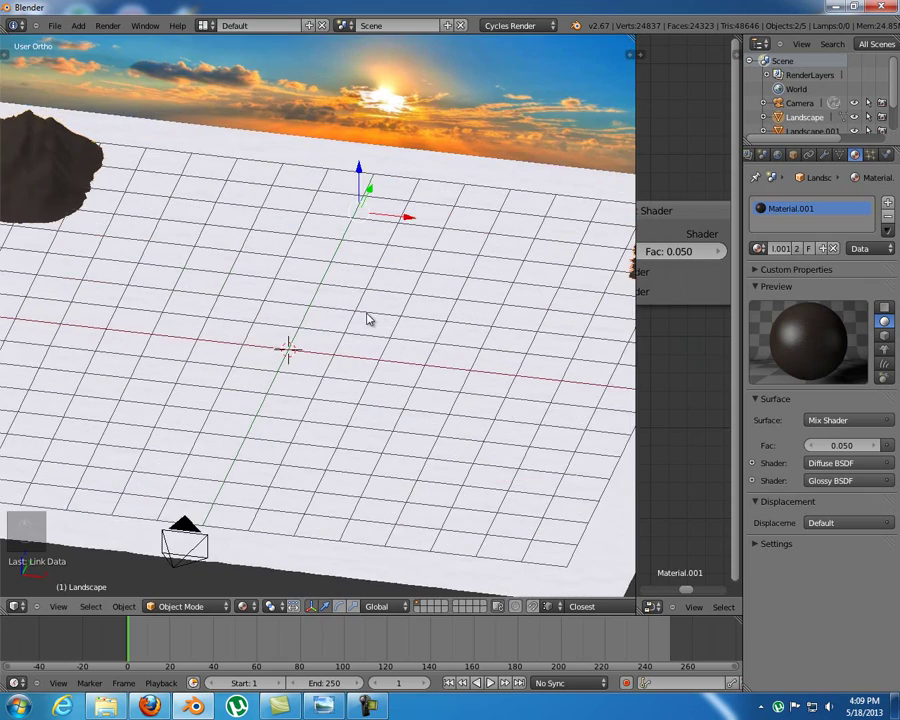
Select the water plane, give it a new material, and widen the node editor to work on its nodes
middle_click_drag(360, 314, 394, 314)
right_click(458, 380)
middle_click_drag(458, 380, 416, 369)
key("KP_4")
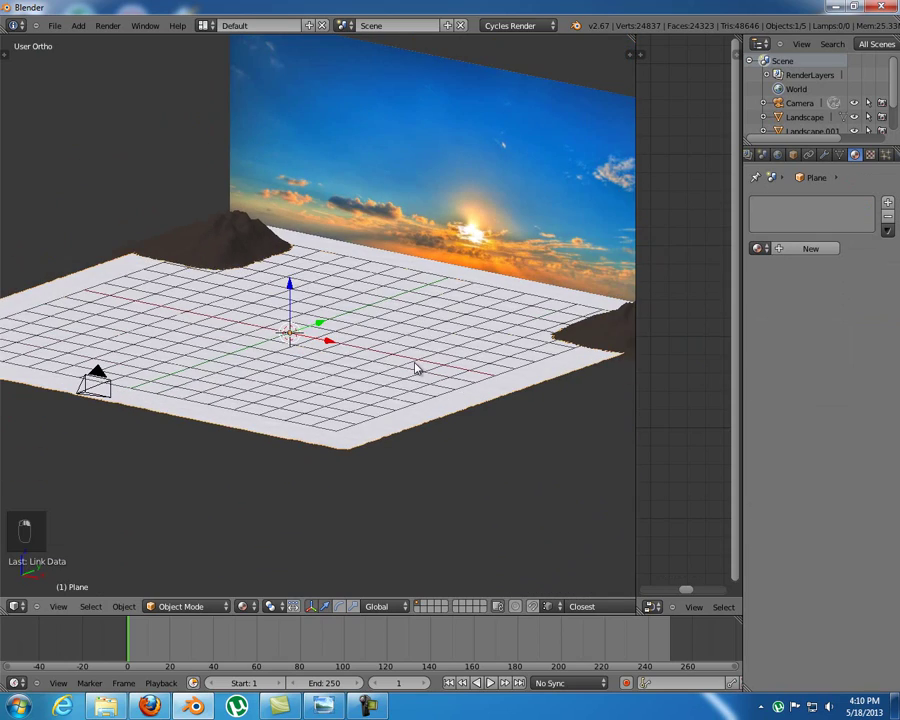
left_click(808, 249)
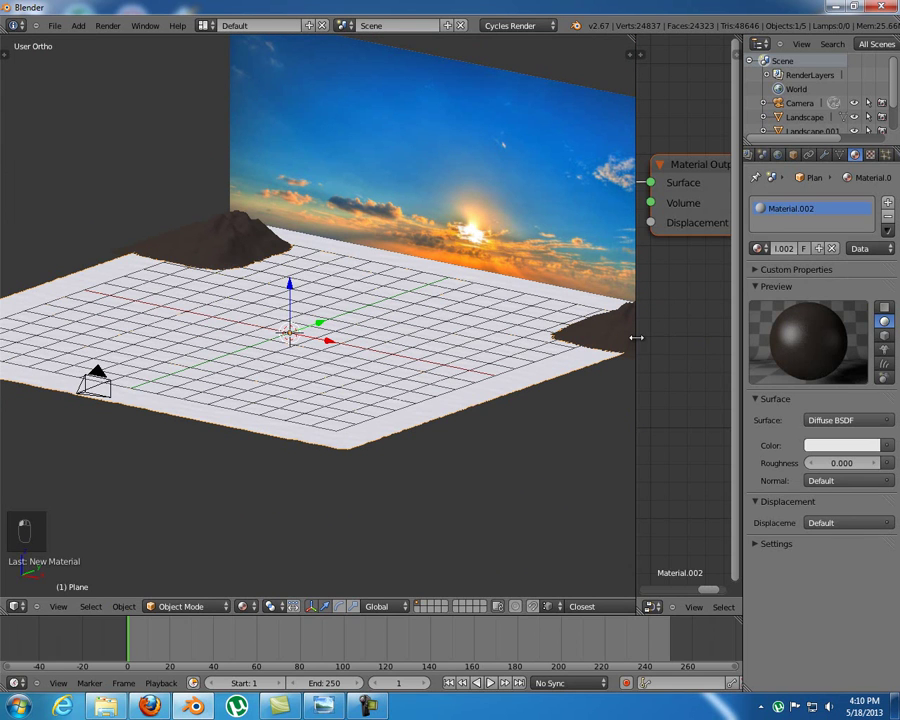
left_click_drag(636, 338, 243, 369)
middle_click_drag(343, 337, 530, 356)
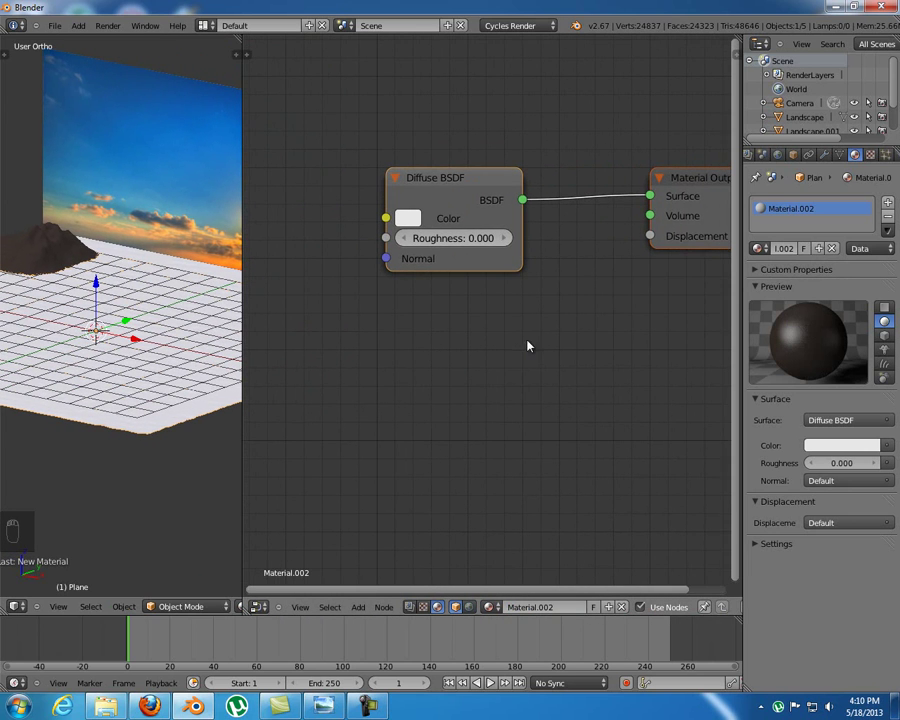
Replace the water material's Diffuse BSDF with a Glossy BSDF connected to the Material Output's Surface, and tidy the nodes
scroll(482, 345, "left", 4, "ctrl")
key("shift+a")
mouse_move(362, 335)
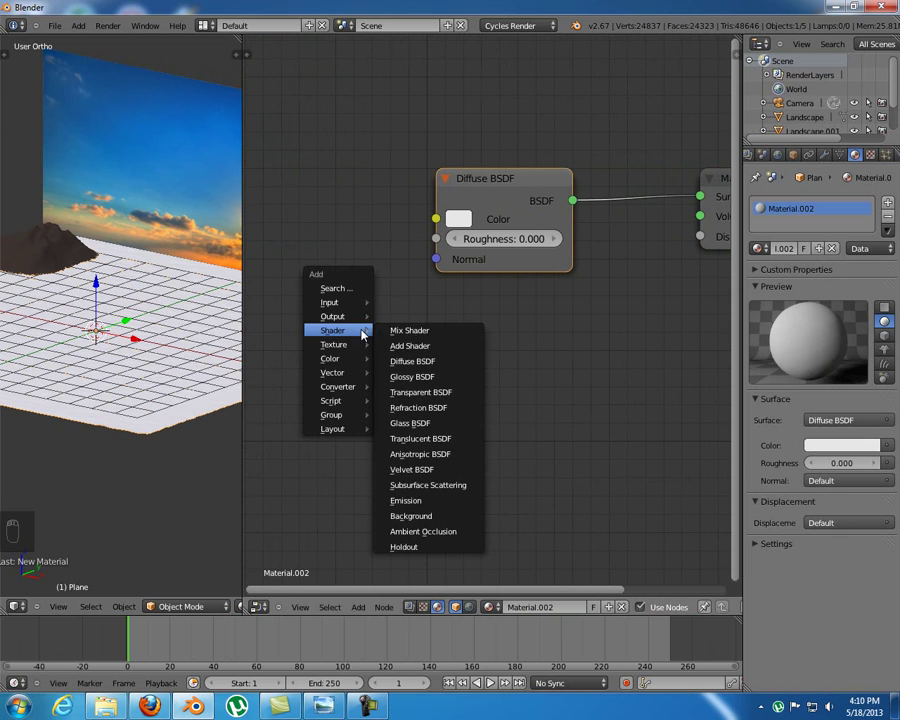
left_click(434, 376)
left_click(514, 158)
left_click(474, 178)
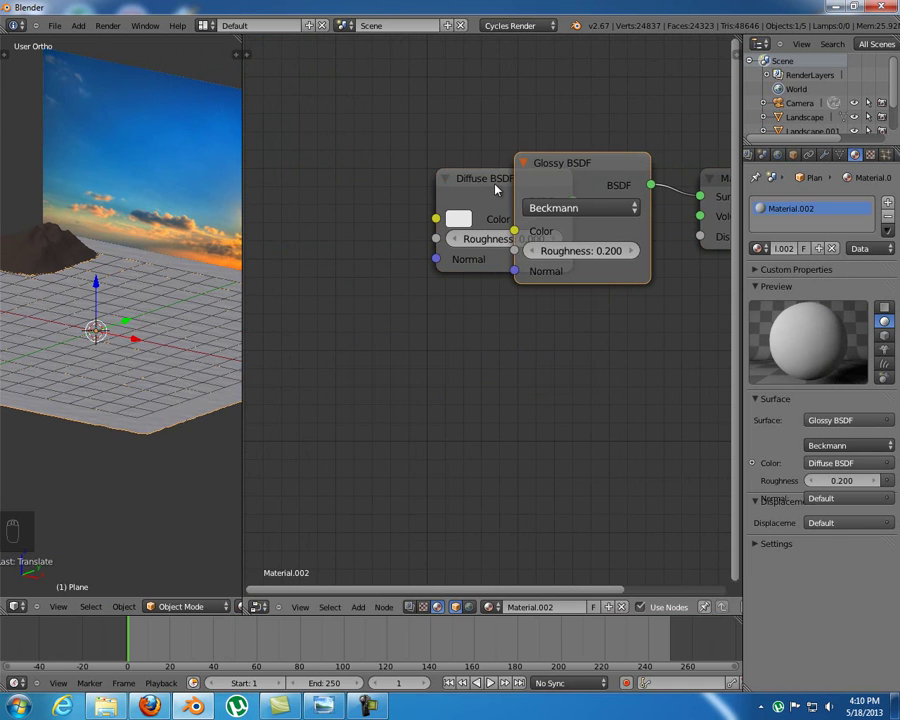
key("x")
left_click_drag(539, 175, 480, 190)
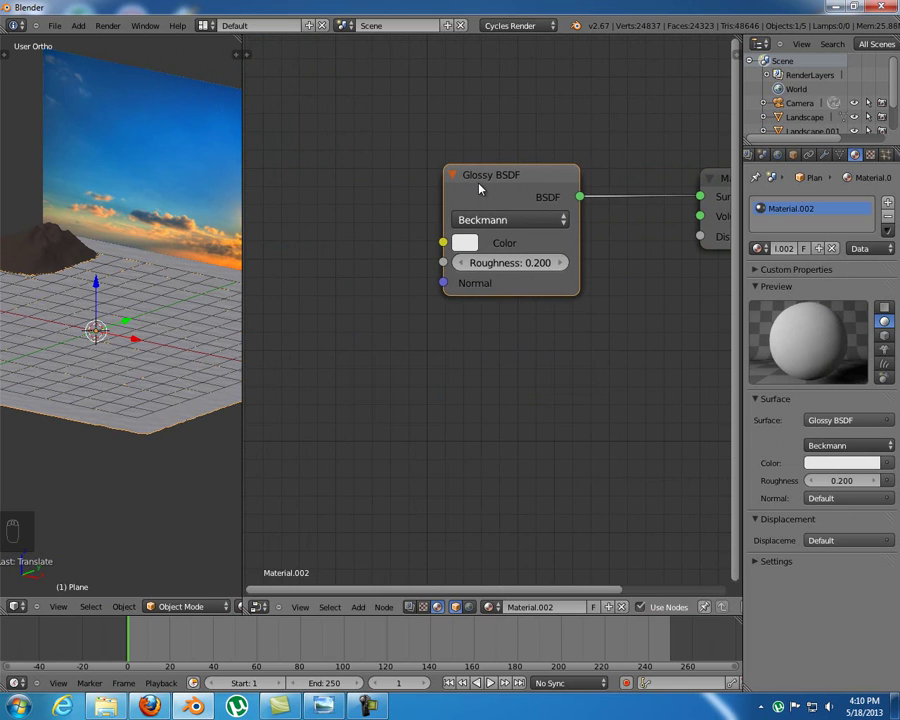
scroll(570, 344, "down", 3)
left_click(627, 225)
middle_click_drag(378, 338, 415, 329)
Add an Image Texture node before the Glossy BSDF, leaving space between them
key("shift+a")
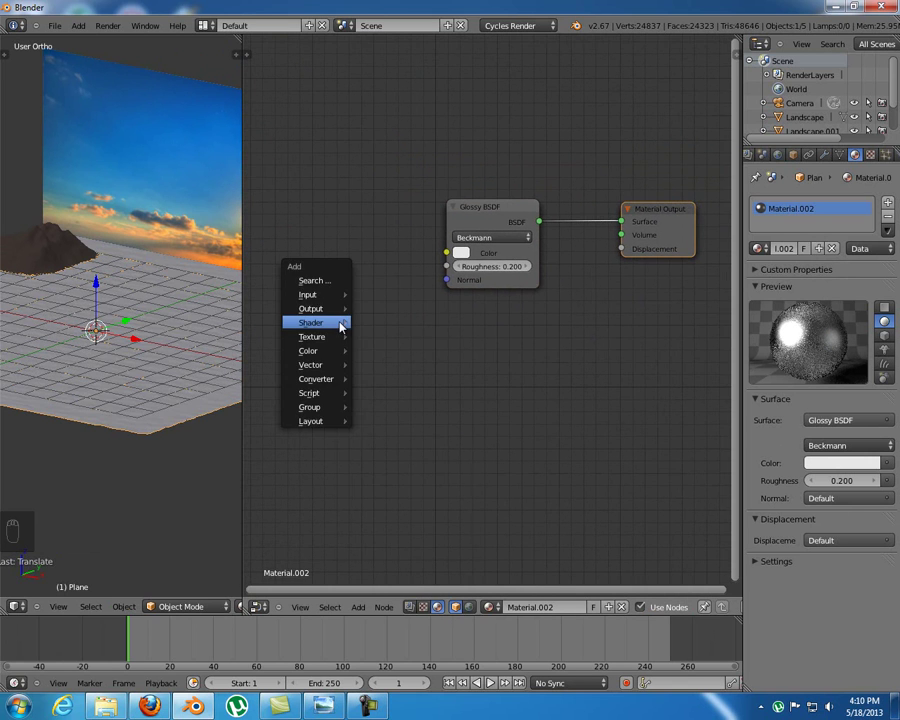
mouse_move(356, 343)
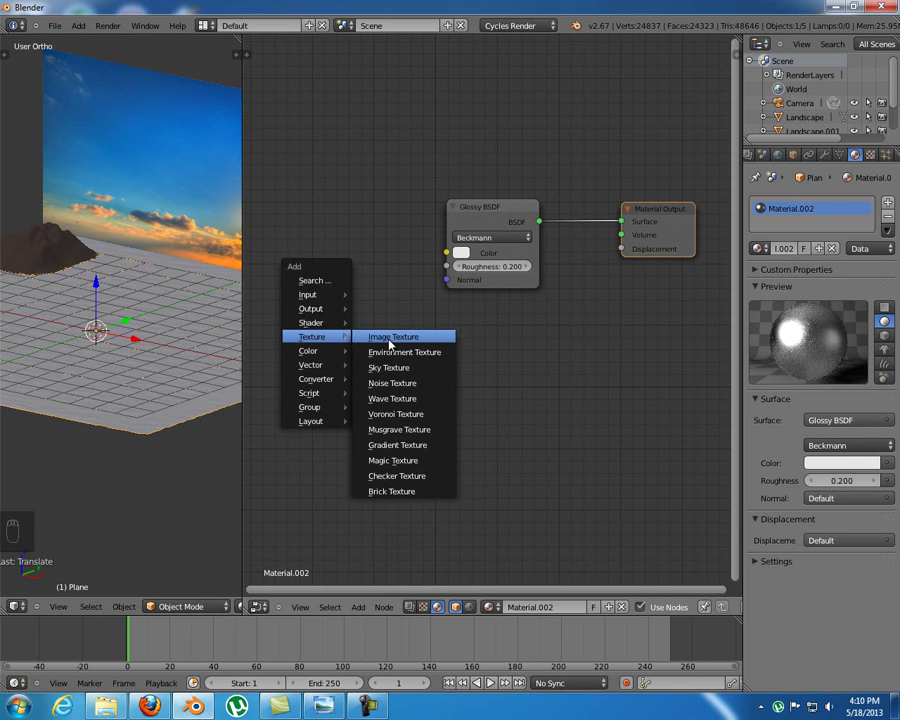
left_click(388, 344)
left_click(268, 252)
middle_click_drag(399, 390, 543, 374)
left_click_drag(413, 228, 383, 217)
Load WaterPlain0025_M_NRM.jpg from D:\BLENDER PROJECTS\Sunrise landscape into the Image Texture node, browsing with thumbnails
left_click(415, 268)
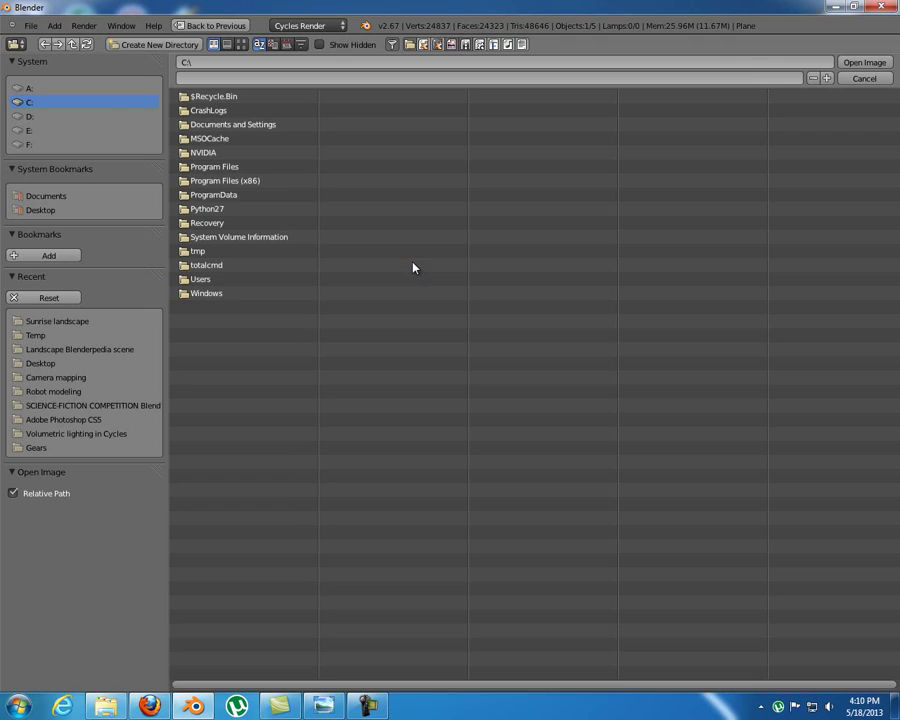
left_click(108, 116)
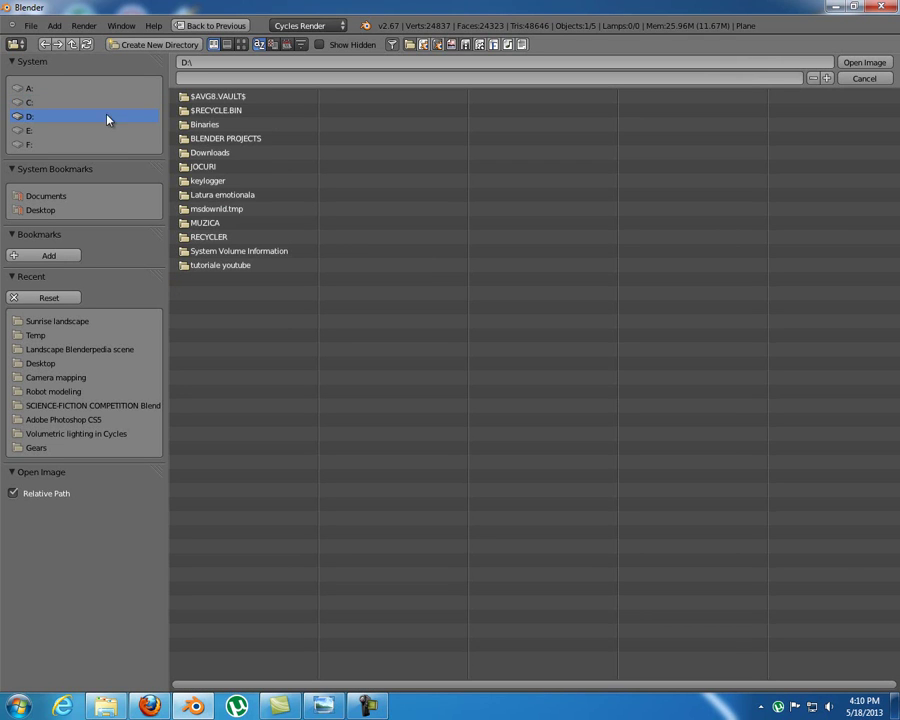
left_click(252, 141)
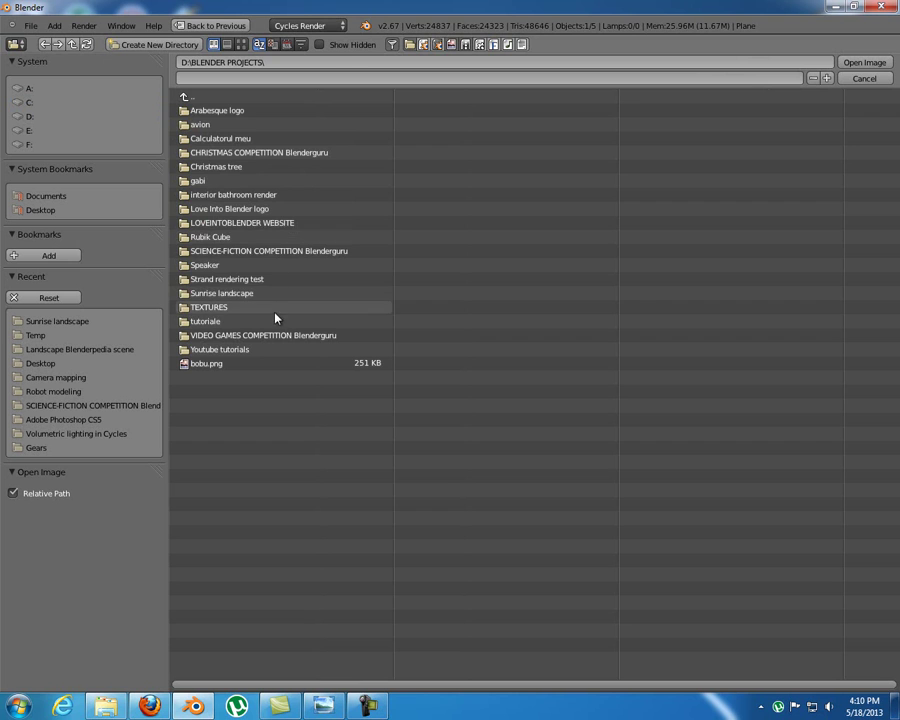
left_click(275, 279)
left_click(186, 96)
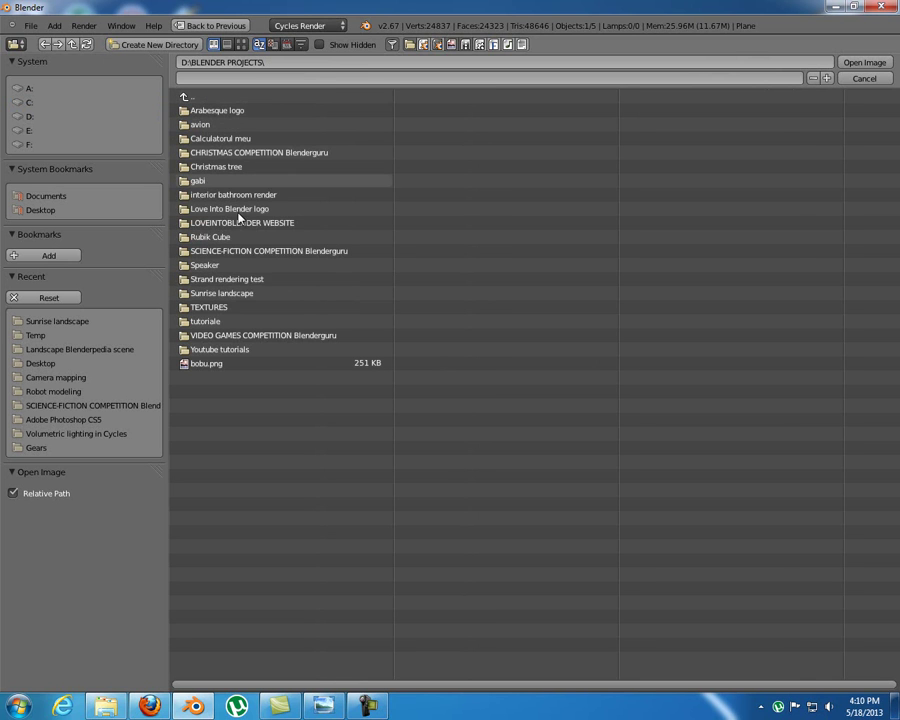
left_click(248, 294)
left_click(241, 44)
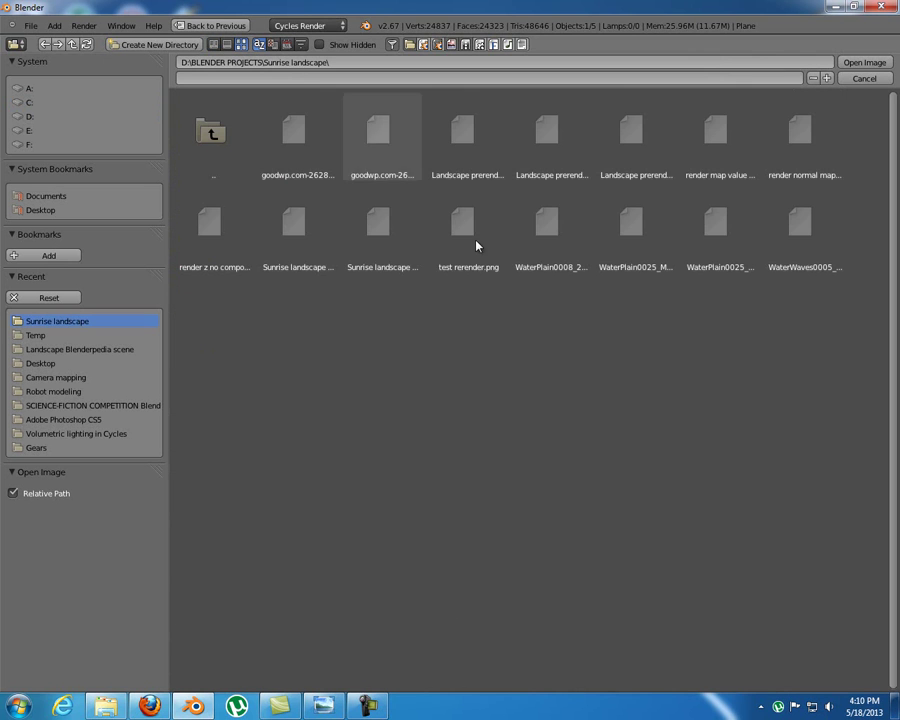
left_click(641, 238)
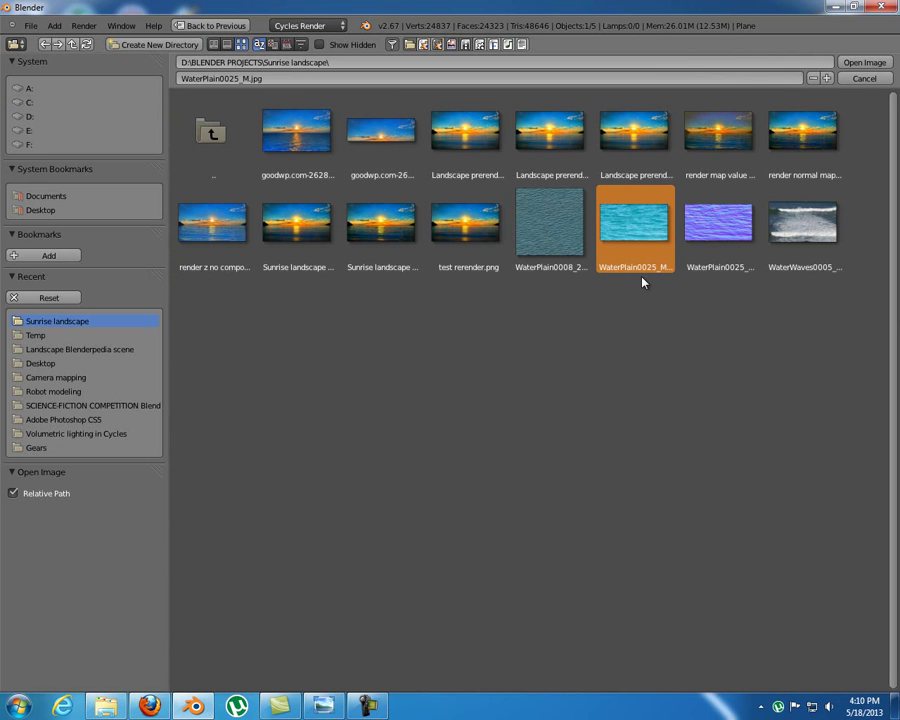
left_click(741, 226)
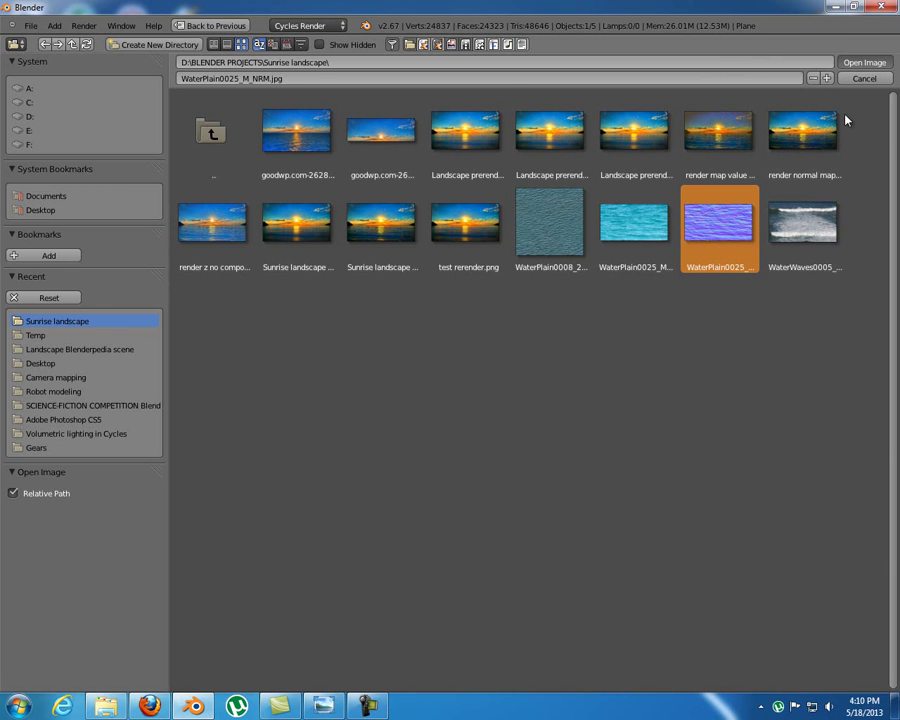
key("Return")
Set the Image Texture's color space to Non-Color Data and move the node farther from the Glossy BSDF
middle_click_drag(520, 324, 532, 301)
scroll(465, 318, "up", 1)
left_click_drag(454, 209, 306, 184)
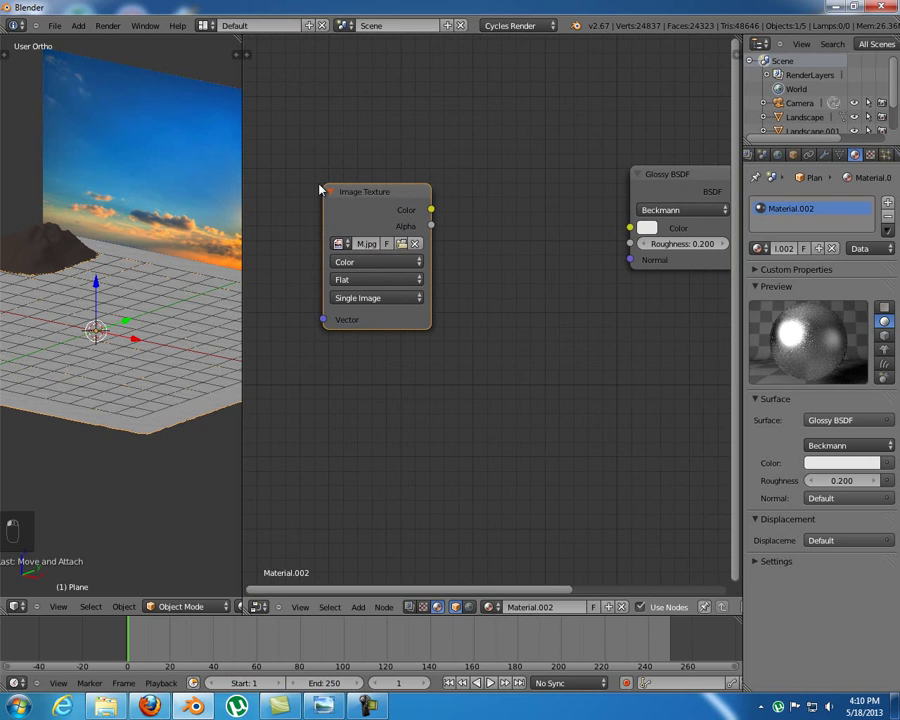
left_click(373, 264)
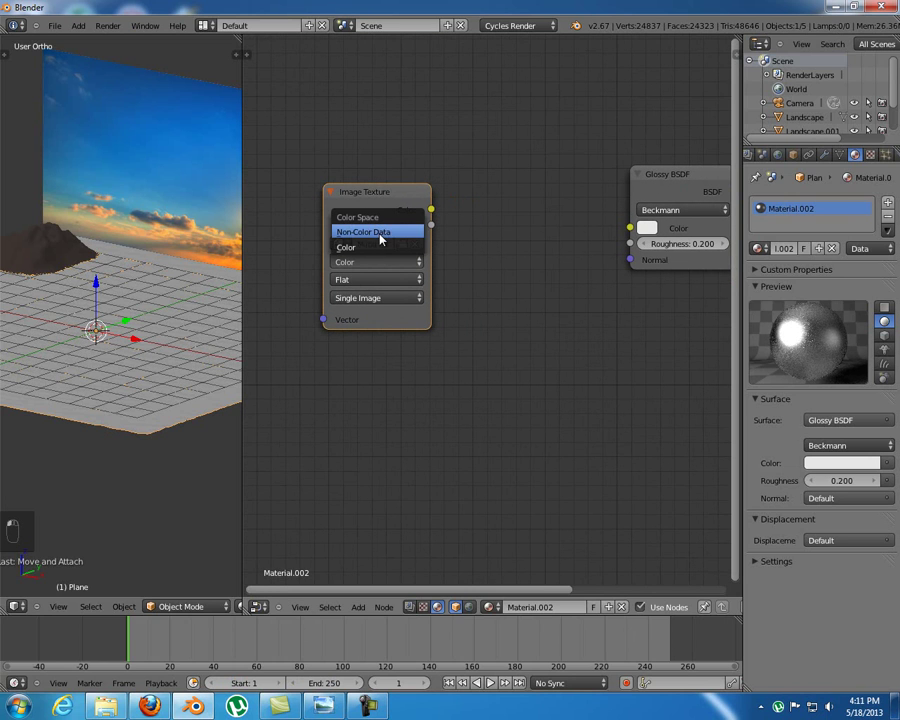
left_click(380, 232)
middle_click_drag(380, 236, 493, 251, "ctrl")
middle_click_drag(532, 297, 390, 183)
left_click_drag(376, 180, 331, 172)
Add a Normal Map node fed by the Image Texture's Color, and connect its Normal output to the Glossy BSDF's Normal input
key("shift+a")
mouse_move(490, 279)
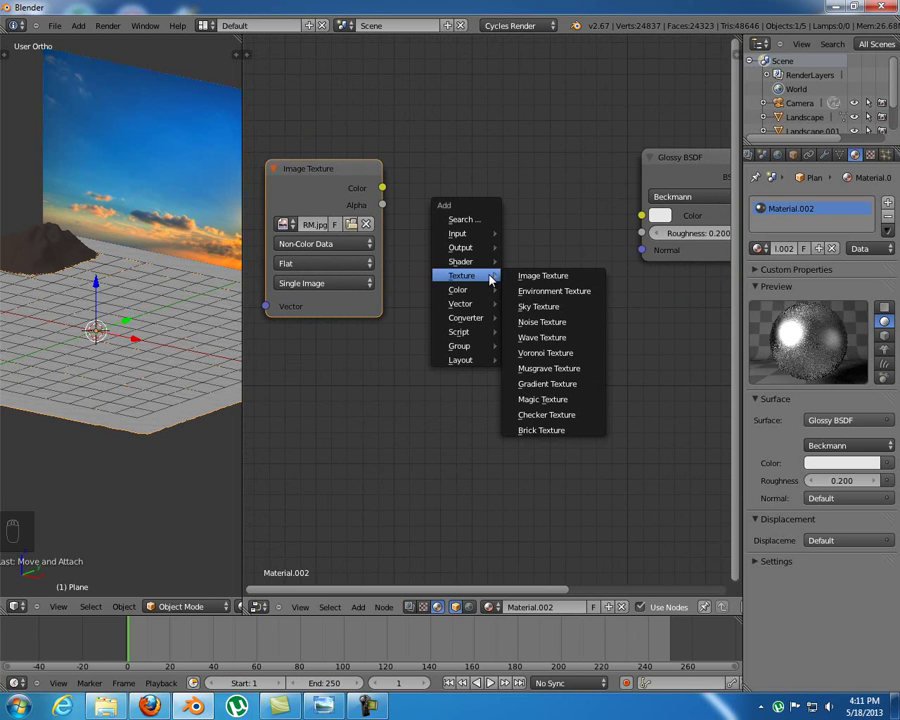
mouse_move(470, 303)
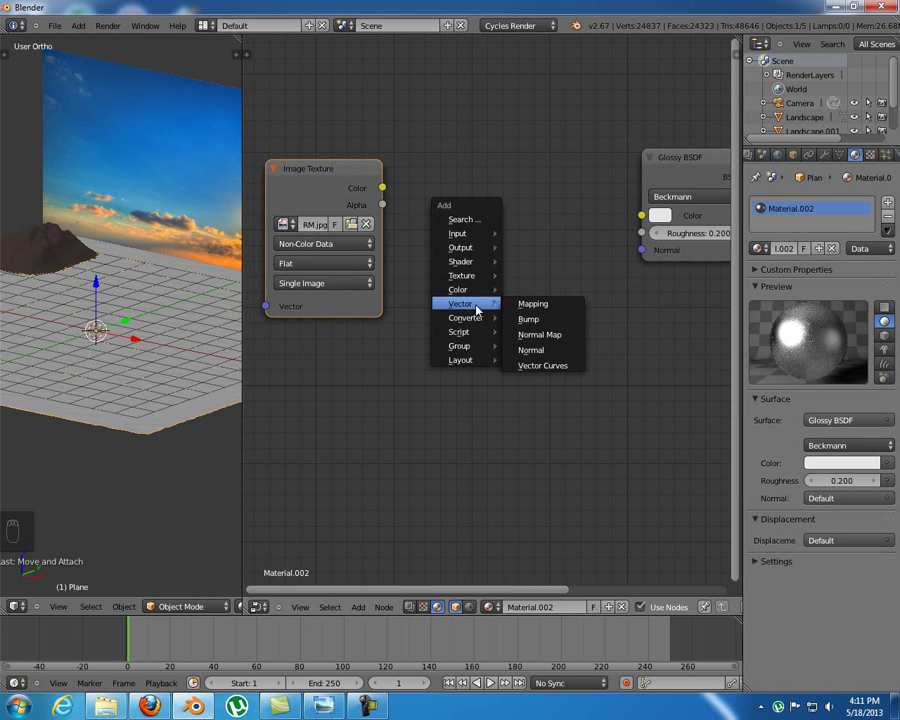
left_click(545, 334)
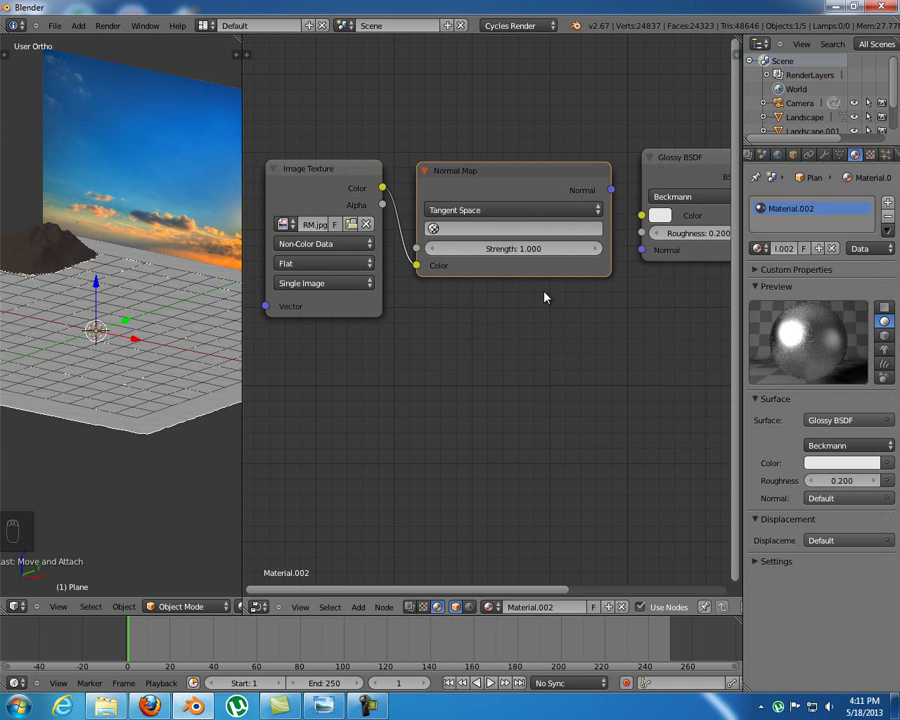
middle_click_drag(506, 302, 362, 306)
left_click_drag(467, 194, 498, 254)
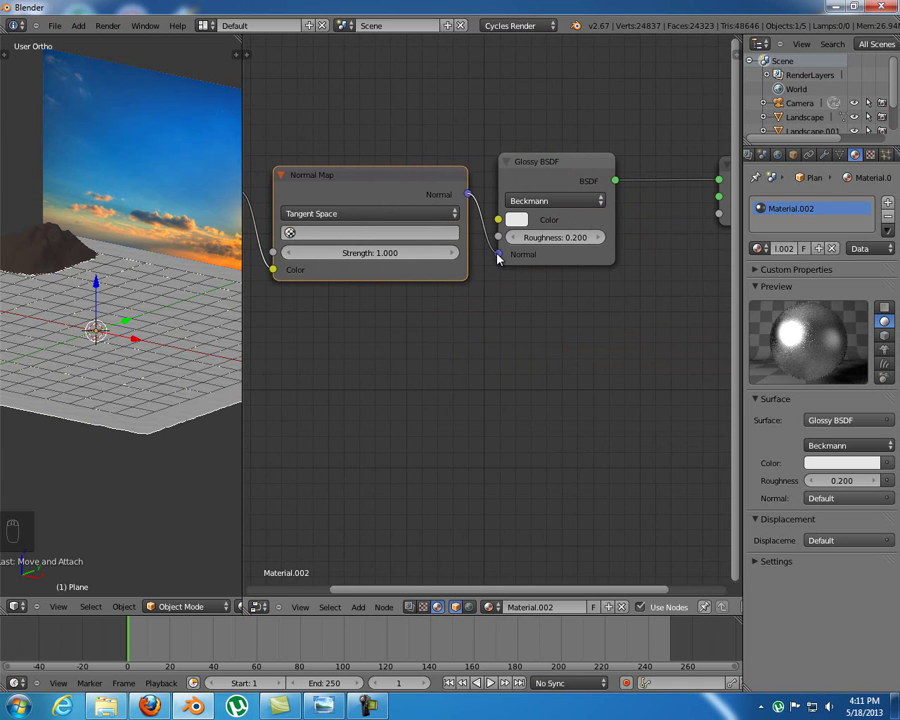
Set the Glossy BSDF's roughness to 0.01, after trying 0.1
middle_click_drag(569, 310, 472, 313)
scroll(510, 317, "up", 3)
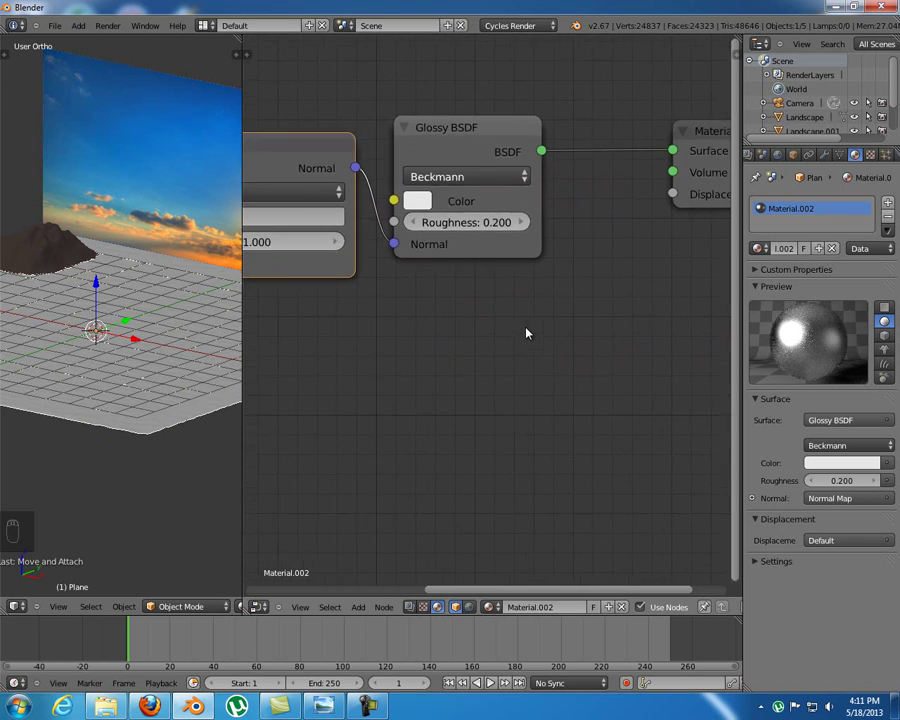
left_click(474, 196)
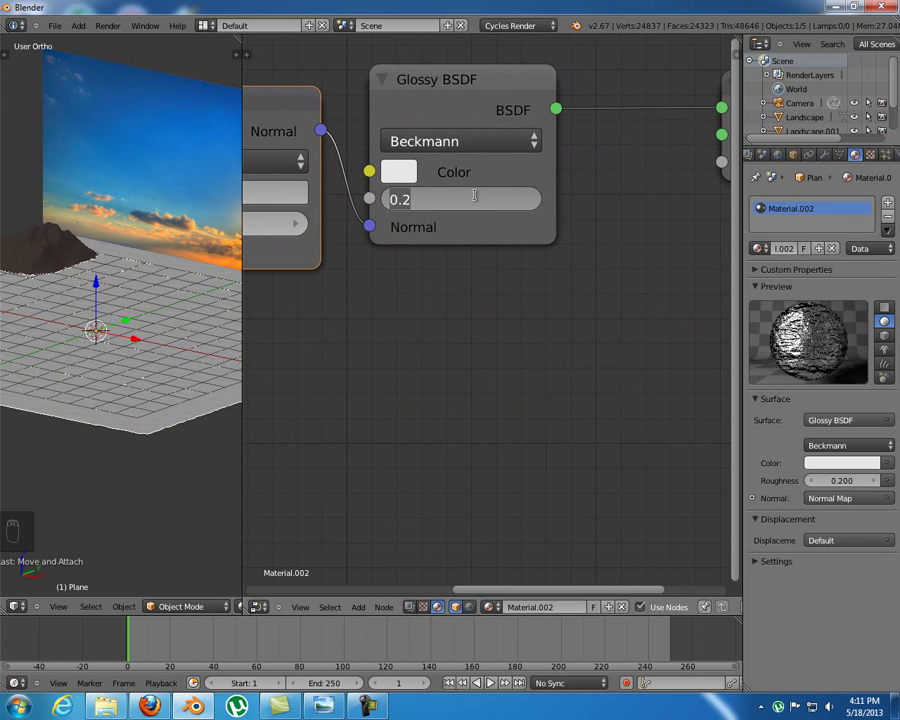
type(".1")
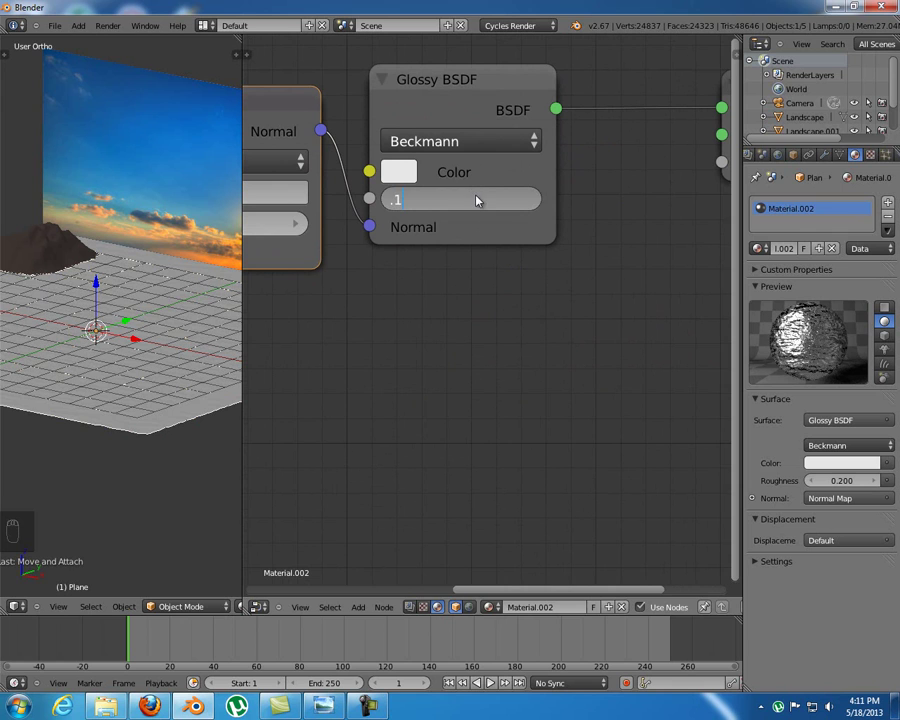
key("Return")
left_click(477, 200)
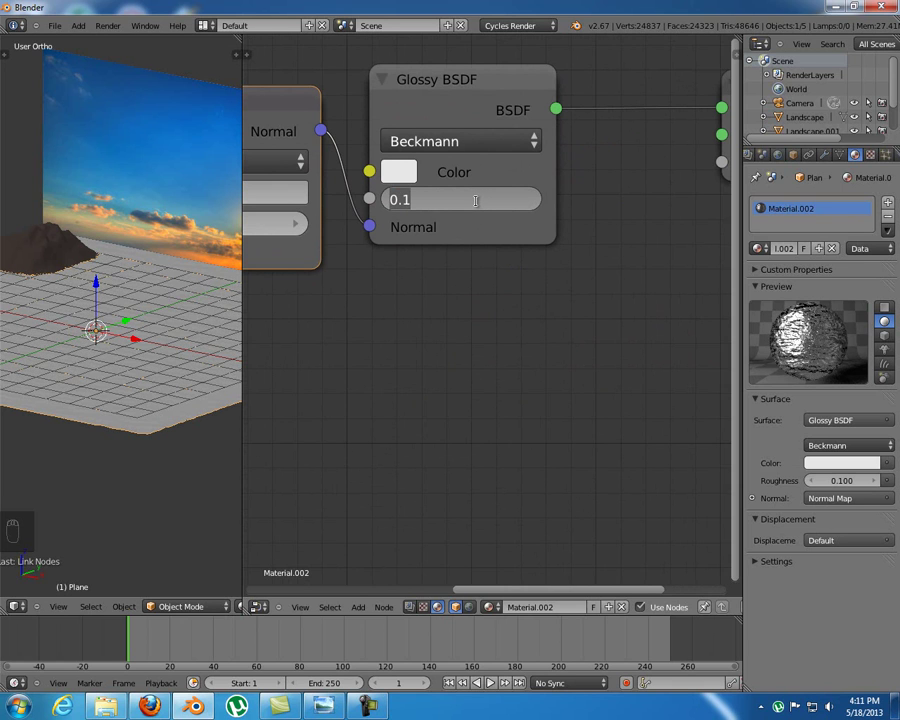
type(".0")
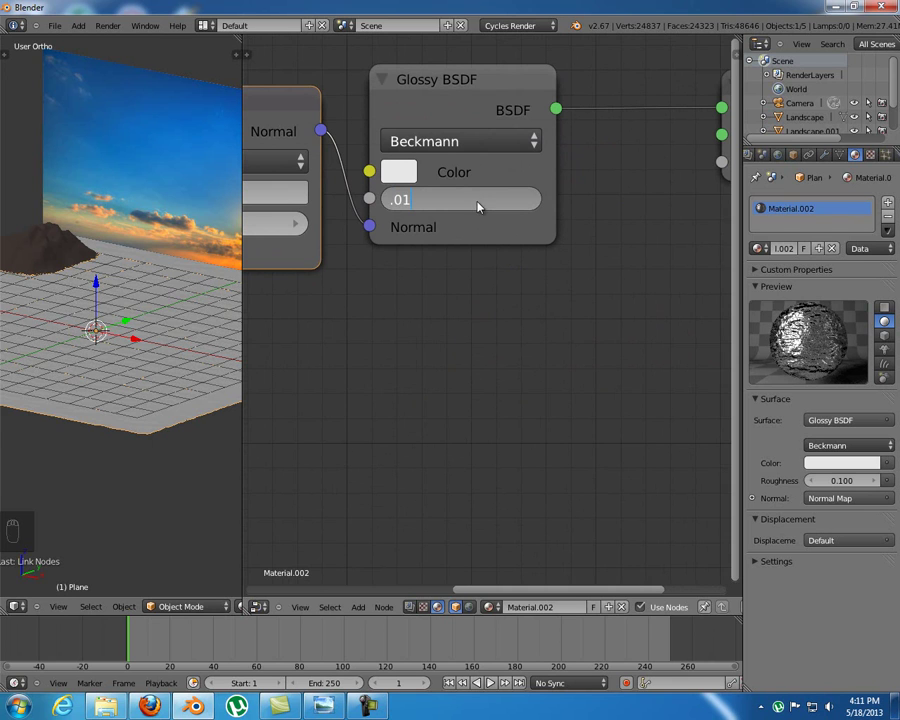
key("Return")
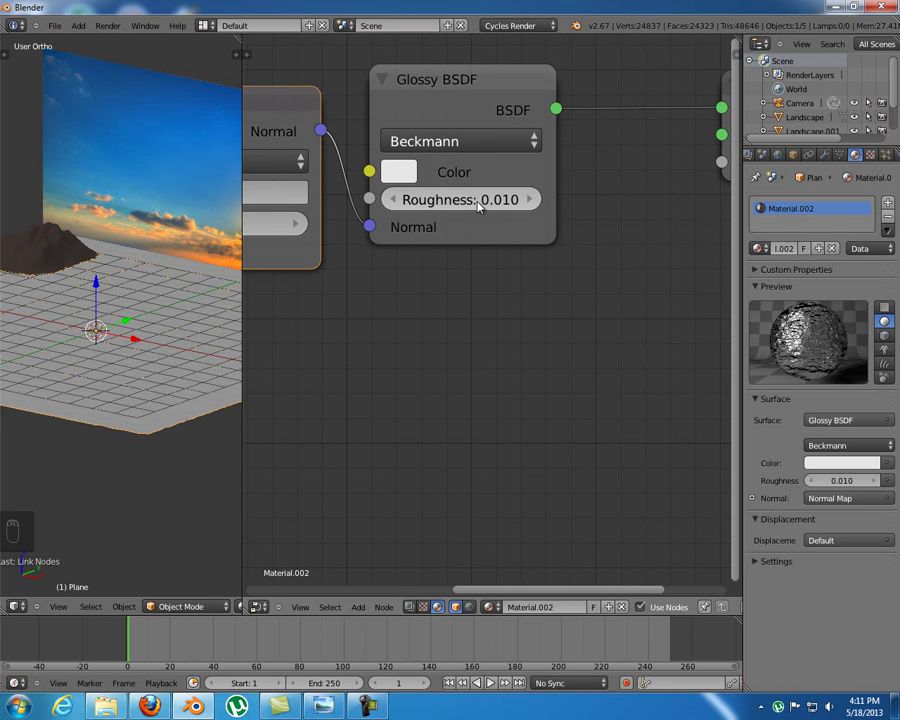
Widen the 3D viewport and preview the scene through the camera with Rendered shading
middle_click_drag(471, 268, 539, 276)
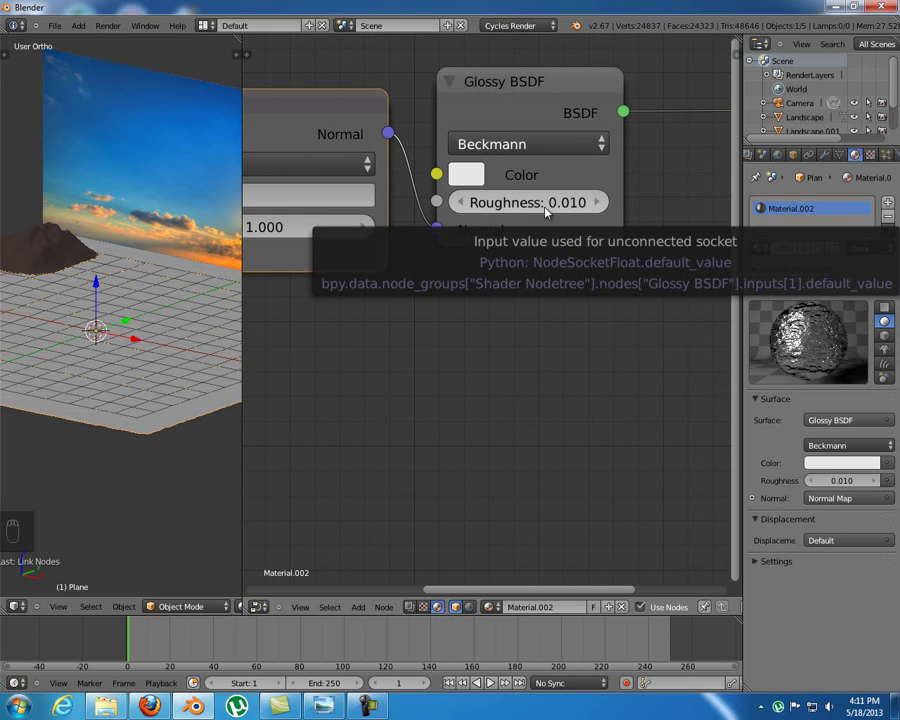
middle_click_drag(532, 237, 634, 285)
scroll(518, 292, "down", 2)
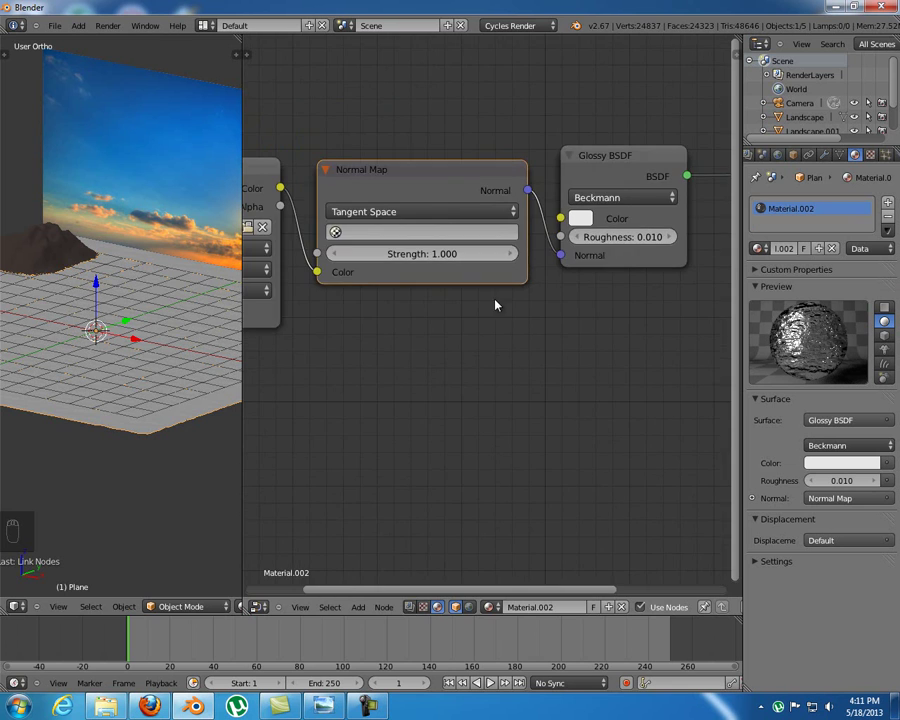
scroll(516, 317, "left", 2, "ctrl")
key("KP_0")
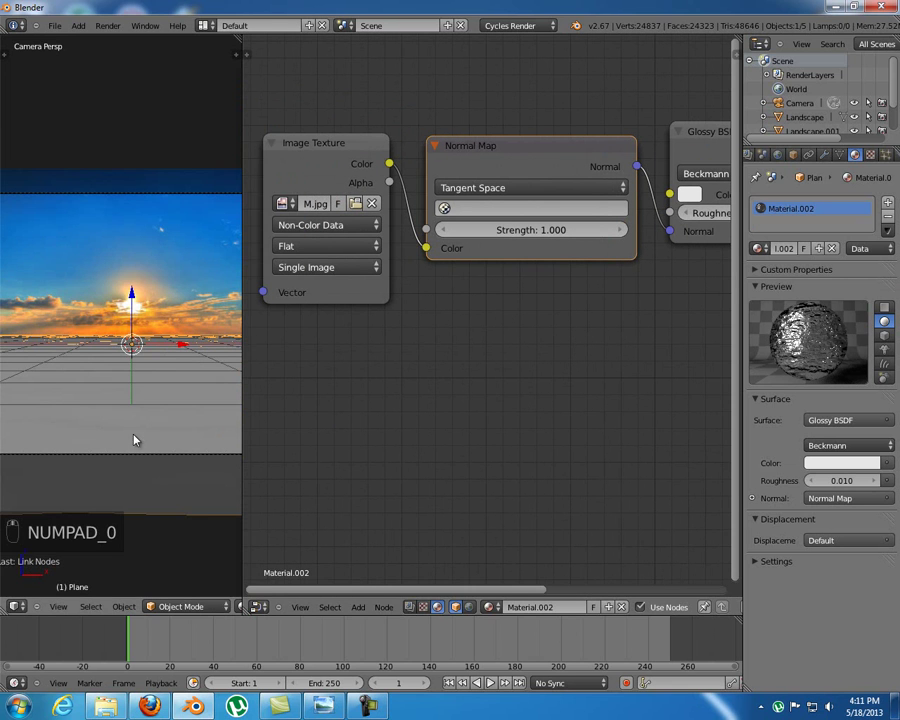
left_click_drag(241, 402, 442, 422)
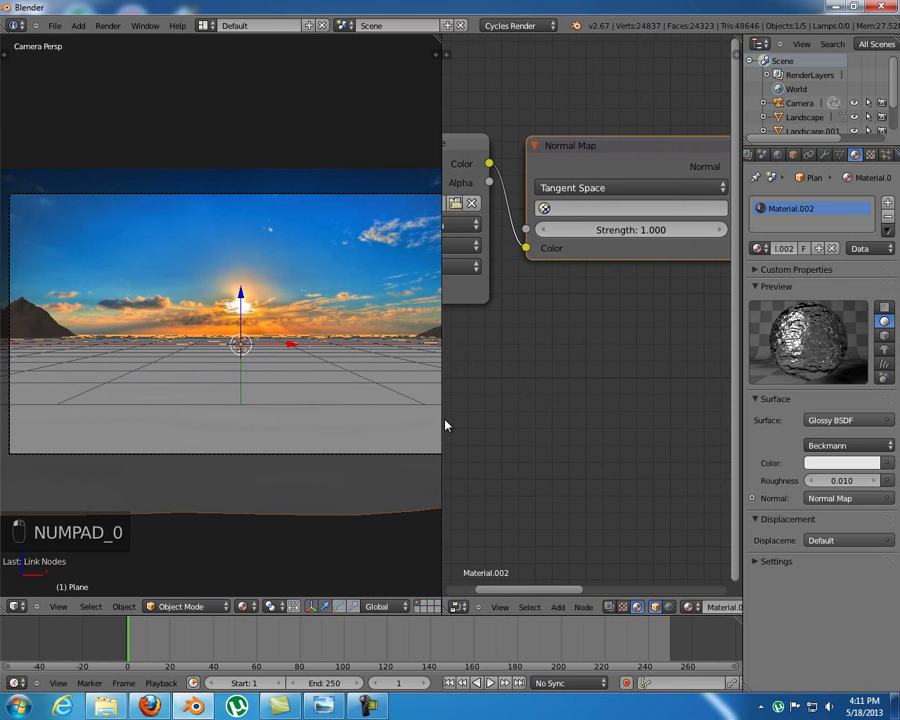
left_click(243, 606)
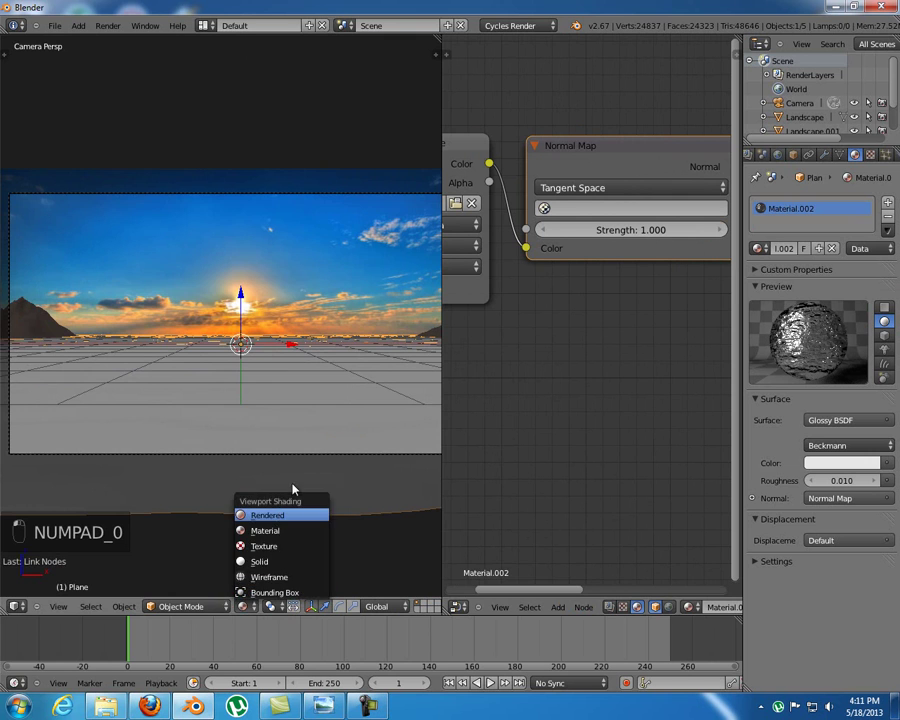
left_click(281, 517)
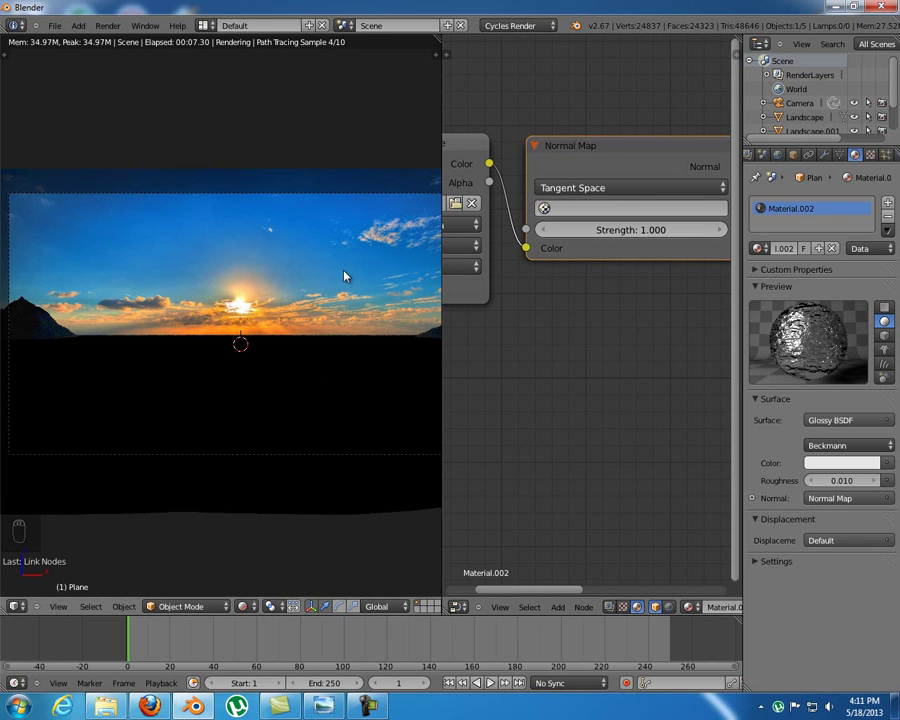
Try Normal Map strengths of 0.1 and 0.0001 on the water material
left_click(627, 232)
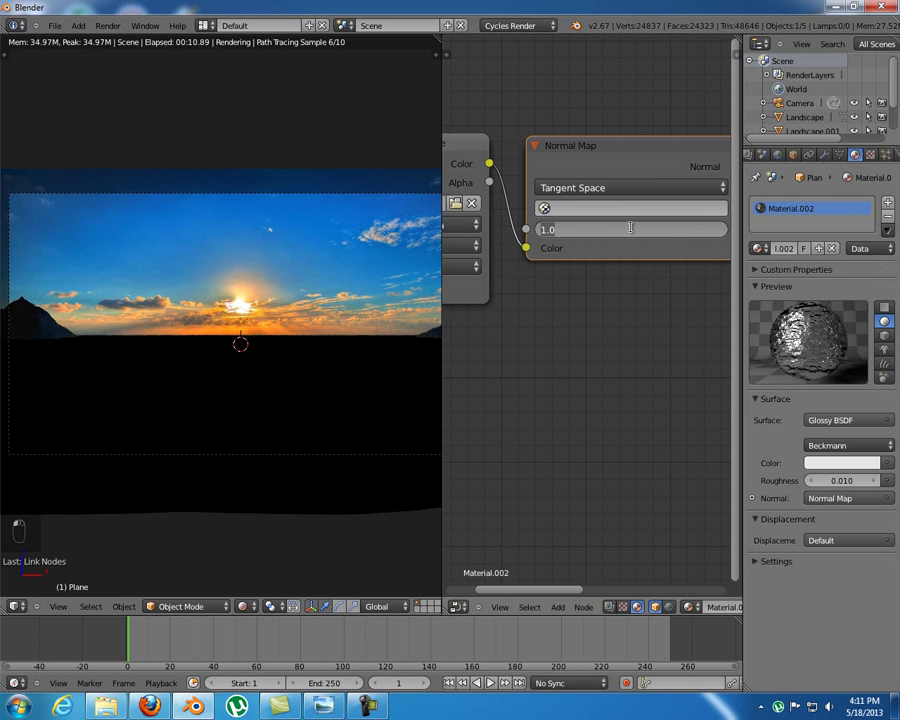
type(".1")
key("Return")
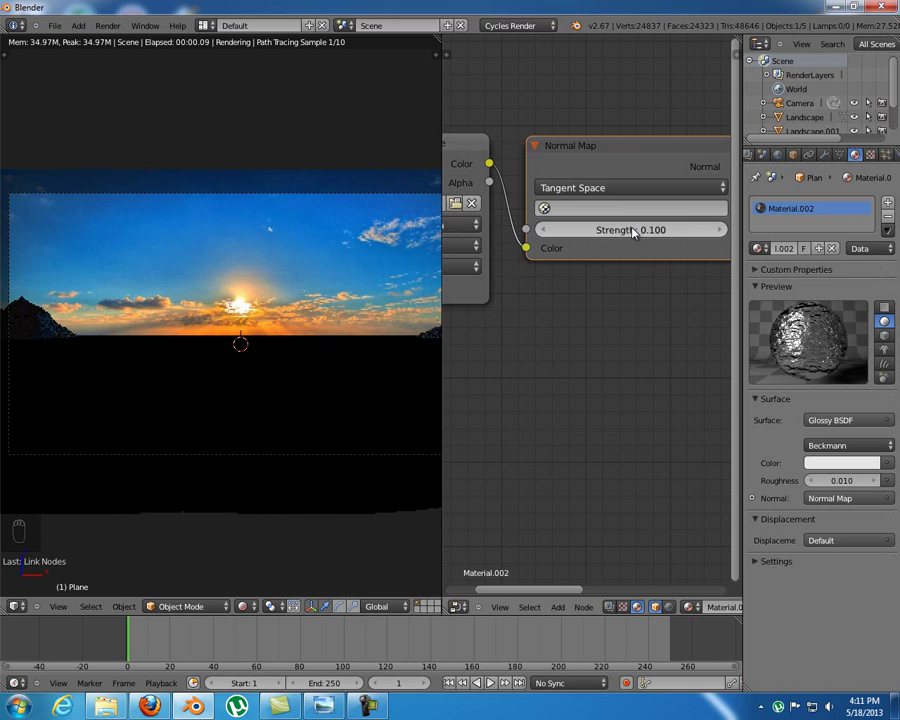
left_click(630, 228)
type("001")
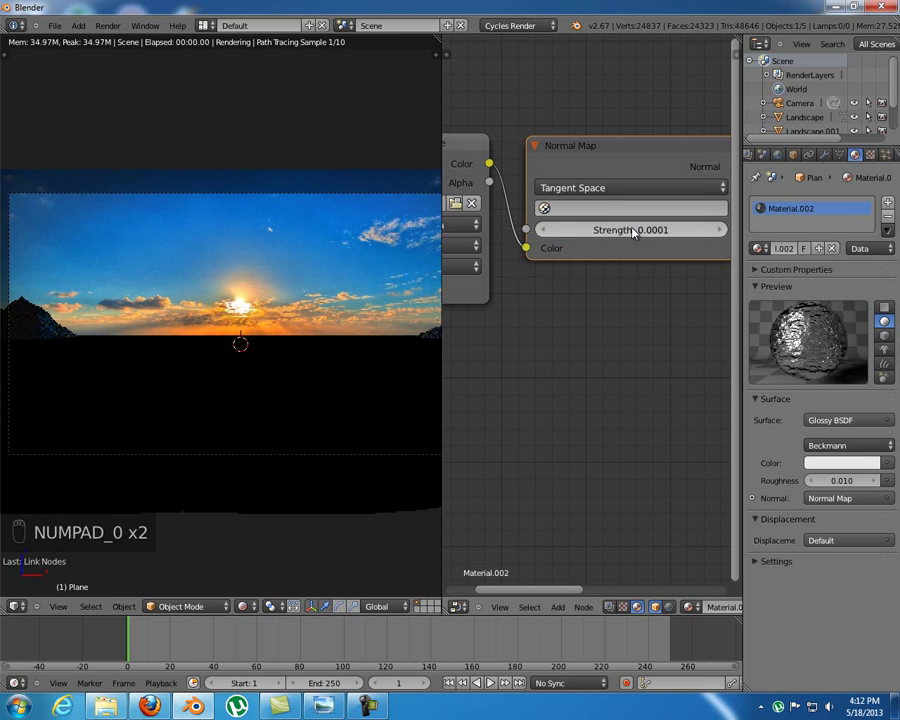
Unwrap the whole water plane with Project From View from the top view, working in Solid shading, and return to Object Mode
left_click(243, 606)
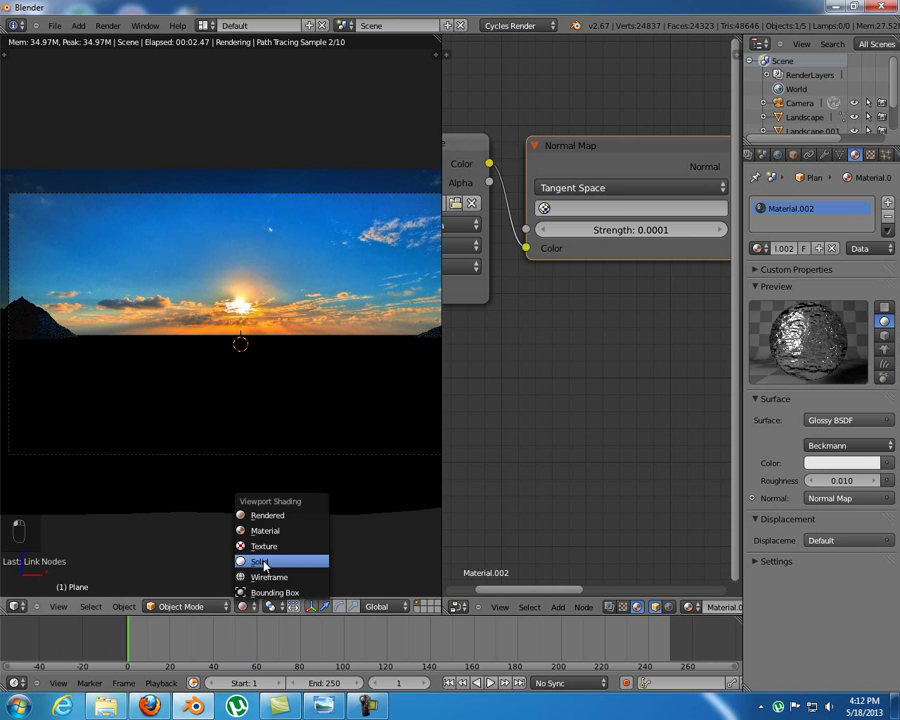
left_click(260, 561)
key("KP_7")
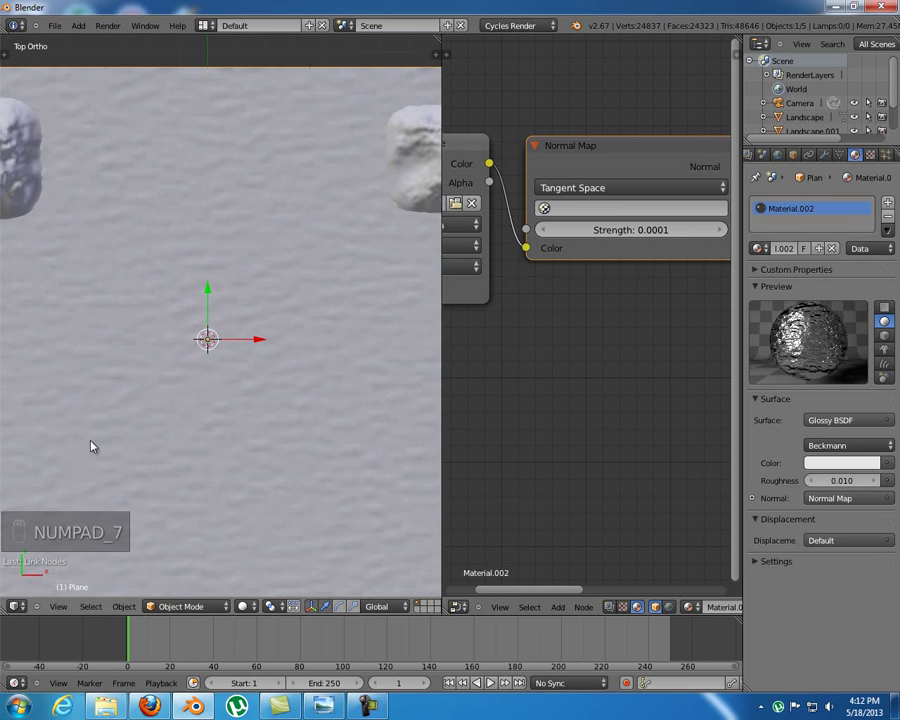
scroll(200, 400, "down", 3)
key("Tab")
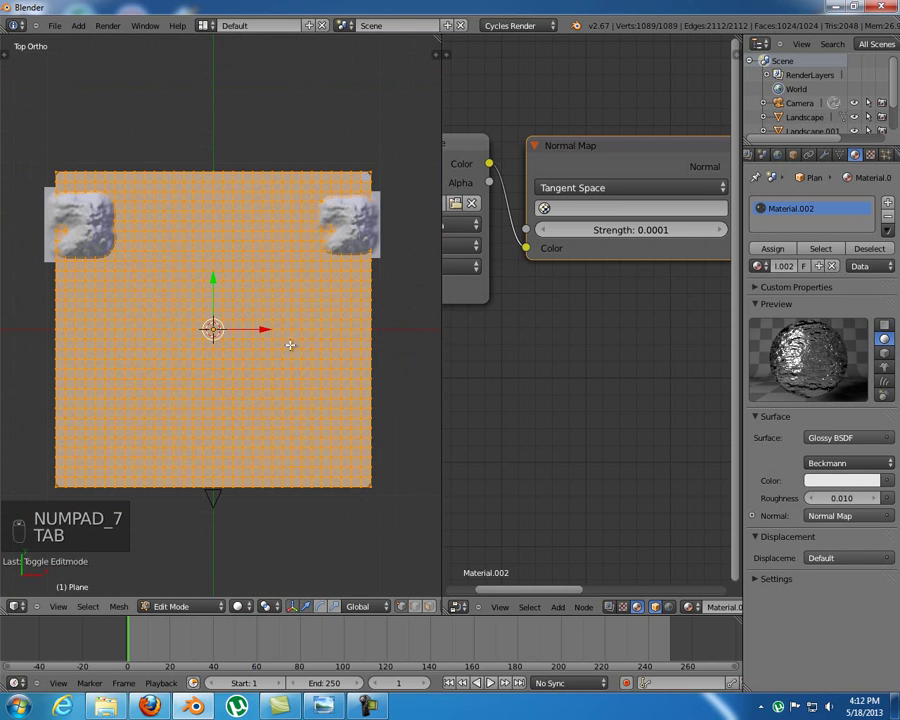
key("u")
left_click(290, 345)
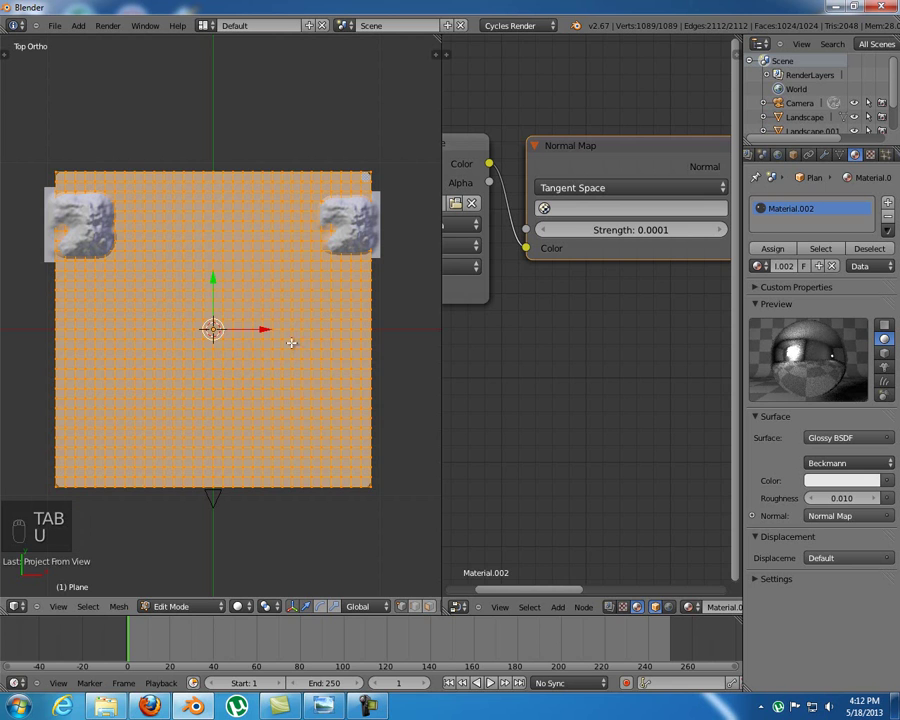
key("Tab")
Preview the unwrapped water through the camera again with Rendered shading
middle_click_drag(267, 388, 267, 335)
key("KP_0")
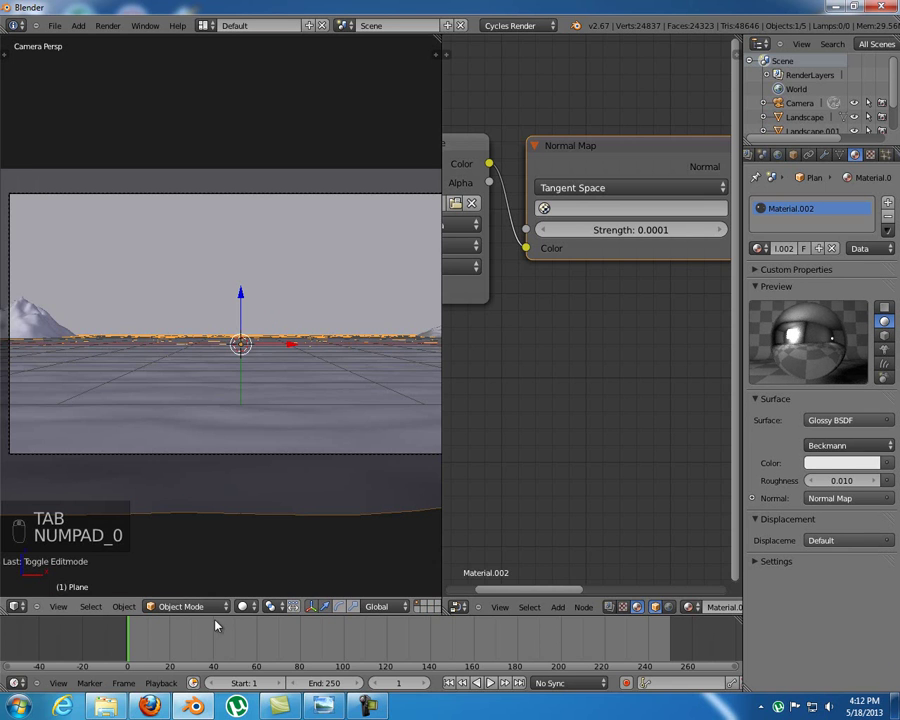
left_click(242, 606)
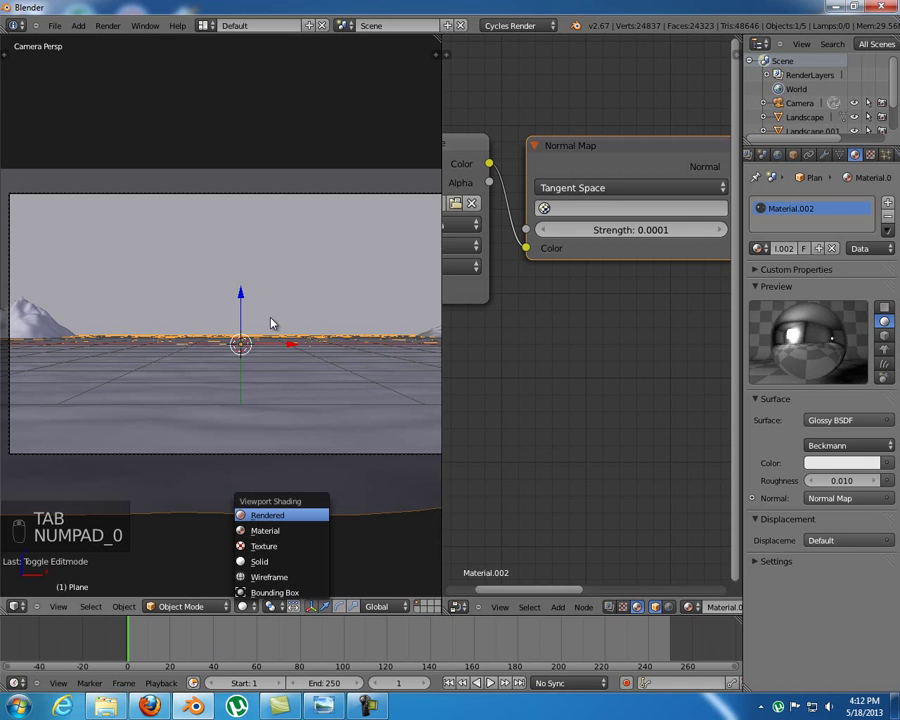
key("Return")
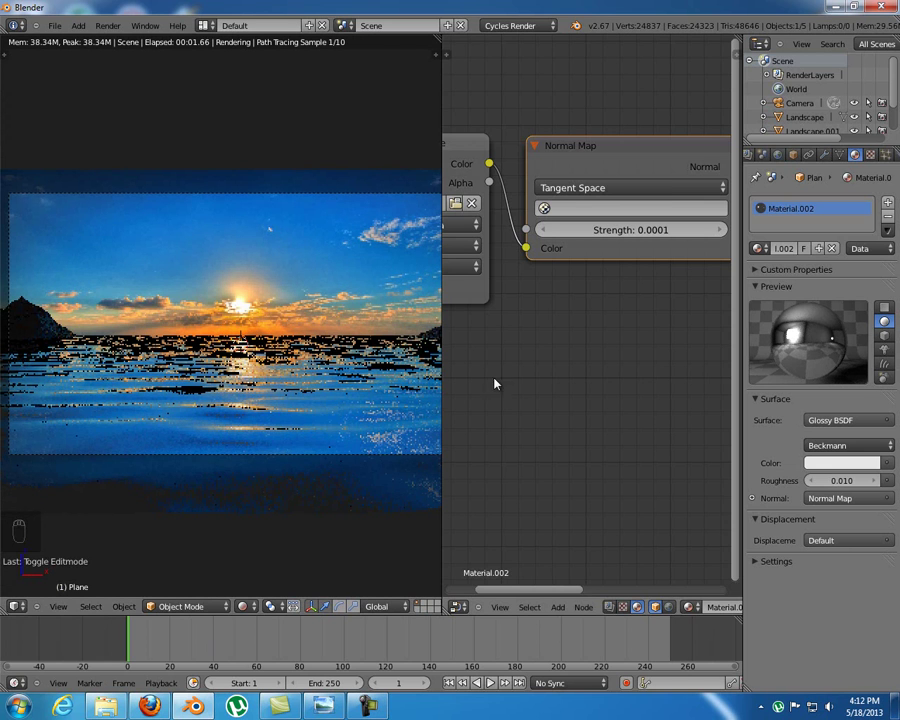
Try Normal Map strengths of 0.01 and 0.5 against the rendered preview
middle_click_drag(648, 372, 544, 376)
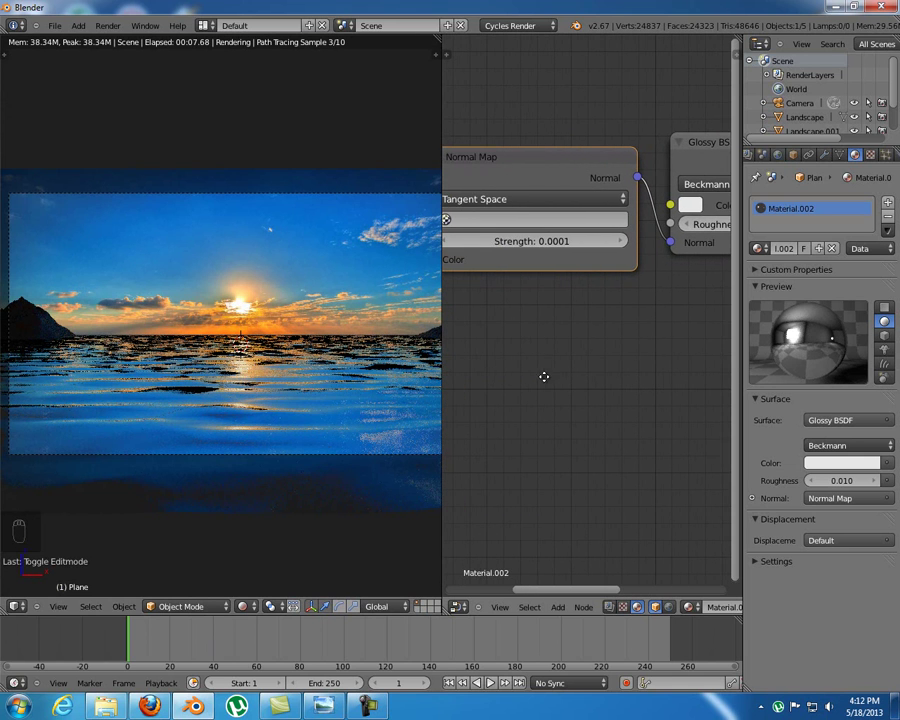
left_click(539, 243)
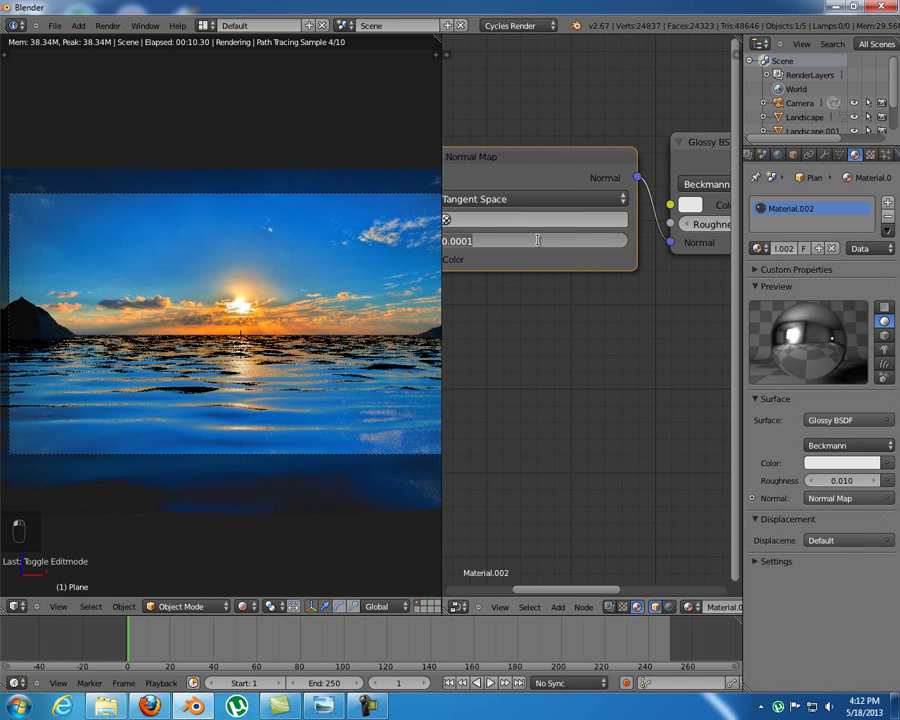
type("01")
key("Return")
middle_click_drag(583, 400, 612, 398)
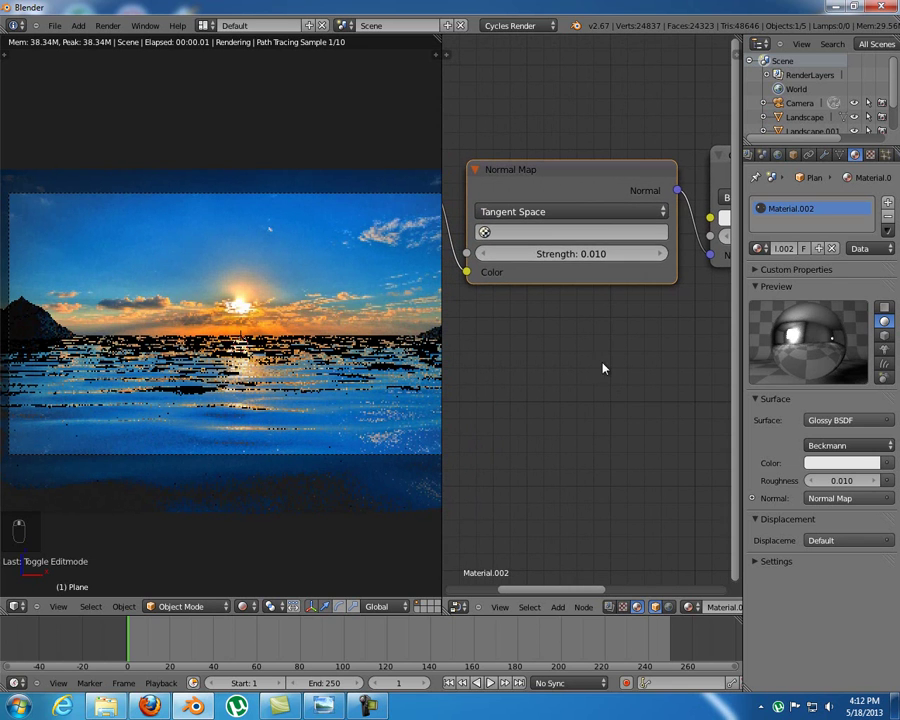
left_click(574, 254)
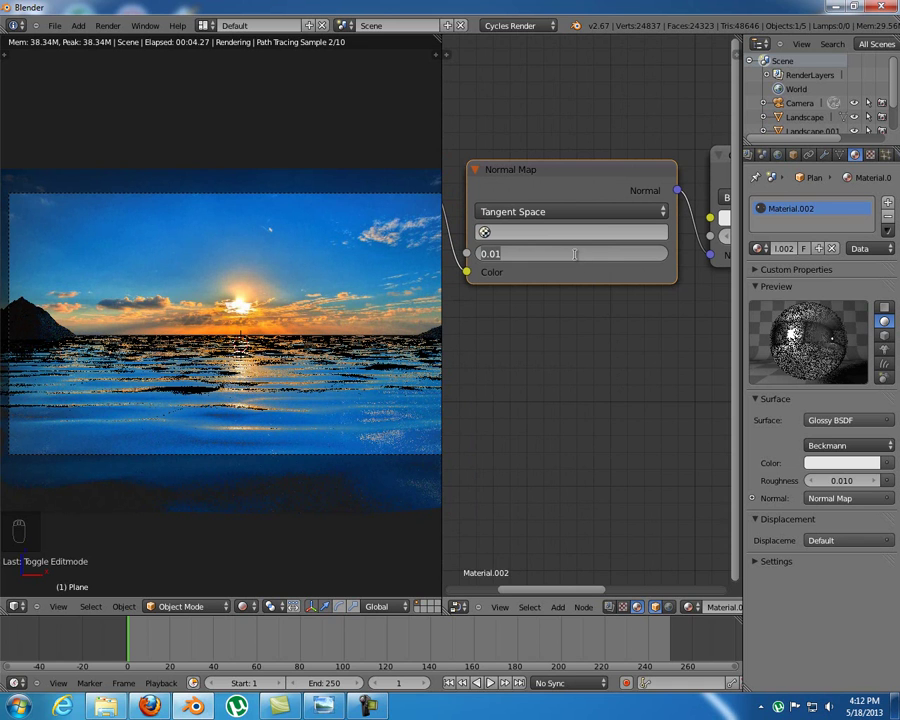
type("5")
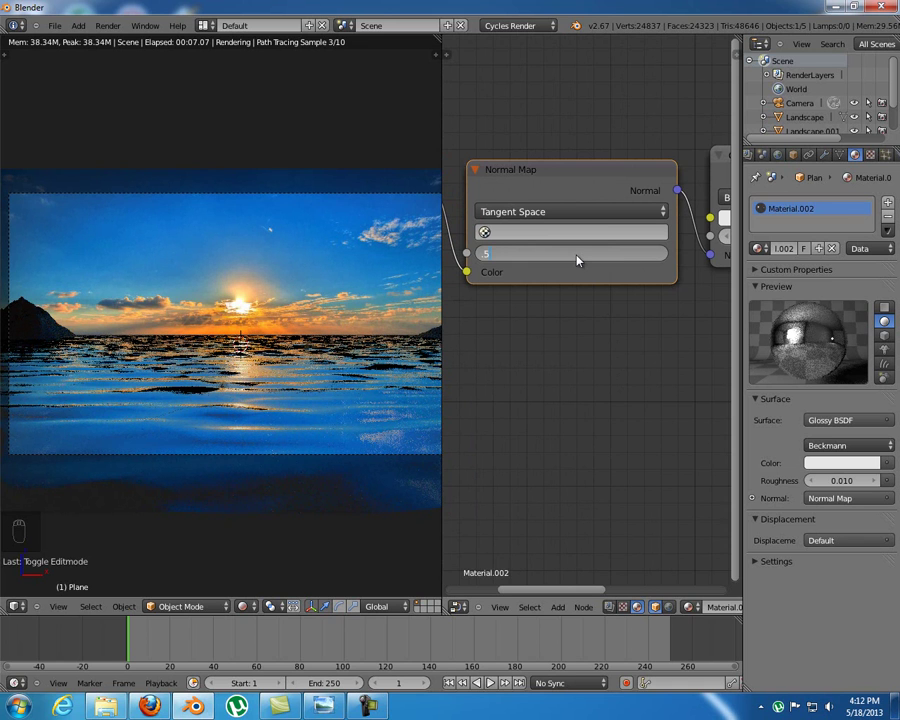
key("Return")
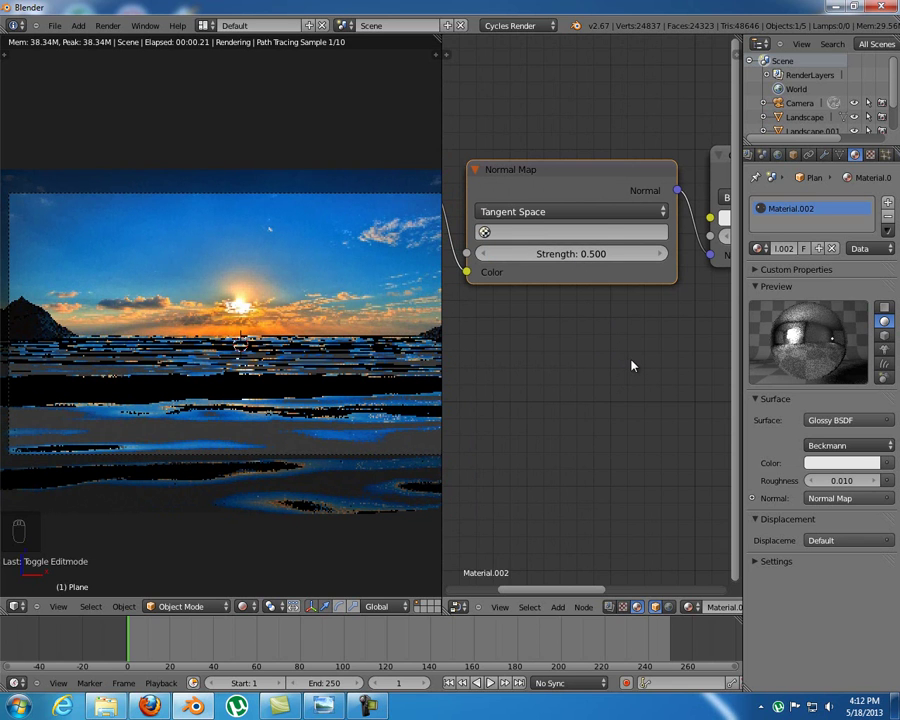
Set the Normal Map node's strength to 0.08
middle_click_drag(367, 364, 639, 376)
left_click(566, 266)
type("0")
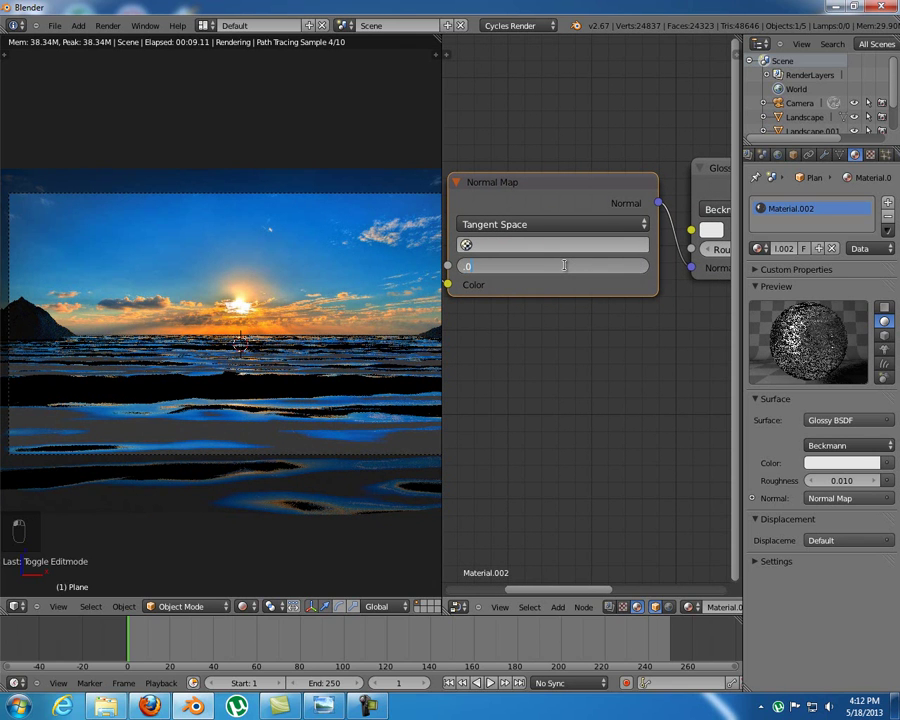
type("08")
key("Return")
middle_click_drag(613, 347, 603, 353)
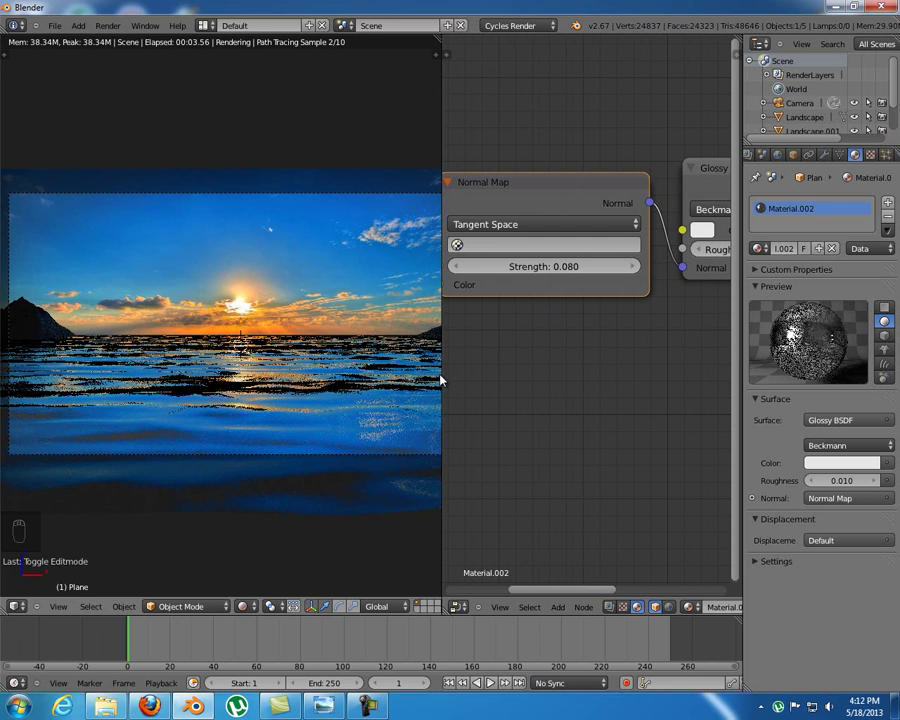
Try a strength of 0.005 on the water plane's Displace modifier against the rendered preview
left_click_drag(440, 380, 398, 376)
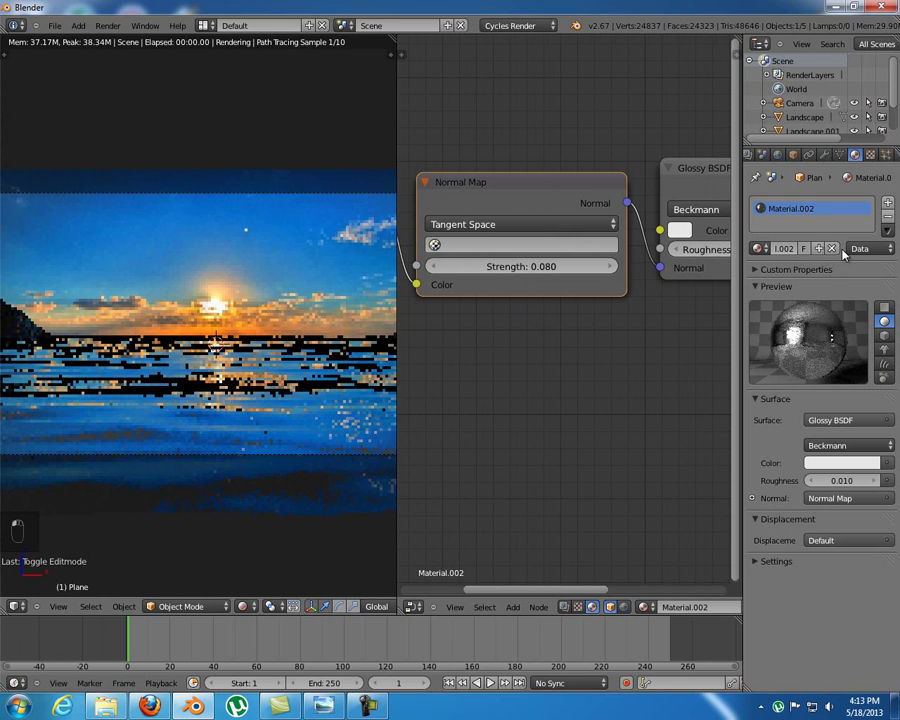
left_click(824, 155)
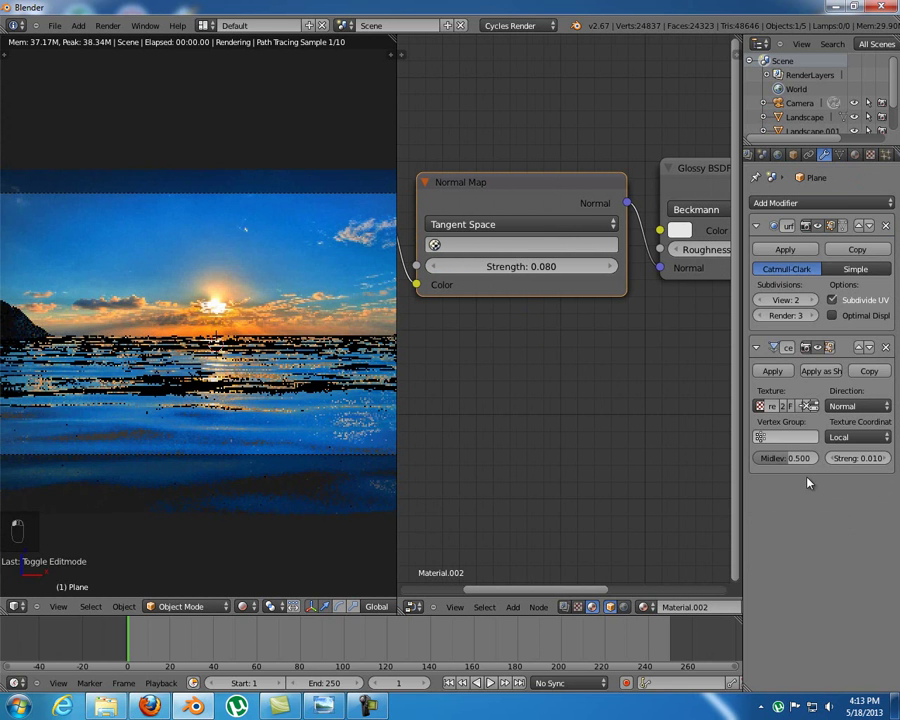
middle_click_drag(591, 380, 613, 382)
scroll(595, 388, "up", 3)
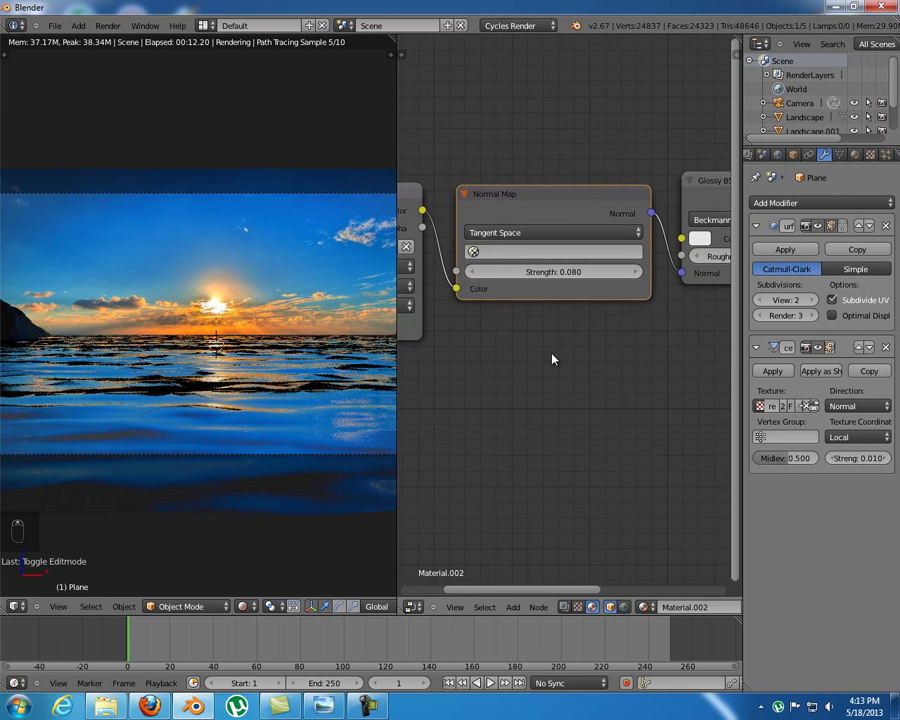
scroll(560, 310, "up", 1)
left_click(856, 460)
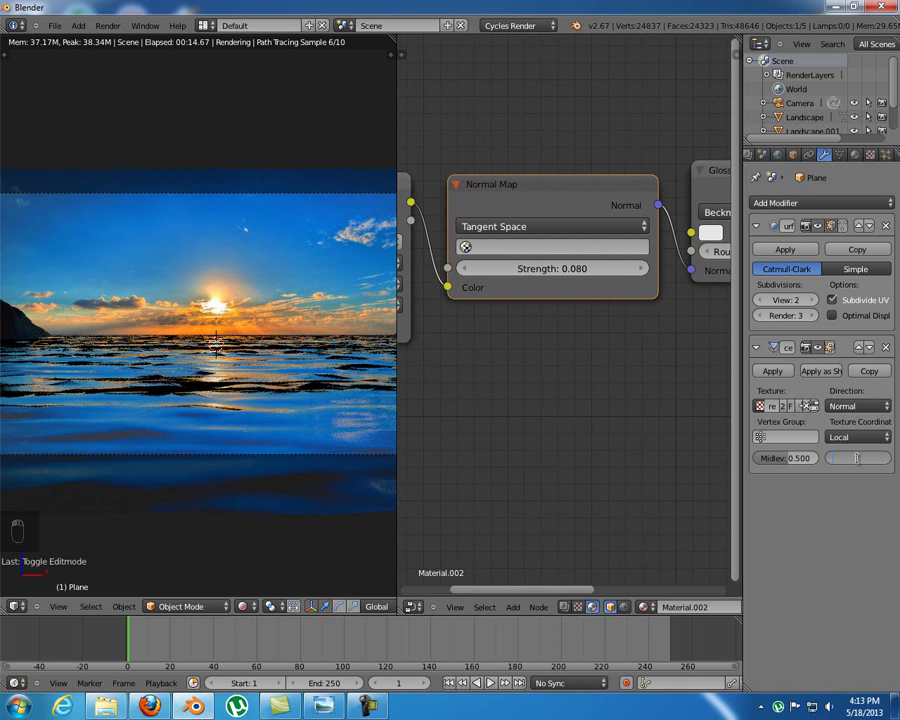
type("005")
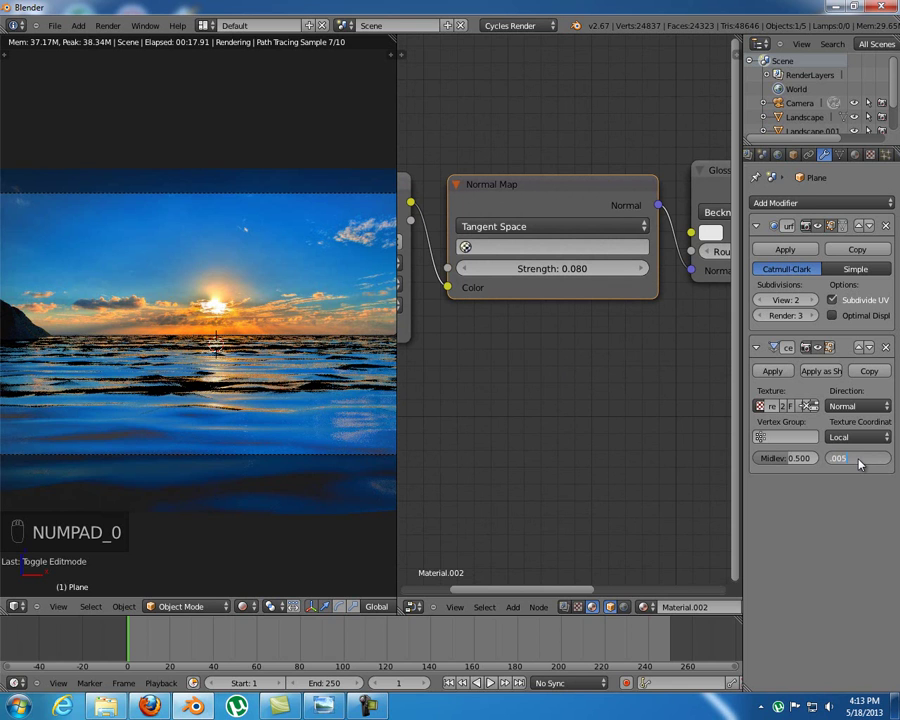
key("Return")
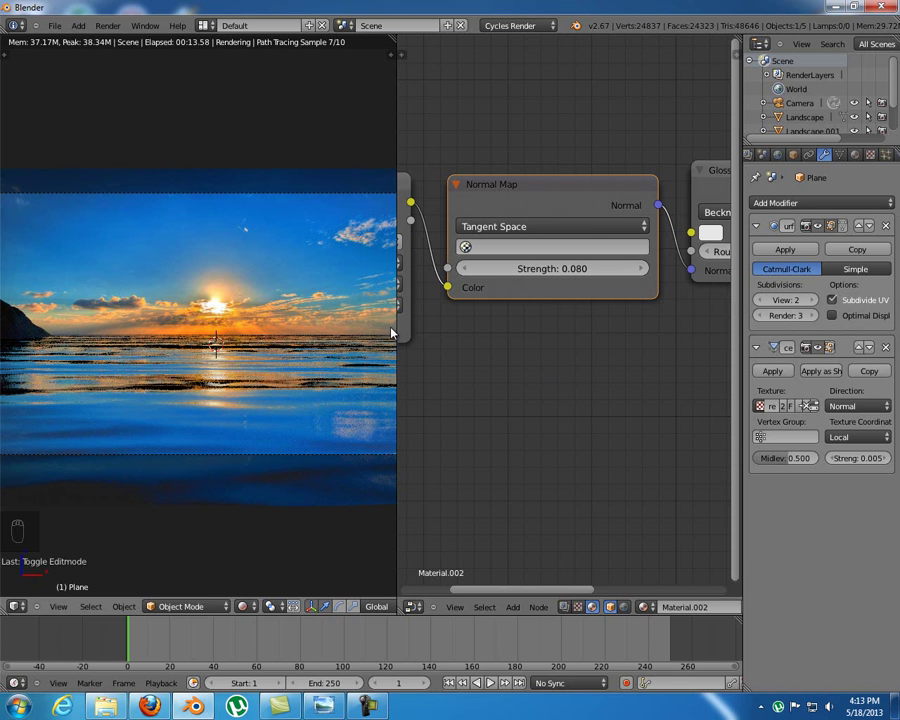
Widen the camera preview and set the water's Subdivision Surface view level to 3 in Solid shading, then restore Rendered shading
left_click_drag(397, 334, 508, 334)
middle_click_drag(441, 354, 386, 343, "shift")
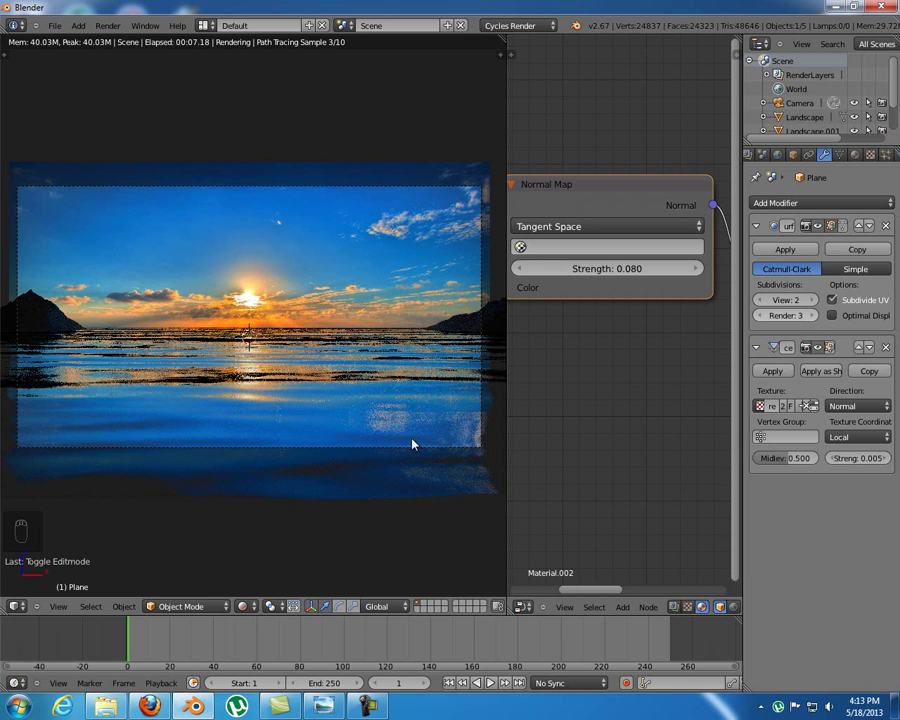
left_click(241, 606)
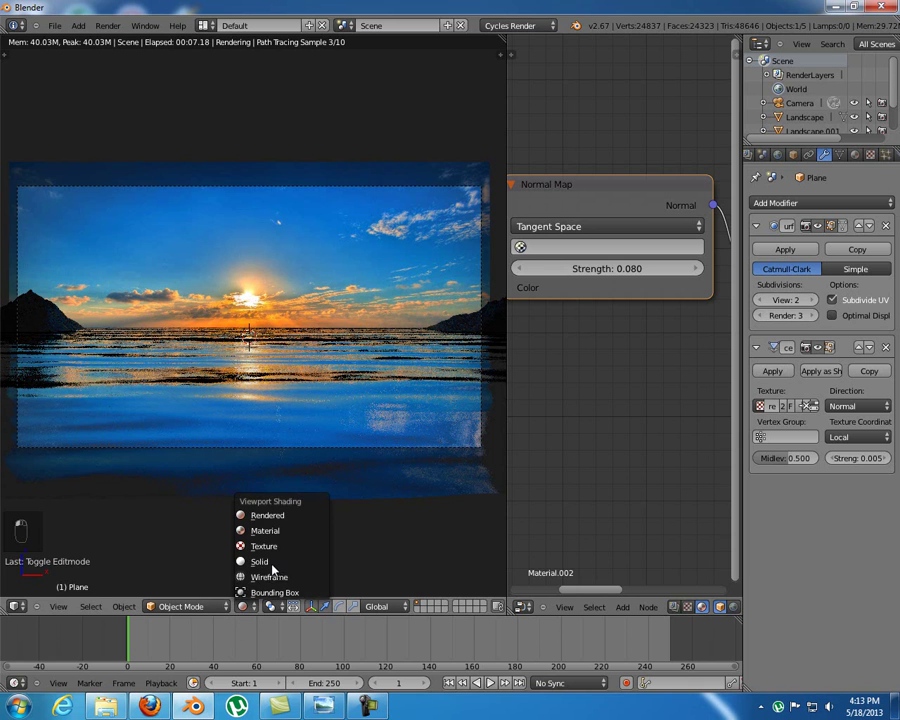
left_click(268, 560)
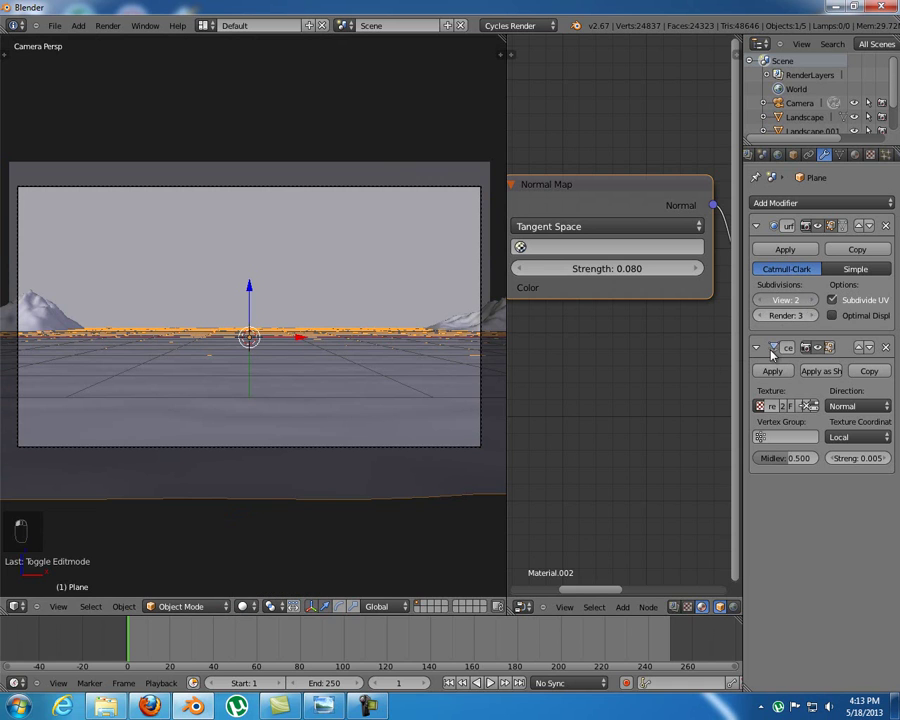
left_click(811, 300)
left_click(243, 606)
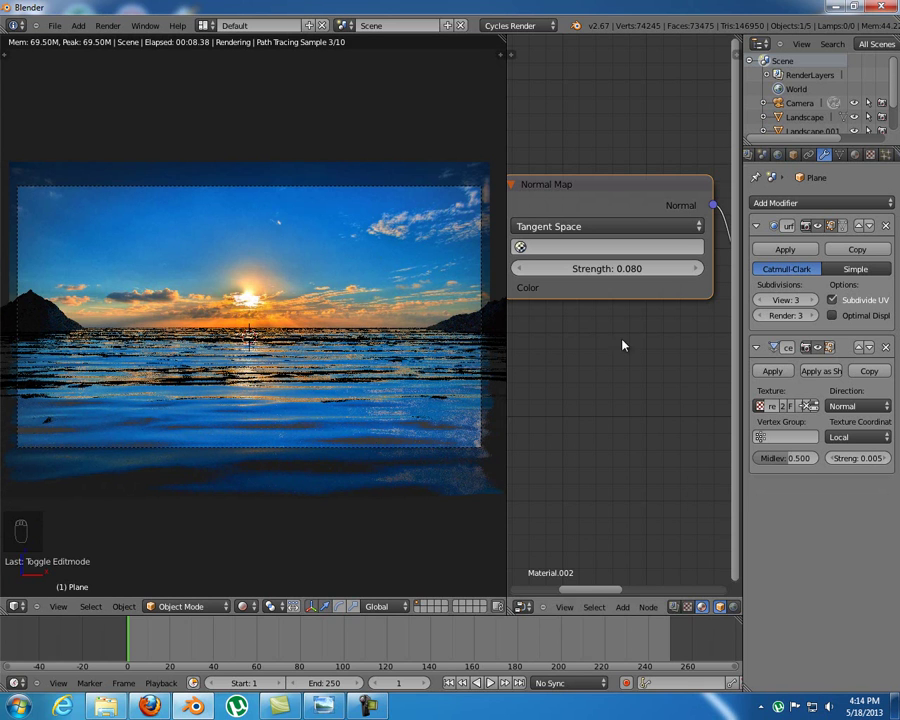
Set the strength of the water plane's Displace modifier to 0.003
middle_click_drag(609, 348, 553, 334)
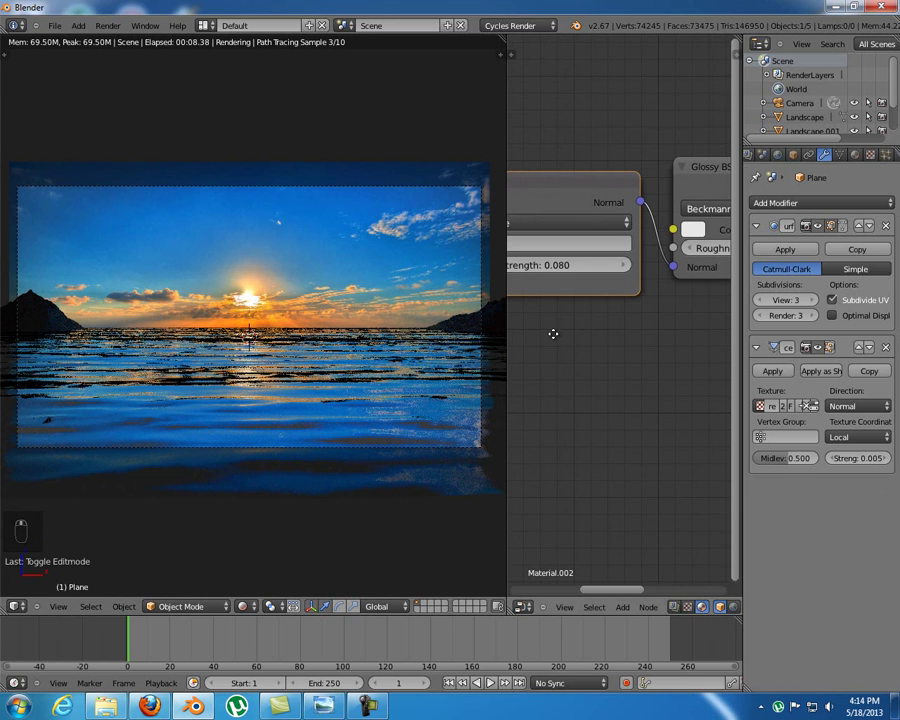
left_click(865, 459)
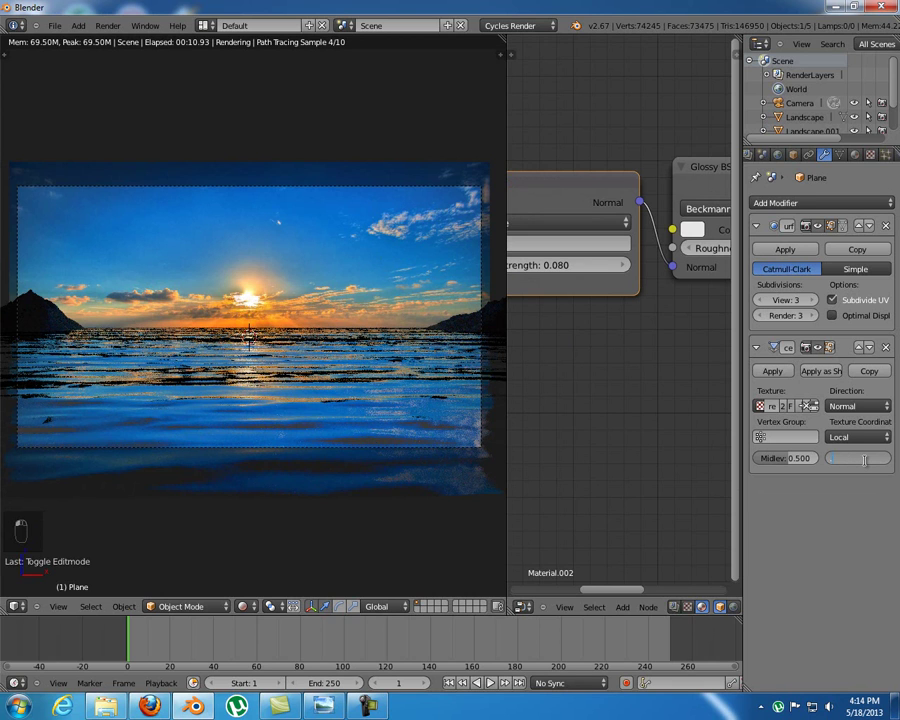
type("0.003")
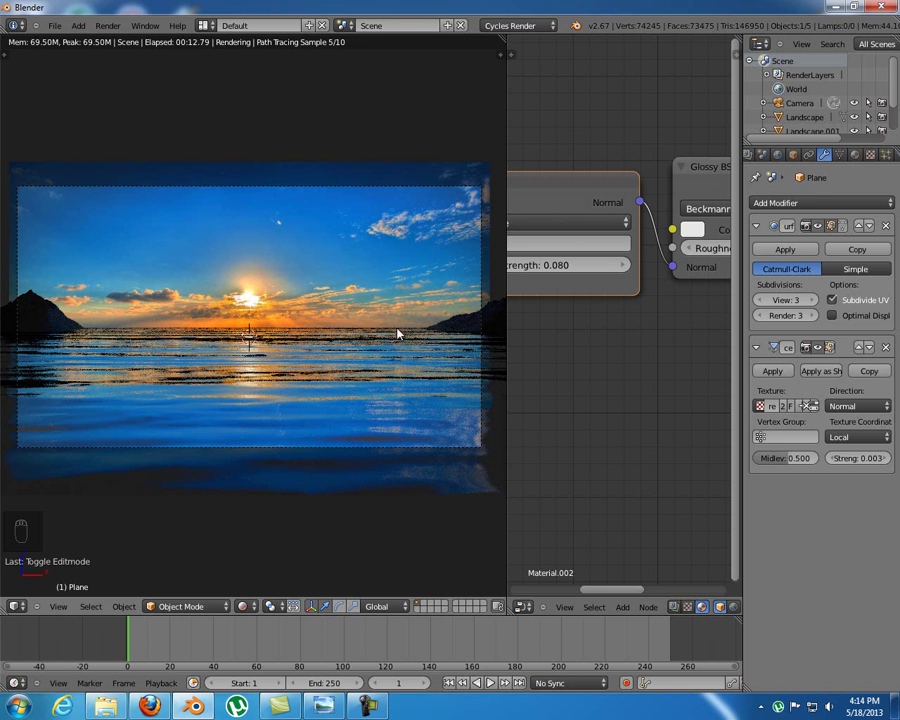
middle_click_drag(572, 357, 592, 353)
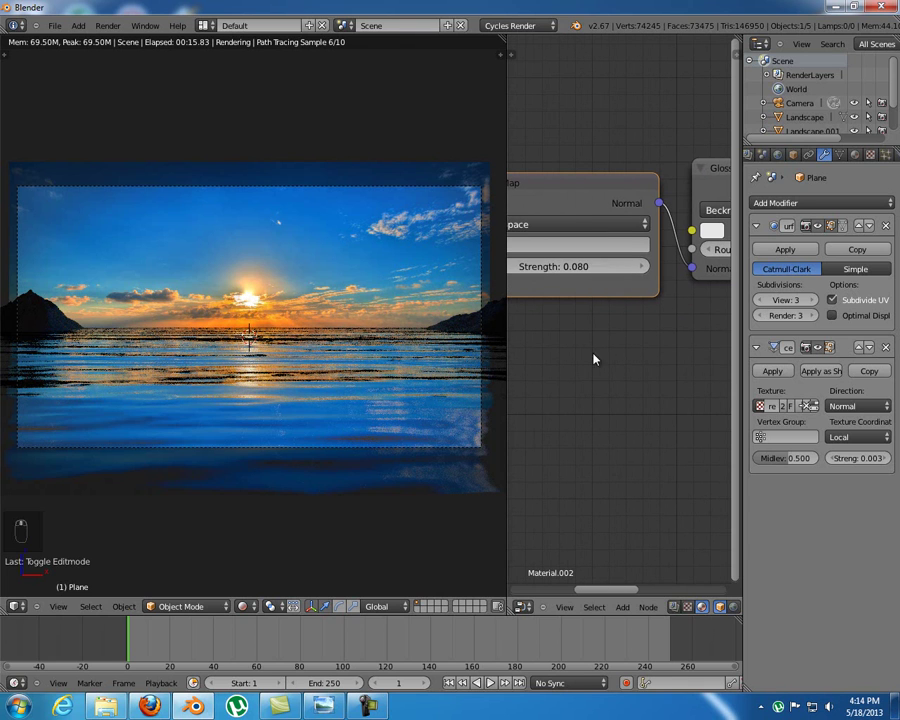
Set the strength of the Normal Map node feeding the water's Glossy BSDF to 0.075
left_click(579, 264)
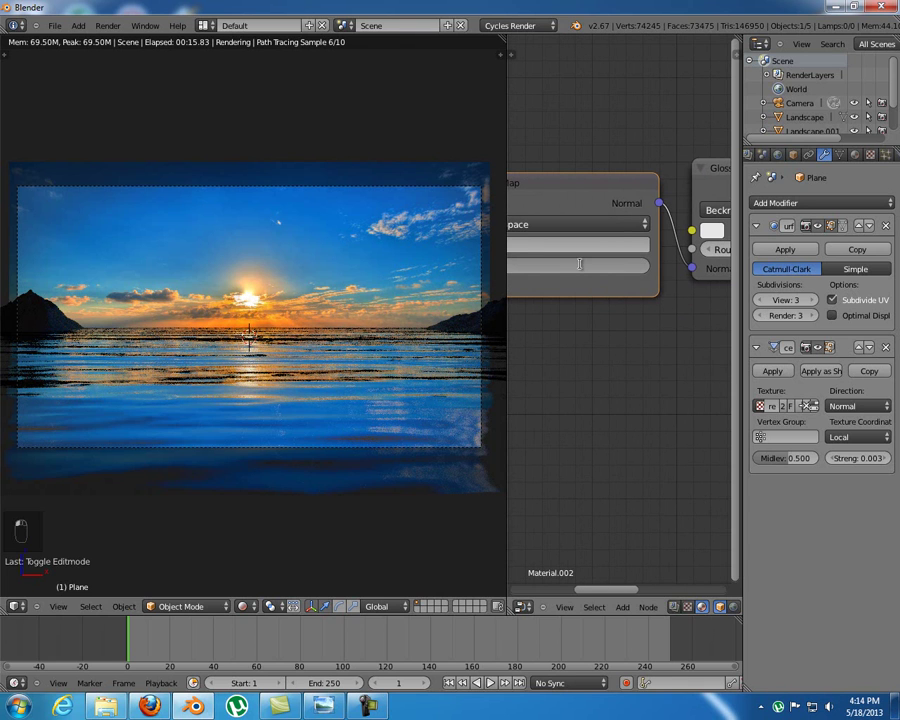
type("0.75")
key("Return")
left_click(572, 266)
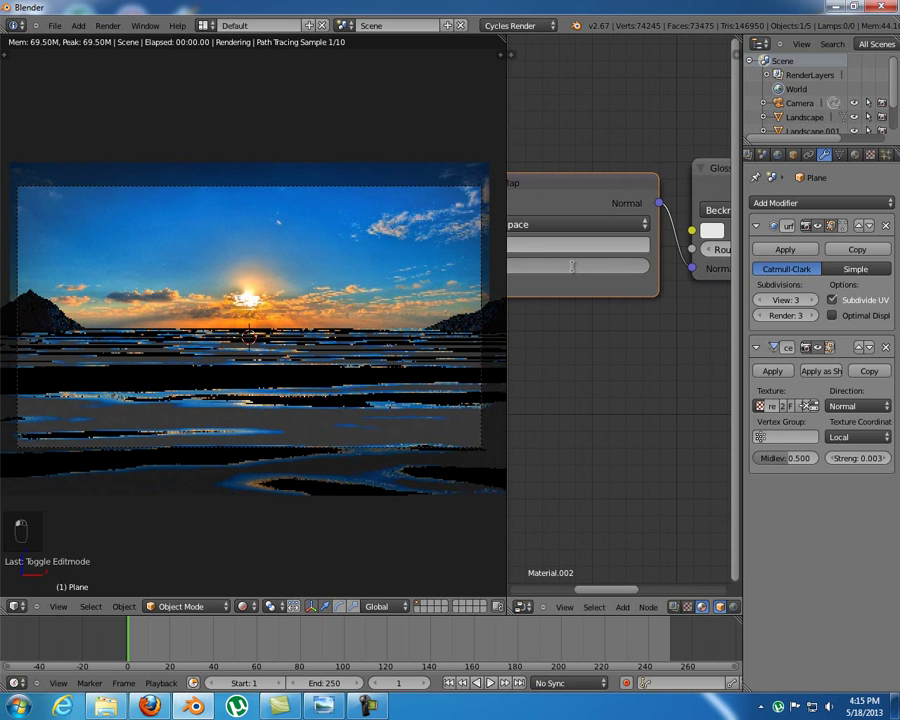
type("0.075")
key("Return")
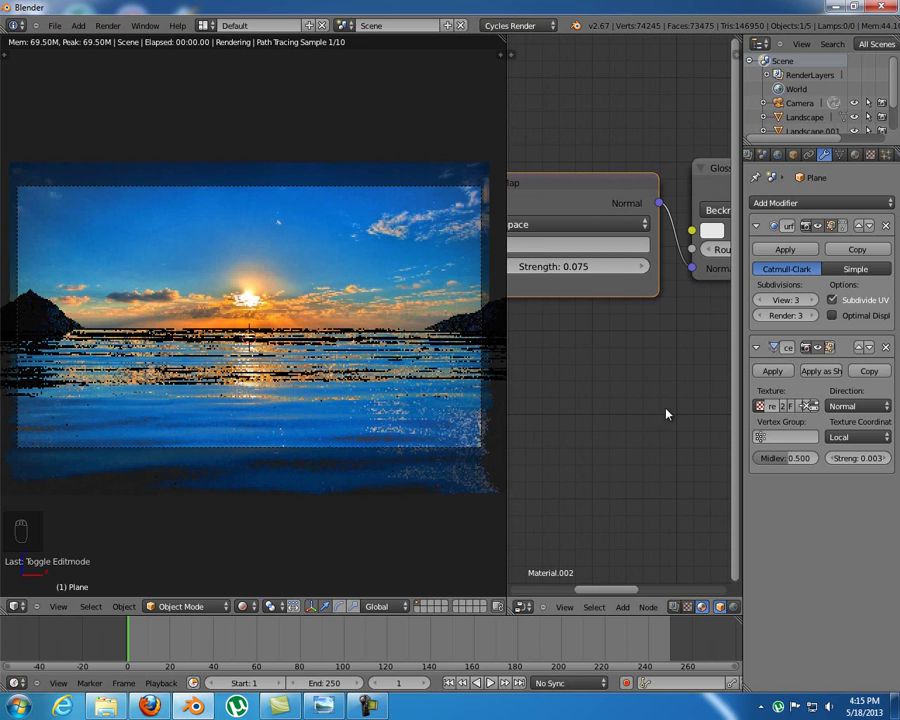
scroll(665, 403, "down", 6, "ctrl")
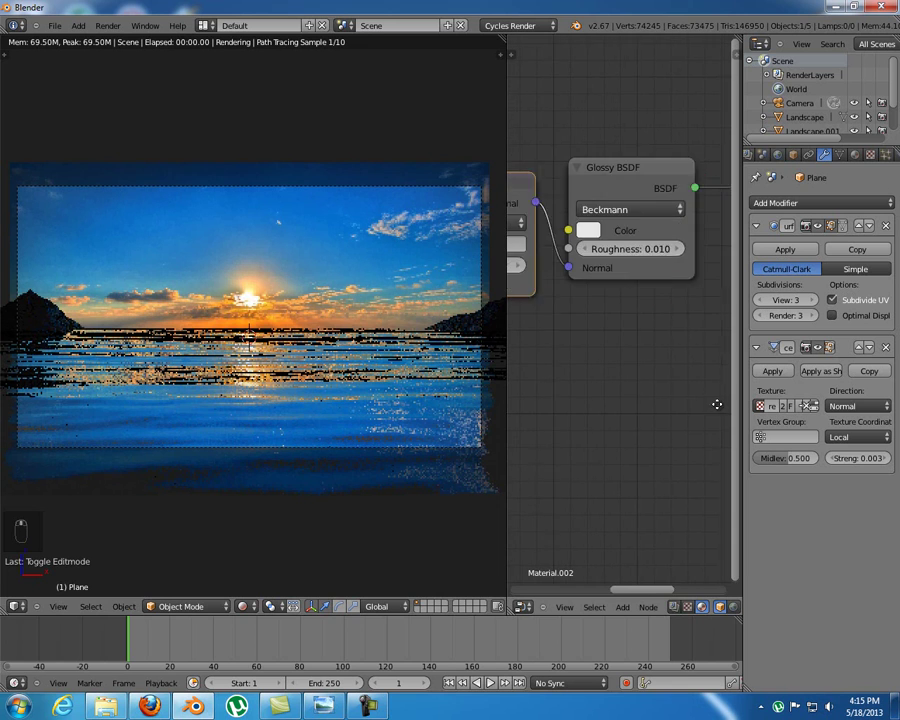
scroll(665, 403, "up", 2, "ctrl")
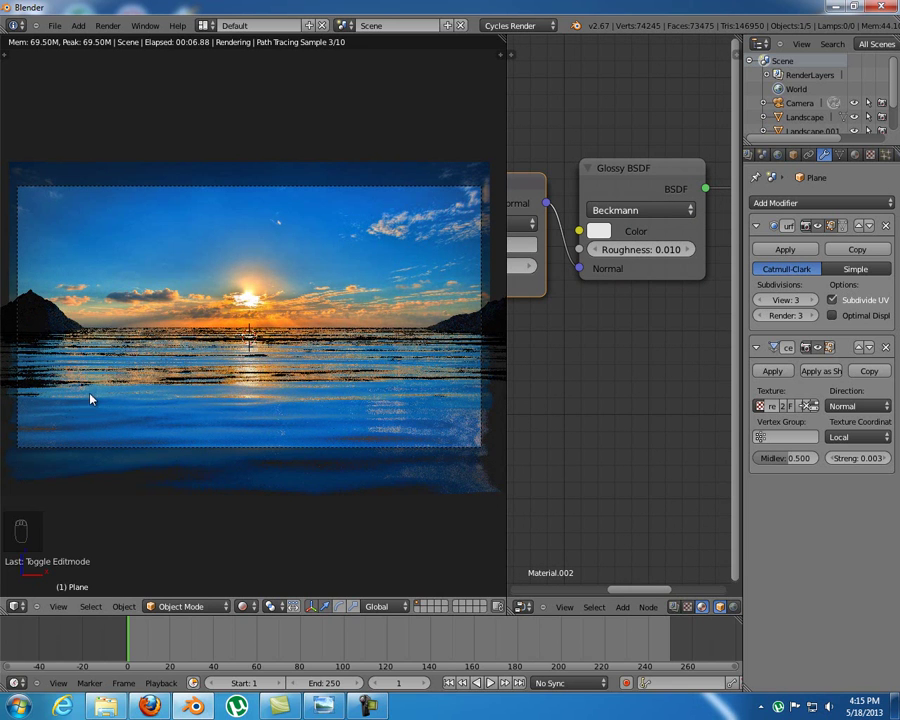
Add a UV sphere to the scene in solid shading and set its surface to smooth shading
left_click(242, 606)
left_click(268, 562)
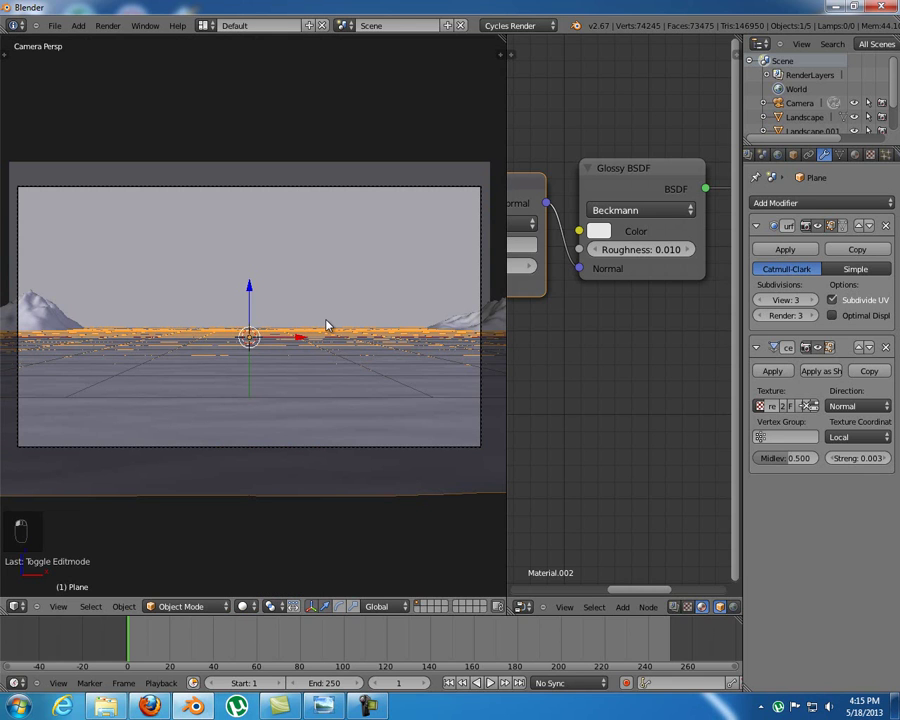
key("shift+a")
mouse_move(327, 321)
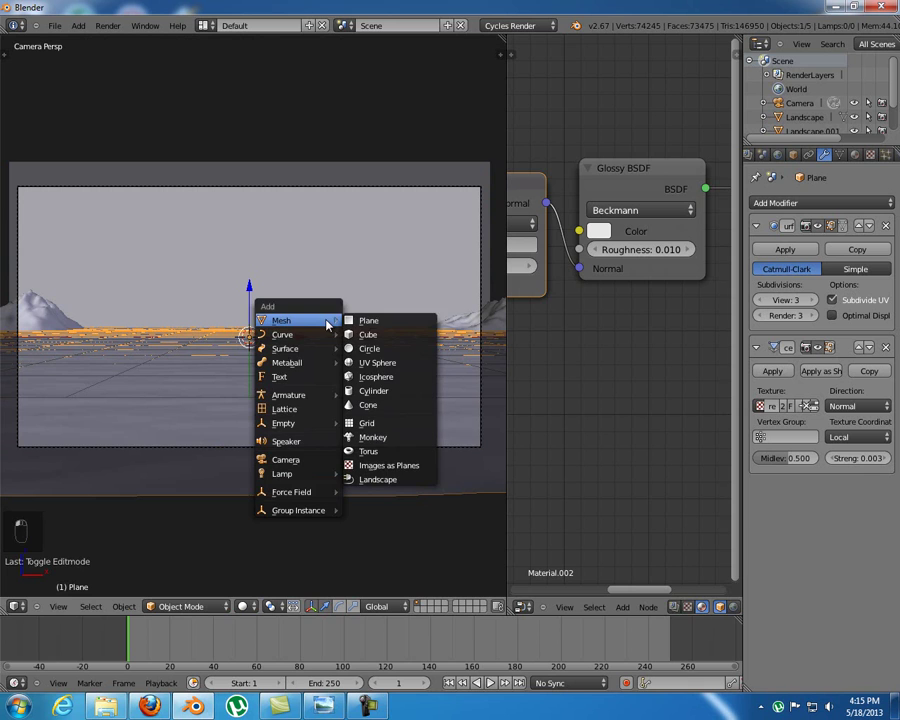
left_click(403, 364)
key("t")
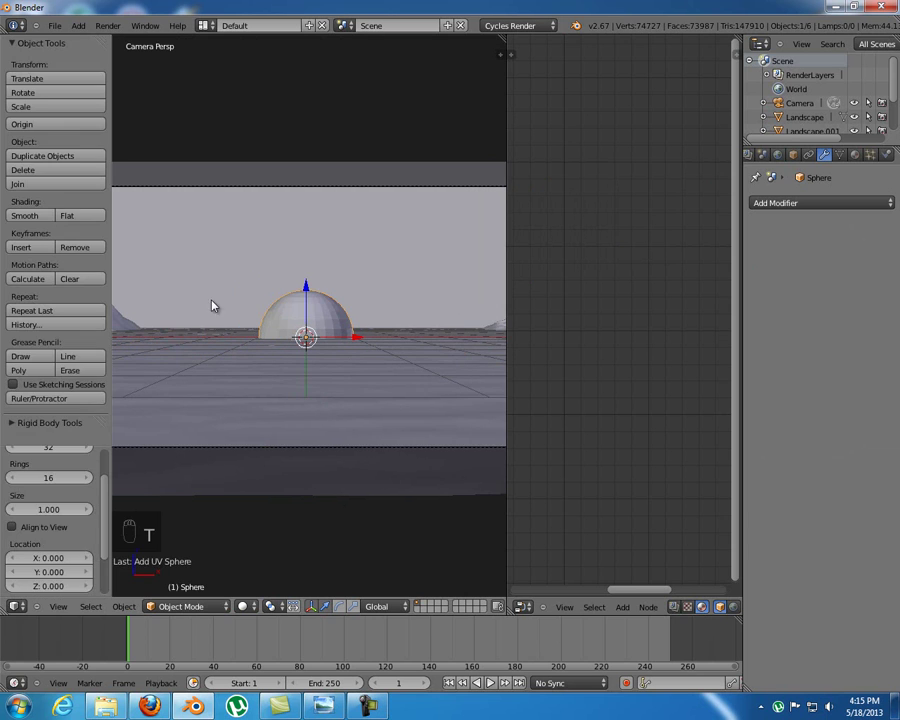
left_click(25, 213)
key("t")
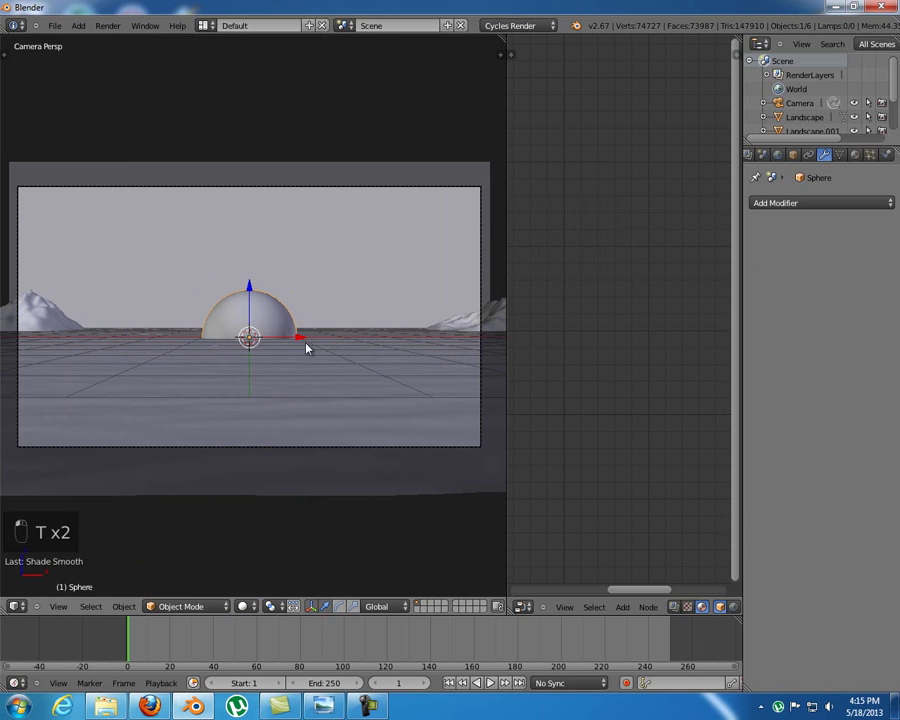
Raise the sphere above the water and move it back along the Y axis to just in front of the sky backdrop
left_click_drag(249, 310, 259, 233)
middle_click_drag(259, 233, 284, 319)
left_click_drag(279, 300, 470, 301)
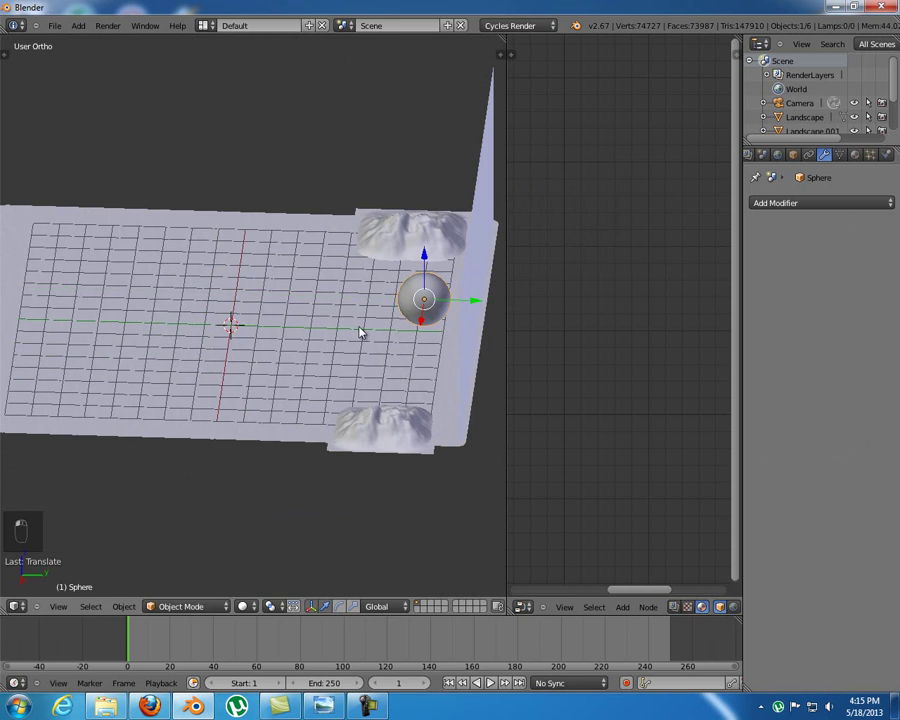
middle_click_drag(358, 325, 406, 342)
key("g")
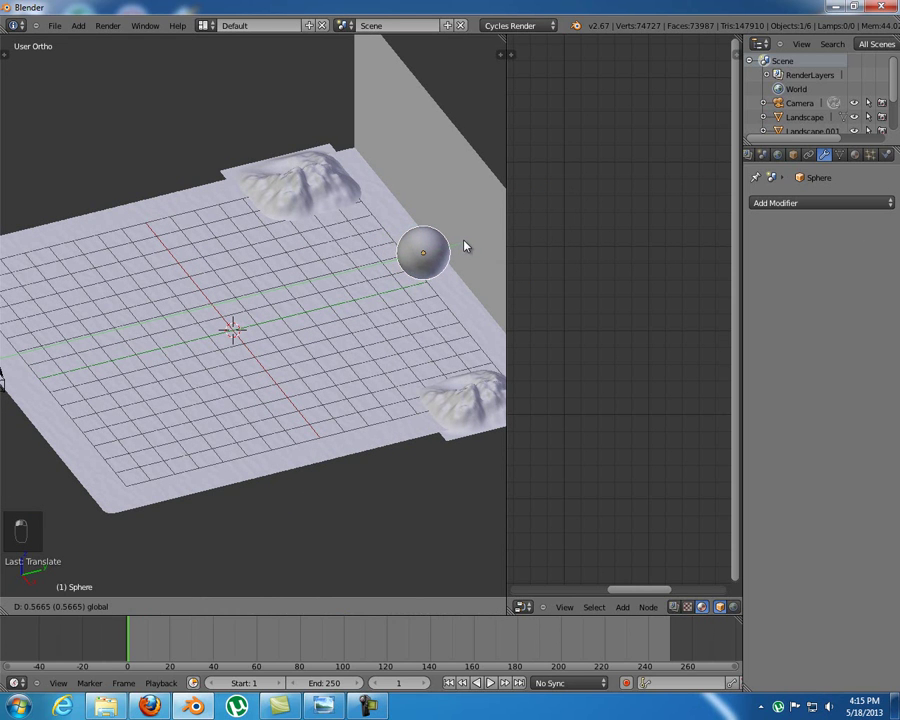
left_click(458, 248)
key("KP_0")
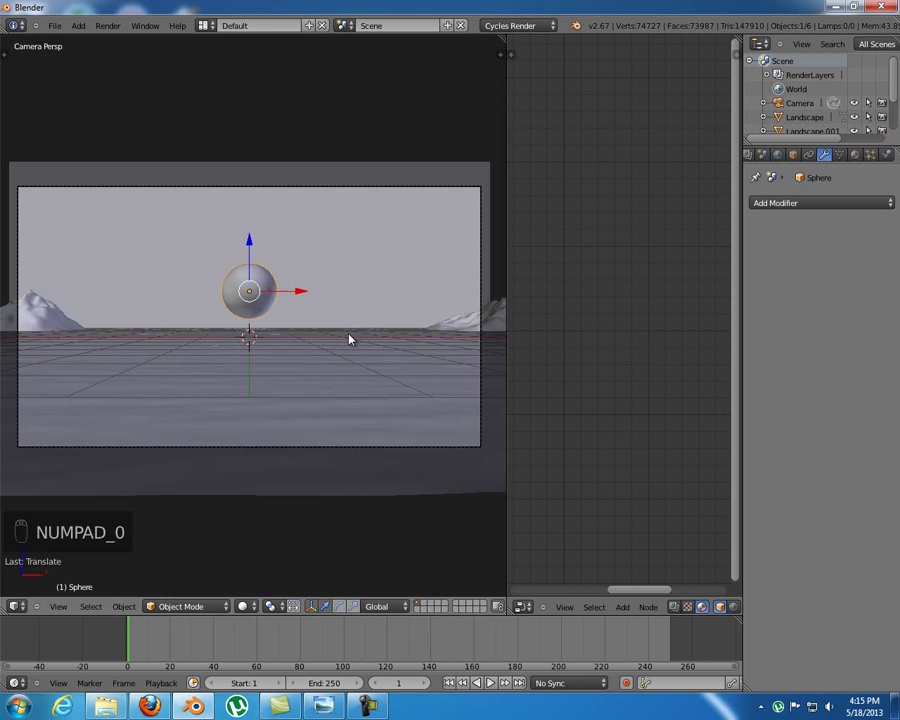
Scale the sphere down in the rendered camera view to approach the size of the sun in the backdrop
left_click(242, 606)
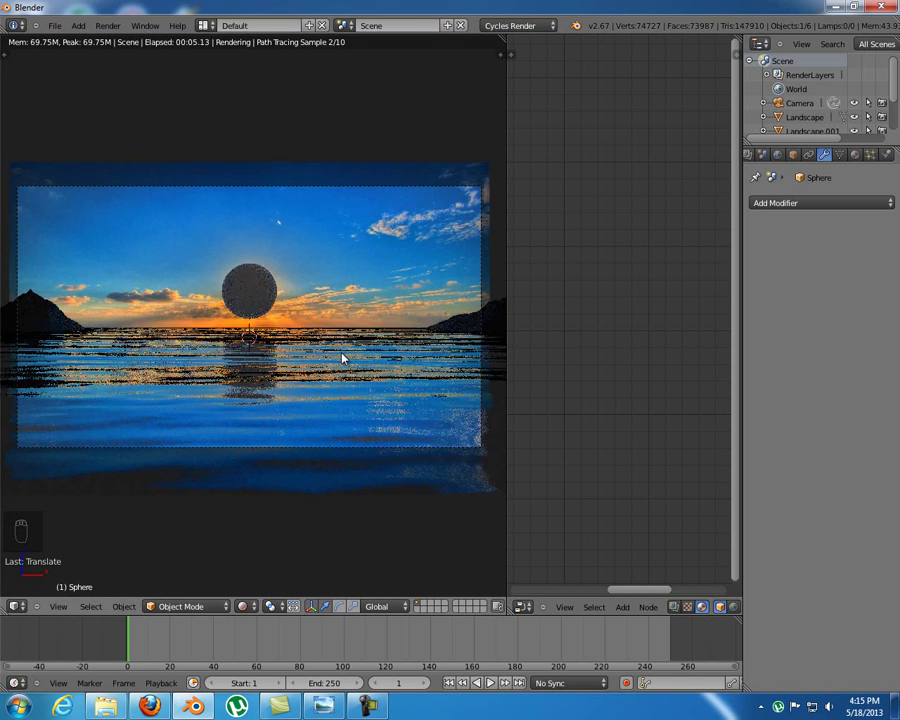
key("s")
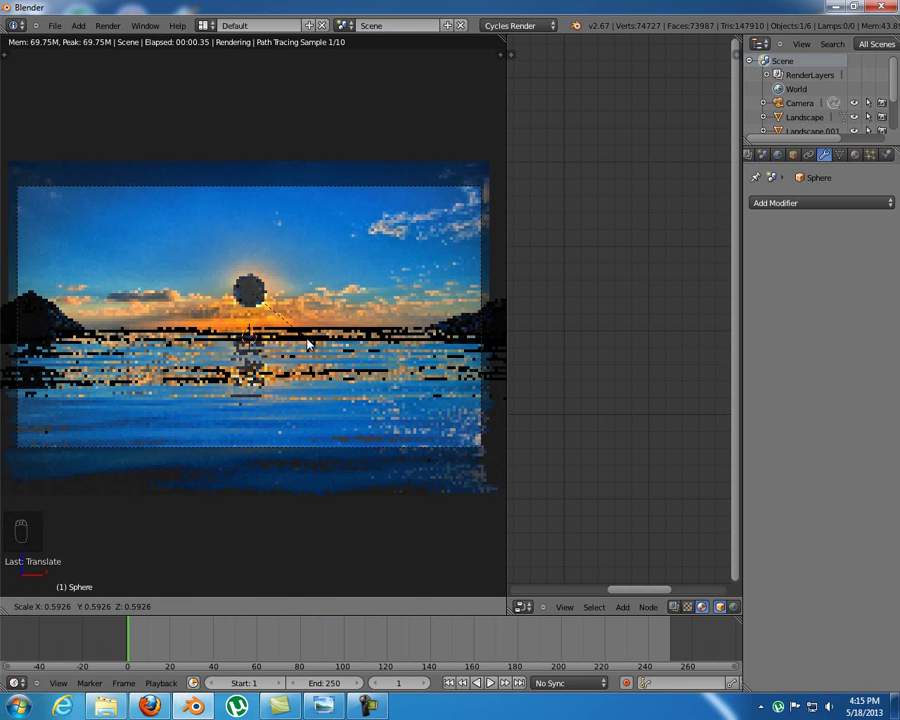
left_click(298, 334)
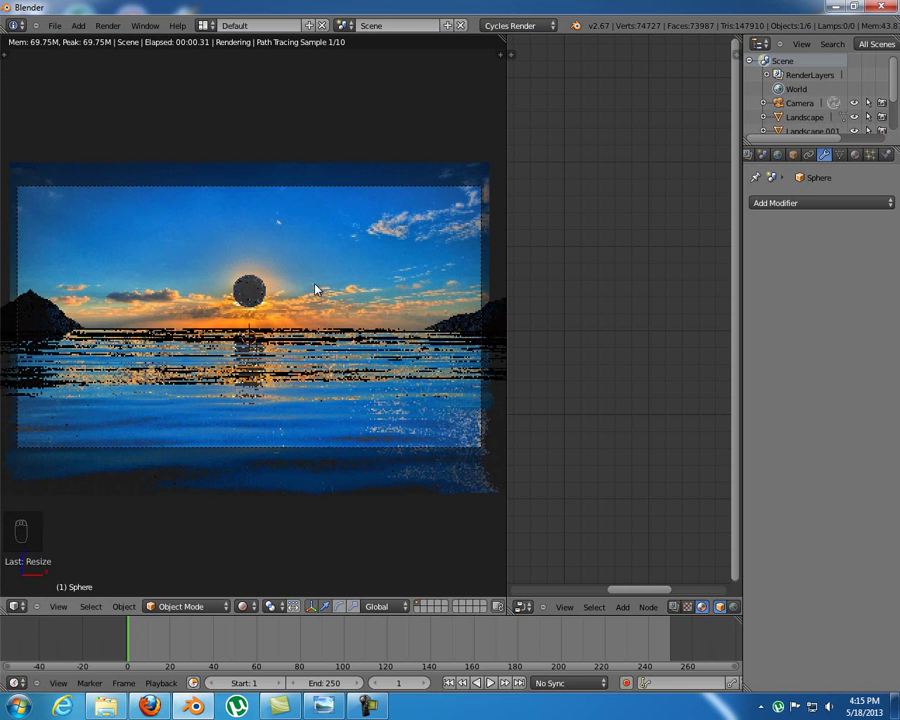
Lower the sphere slightly over the backdrop's sun and enlarge it by a factor of about 1.12
key("z")
key("z")
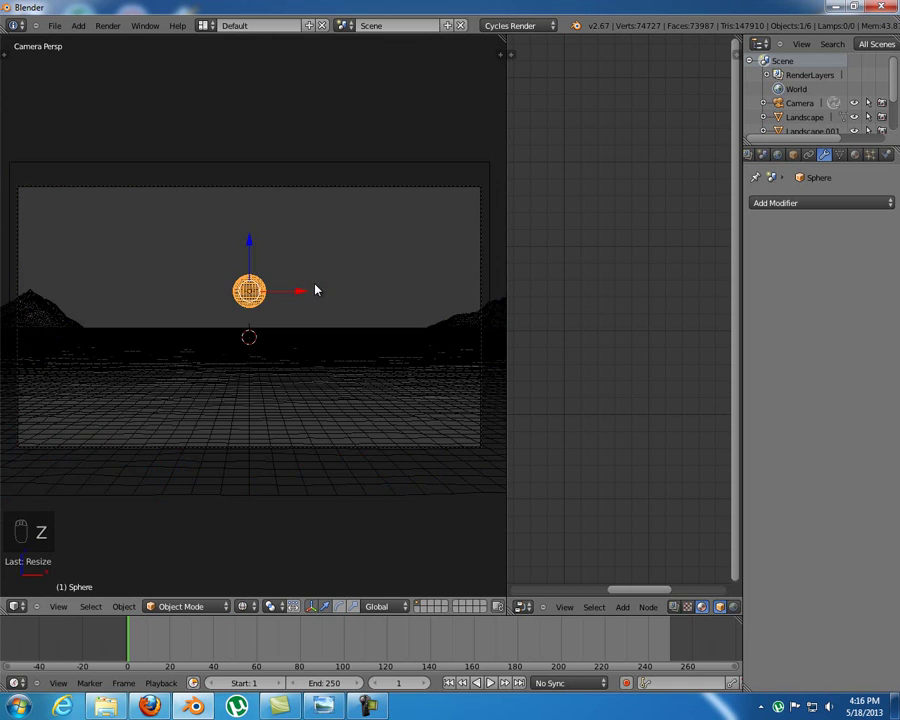
left_click_drag(249, 244, 307, 253)
left_click(244, 606)
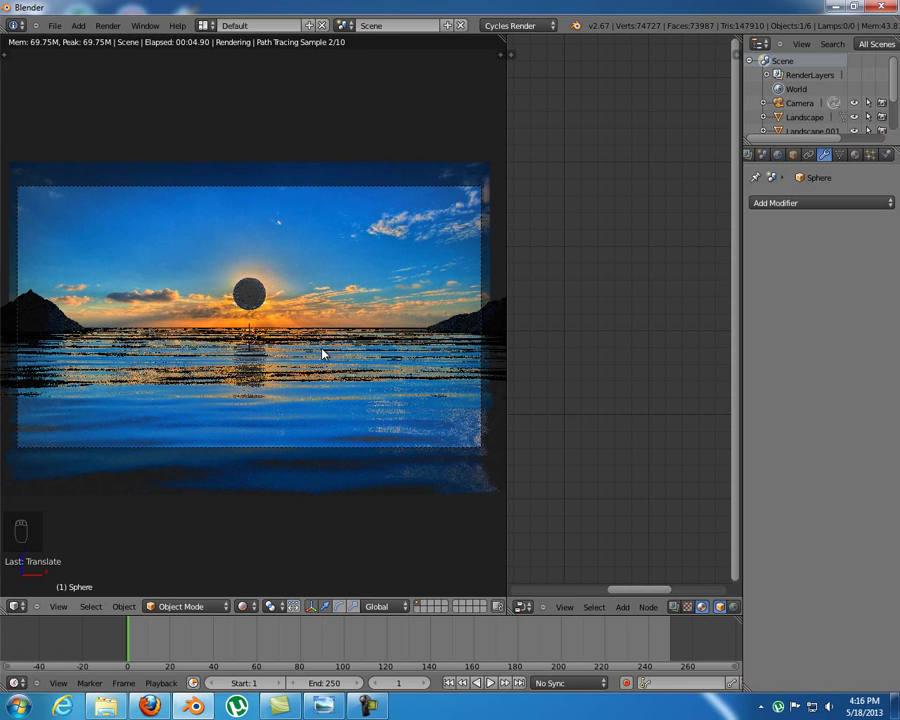
key("s")
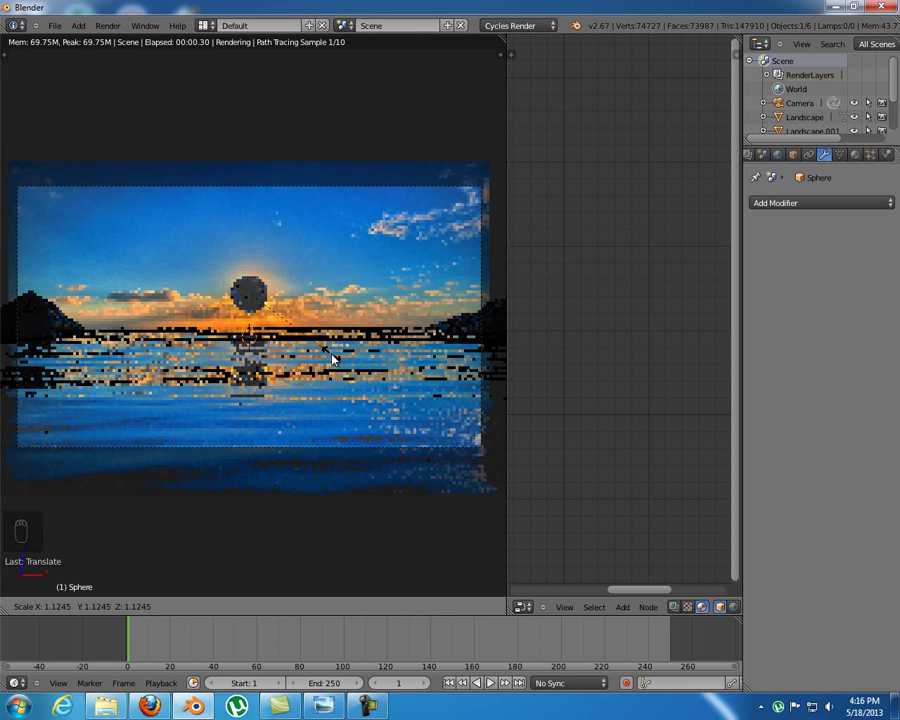
left_click(333, 358)
Return to solid shading and give the sphere a new material with an Emission shader in place of the Diffuse BSDF
left_click(244, 606)
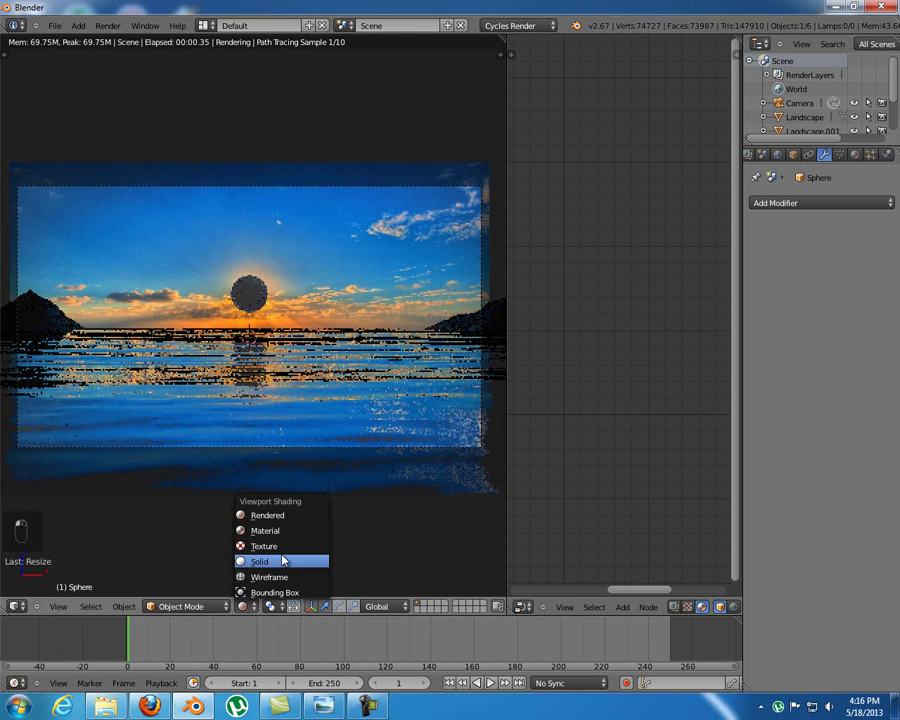
left_click(282, 564)
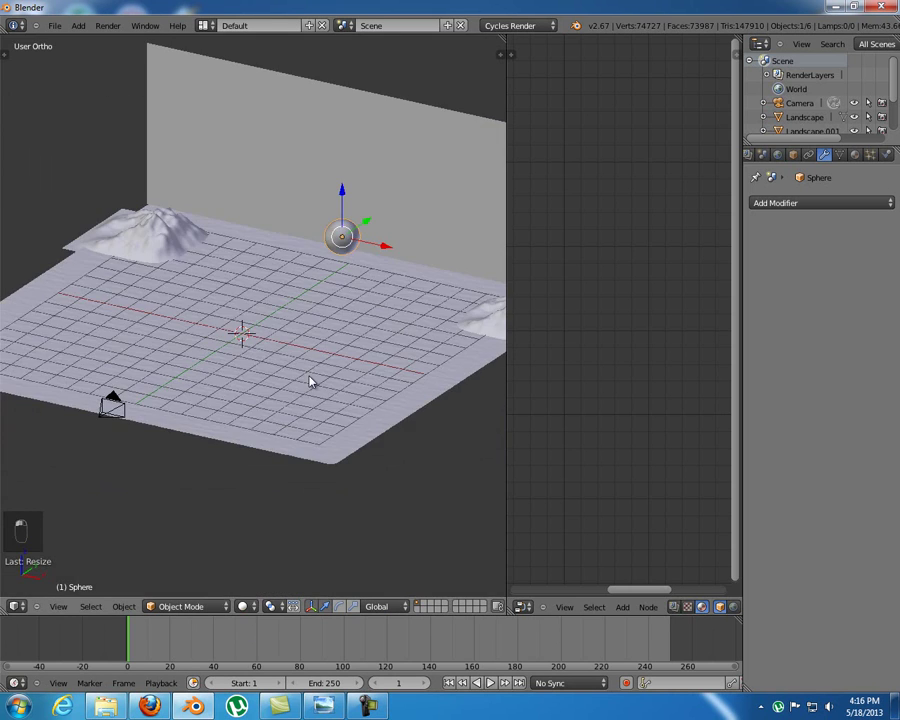
left_click(855, 154)
left_click(818, 249)
scroll(632, 278, "down", 5)
key("shift+a")
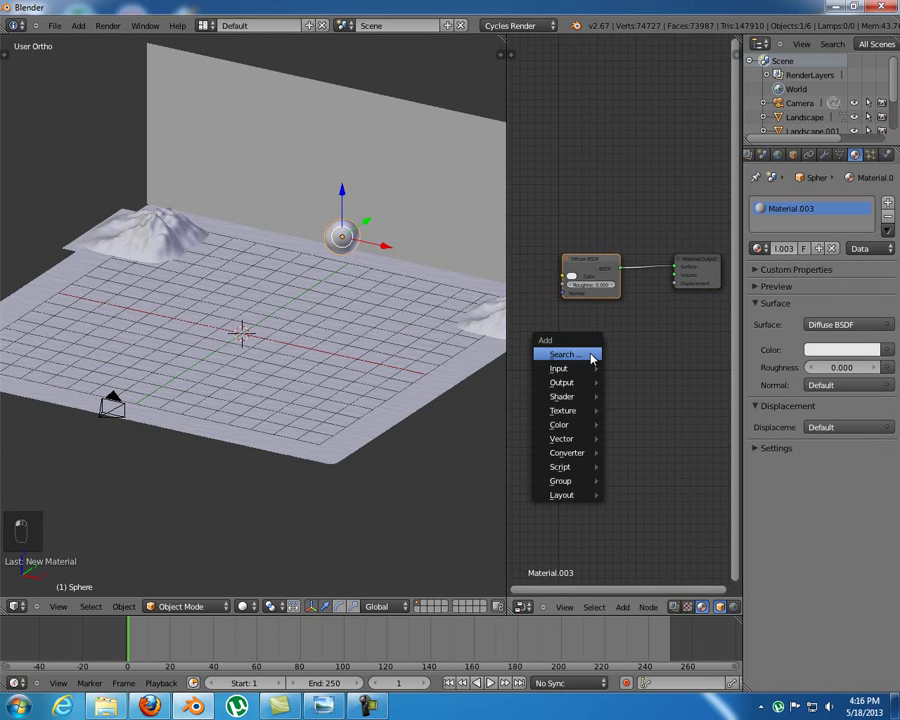
mouse_move(580, 368)
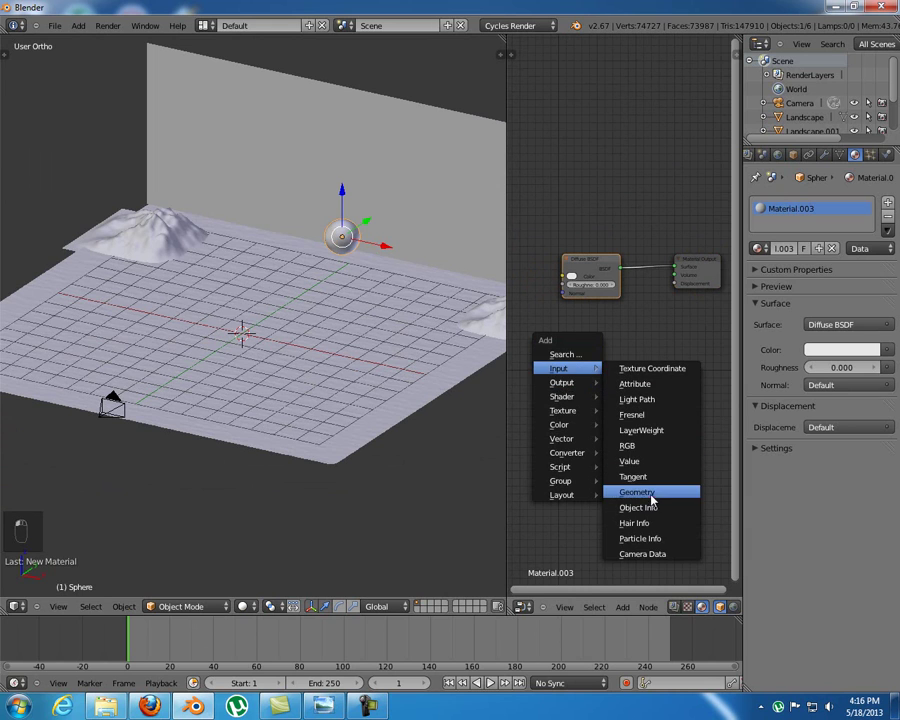
mouse_move(574, 400)
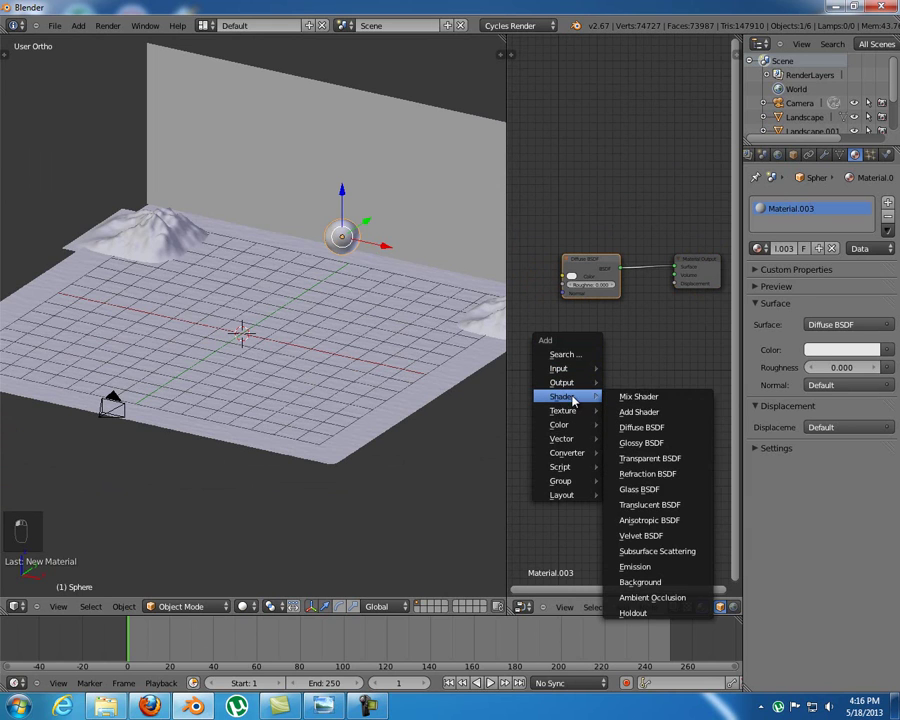
left_click(659, 566)
left_click(590, 270)
scroll(584, 331, "up", 5)
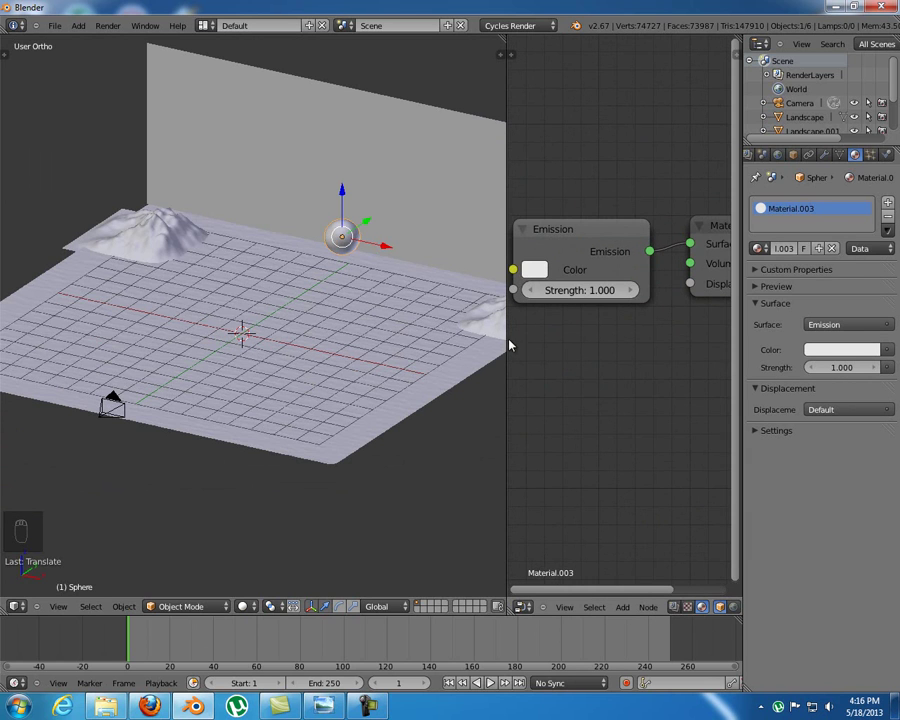
Set the sphere's Emission strength to 2 and its color to yellow, about R 0.800, G 0.633, B 0.0415
left_click_drag(511, 345, 372, 340)
left_click(503, 290)
type("2")
key("Return")
left_click(464, 270)
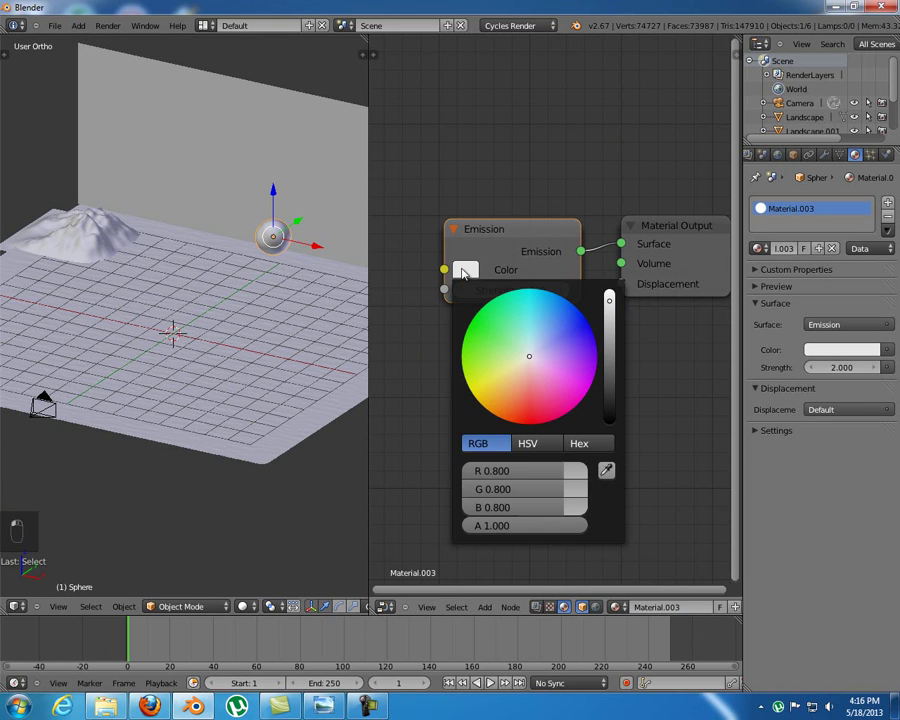
left_click_drag(481, 402, 483, 405)
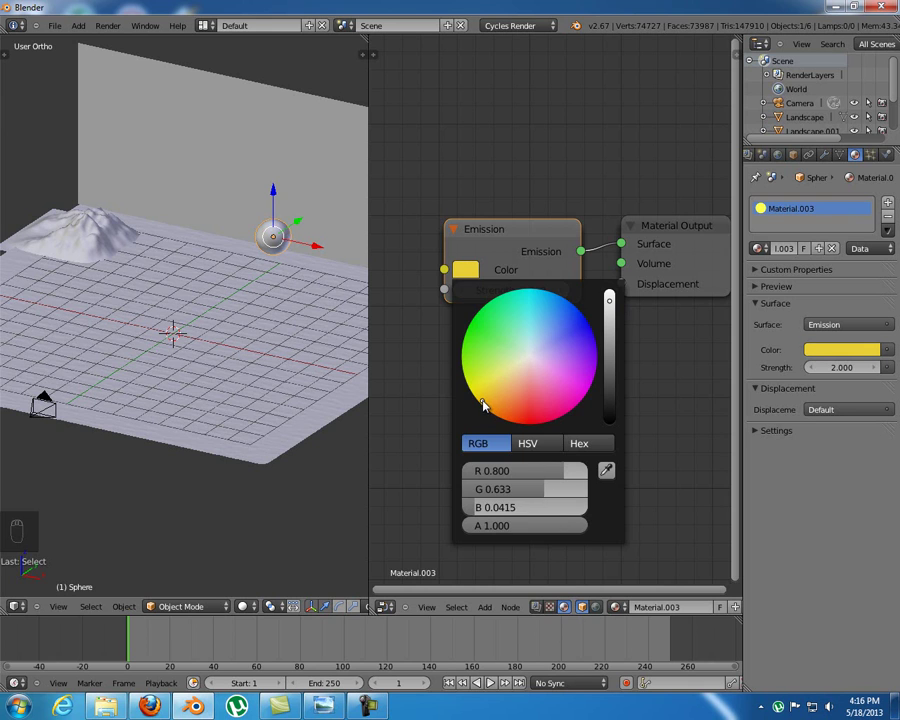
Preview the glowing sphere and its water reflection in the rendered camera view, and return to solid shading
key("KP_0")
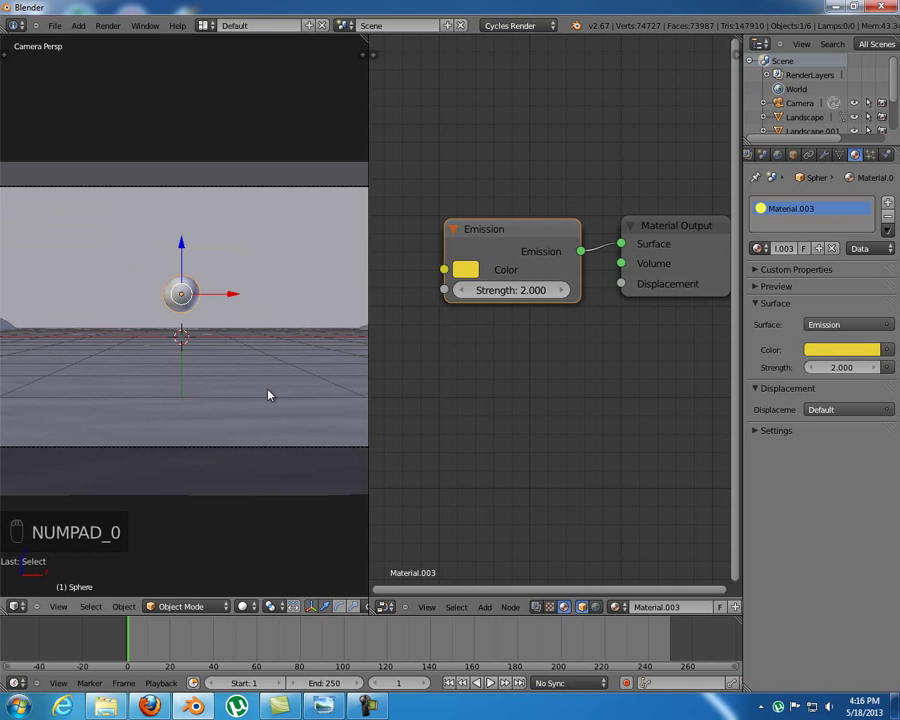
left_click(245, 607)
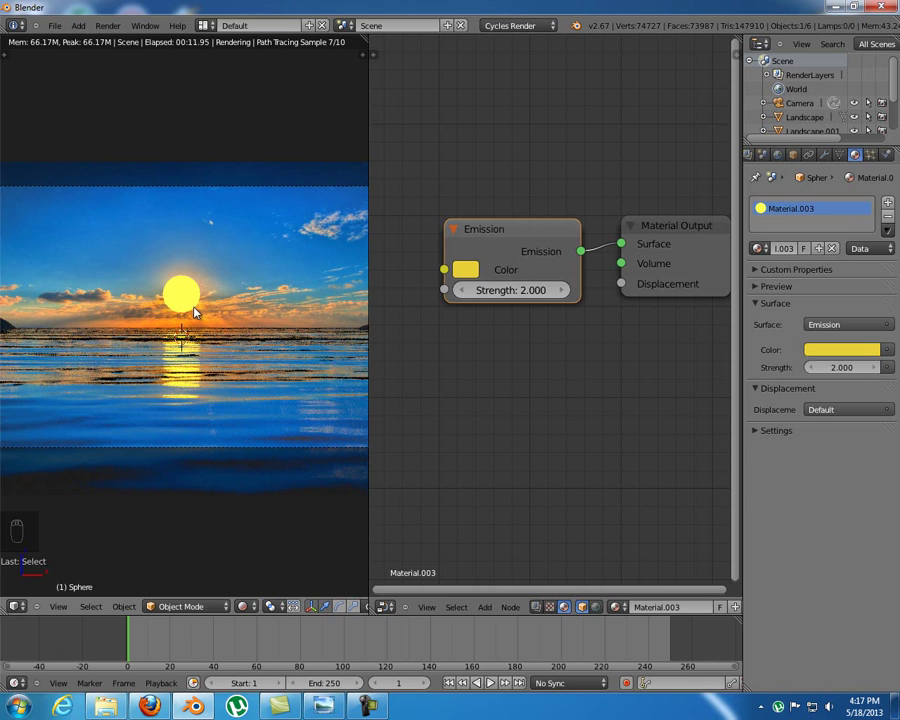
left_click(245, 606)
left_click(277, 562)
scroll(510, 325, "left", 3, "ctrl")
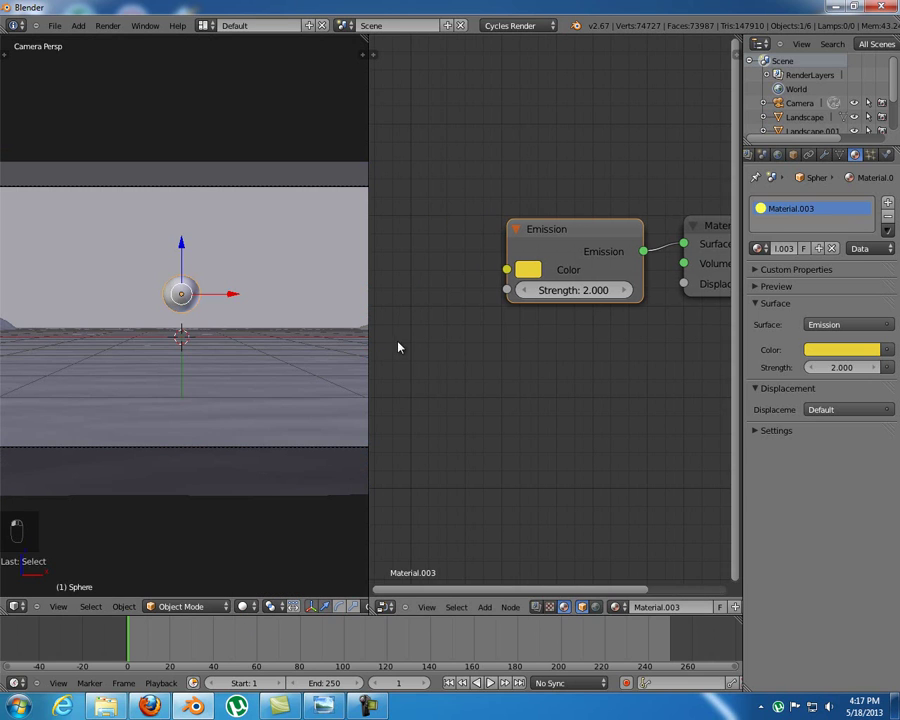
Widen the 3D view and move the sphere to a separate layer from the landscape, water and backdrop
left_click_drag(367, 332, 636, 345)
middle_click_drag(397, 320, 255, 358)
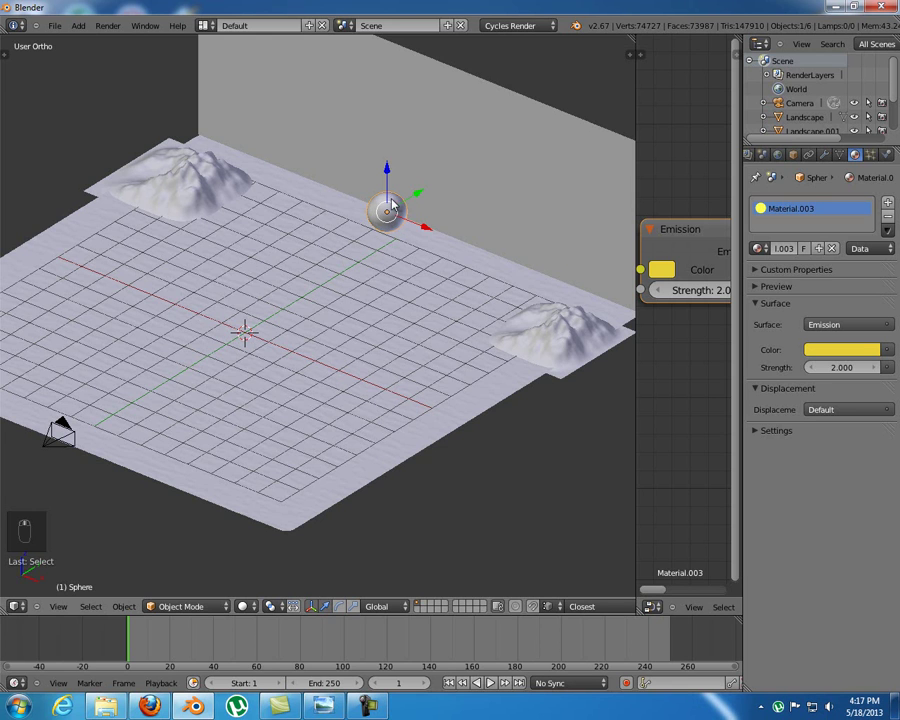
middle_click_drag(372, 311, 353, 290)
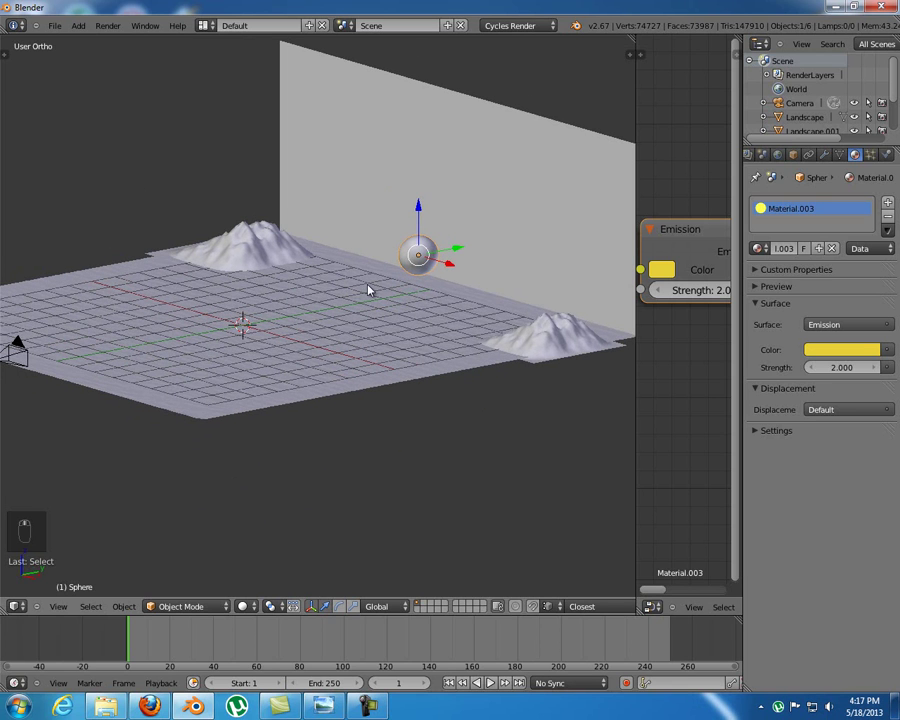
key("m")
left_click(496, 311)
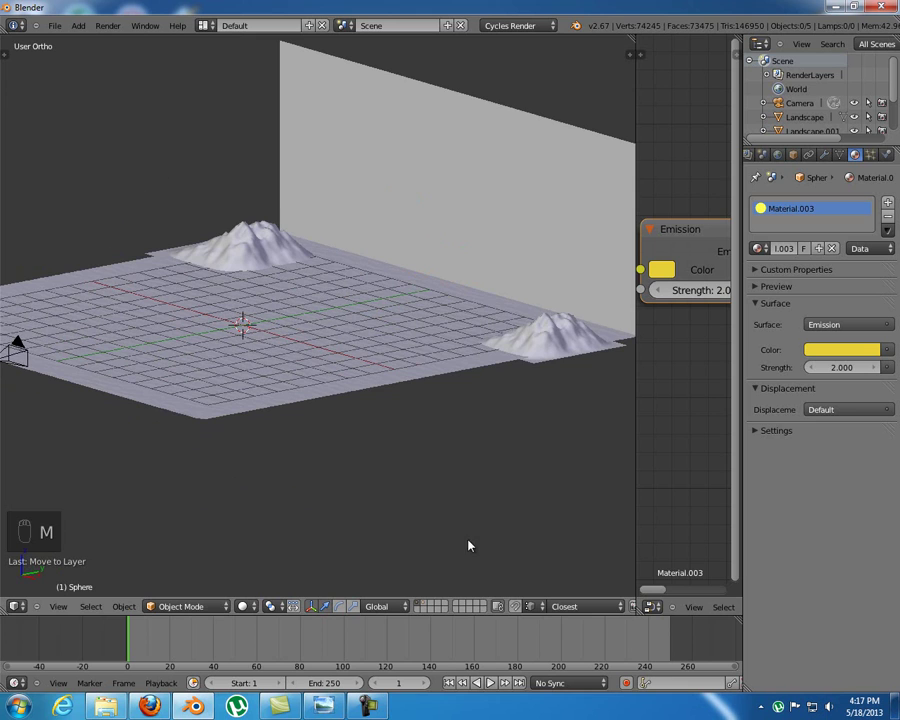
Check the sphere alone on its own layer, and return to the layer holding the landscape
left_click(420, 607)
scroll(430, 402, "up", 3)
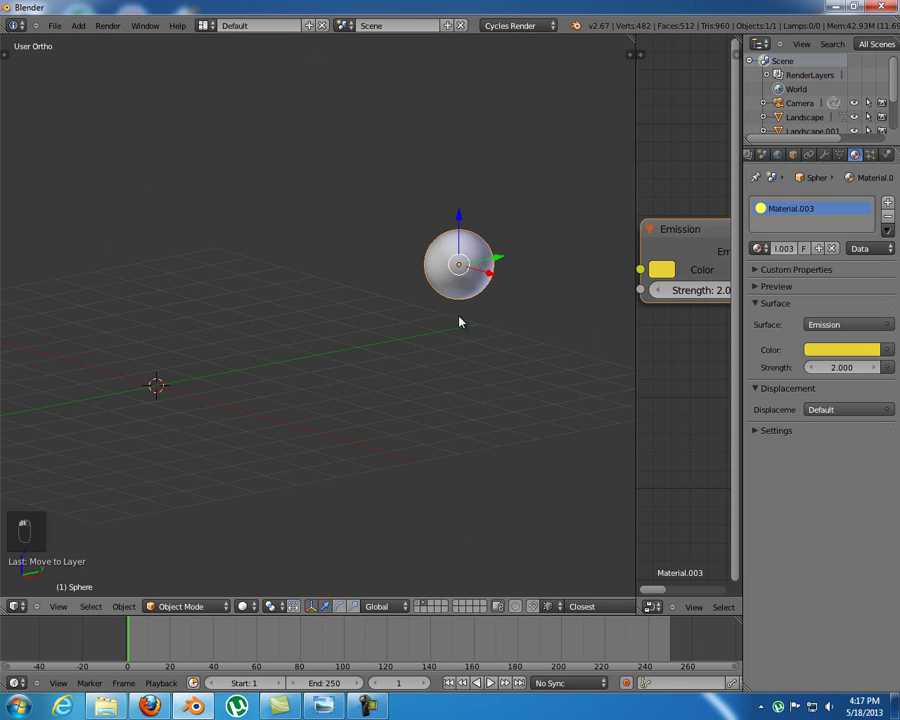
left_click(419, 606)
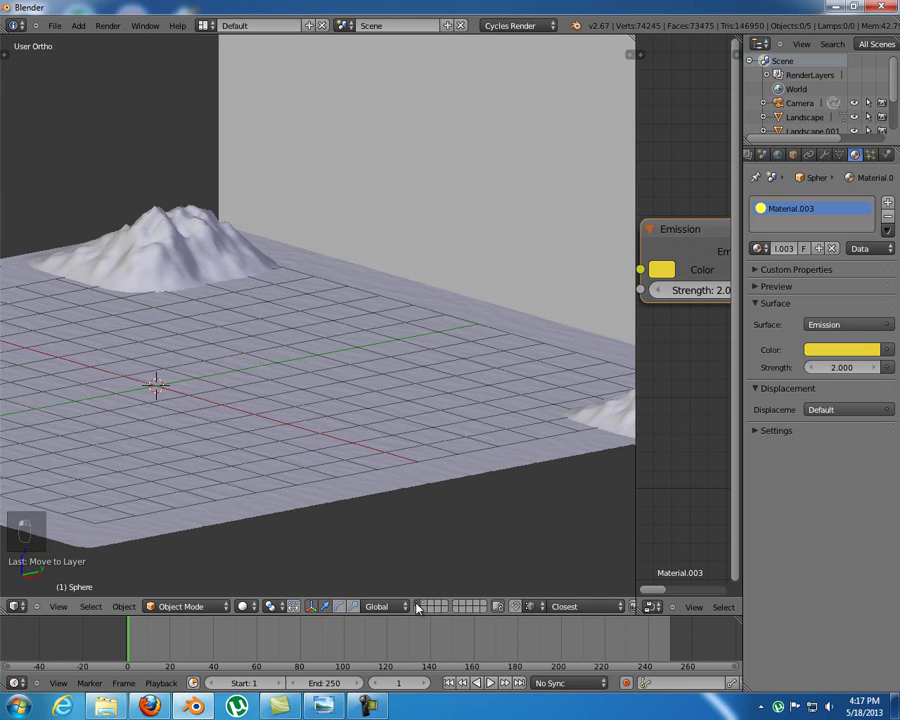
middle_click_drag(392, 190, 328, 272)
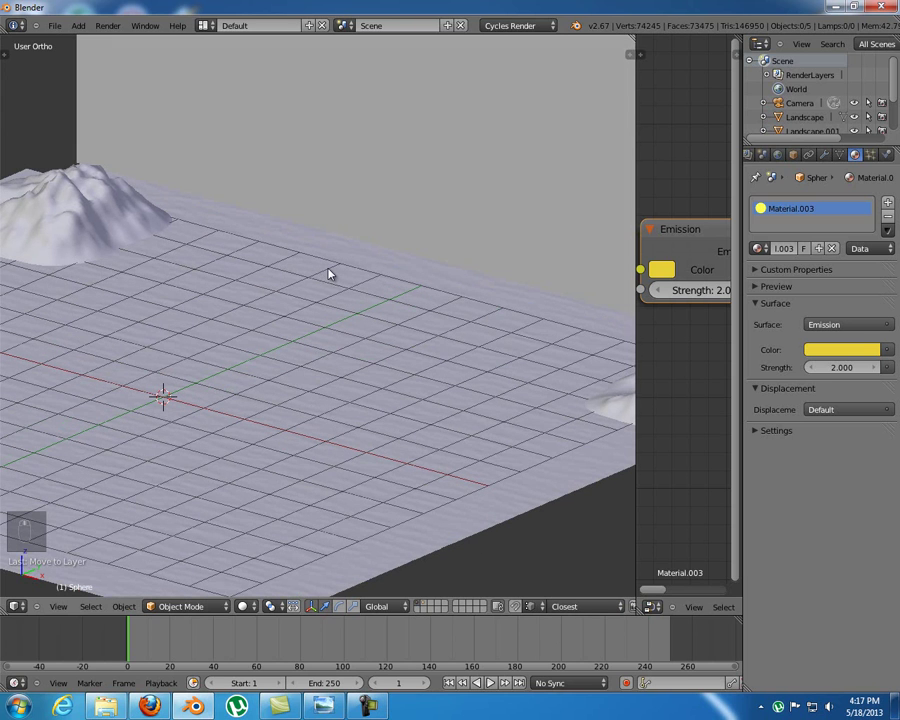
Show both object layers together, rename the render layer to scene, and leave the sphere's layer out of it
left_click(426, 603, "shift")
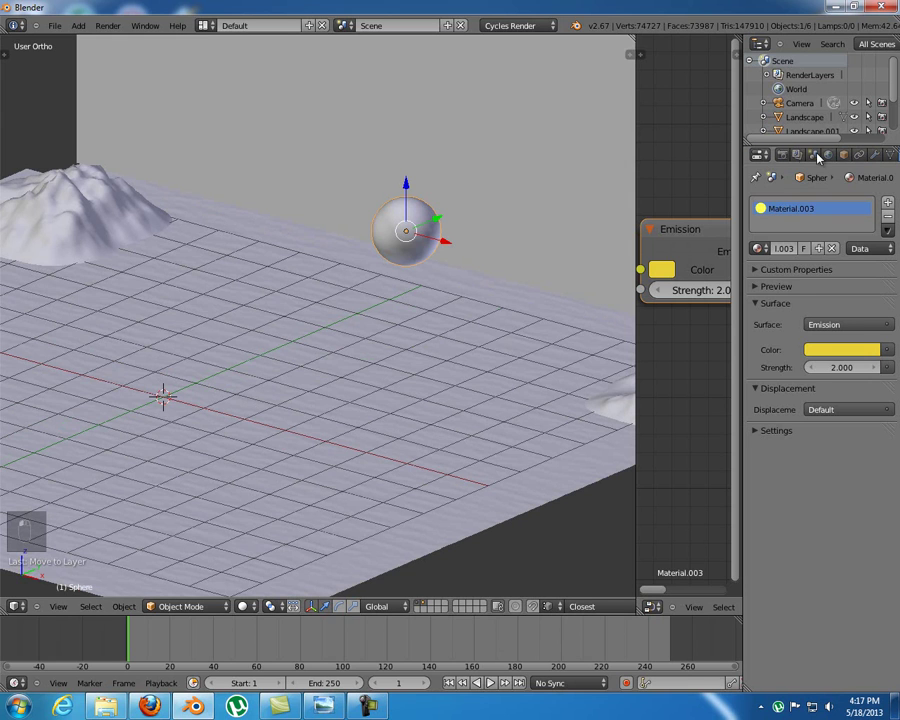
left_click(798, 155)
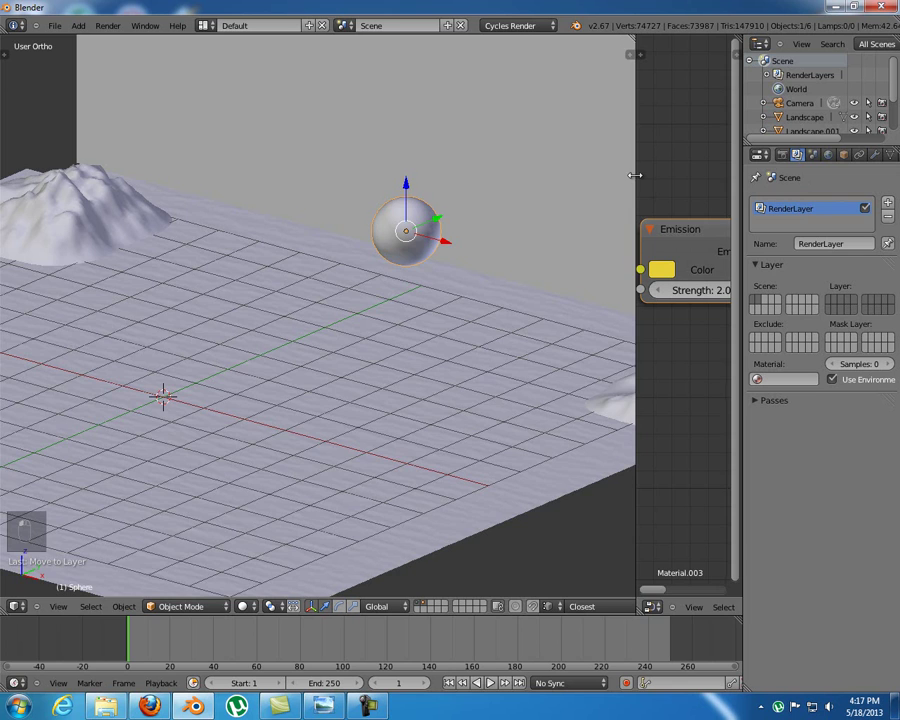
left_click_drag(634, 175, 546, 183)
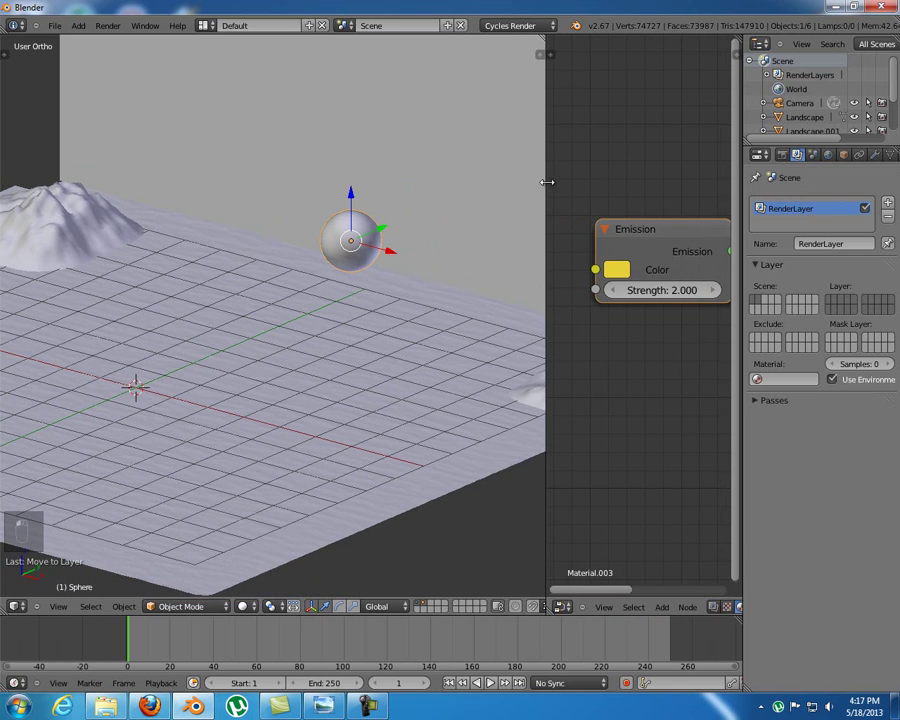
left_click(832, 243)
key("BackSpace")
type("scene")
key("Return")
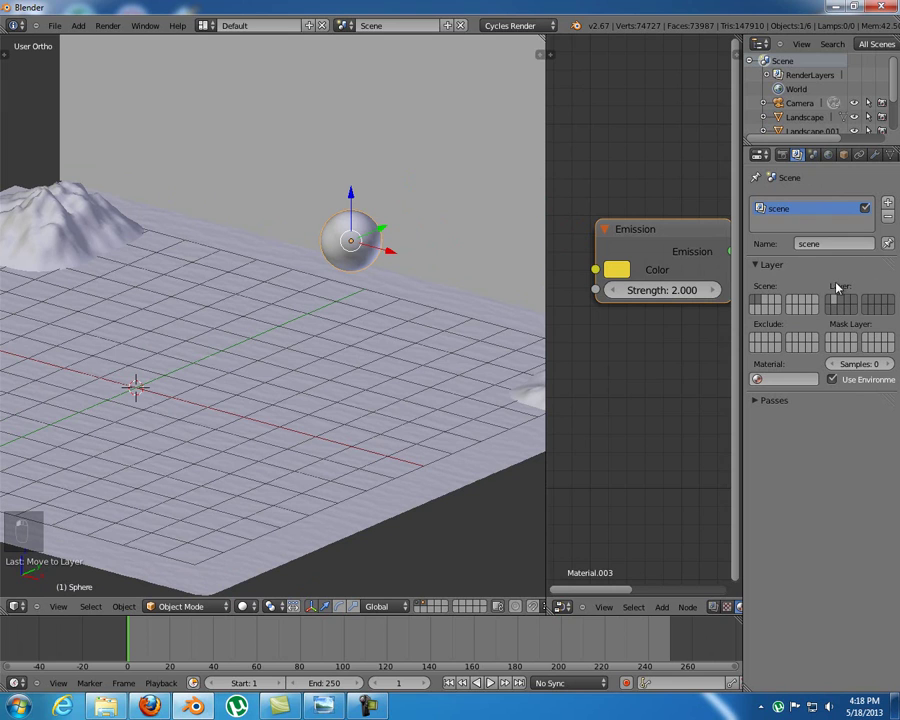
Add a second render layer named sun that includes only the sphere's layer
left_click(887, 202)
left_click(834, 243)
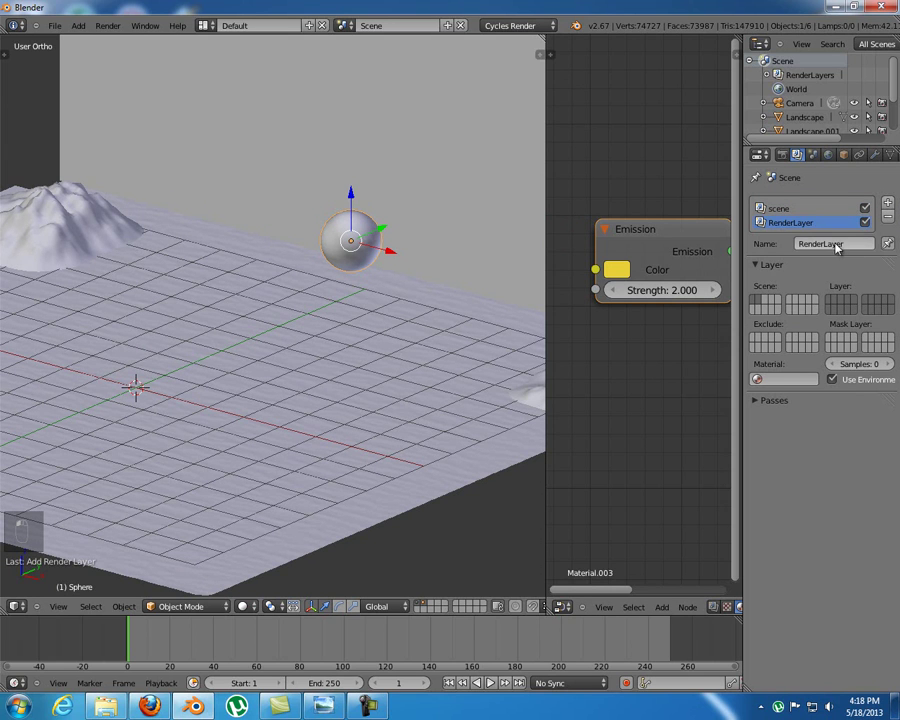
key("BackSpace")
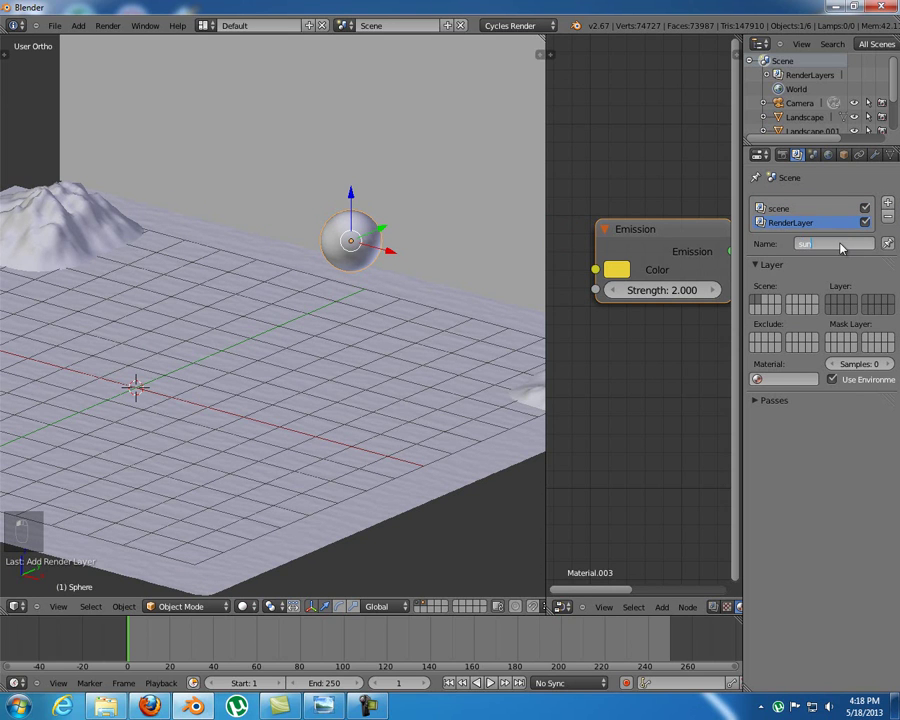
key("Return")
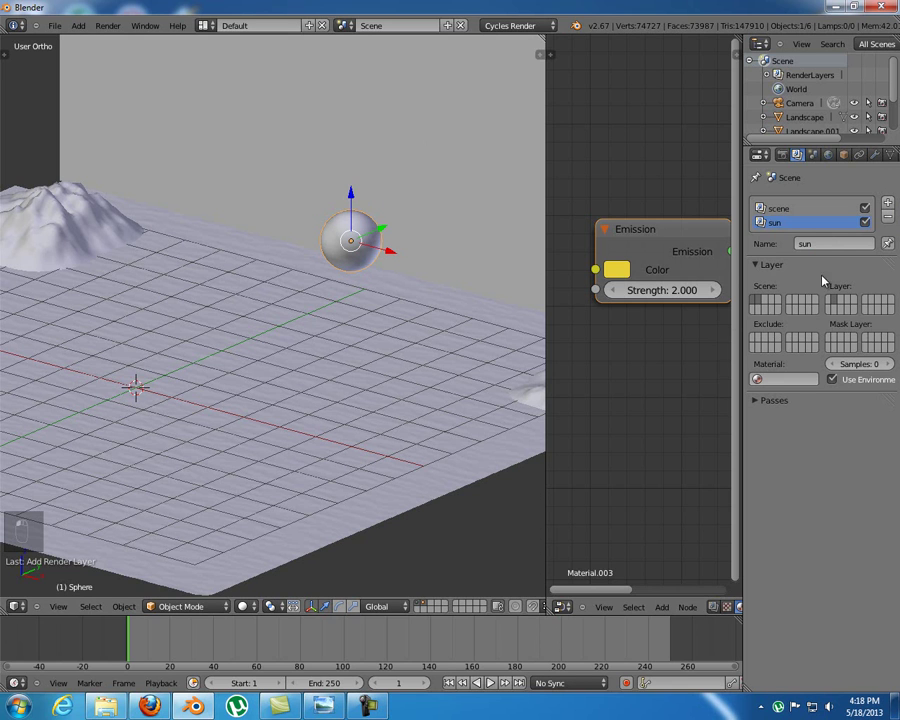
left_click(843, 156)
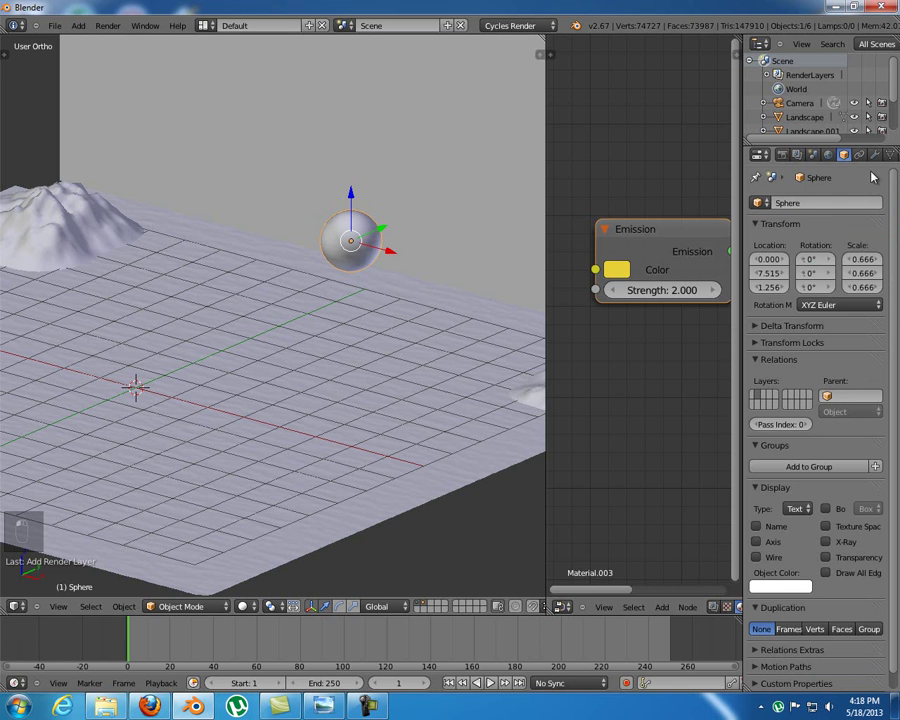
middle_click_drag(400, 356, 376, 338)
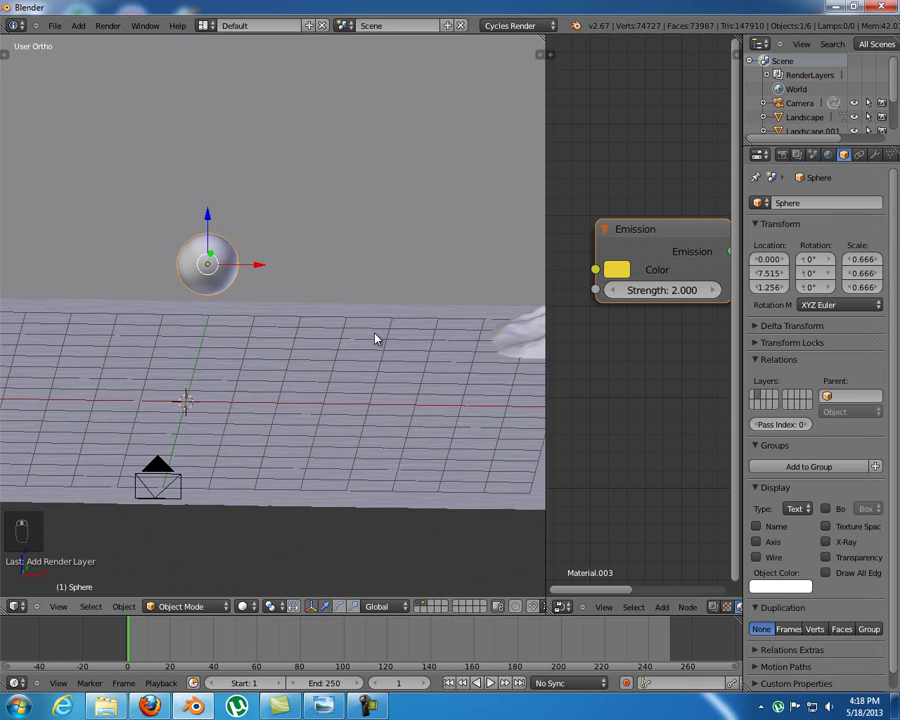
left_click(828, 155)
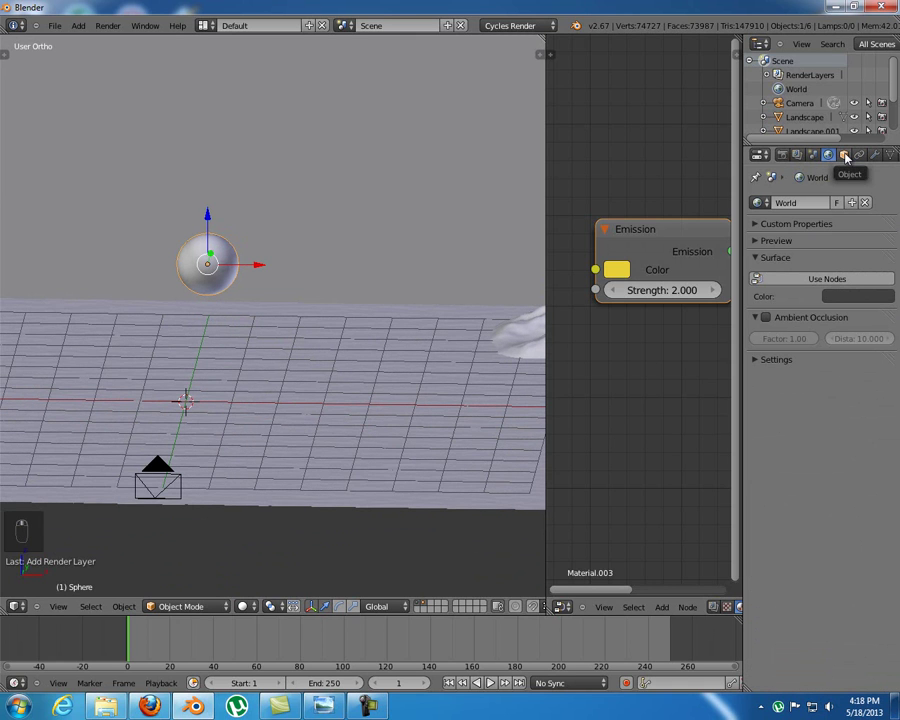
mouse_move(360, 310)
middle_mouse_down()
mouse_move(301, 327)
mouse_move(321, 333)
mouse_move(329, 307)
mouse_move(368, 311)
middle_mouse_up()
scroll(314, 333, "up", 3)
key("KP_0")
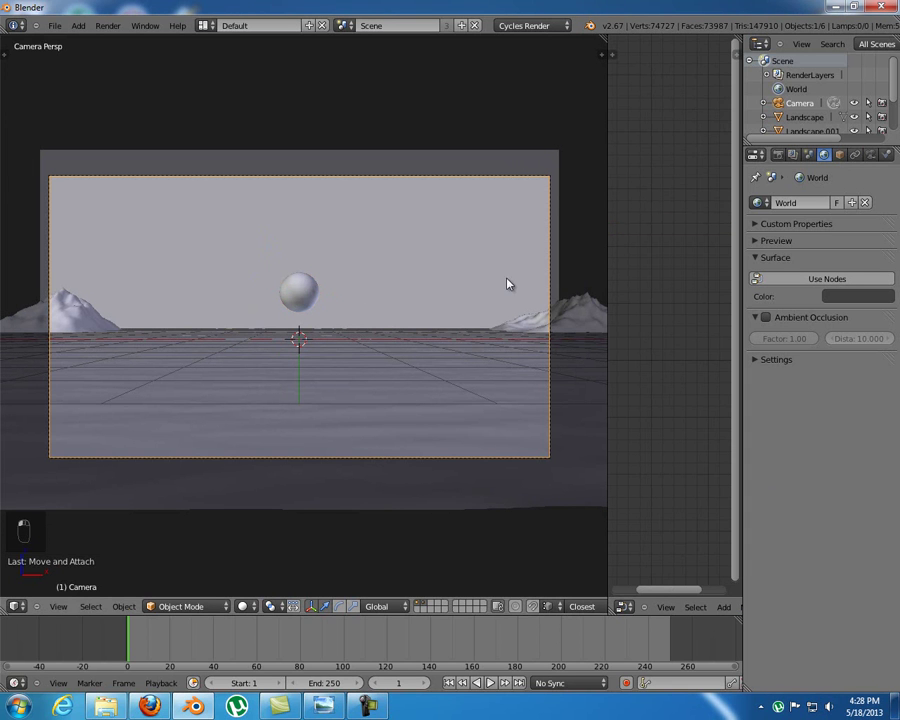
key("KP_0")
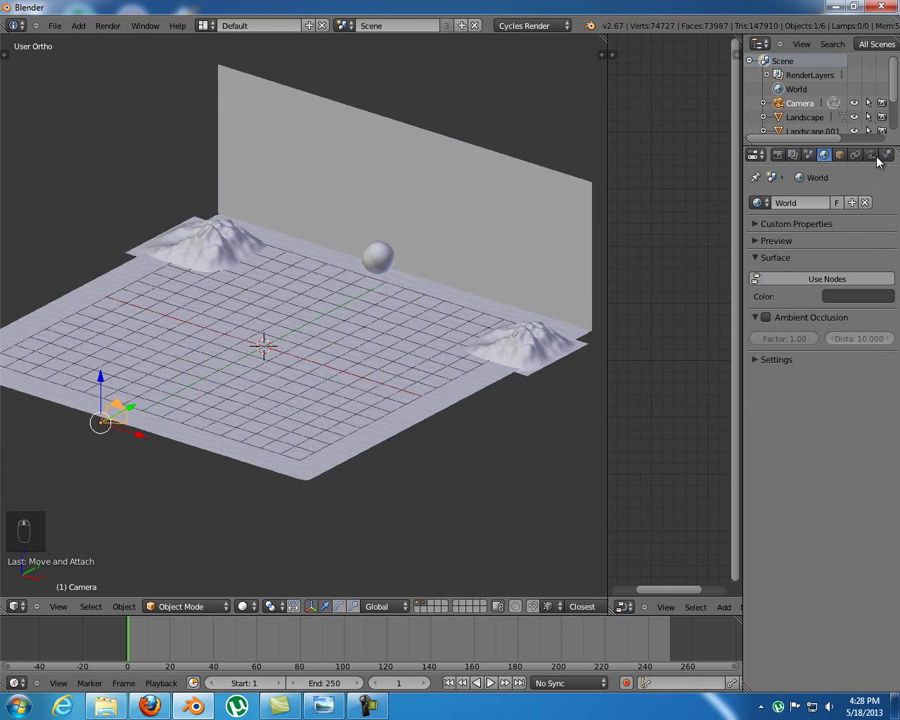
Display the camera's limits and set its depth of field distance to 18 so the focus marker sits by the sphere
left_click(779, 155)
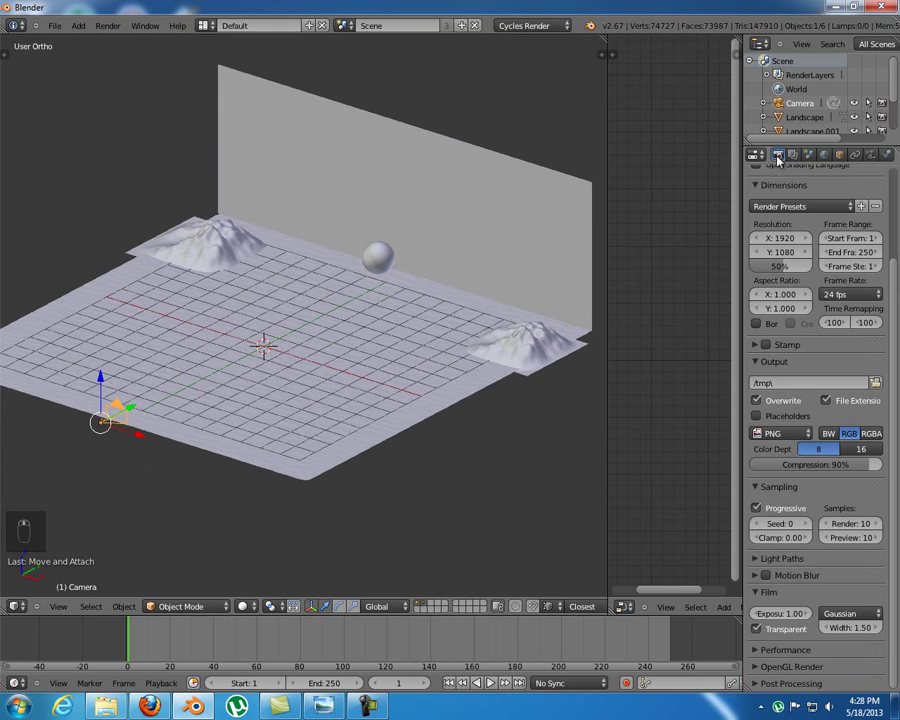
left_click(870, 155)
left_click(779, 428)
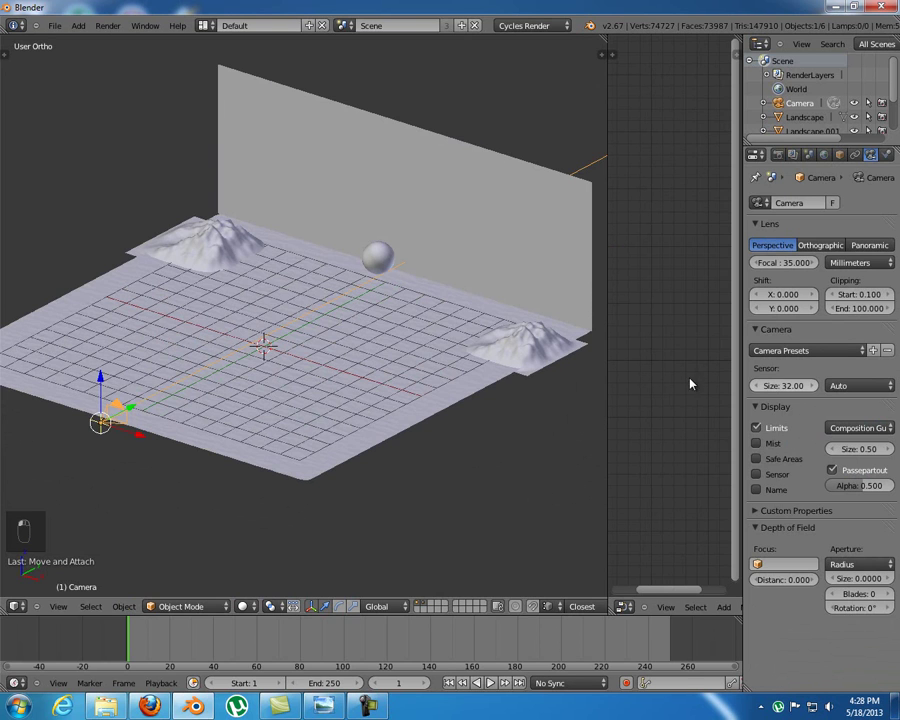
middle_click_drag(301, 352, 340, 352)
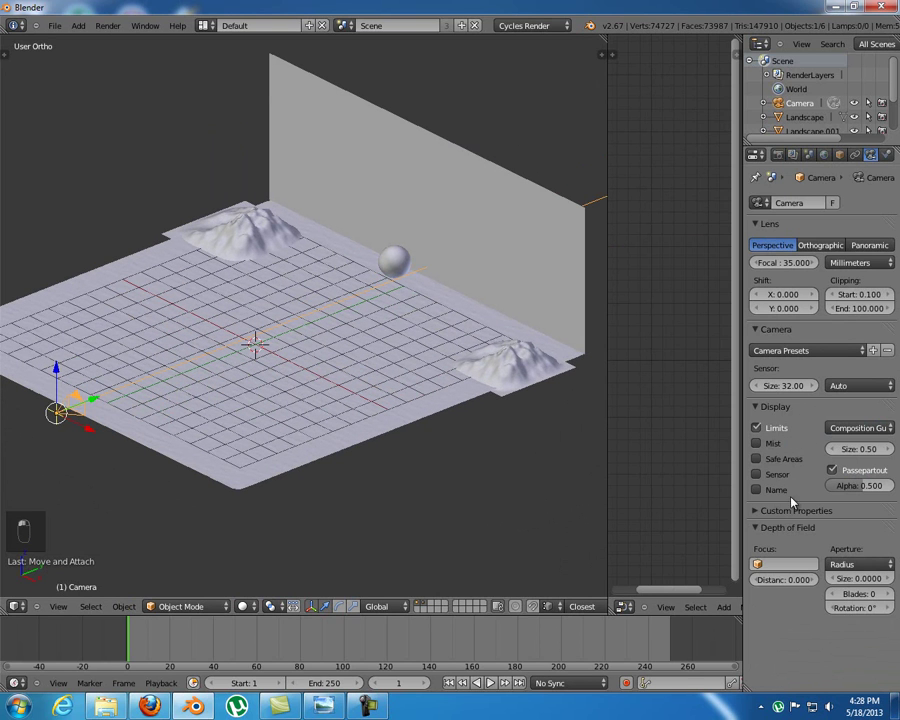
mouse_move(772, 580)
left_mouse_down()
mouse_move(885, 595)
mouse_move(10, 597)
left_mouse_up()
middle_click_drag(480, 430, 300, 360)
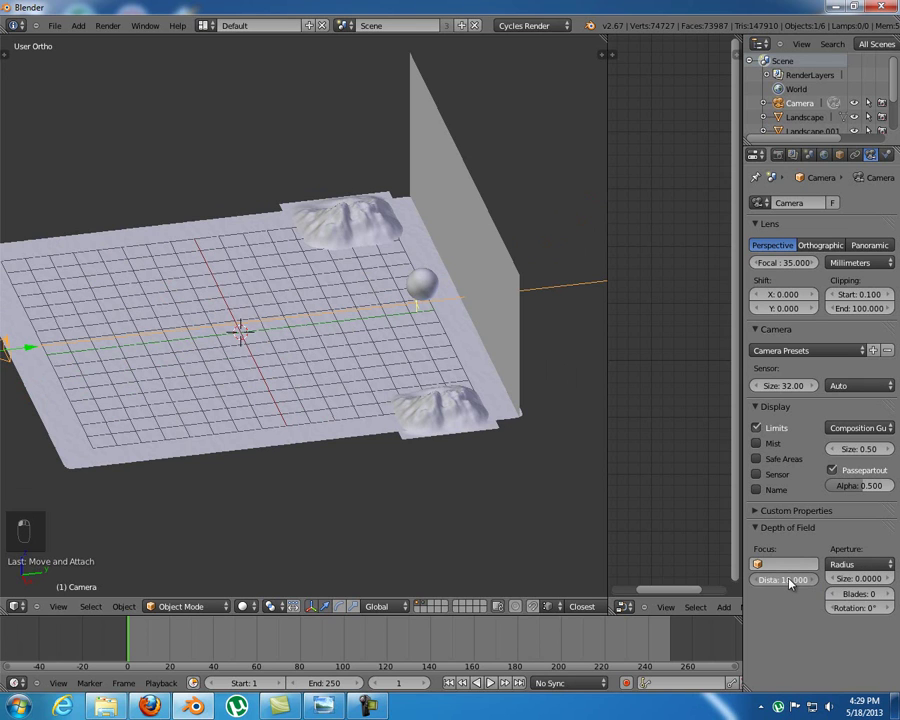
Switch the camera's aperture type to F/stop and set its number to 4
left_click(862, 577)
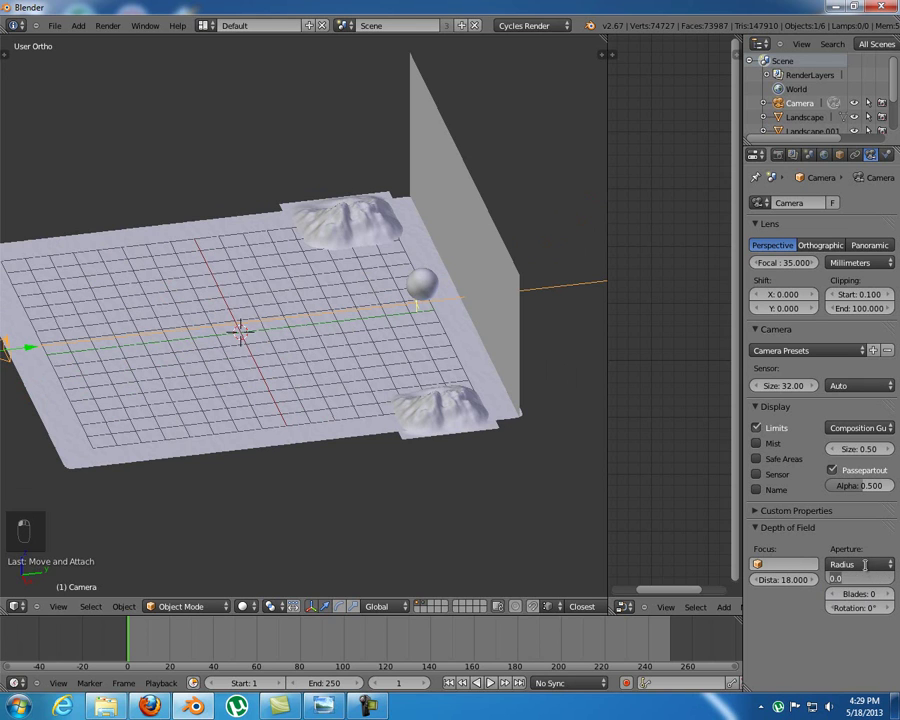
left_click(864, 566)
left_click(857, 535)
left_click(852, 577)
type("4")
key("Return")
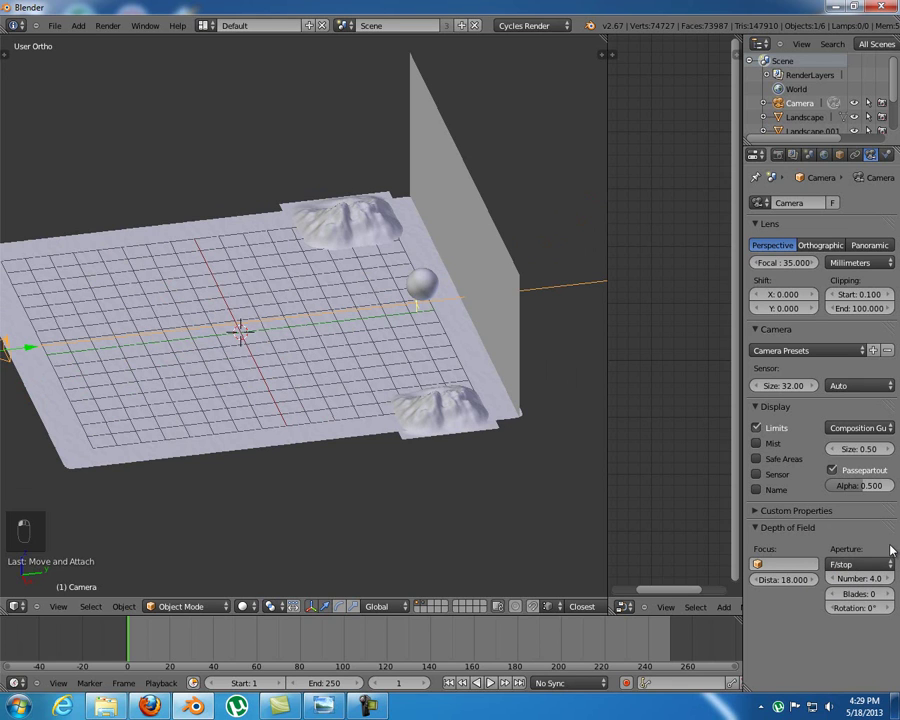
Examine the render performance settings, including the threads and tile size
left_click(779, 155)
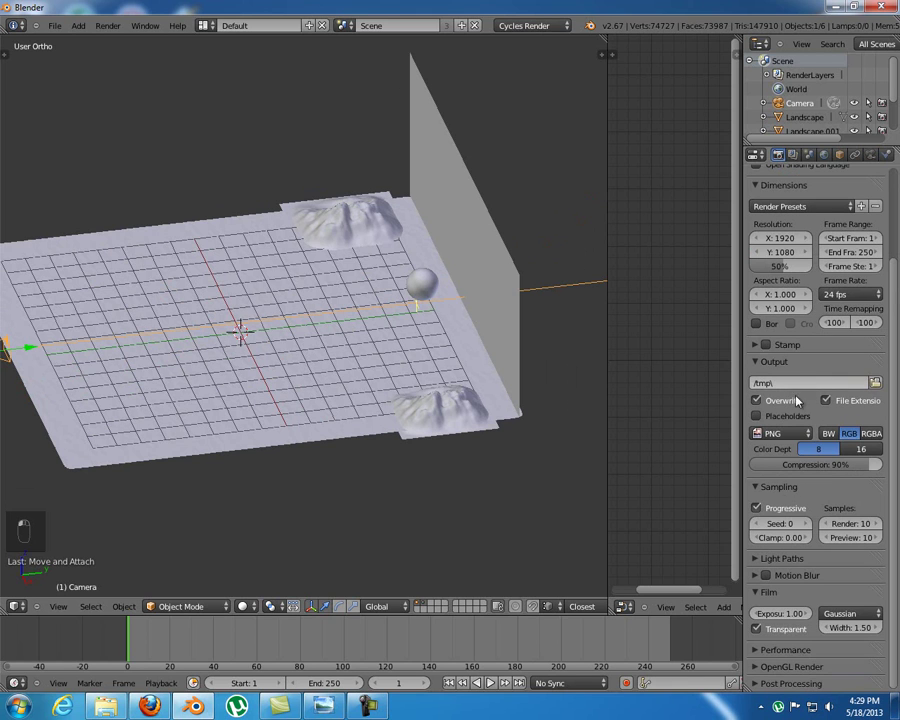
left_click(785, 650)
scroll(790, 650, "down", 5)
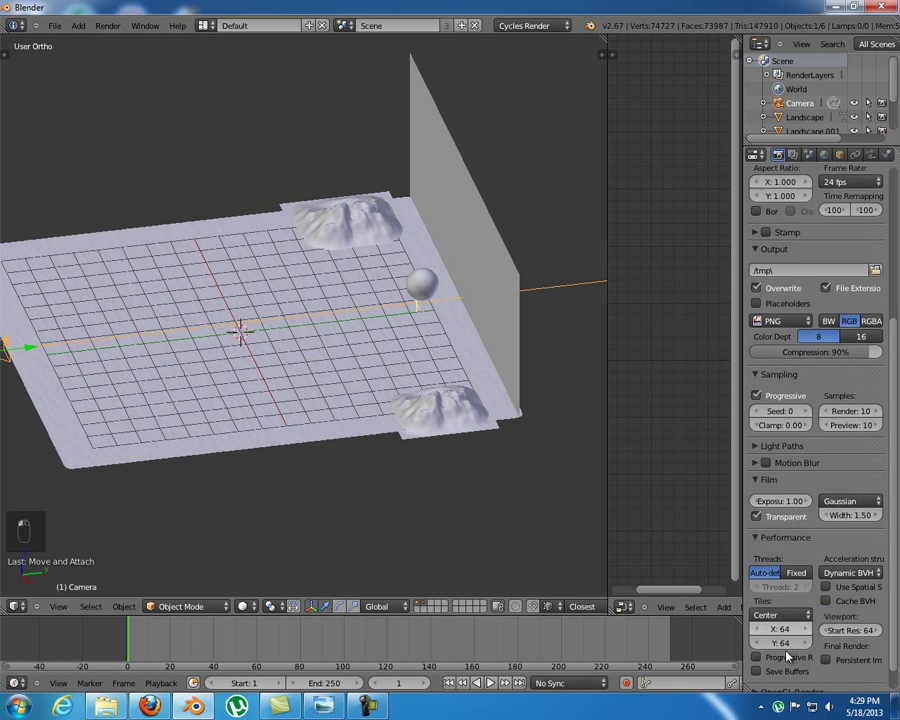
left_click(774, 512)
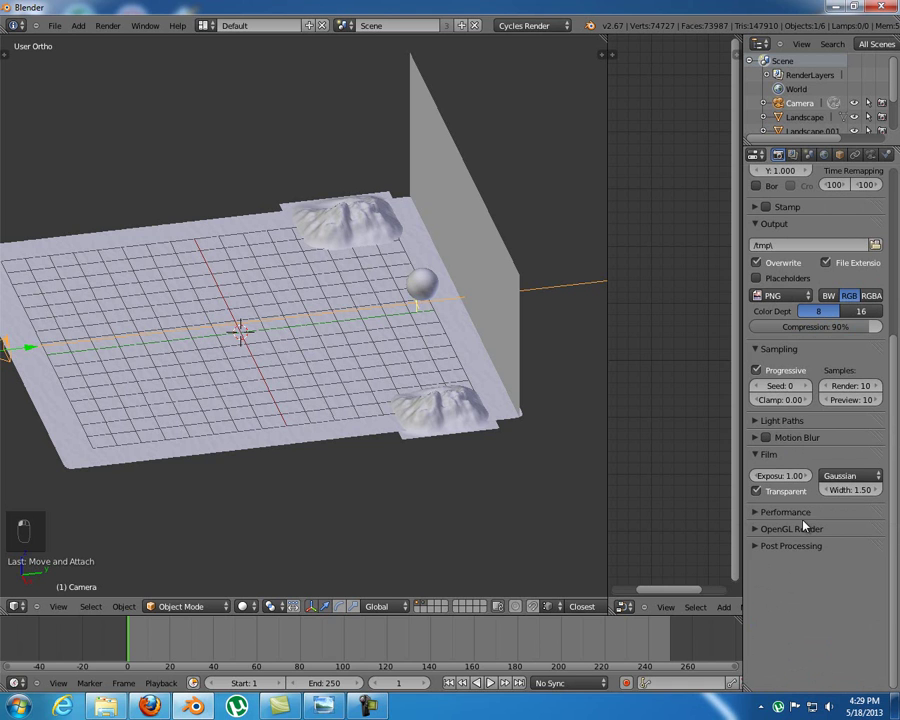
Check the sphere alone on its own layer, select it, and show it together with the landscape layer again
middle_click_drag(283, 346, 382, 343)
left_click(425, 609)
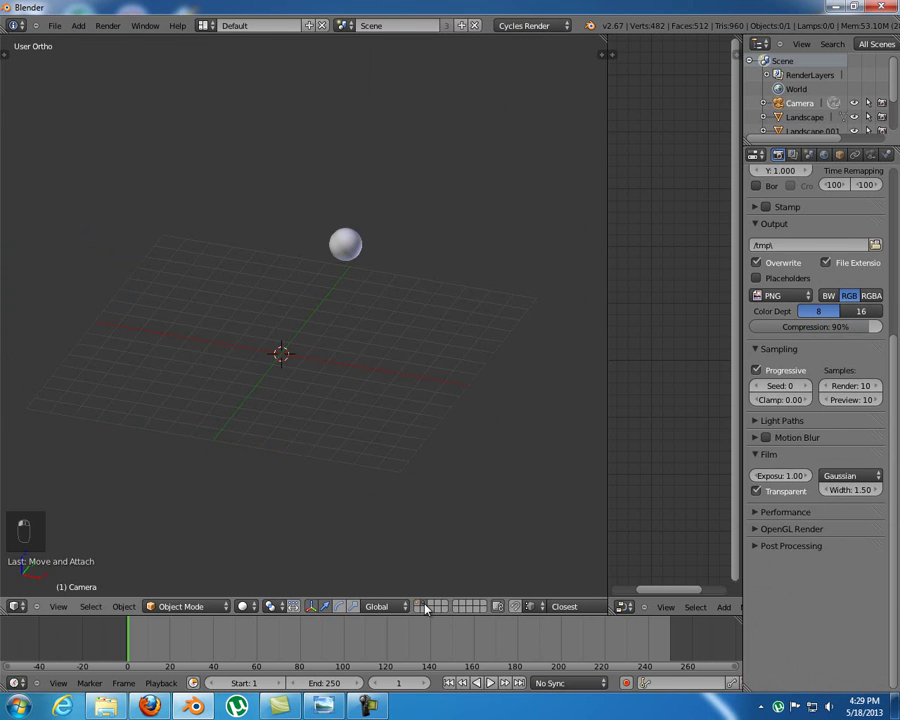
middle_click_drag(443, 264, 364, 233)
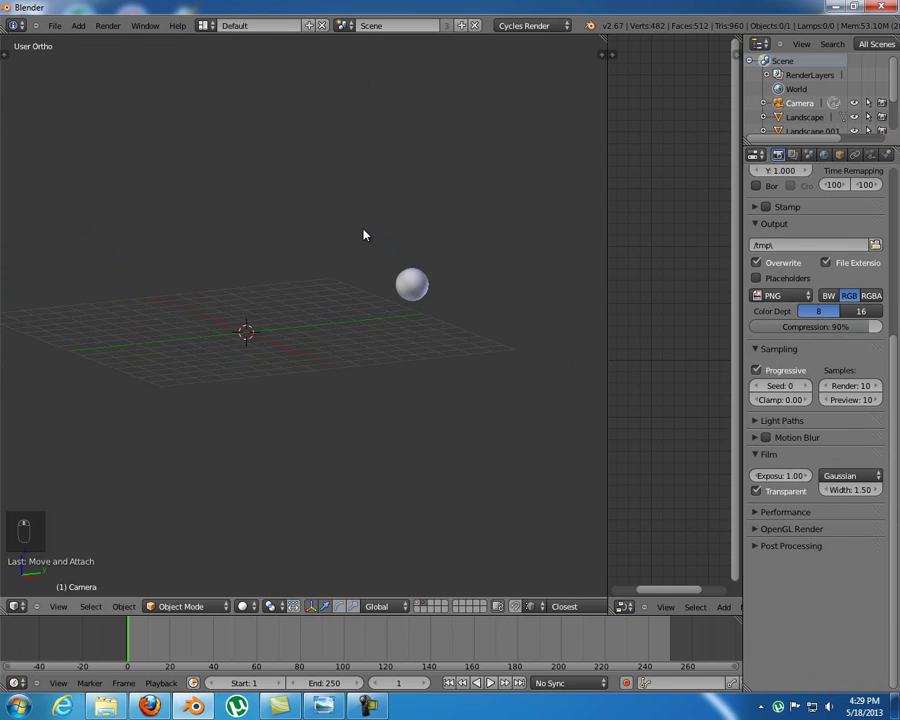
right_click(412, 286)
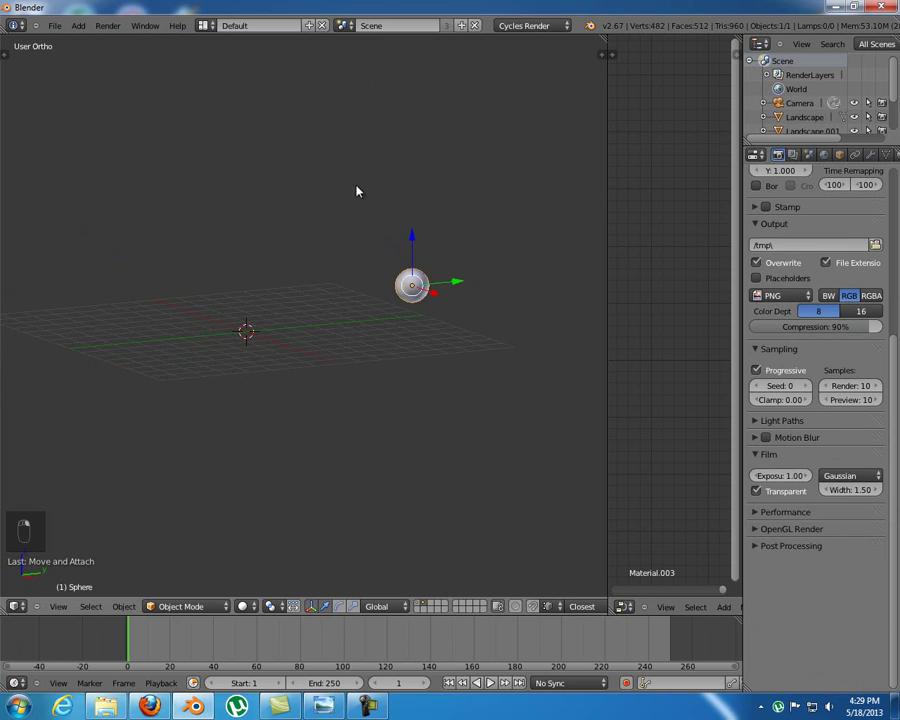
left_click(419, 608, "shift")
middle_click_drag(540, 145, 293, 384)
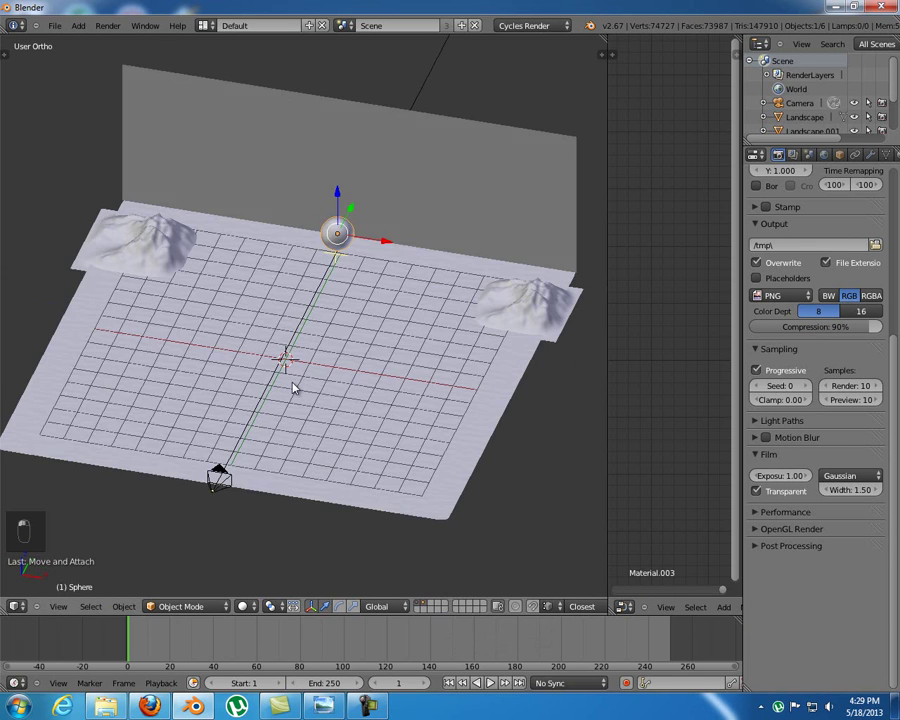
middle_click_drag(378, 198, 560, 422)
middle_click_drag(223, 227, 293, 257)
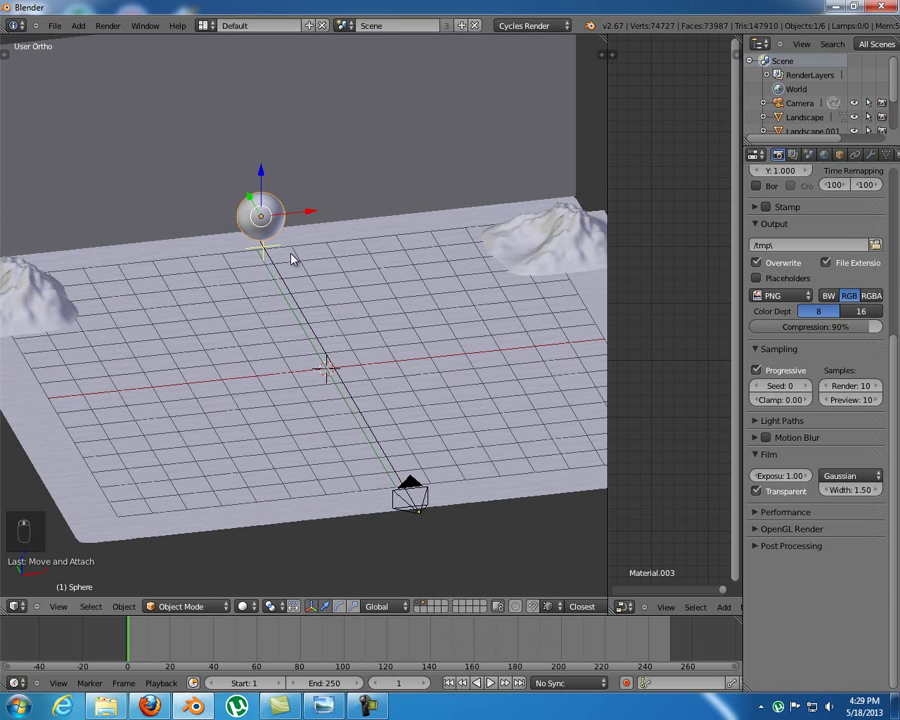
Set the render samples to 100 and render the image
left_click(794, 155)
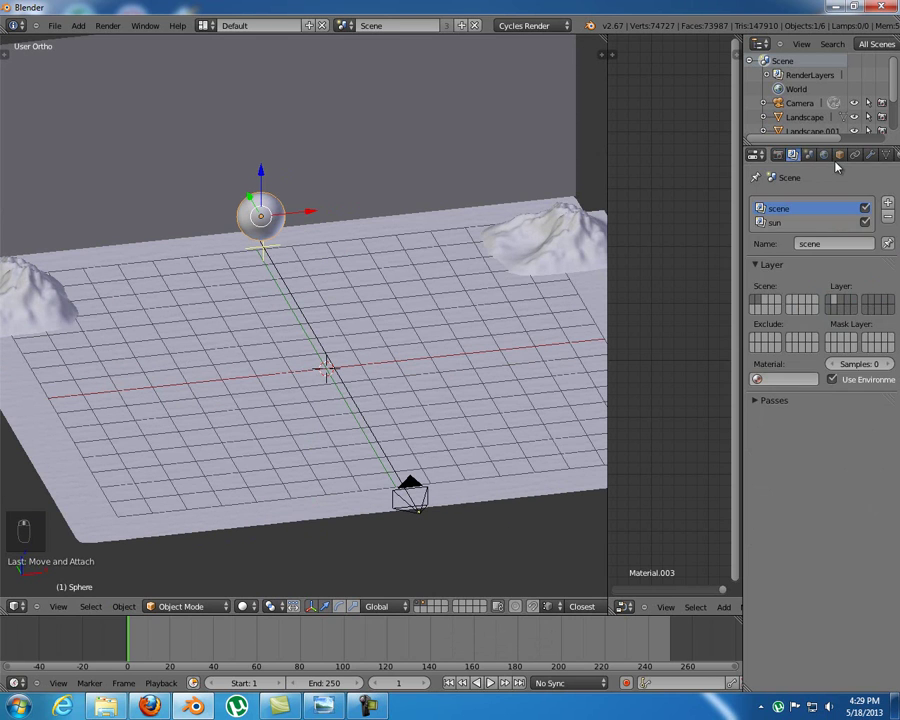
left_click(778, 155)
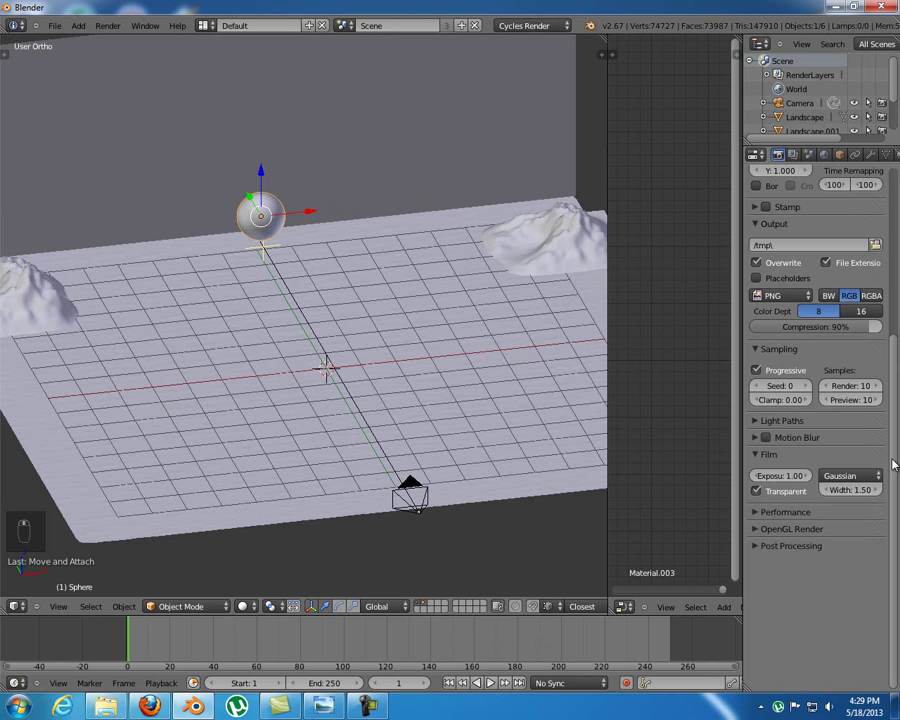
left_click(850, 386)
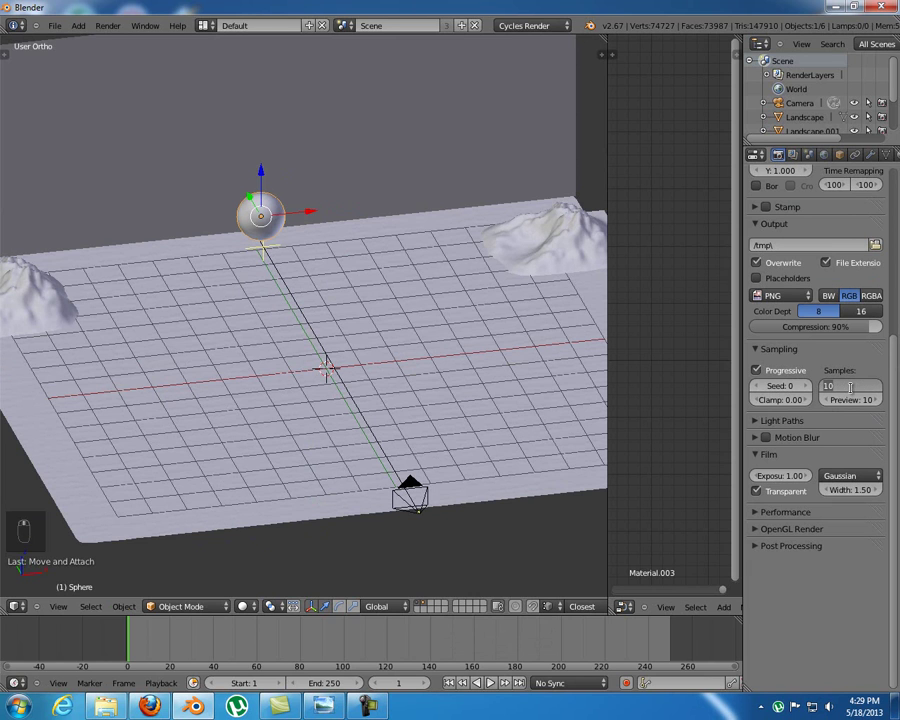
type("100")
key("Return")
key("KP_0")
key("KP_0")
key("F12")
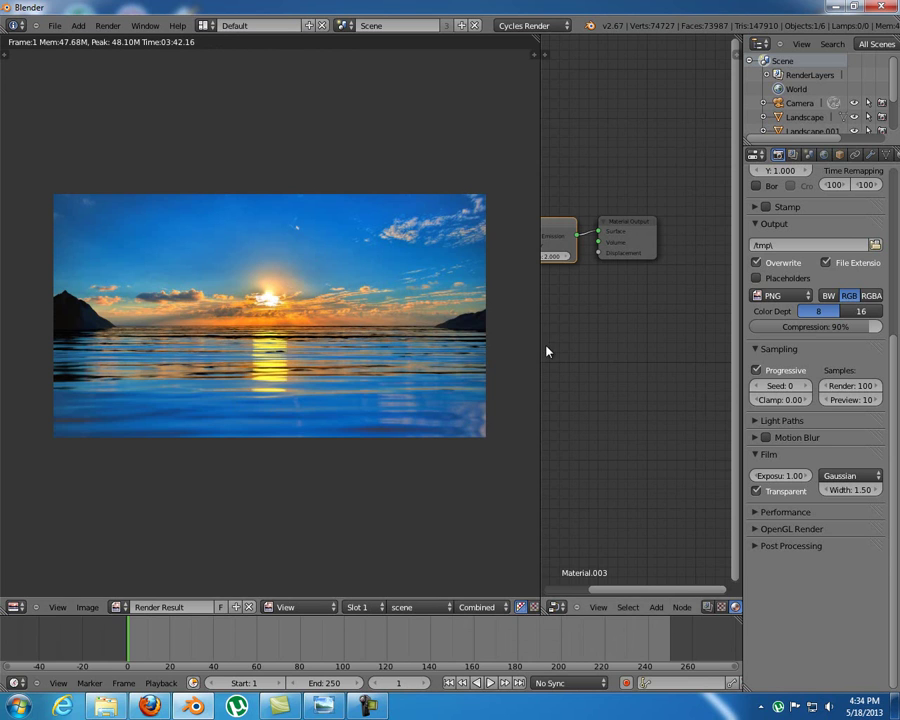
Widen the node editor, switch it to the compositing node tree, and enable nodes and the backdrop
left_click_drag(538, 345, 120, 369)
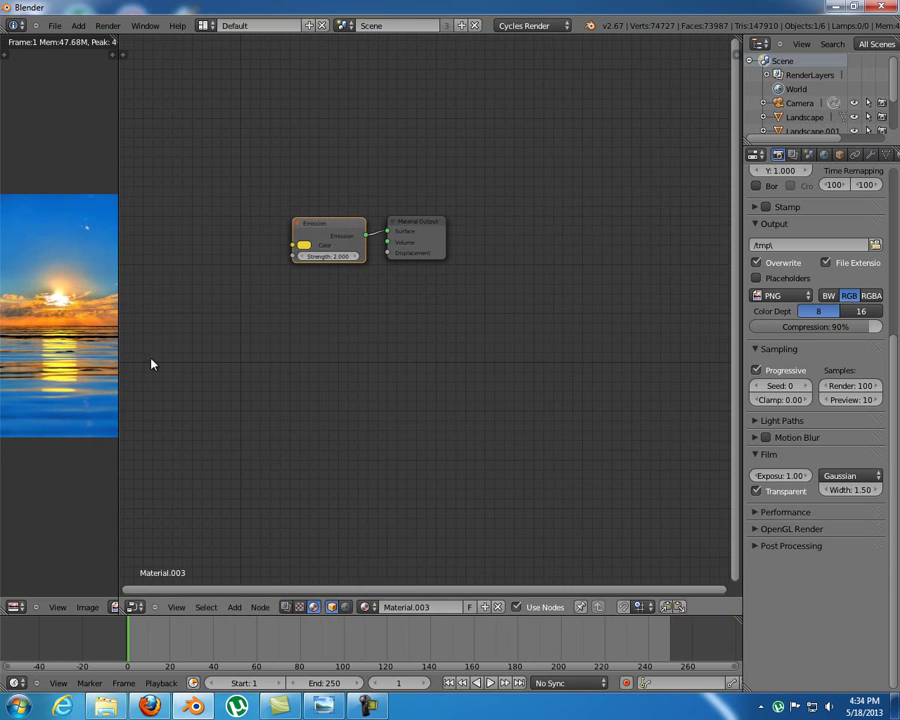
left_click(286, 607)
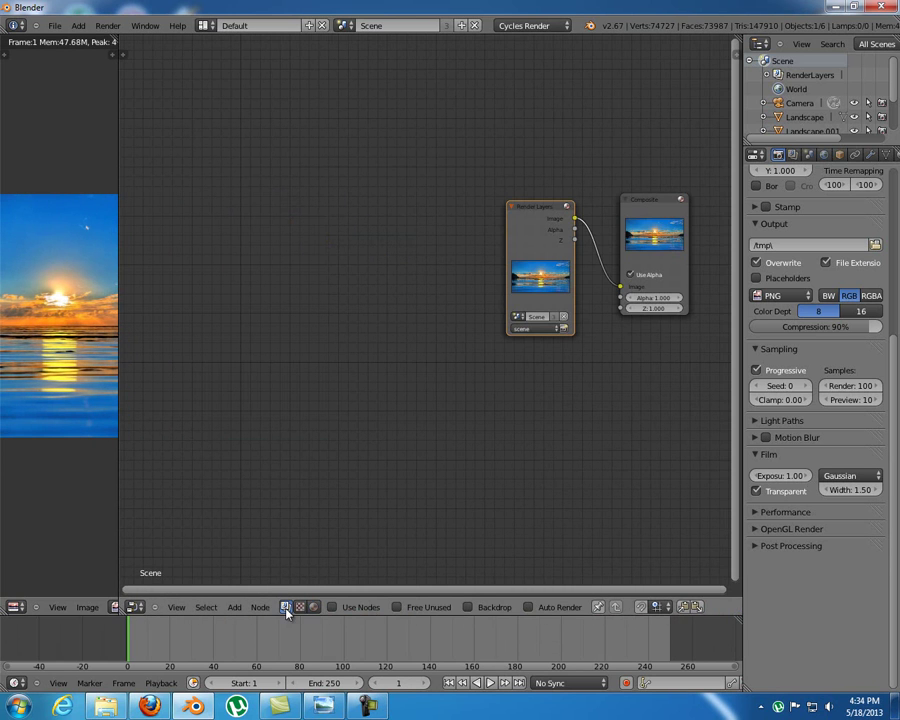
left_click(333, 607)
left_click(468, 607)
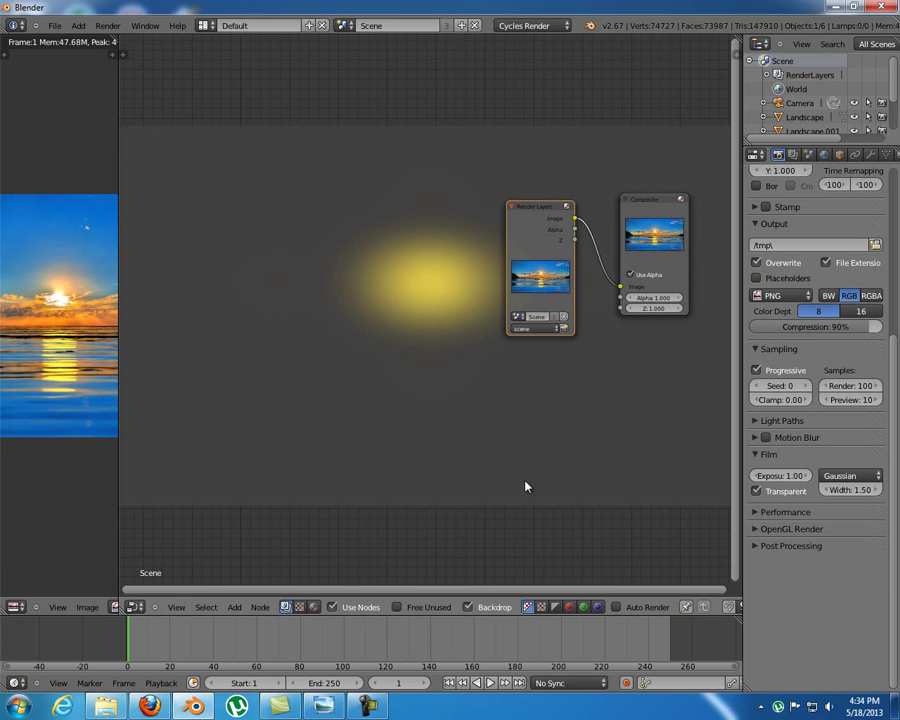
Add a Viewer node below the Composite node and connect the Render Layers image output to it
middle_click_drag(548, 347, 353, 357)
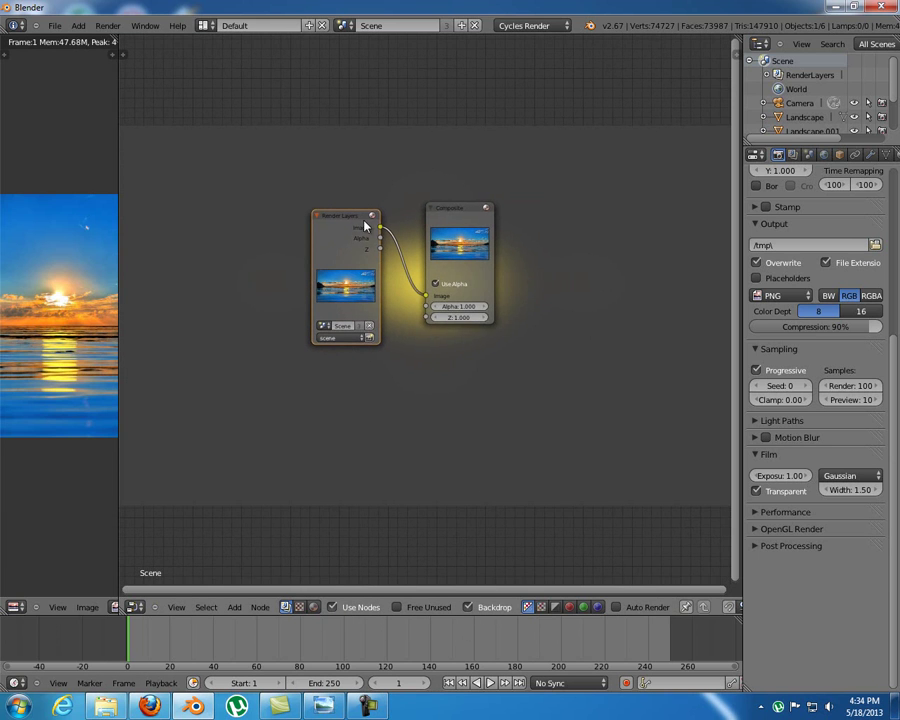
scroll(440, 310, "up", 1)
left_click_drag(497, 184, 553, 196)
key("shift+a")
mouse_move(458, 340)
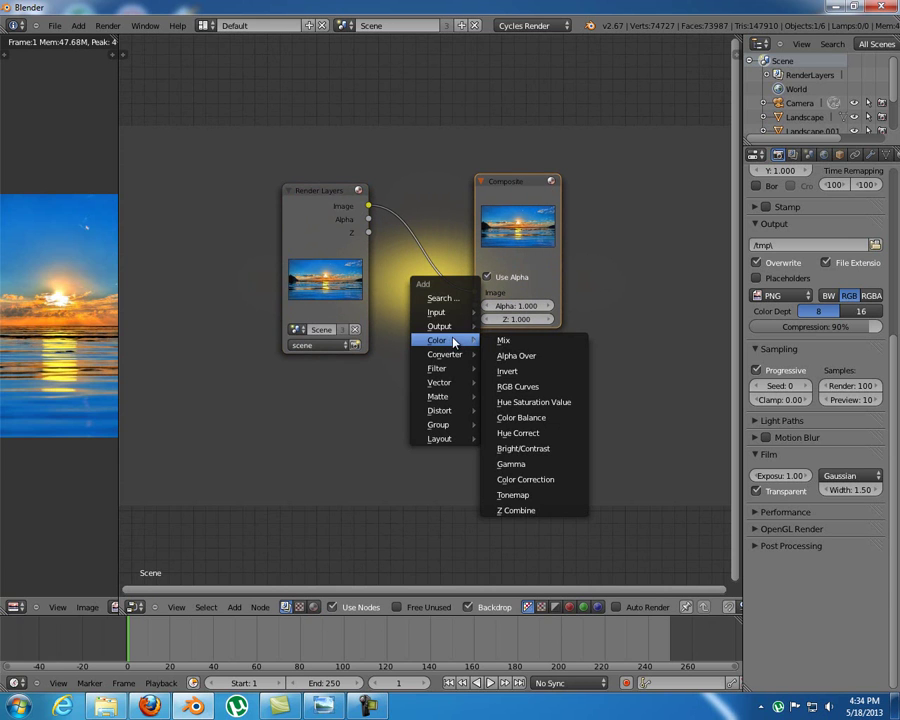
left_click(516, 341)
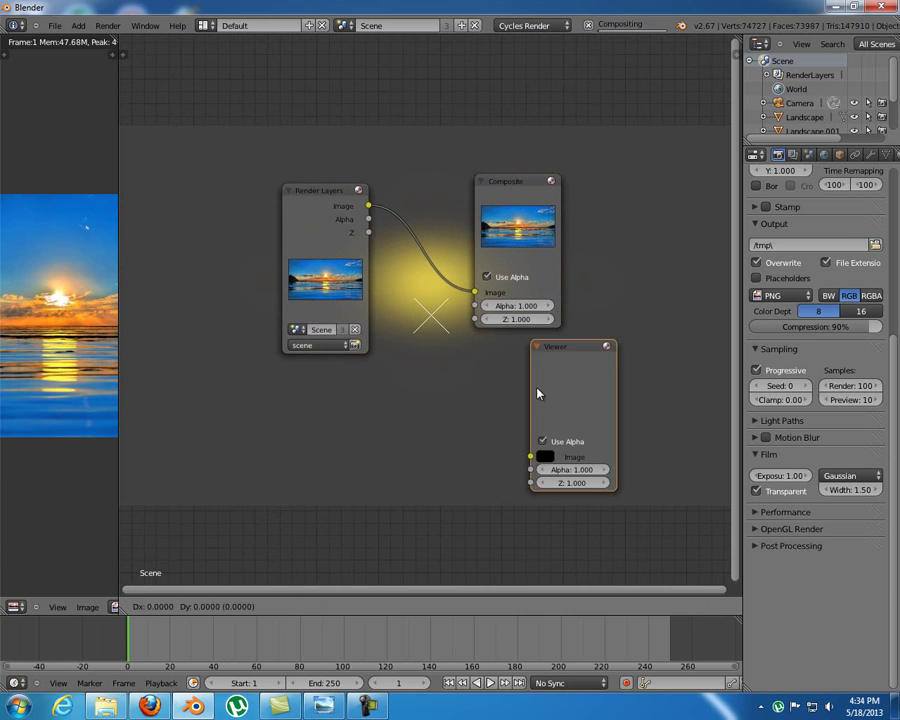
left_click(509, 374)
left_click_drag(369, 205, 513, 498)
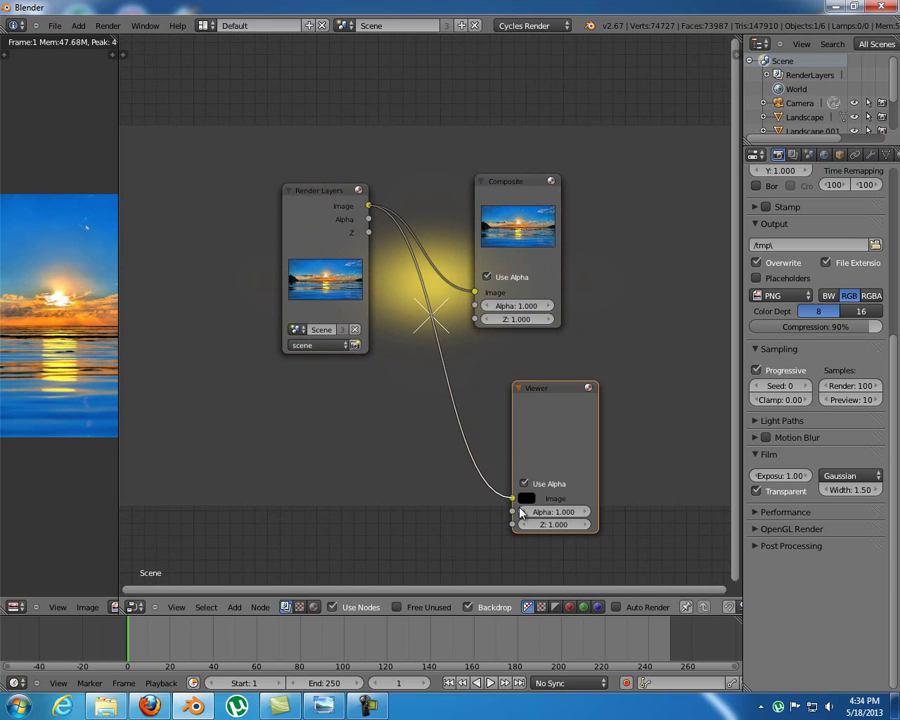
left_click_drag(540, 396, 554, 378)
Spread the node layout by moving the Composite node and the Render Layers node farther apart
middle_click_drag(593, 296, 451, 286)
left_click_drag(424, 176, 665, 175)
left_click(166, 192)
left_click_drag(166, 192, 118, 198)
middle_click_drag(243, 169, 451, 124)
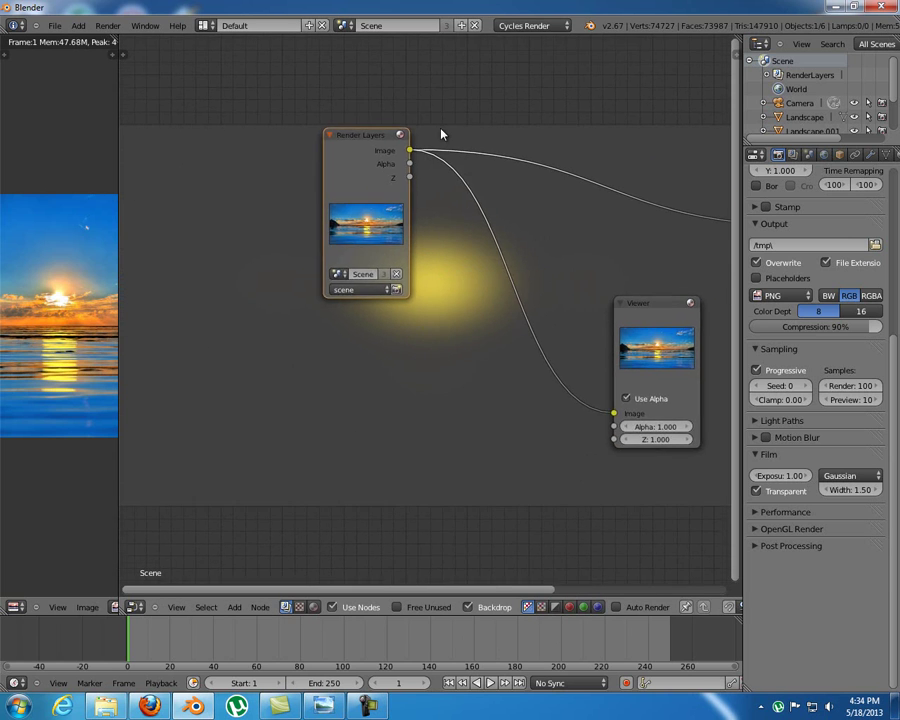
scroll(390, 200, "down", 2)
left_click_drag(386, 195, 305, 196)
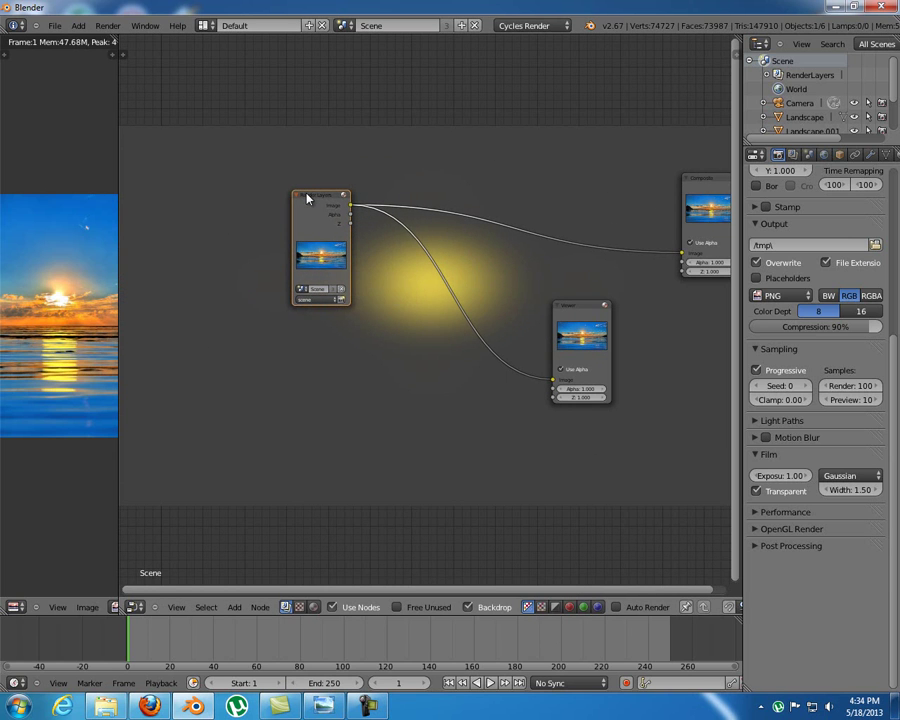
Duplicate the Render Layers node below the original and set the copy to the sun layer
key("shift+d")
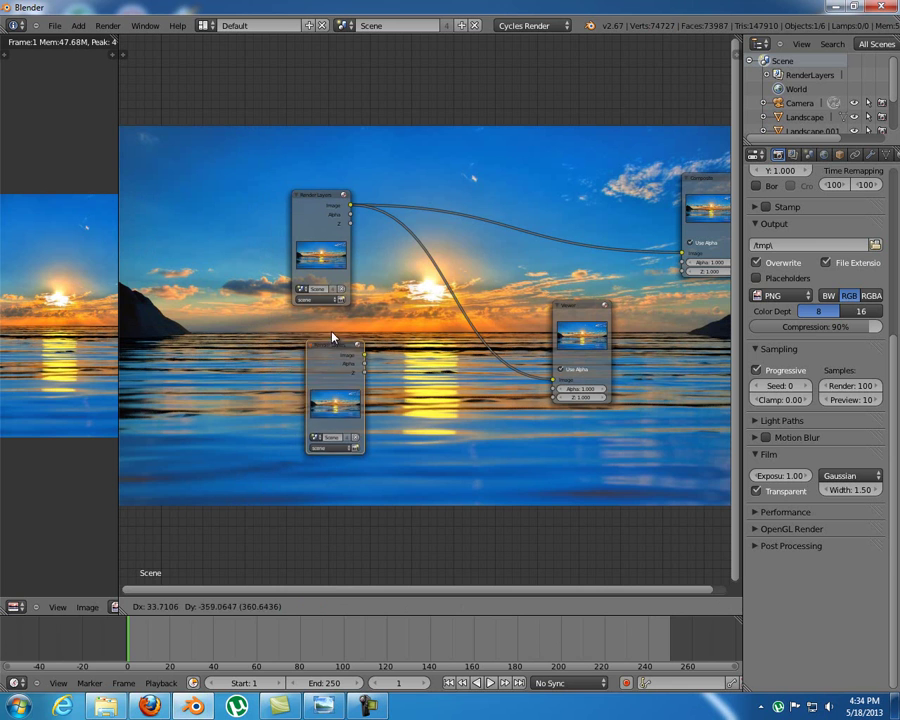
left_click(323, 330)
scroll(422, 260, "up", 3)
middle_click_drag(452, 278, 407, 230)
left_click(308, 401)
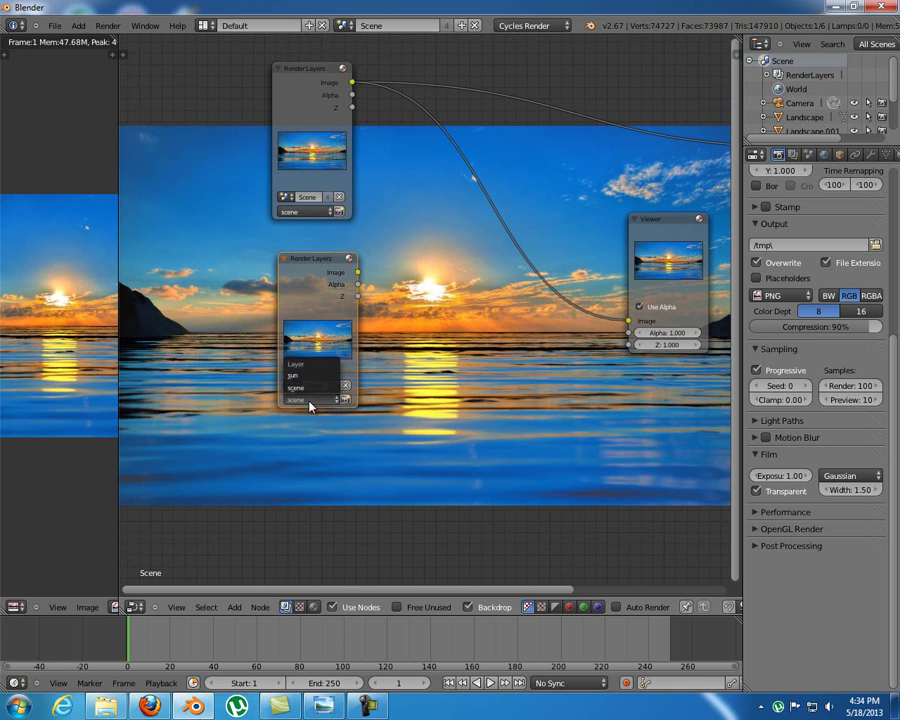
left_click(318, 375)
scroll(297, 262, "up", 2)
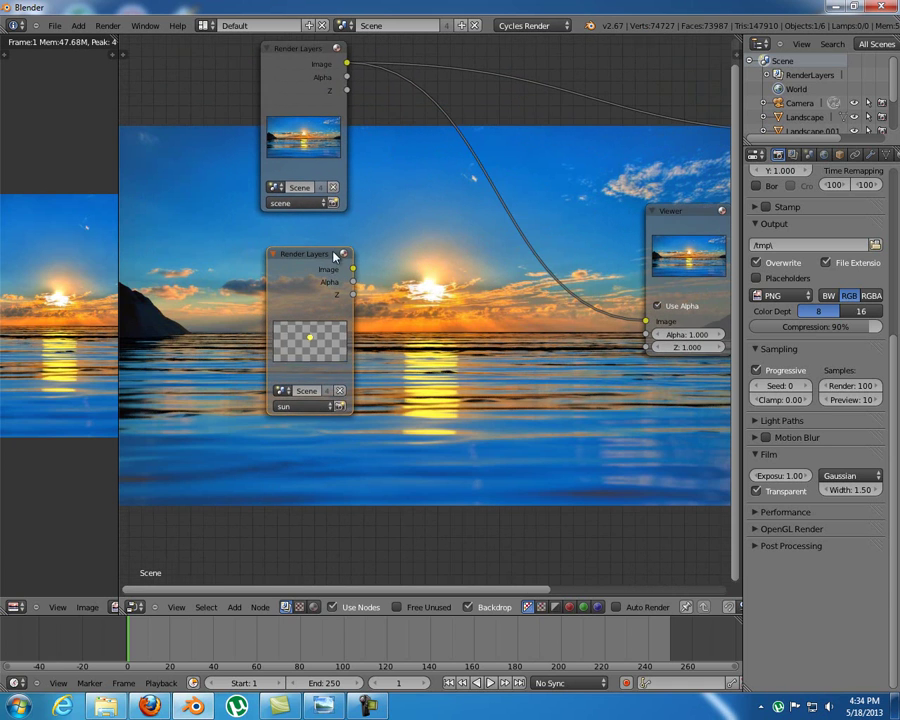
Connect the sun layer's image to the Viewer and insert a Blur node on that link
left_click_drag(297, 262, 668, 326)
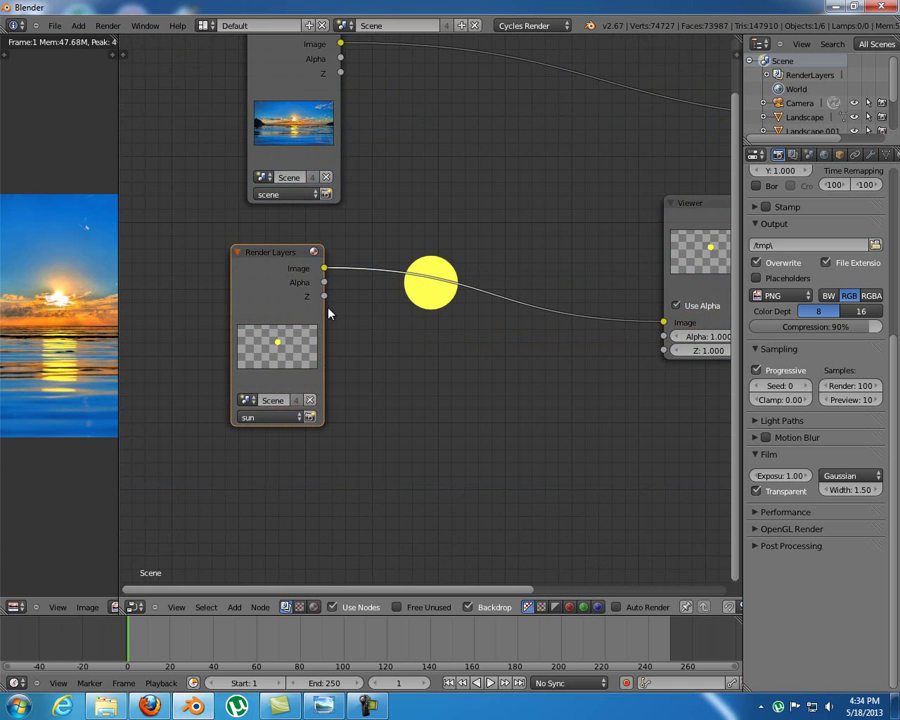
key("shift+a")
mouse_move(340, 346)
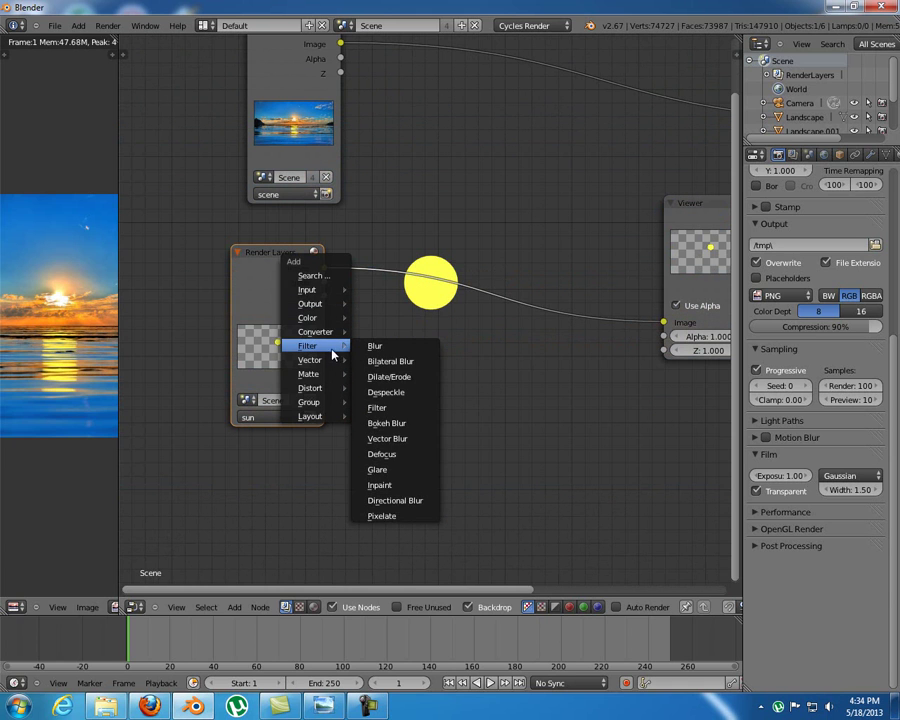
left_click(396, 348)
left_click(437, 326)
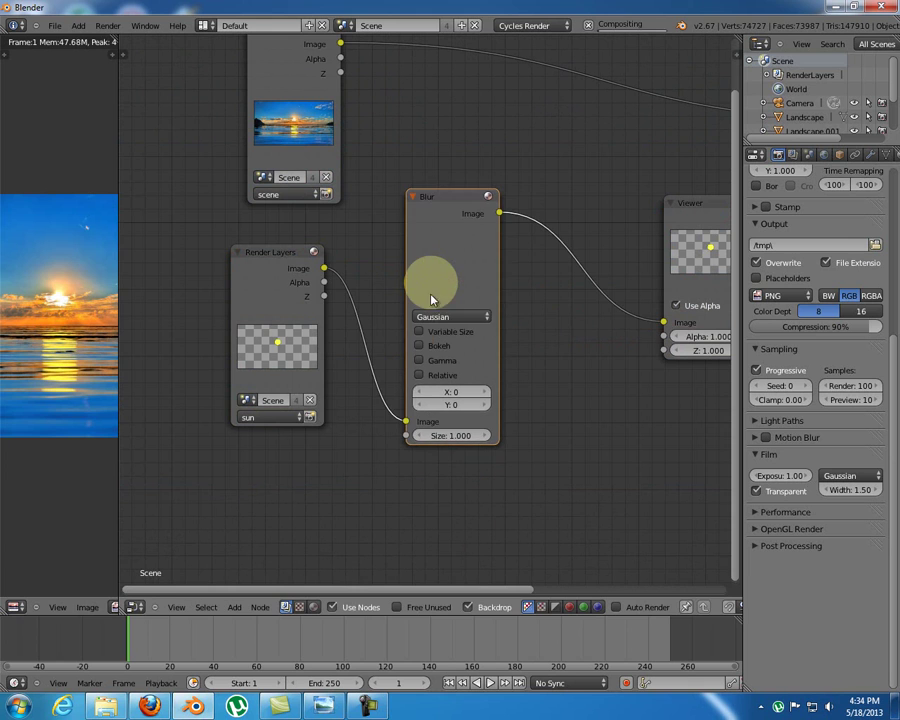
Set the Blur node to Fast Gaussian with relative sizing, 10% in both X and Y
left_click(440, 317)
left_click(456, 230)
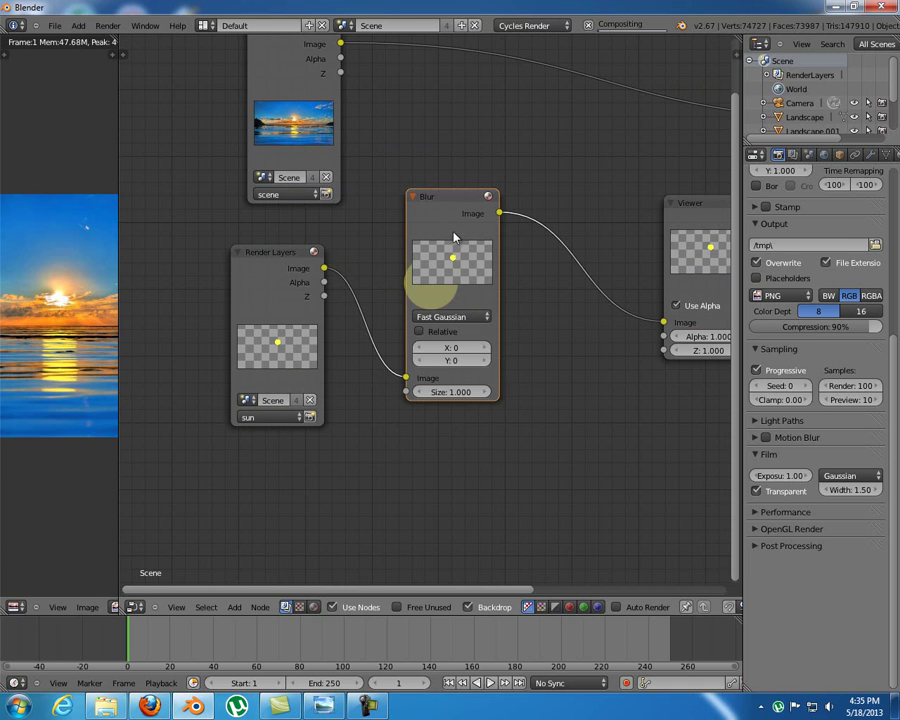
left_click(438, 331)
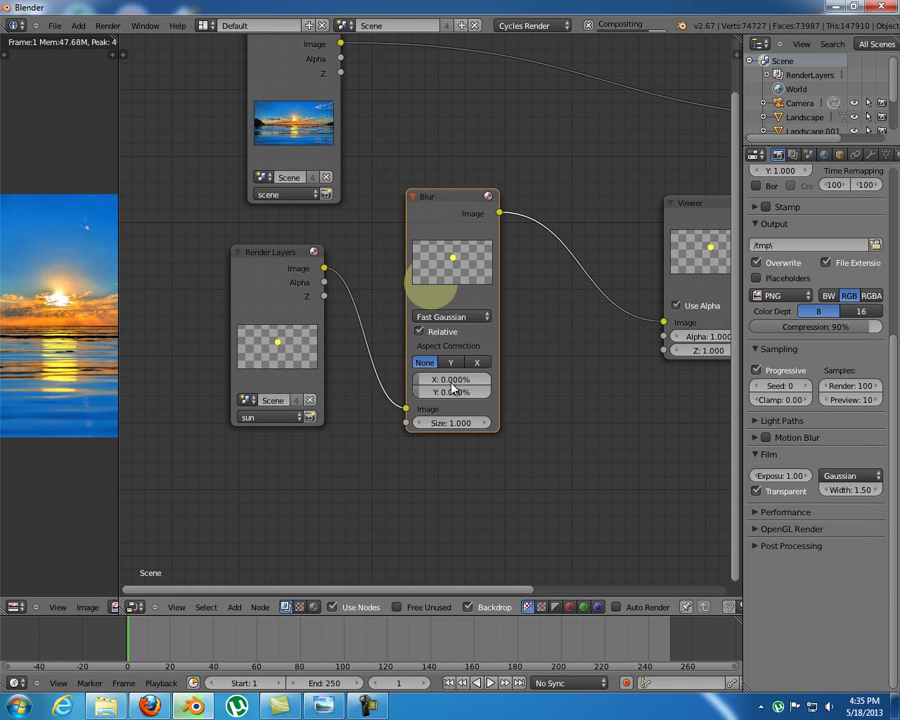
left_click(452, 380)
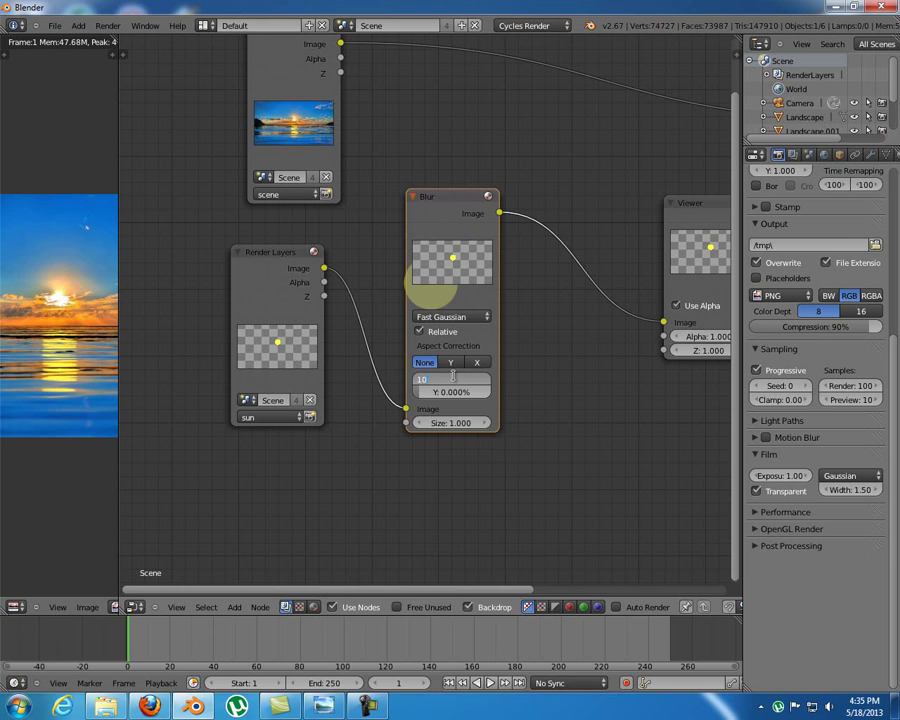
type("10")
key("Return")
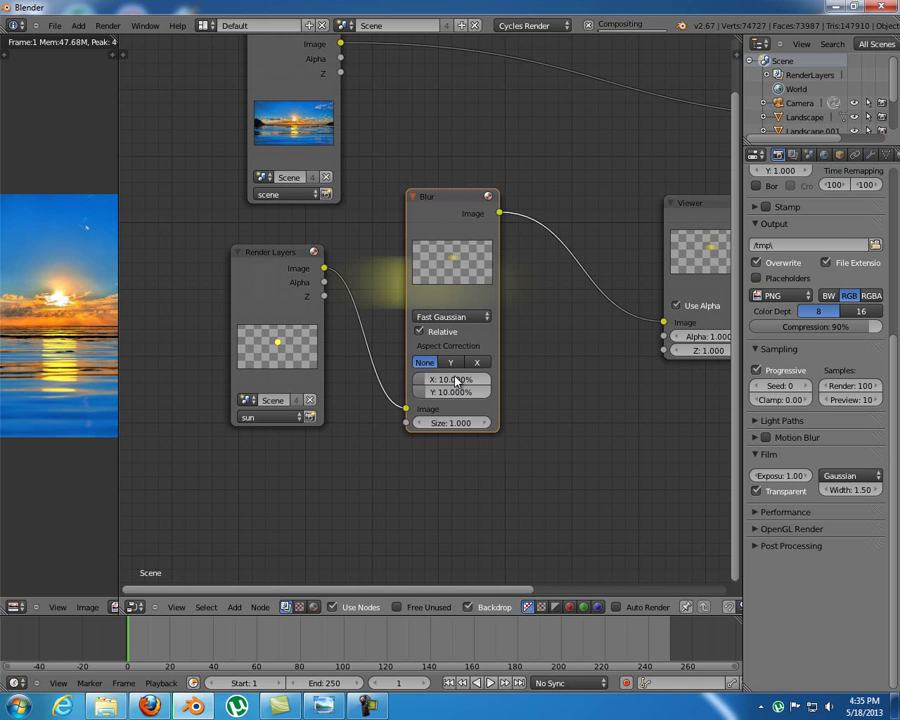
Rearrange the Viewer, Blur and Render Layers nodes to free space between the Blur and the Viewer
middle_click_drag(502, 325, 398, 404)
left_click_drag(592, 281, 670, 267)
scroll(496, 200, "down", 3)
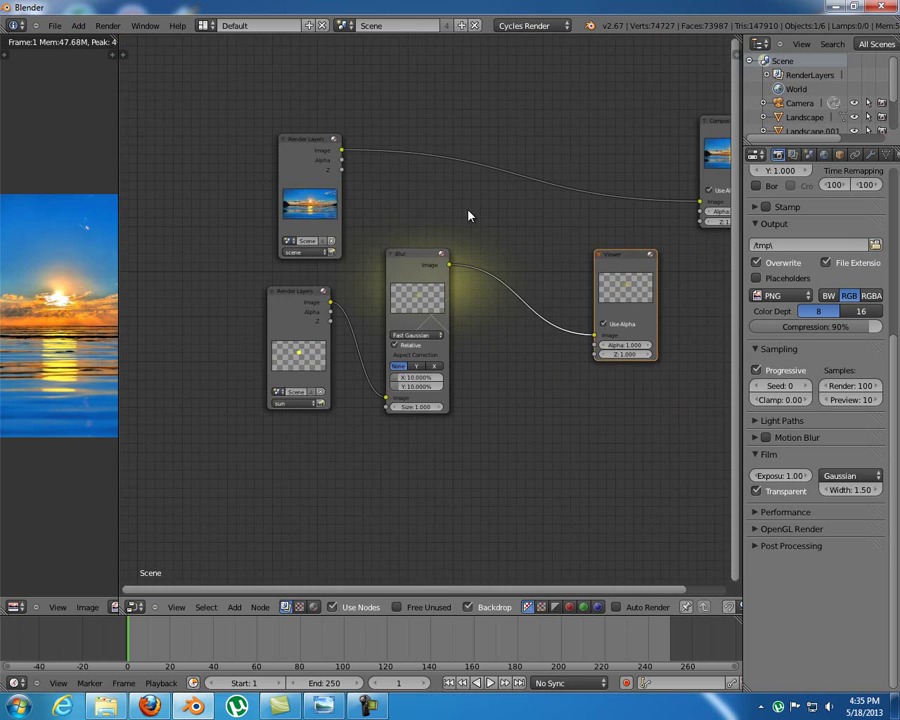
scroll(470, 215, "down", 2)
left_click_drag(320, 307, 305, 307)
left_click_drag(410, 266, 386, 258)
left_click_drag(342, 180, 298, 187)
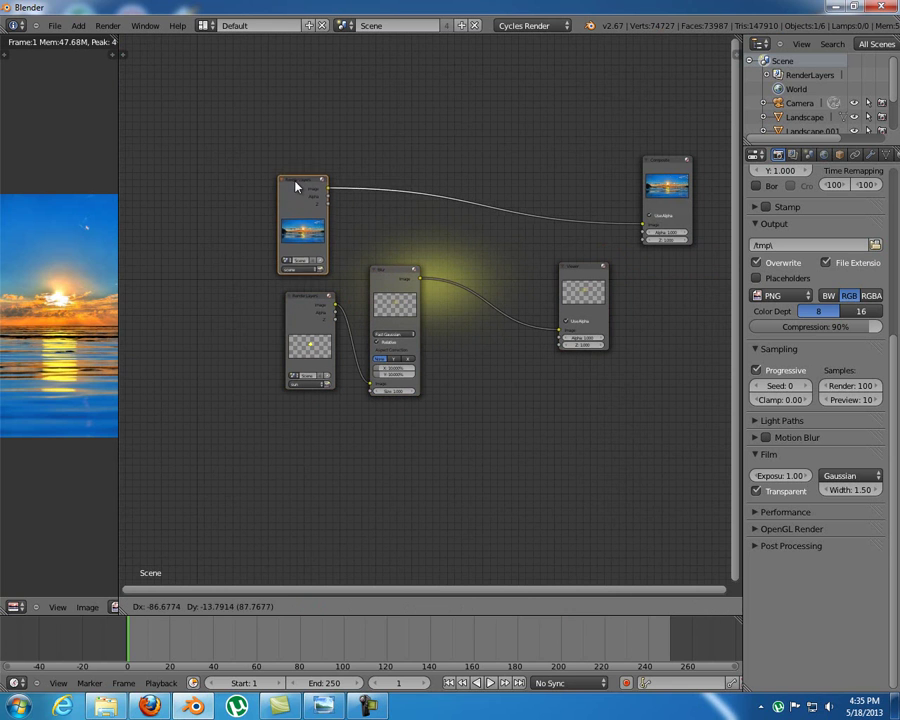
Insert a Mix node between Blur and Viewer, with the scene layer as first image and the blurred sun as second
scroll(380, 192, "up", 2)
middle_click_drag(387, 200, 352, 195)
scroll(412, 225, "up", 1)
key("shift+a")
mouse_move(410, 222)
mouse_move(400, 190)
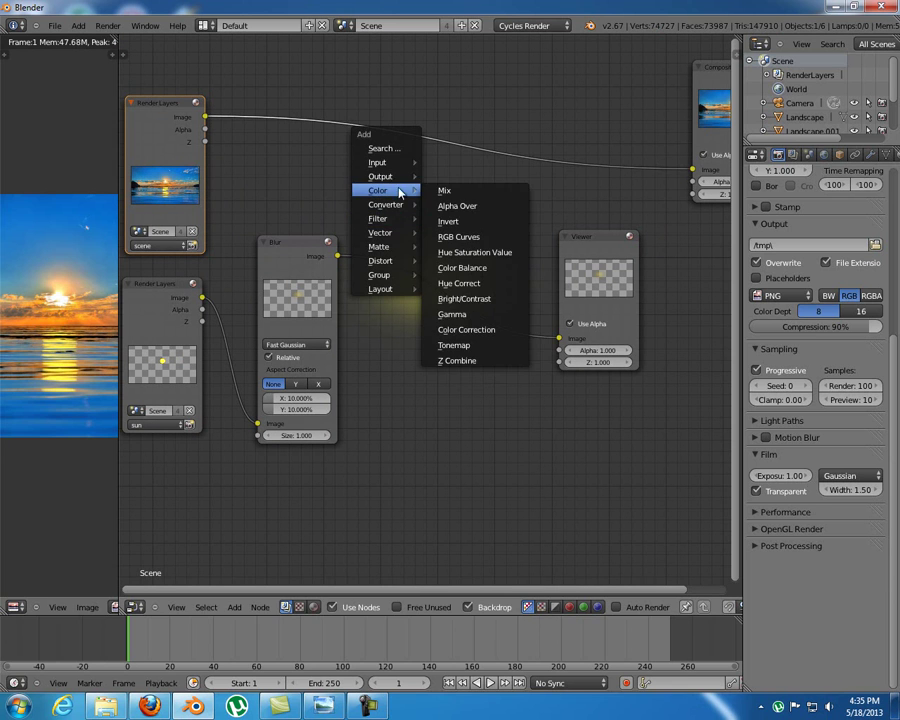
left_click(468, 193)
left_click(440, 178)
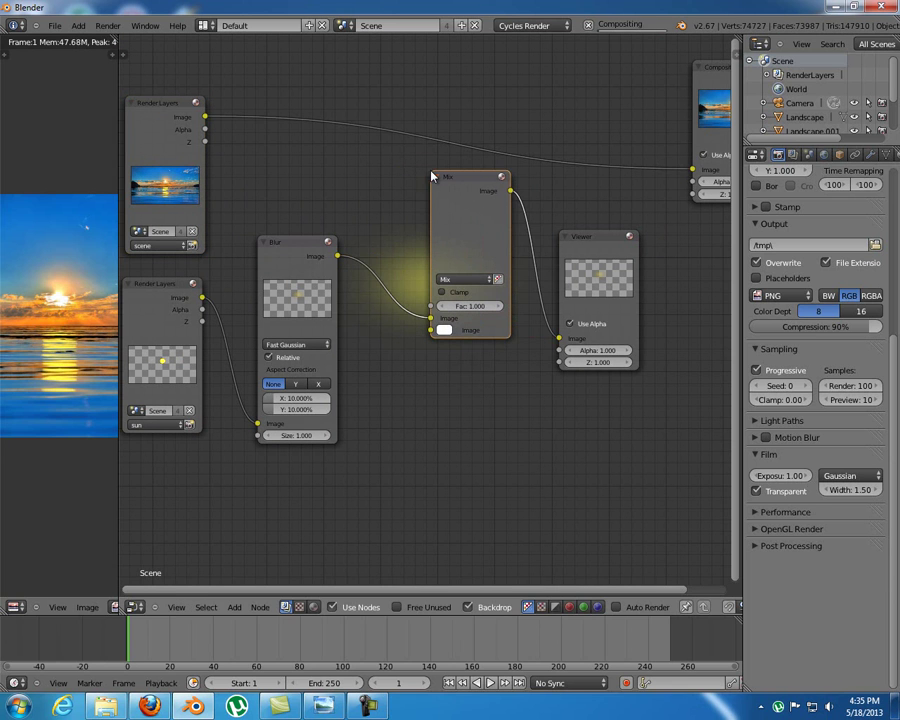
left_click_drag(205, 117, 432, 329)
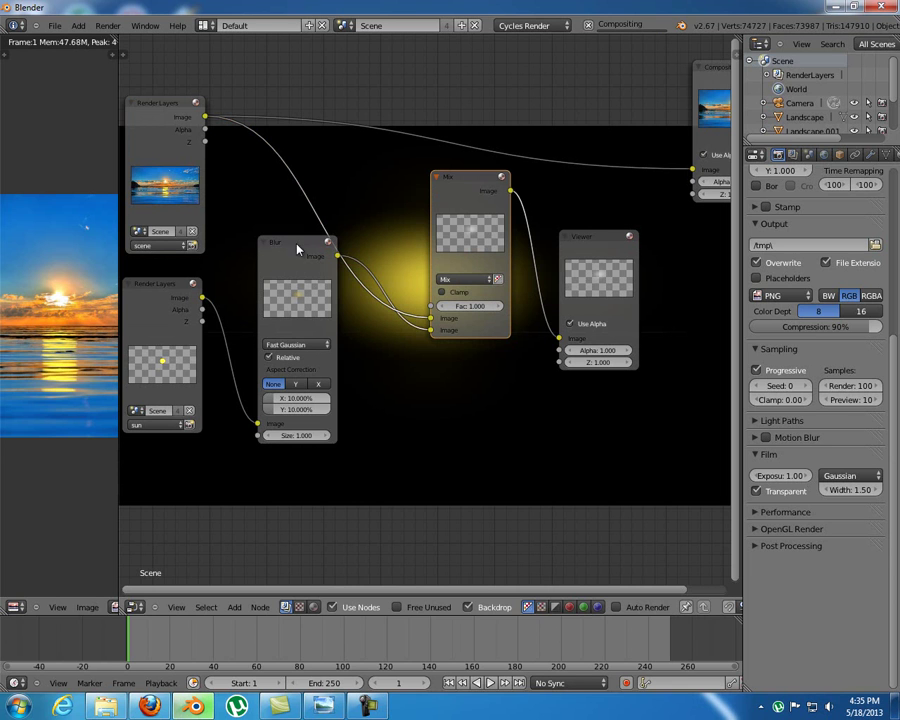
left_click_drag(297, 269, 290, 316)
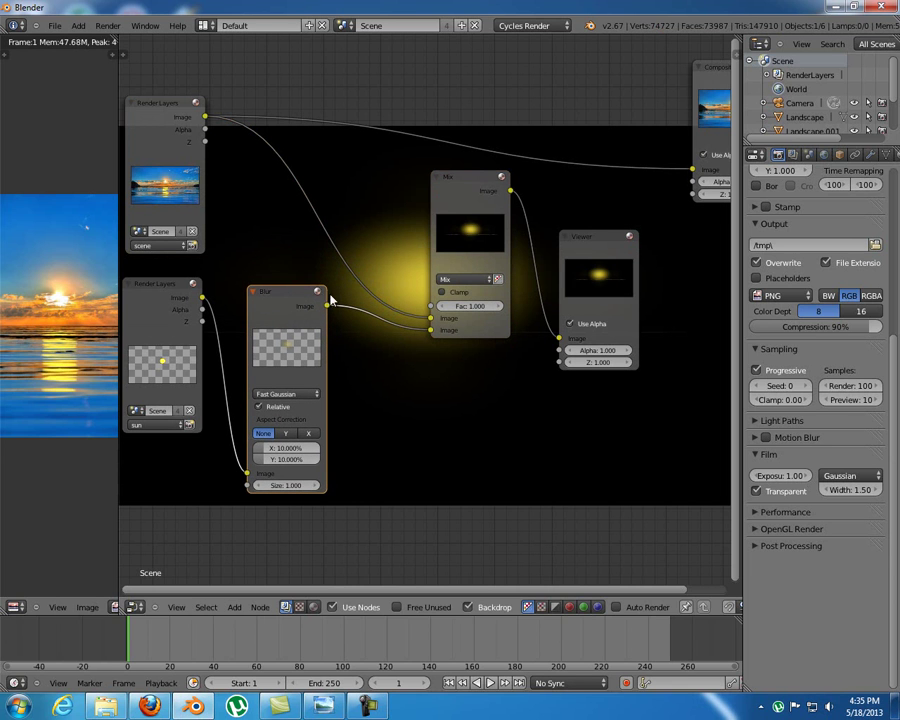
Set the Mix node's blend type to Soft Light and shrink the backdrop to fit the whole image
middle_click_drag(582, 283, 532, 277)
left_click_drag(546, 236, 594, 240)
left_click(417, 273)
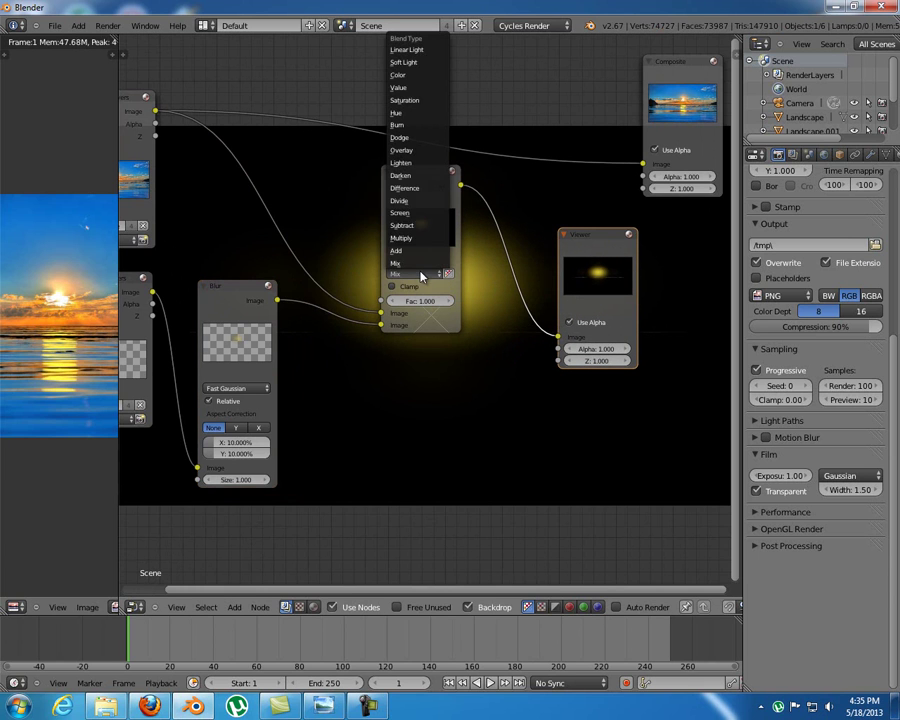
left_click(406, 62)
middle_click_drag(500, 340, 518, 233)
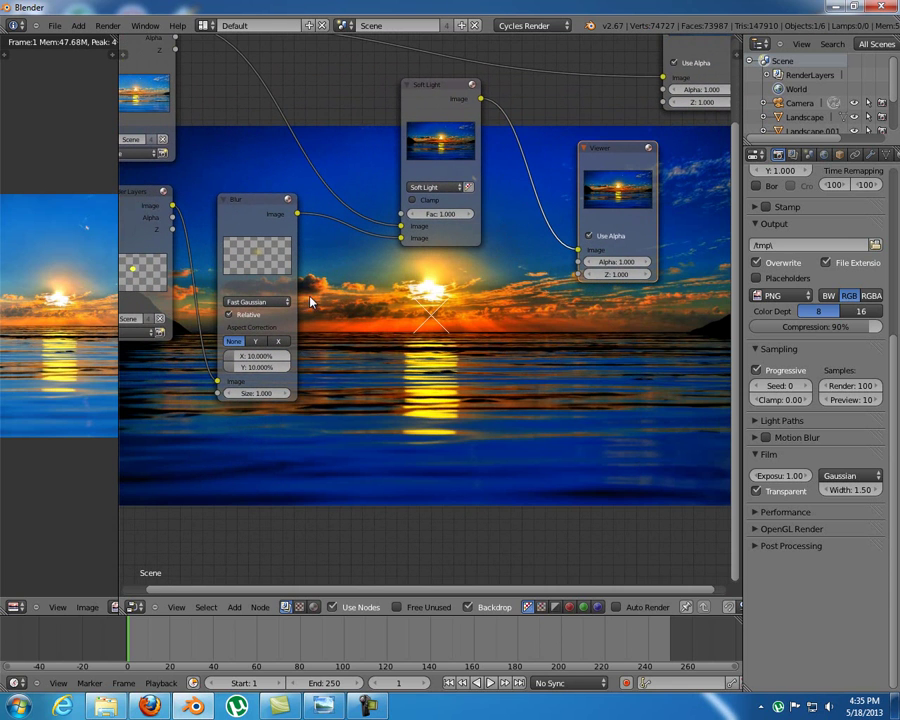
middle_click_drag(362, 303, 488, 244)
key("v")
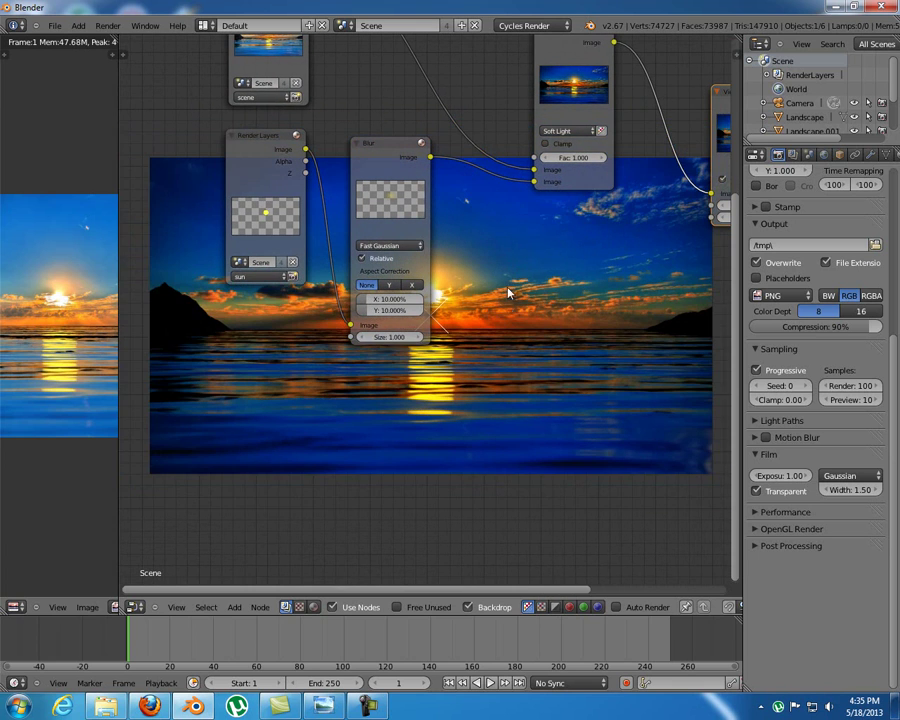
middle_click_drag(516, 283, 420, 342)
Try a factor of 0.5 on the Soft Light node and return it to 1
scroll(421, 342, "up", 3)
middle_click_drag(478, 261, 369, 288)
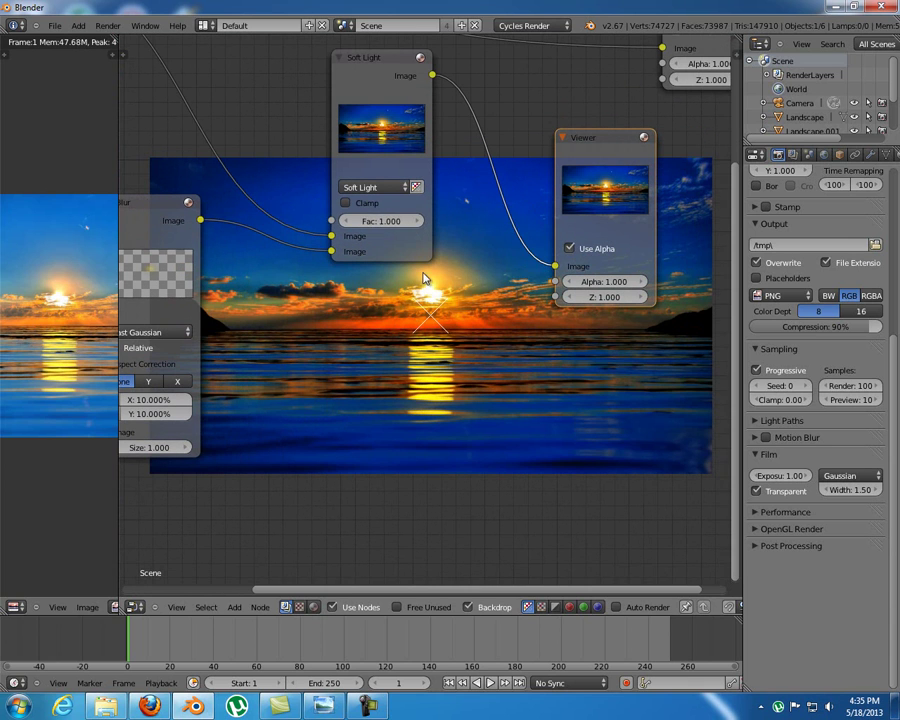
left_click(381, 220)
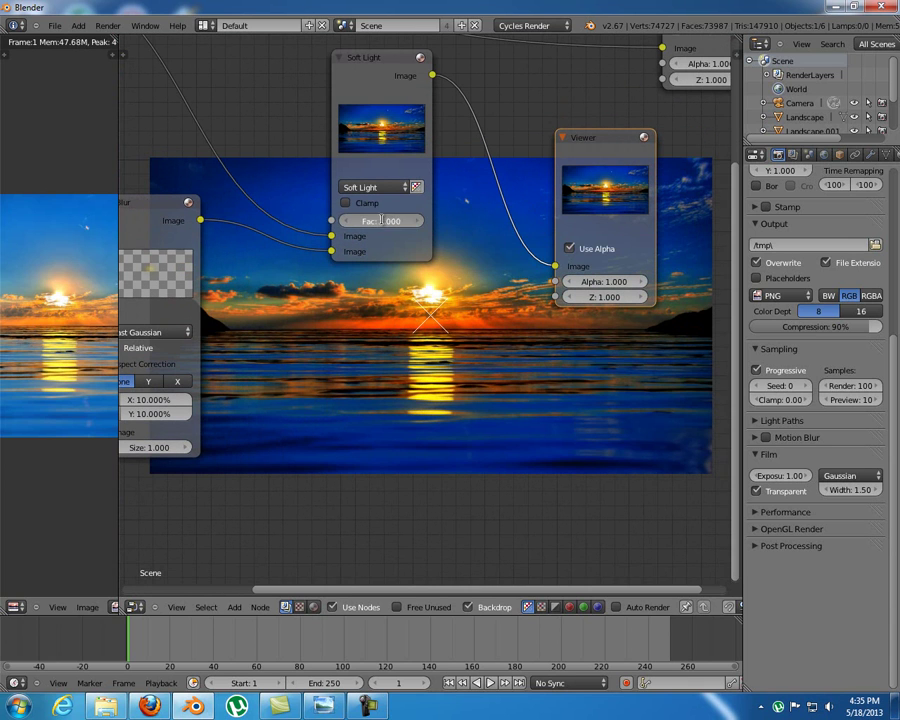
type(".5")
key("Return")
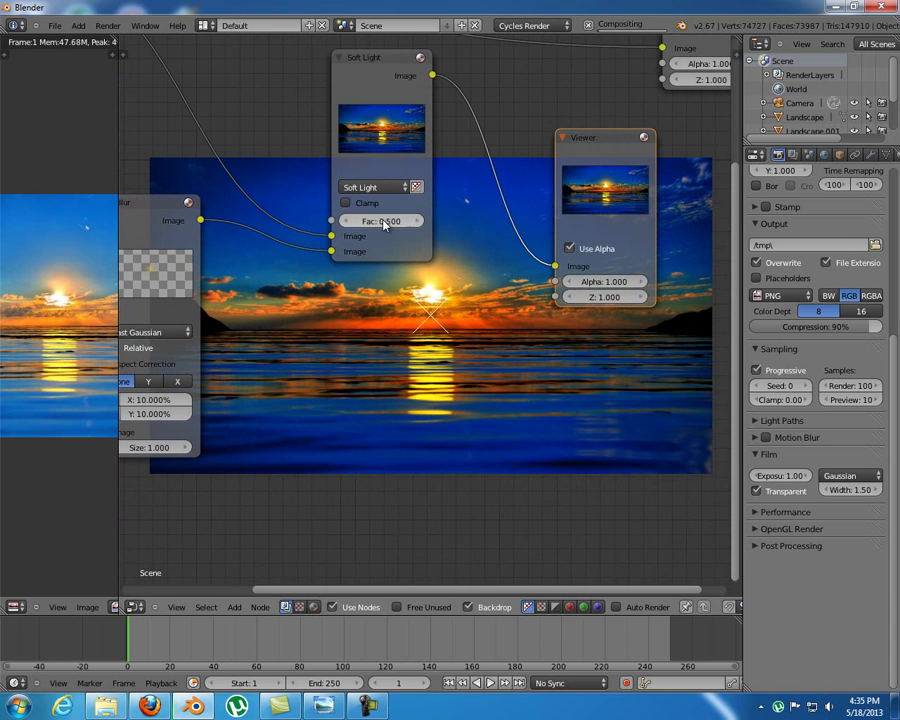
left_click(381, 220)
type("1")
key("Return")
Move the Soft Light node closer to the Blur node to make room before the output nodes
middle_click_drag(534, 327, 558, 424)
scroll(478, 370, "down", 2)
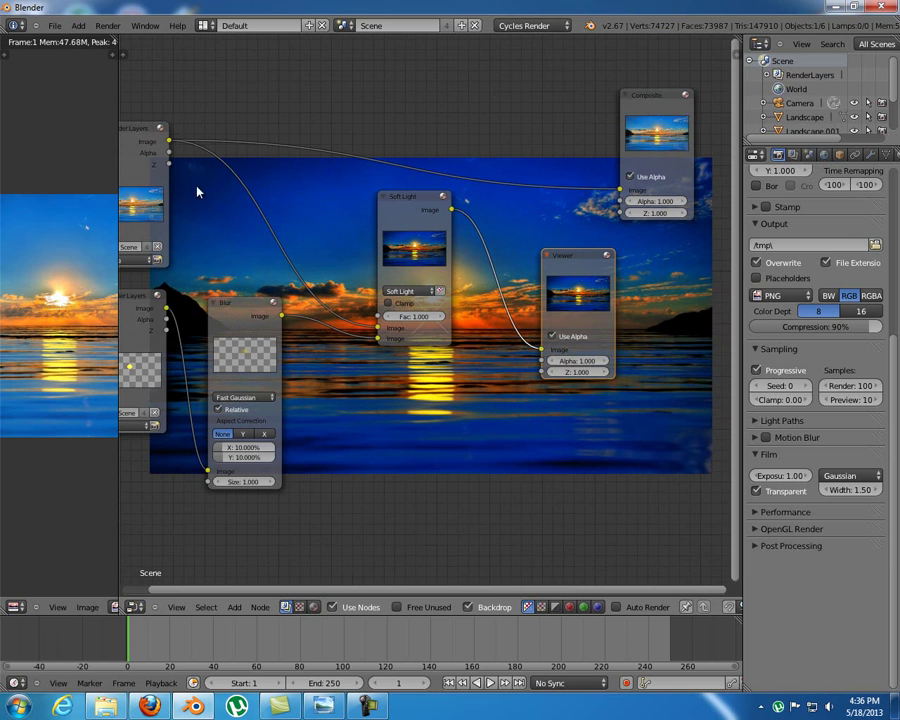
middle_click_drag(190, 193, 287, 183)
mouse_move(223, 121)
left_mouse_down()
mouse_move(231, 125)
mouse_move(217, 121)
left_mouse_up()
middle_click_drag(561, 370, 380, 366)
left_click_drag(346, 212, 257, 177)
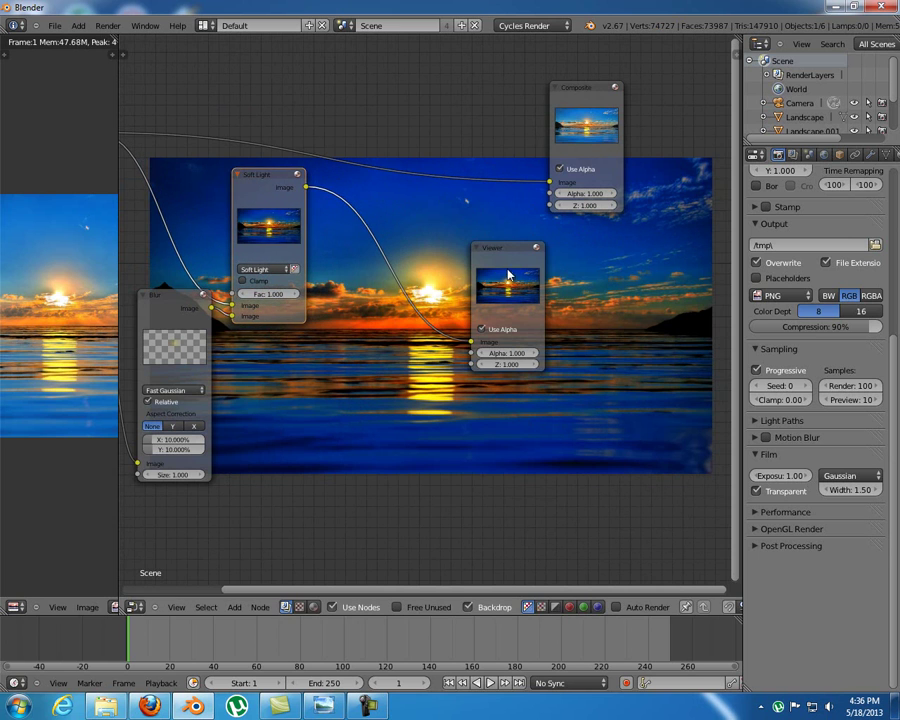
Move the Viewer and Composite nodes farther from the Soft Light node and lower the Blur node slightly
middle_click_drag(503, 272, 402, 263)
left_click_drag(416, 237, 516, 244)
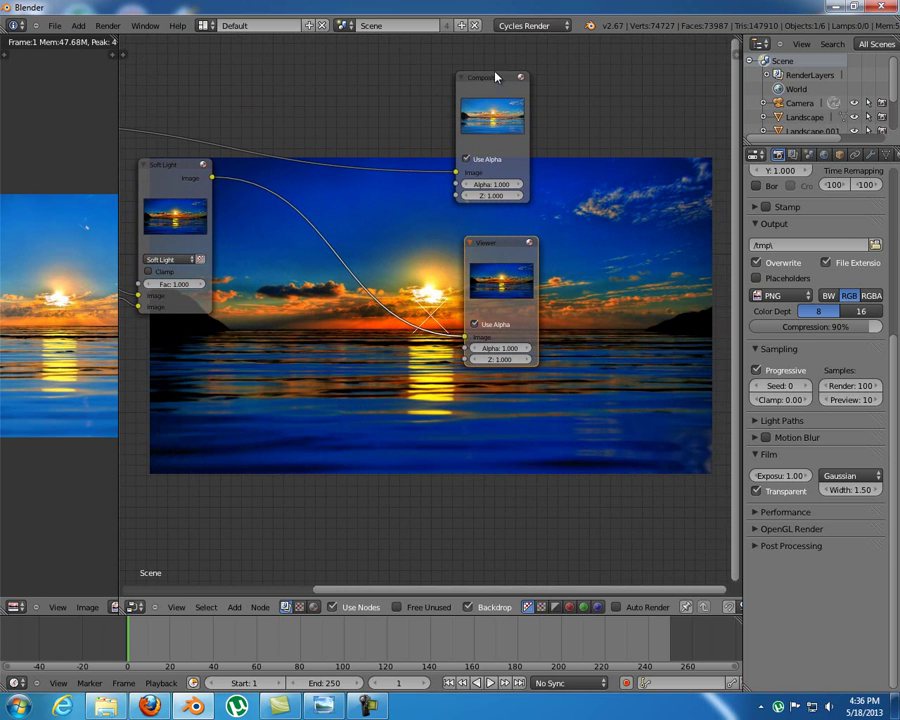
left_click_drag(495, 78, 601, 80)
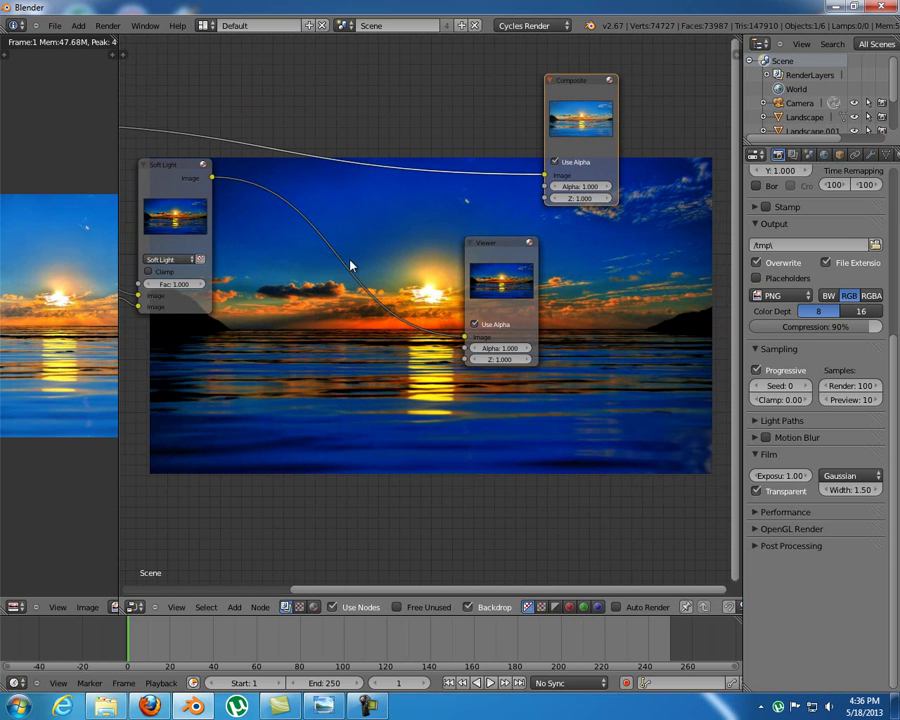
middle_click_drag(308, 360, 368, 354)
left_click_drag(592, 252, 672, 254)
middle_click_drag(263, 226, 298, 253)
left_click_drag(183, 316, 178, 337)
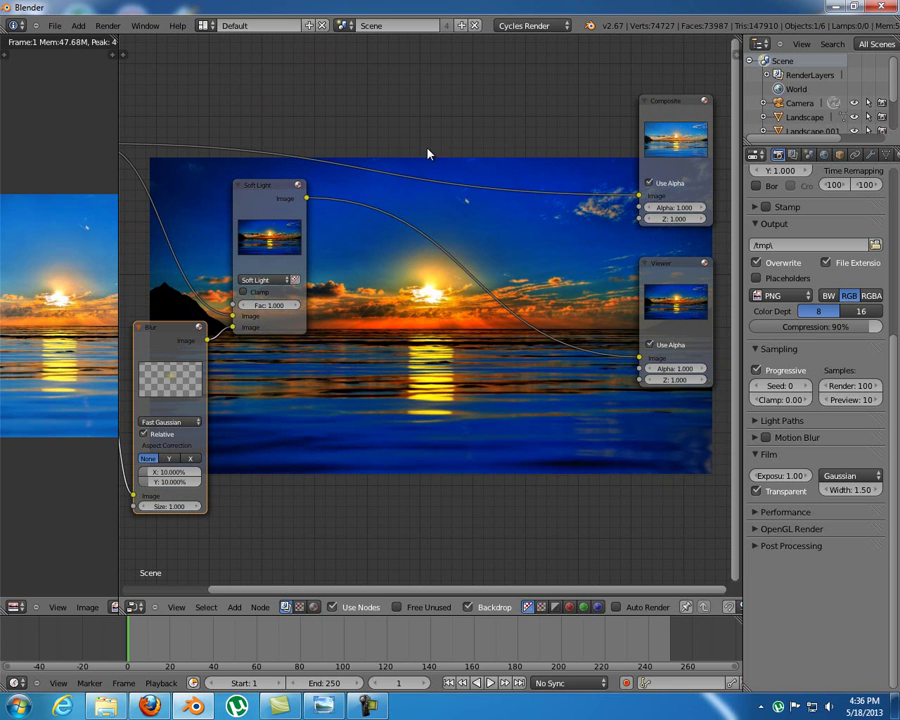
Add an Ellipse Mask node below the Soft Light node, beside the sun layer's Blur node
middle_click_drag(284, 308, 403, 367)
key("shift+a")
mouse_move(403, 367)
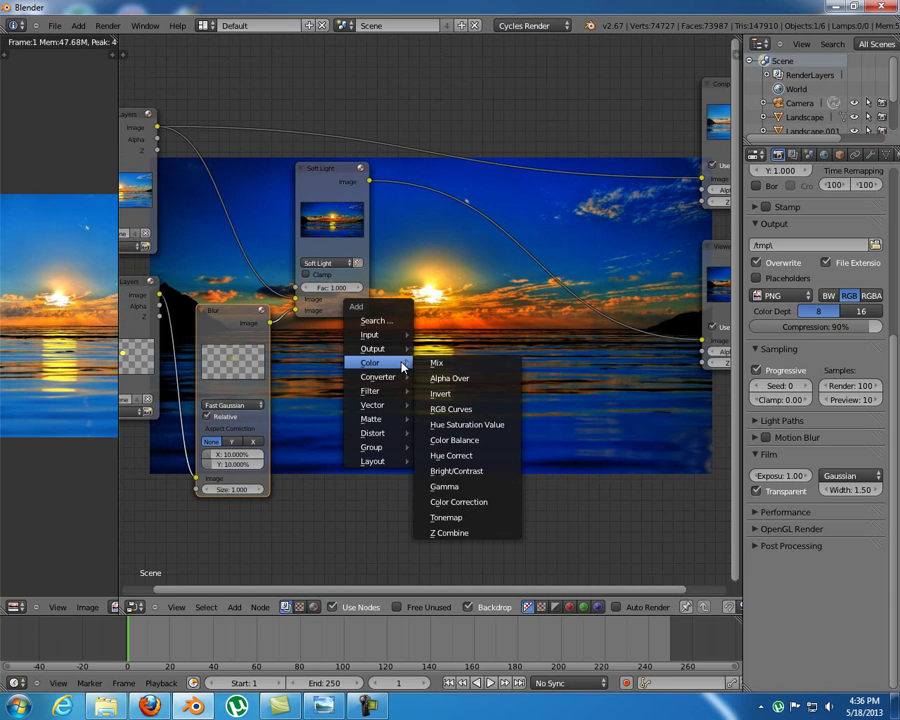
mouse_move(380, 341)
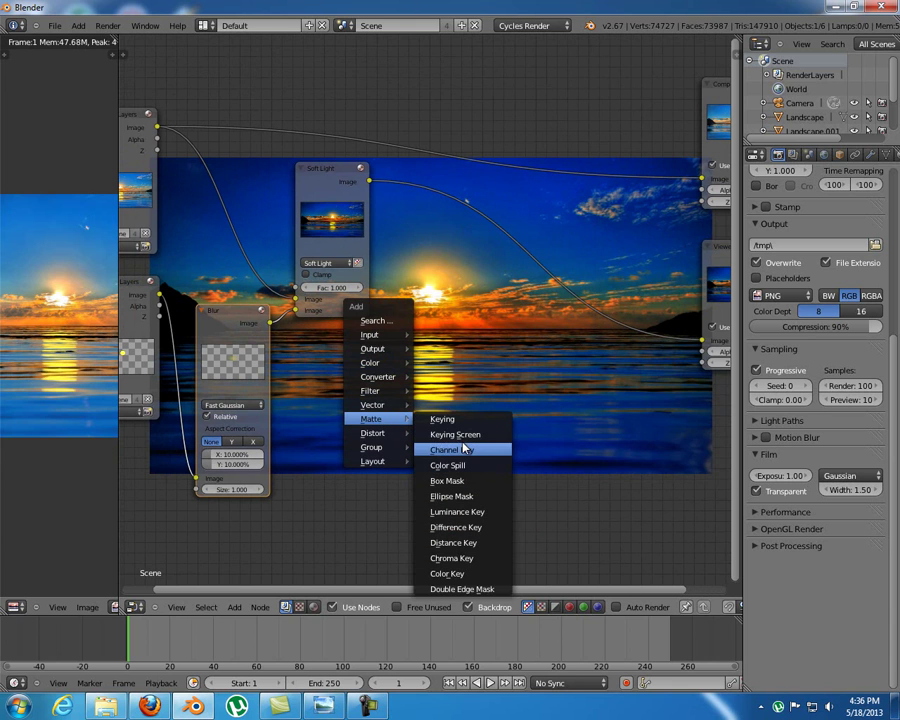
left_click(458, 496)
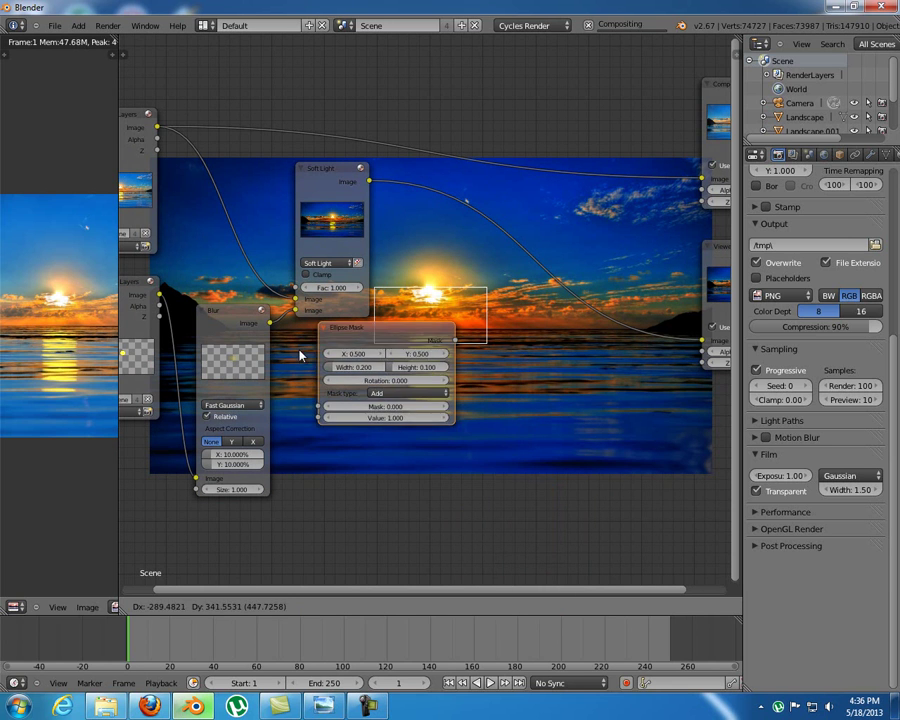
left_click(305, 366)
Set the Ellipse Mask's width to 1
middle_click_drag(364, 381, 390, 367)
left_click_drag(212, 360, 241, 370)
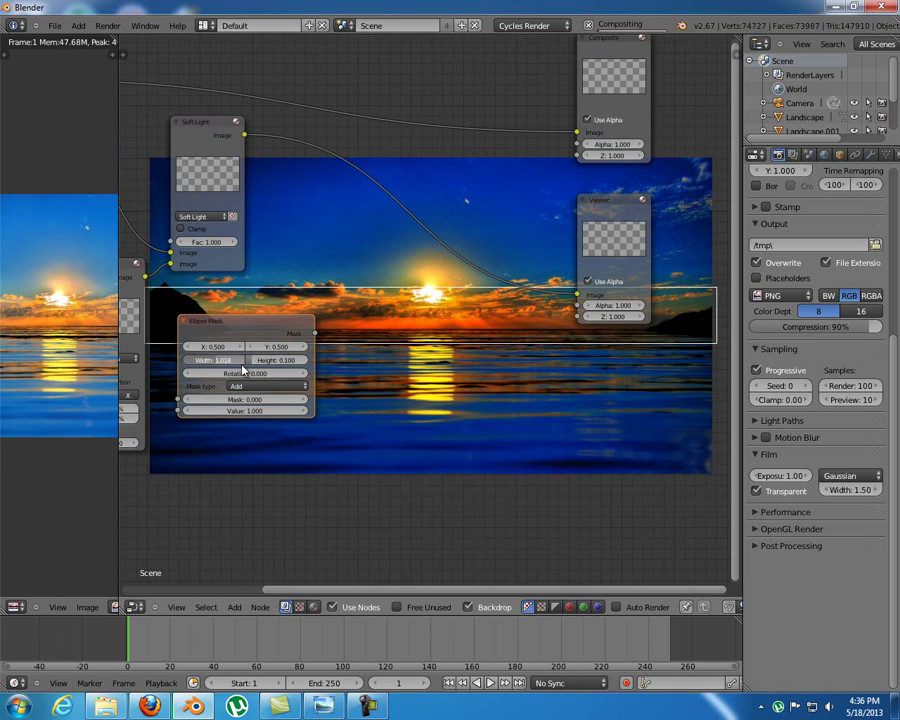
left_click(212, 361)
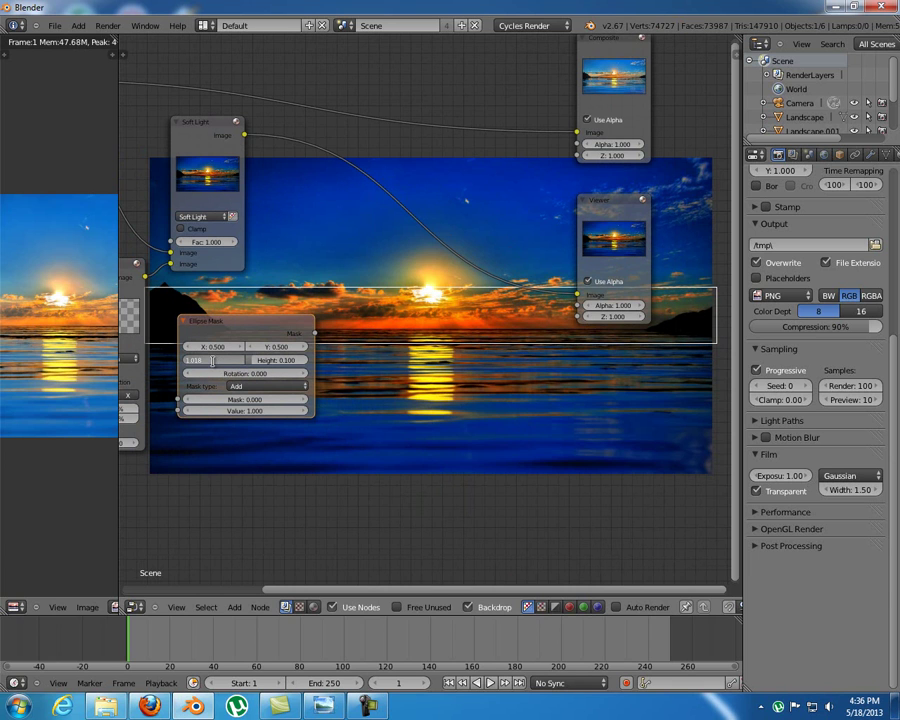
type("1")
key("Return")
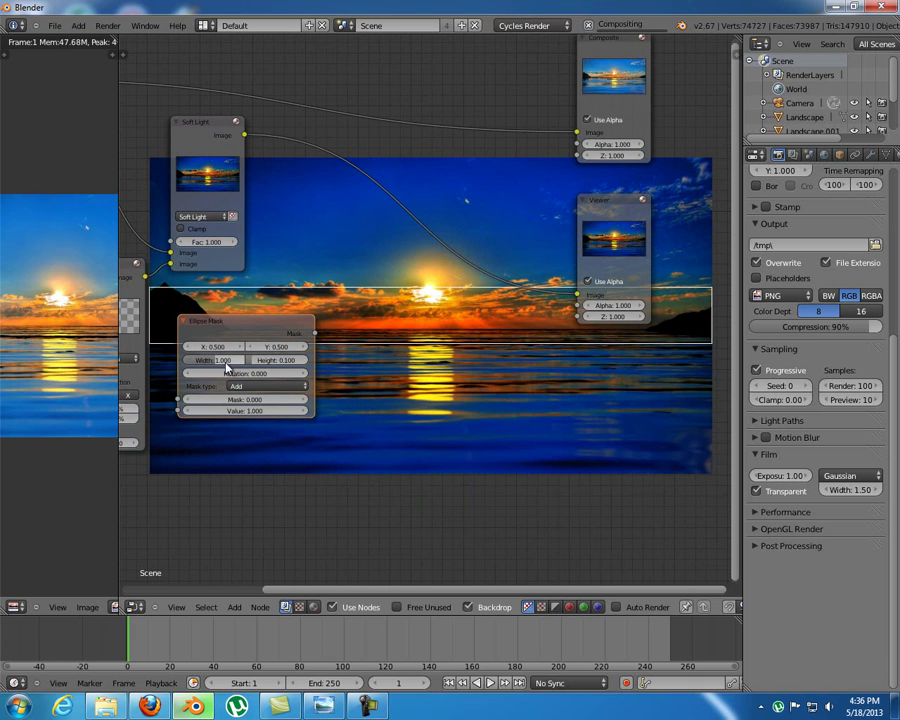
Set the Ellipse Mask's height to 0.565 so it spans the full height of the image
left_click_drag(273, 363, 285, 365)
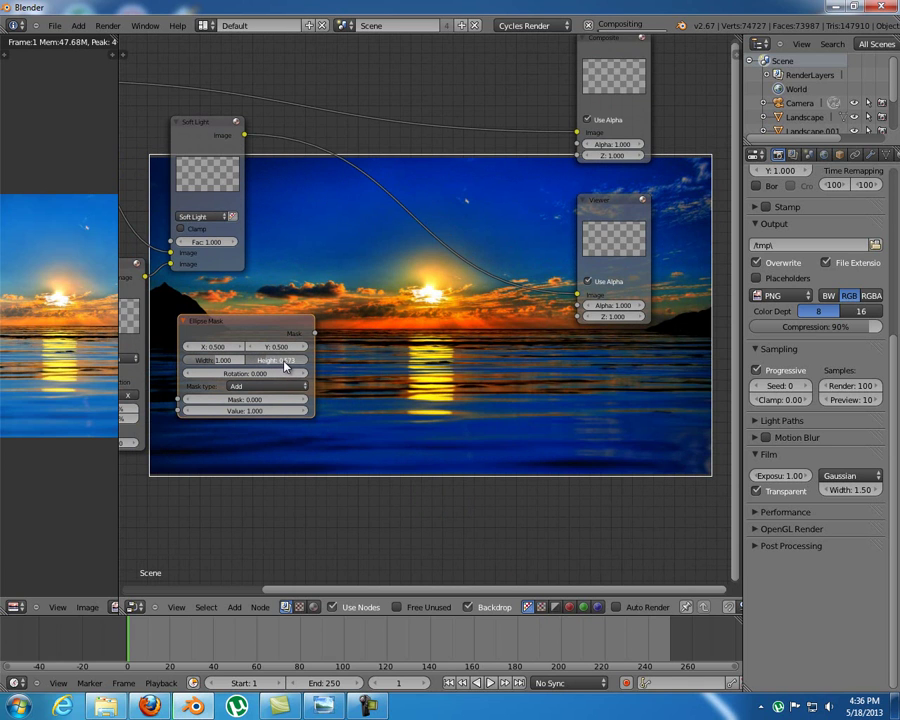
left_click(266, 360)
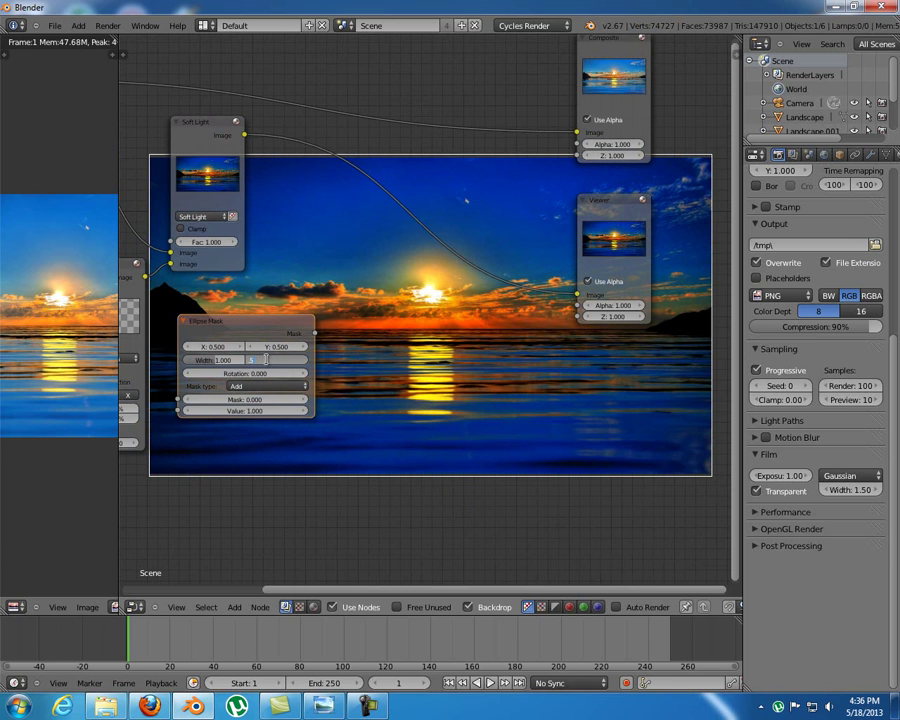
type("0.57")
key("Return")
left_click(266, 360)
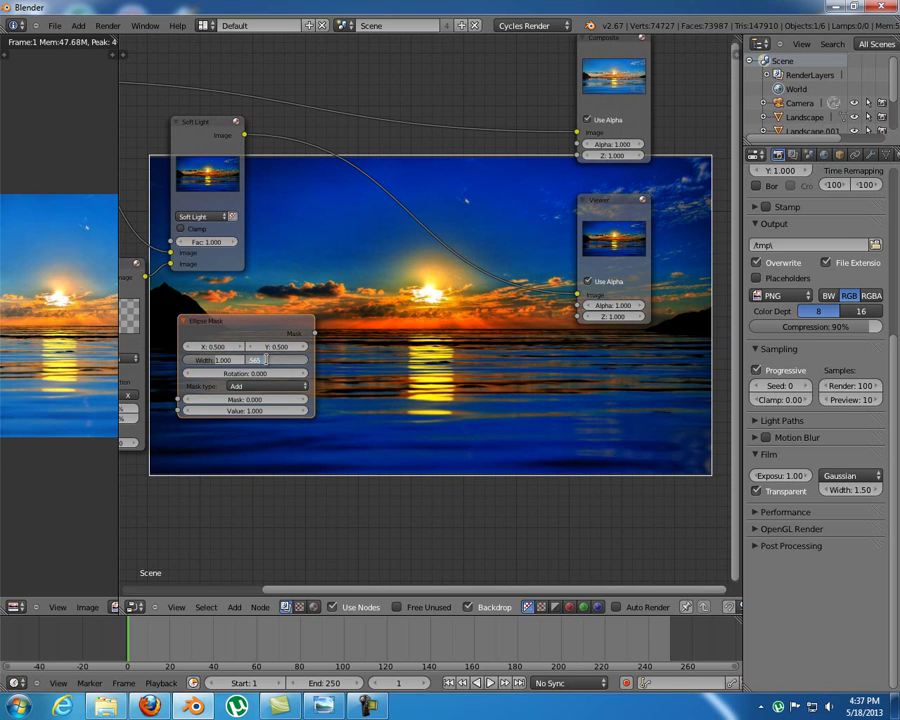
key("Return")
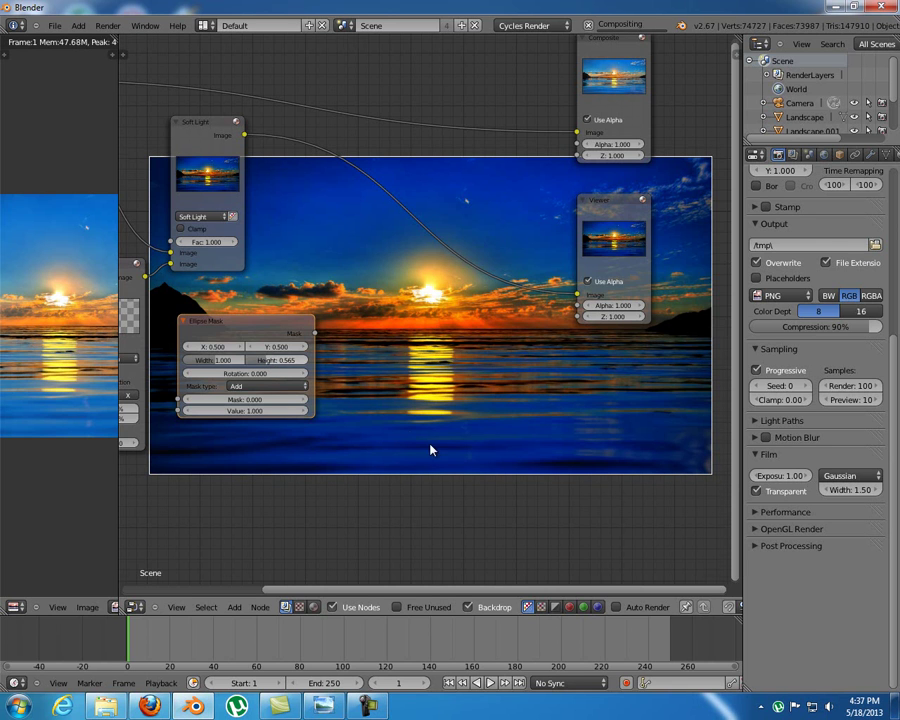
Duplicate the Blur node, place the copy beside the Ellipse Mask, and move the Viewer and Composite nodes farther away
middle_click_drag(439, 426, 419, 421)
scroll(409, 343, "left", 2, "ctrl")
scroll(399, 347, "down", 2)
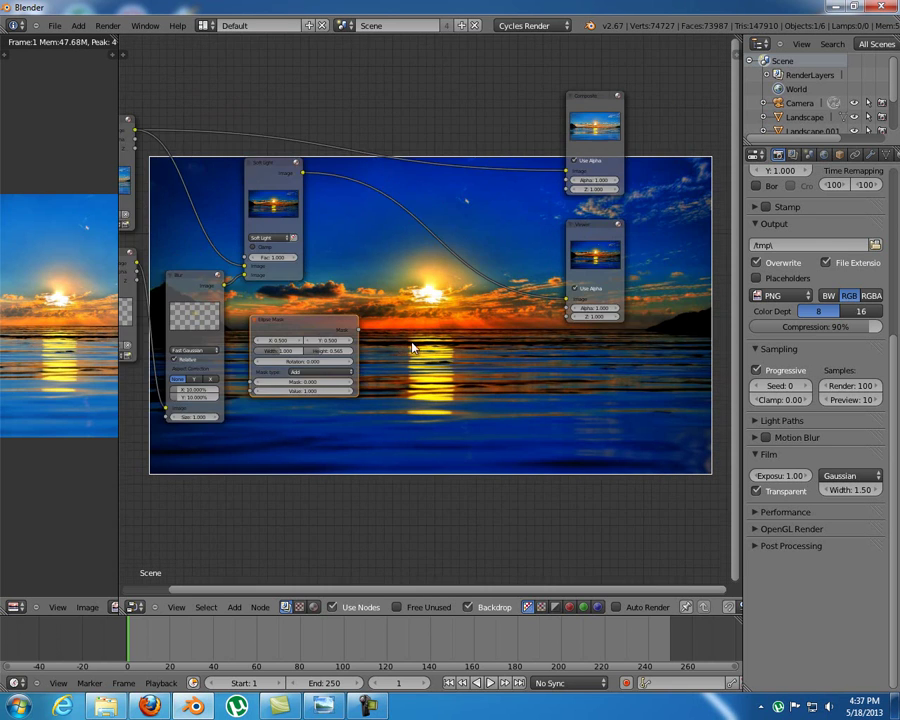
scroll(258, 278, "left", 2, "ctrl")
key("shift+d")
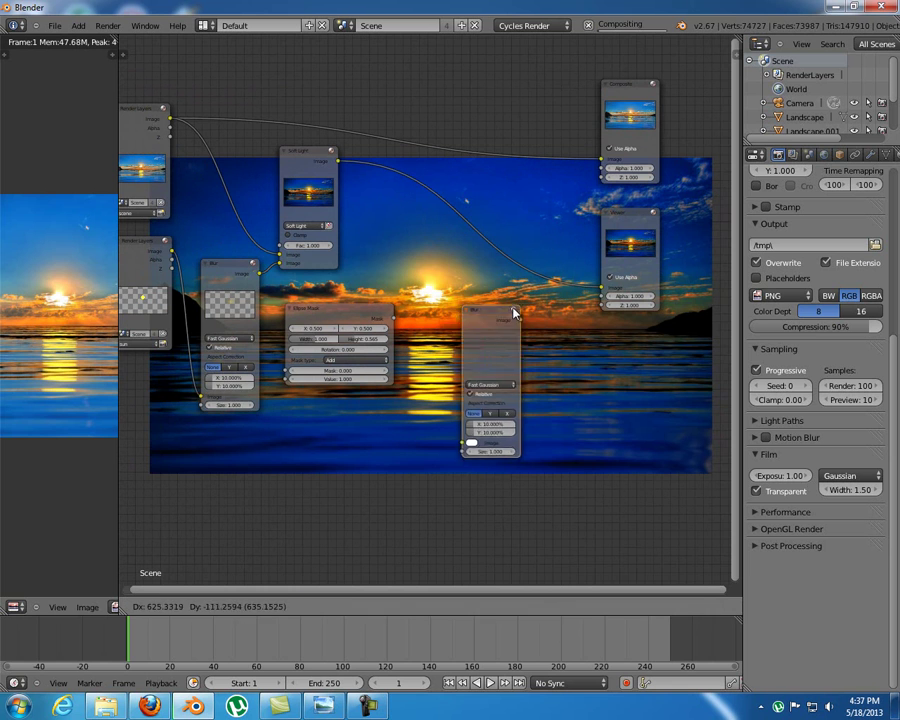
scroll(437, 340, "up", 2)
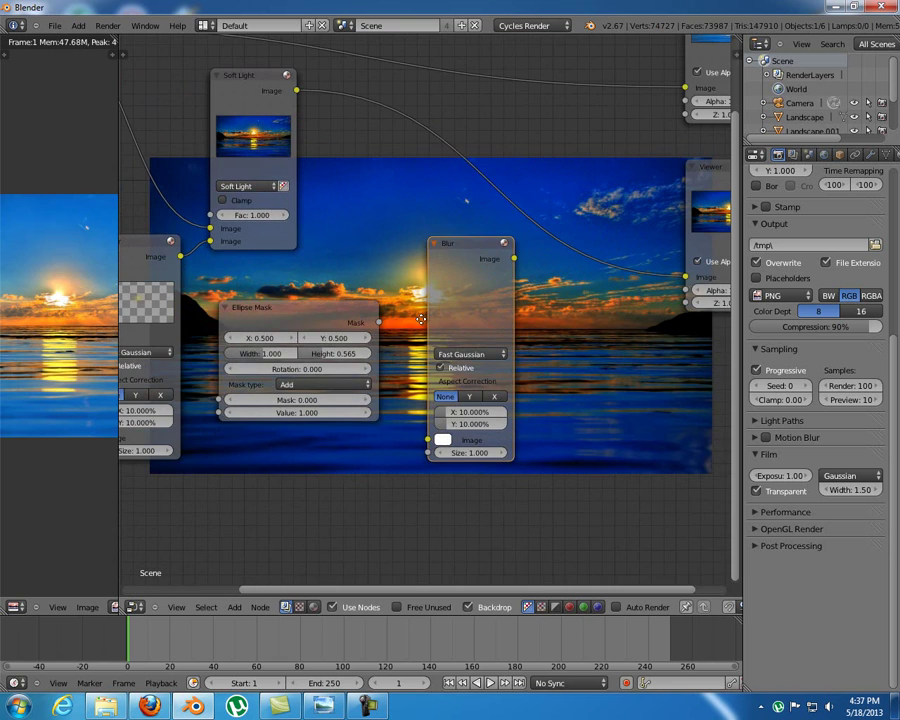
left_click(437, 330)
scroll(358, 337, "down", 2)
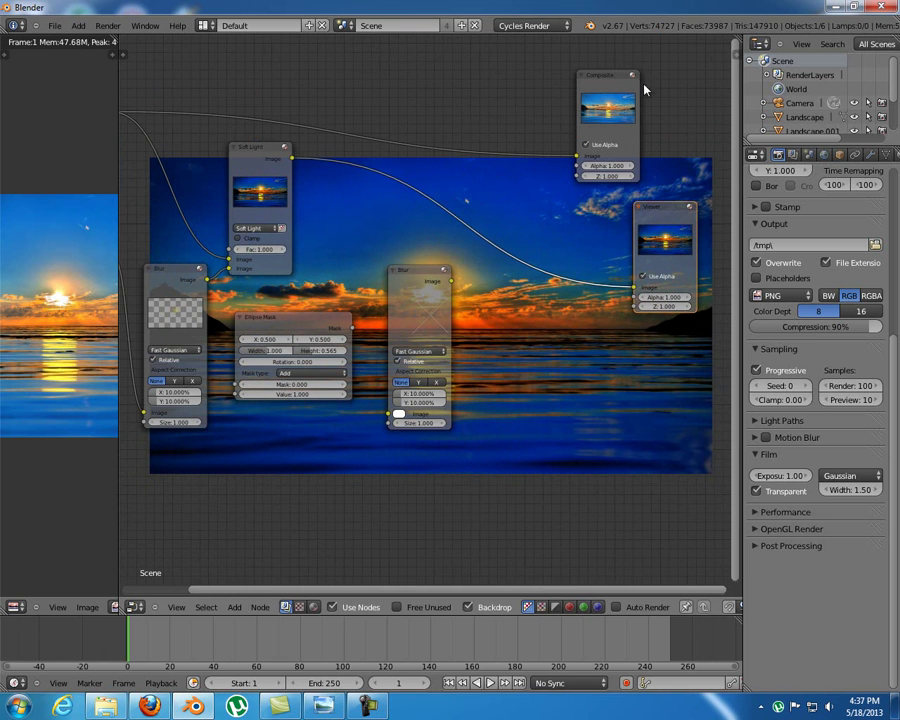
left_click_drag(632, 80, 690, 80)
Connect the Ellipse Mask's output to the duplicated Blur node and that Blur's output to the Viewer
scroll(496, 352, "up", 2)
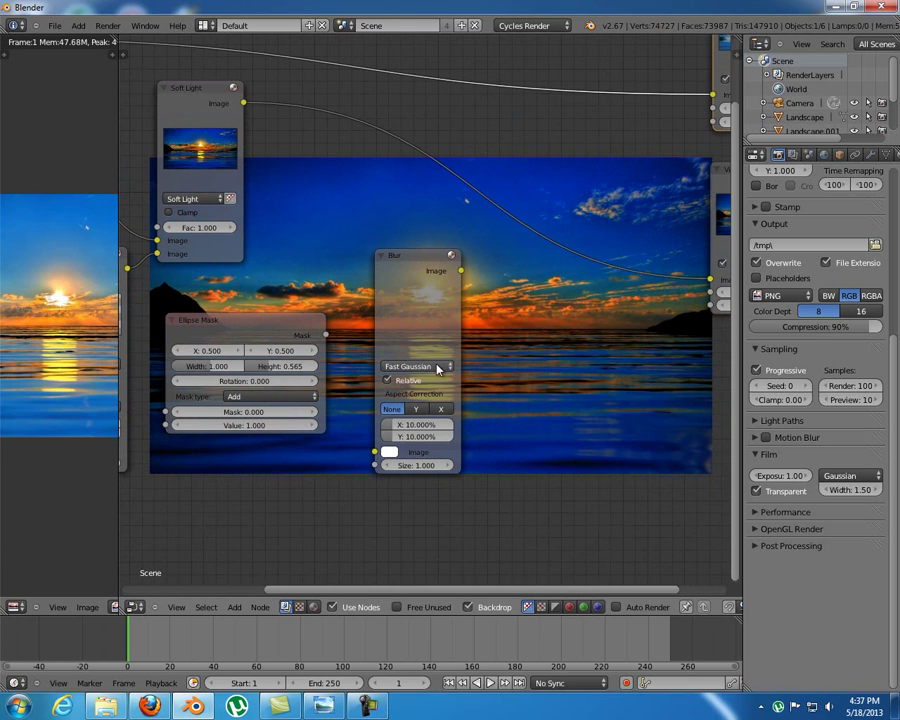
left_click_drag(326, 336, 376, 455)
middle_click_drag(537, 372, 390, 341)
left_click_drag(318, 249, 568, 257)
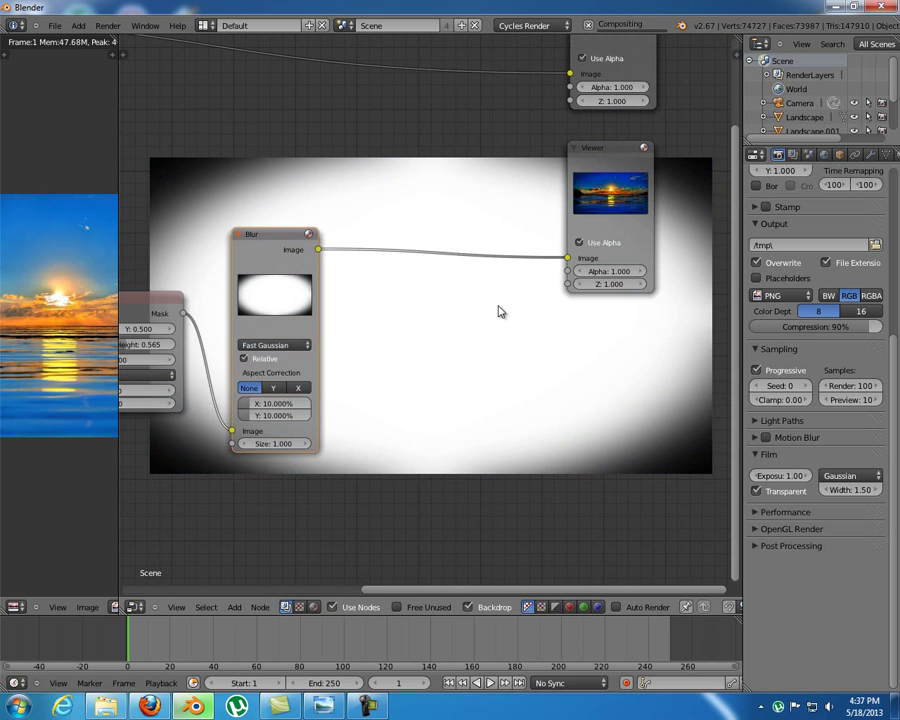
Add a Mix node on the link between the mask's Blur node and the Viewer
middle_click_drag(465, 296, 383, 228)
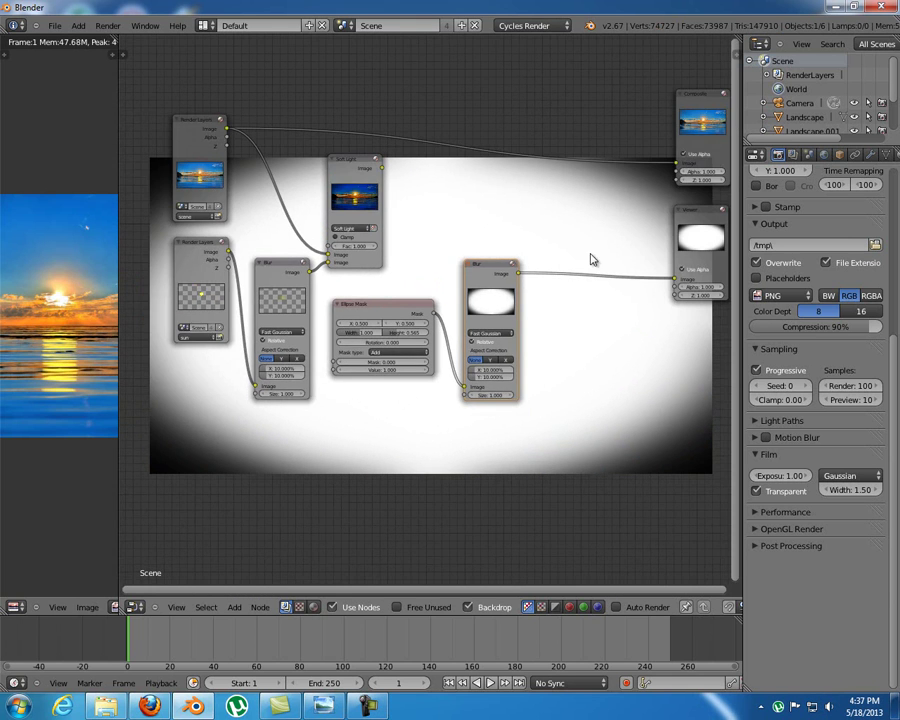
scroll(430, 210, "down", 1)
middle_click_drag(580, 281, 477, 281)
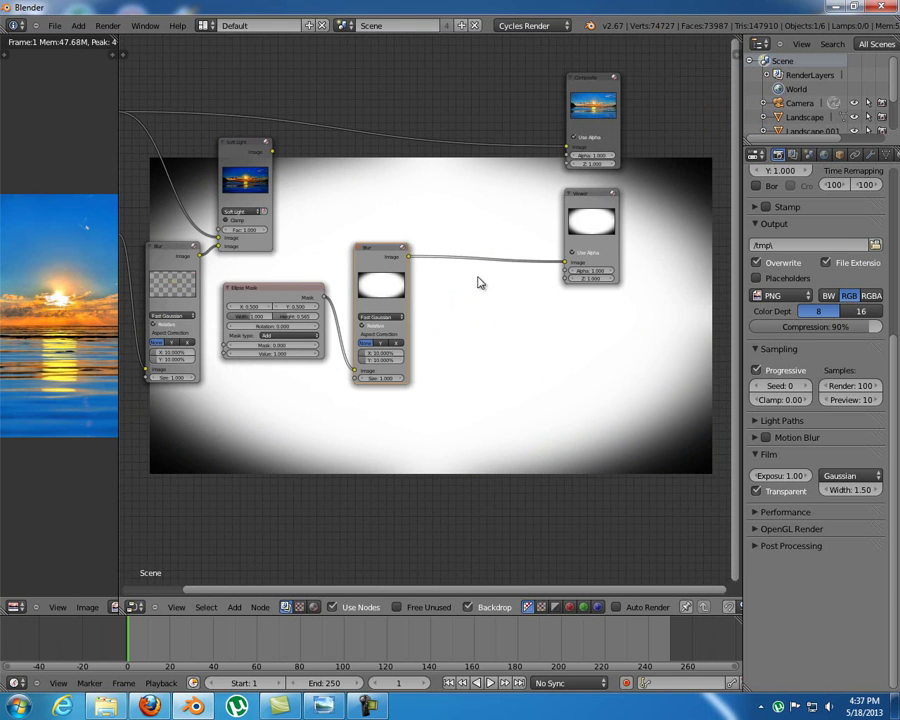
key("shift+a")
mouse_move(474, 251)
left_click(520, 249)
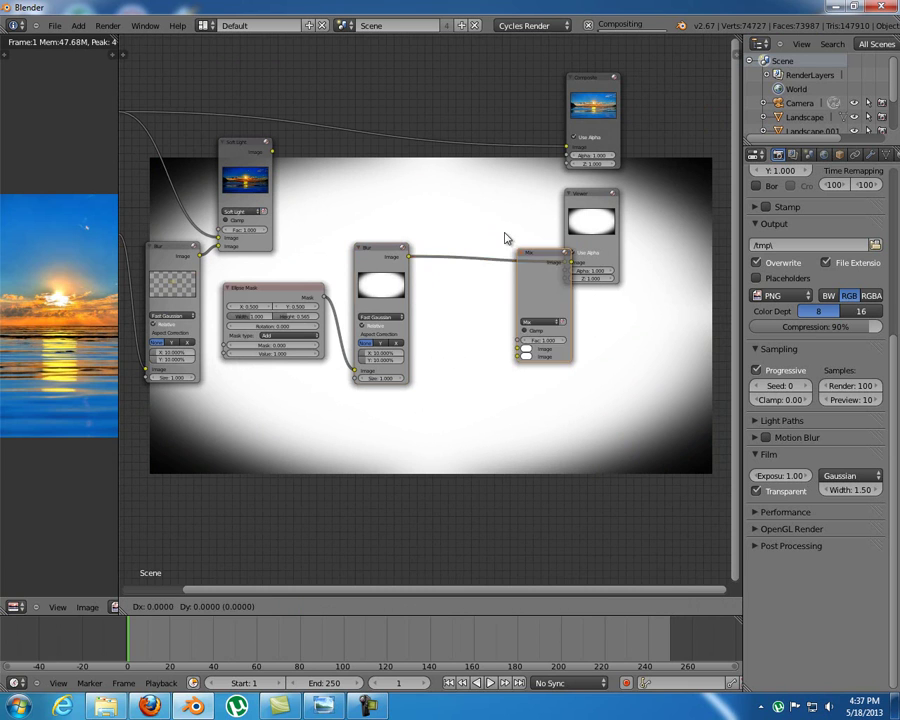
left_click(468, 186)
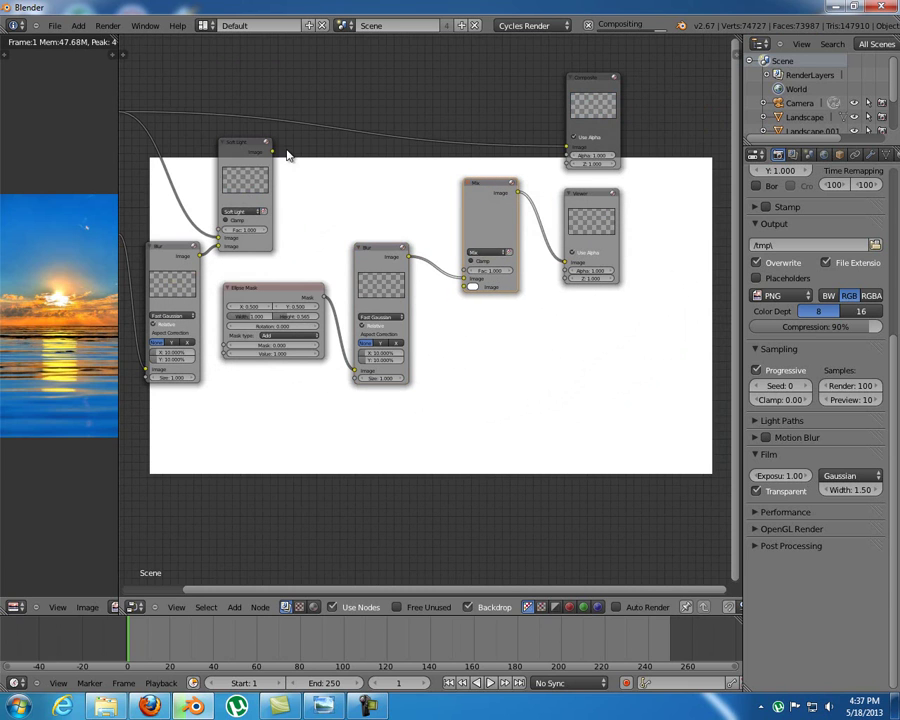
Feed Soft Light into the Mix node's first image input and the blurred mask into its second, with blend type Multiply
left_click_drag(273, 151, 464, 284)
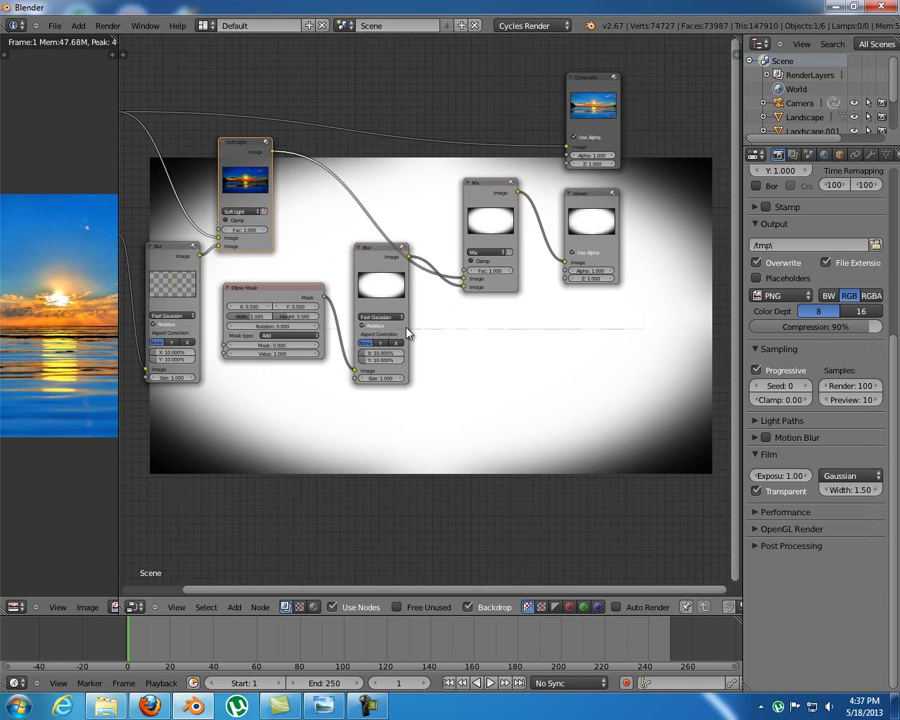
left_click_drag(381, 250, 376, 277)
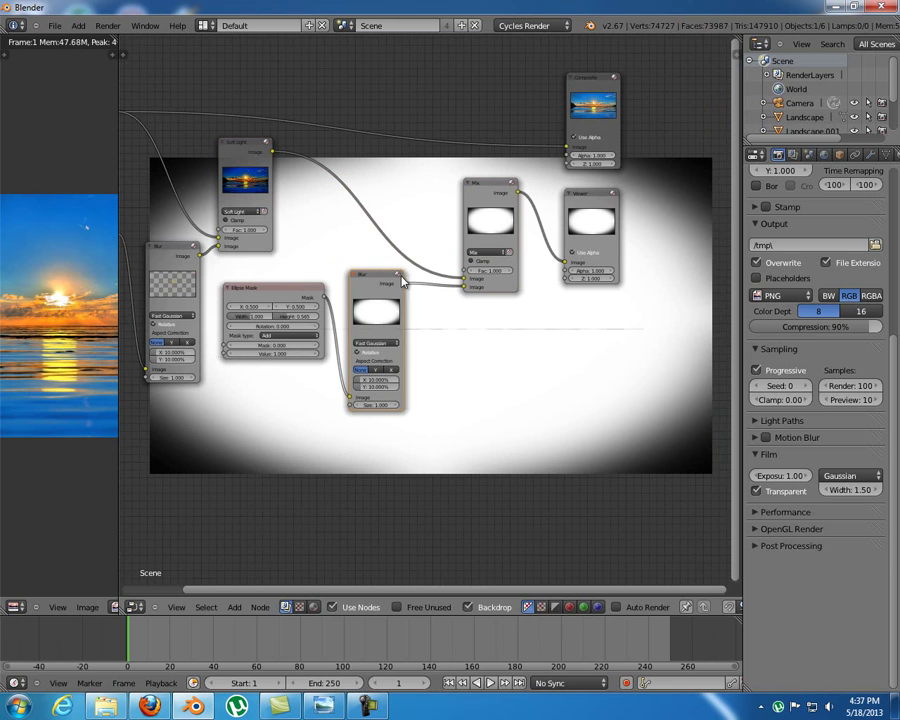
left_click(497, 253)
left_click(492, 232)
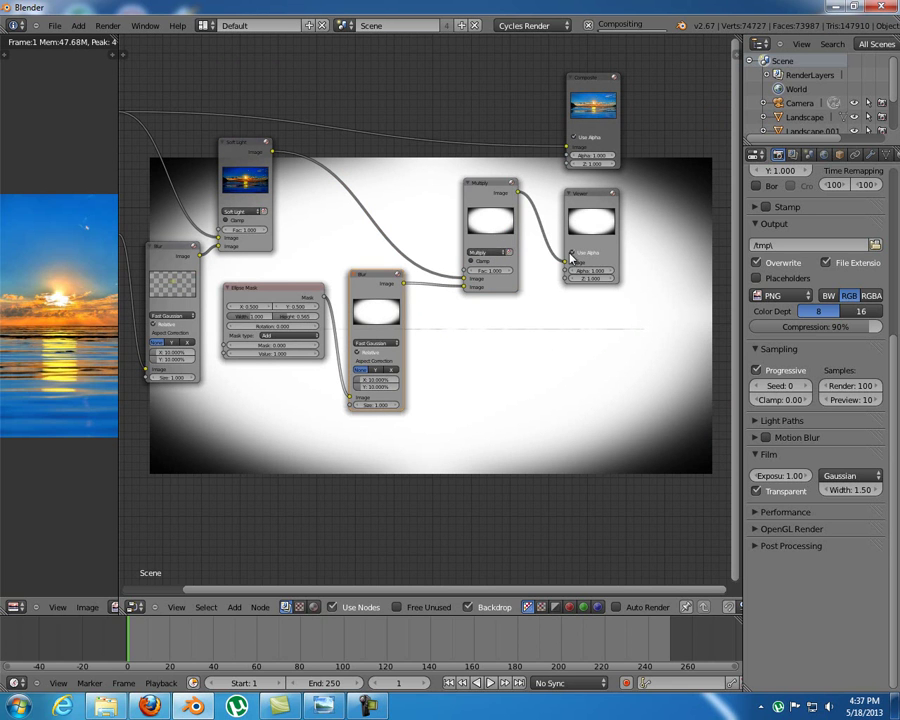
Set the mask's Blur node to 40% in X and 20% in Y, with X aspect correction
middle_click_drag(456, 324, 411, 262)
scroll(384, 312, "up", 2)
scroll(405, 320, "up", 2)
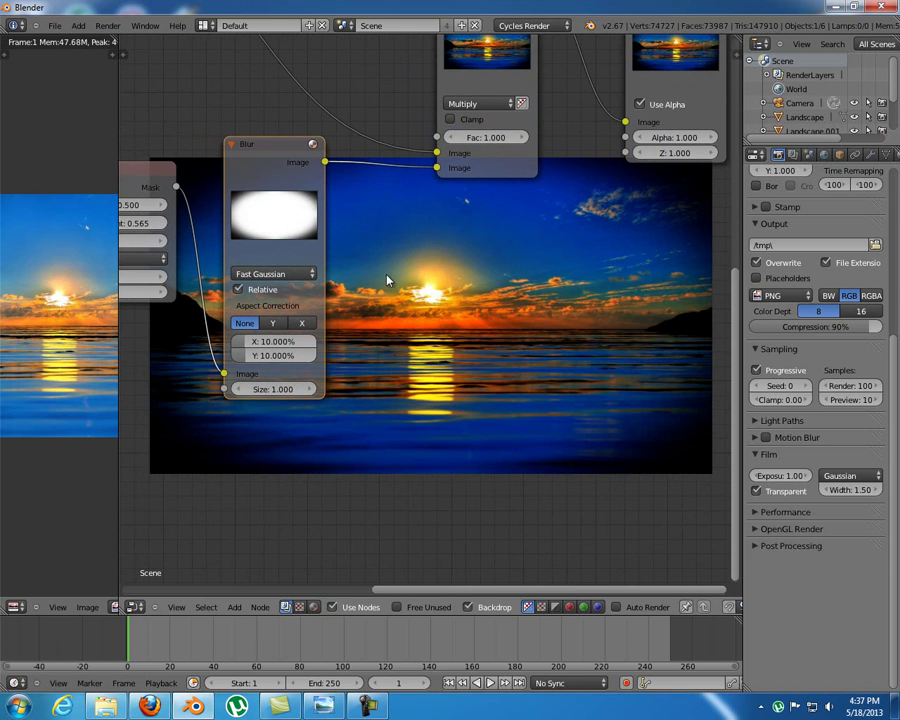
left_click(272, 344)
type("40")
key("Return")
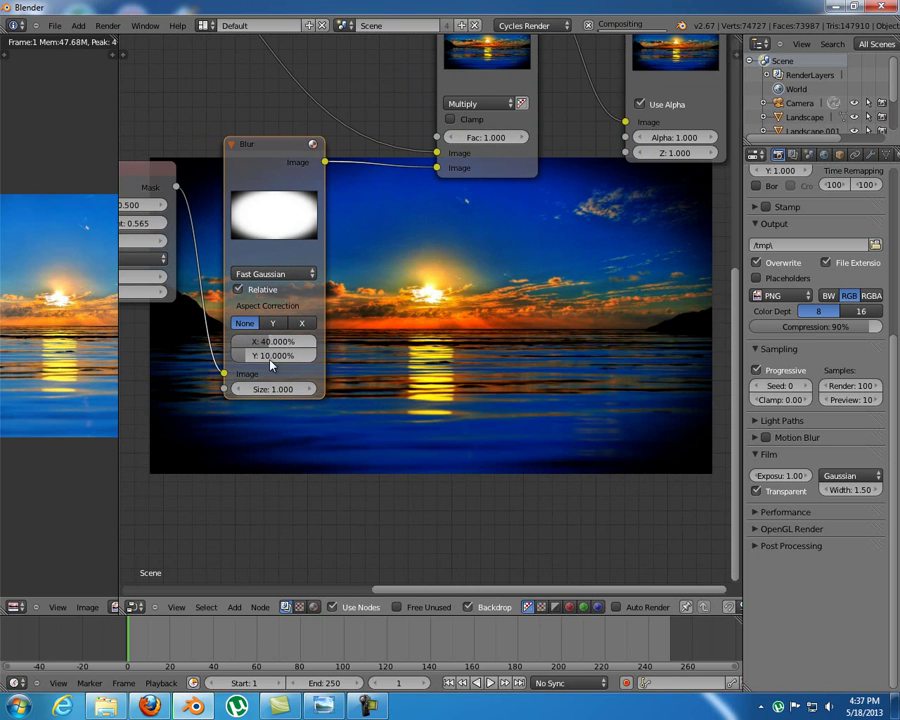
left_click(279, 354)
type("20")
key("Return")
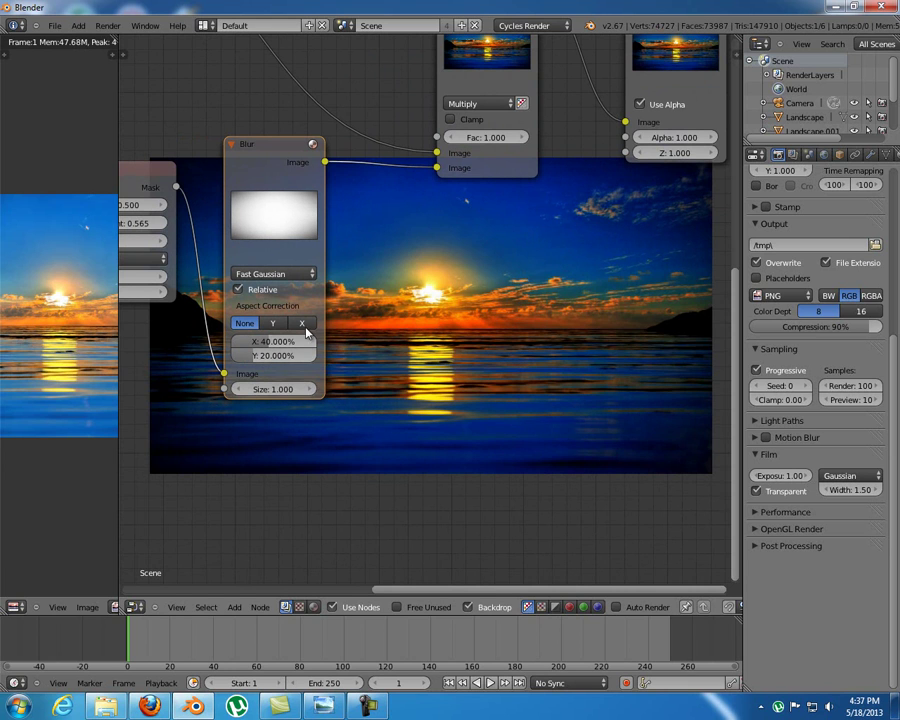
left_click(296, 323)
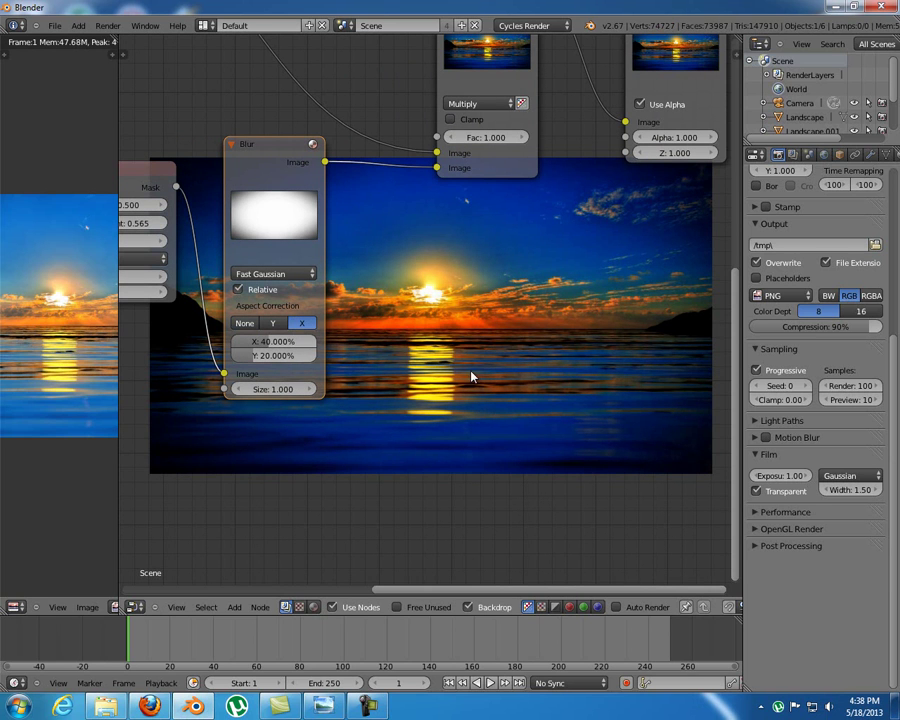
Move the Viewer and Composite nodes farther from the Multiply node to make room for more nodes
middle_click_drag(422, 382, 340, 467)
middle_click_drag(329, 301, 325, 386)
scroll(310, 223, "down", 4)
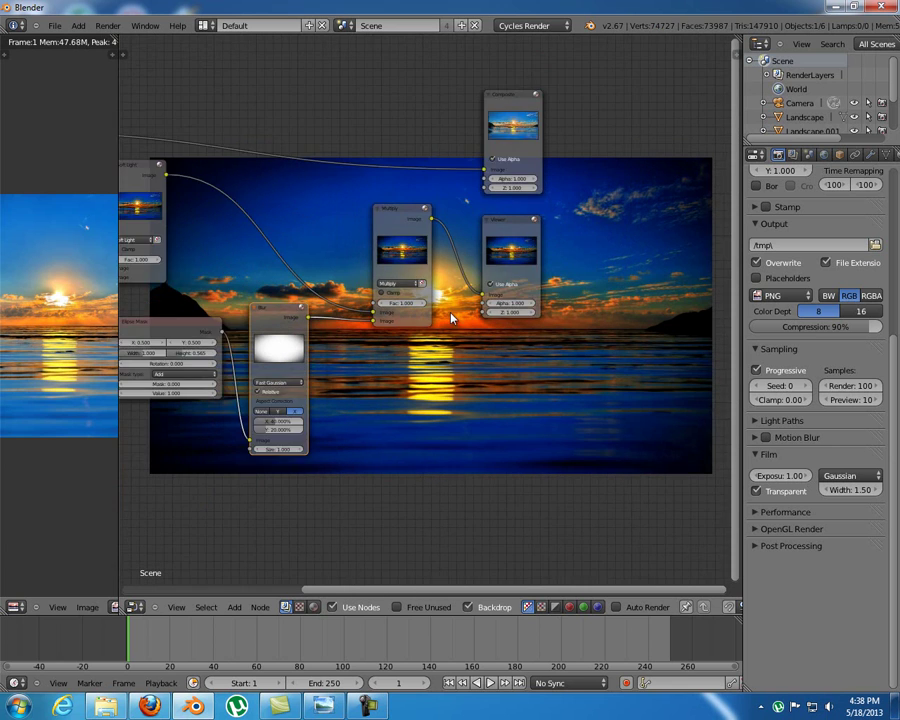
left_click_drag(491, 252, 650, 266)
middle_click_drag(466, 335, 380, 336)
left_click_drag(431, 160, 559, 168)
left_click_drag(567, 259, 612, 262)
middle_click_drag(526, 273, 613, 259)
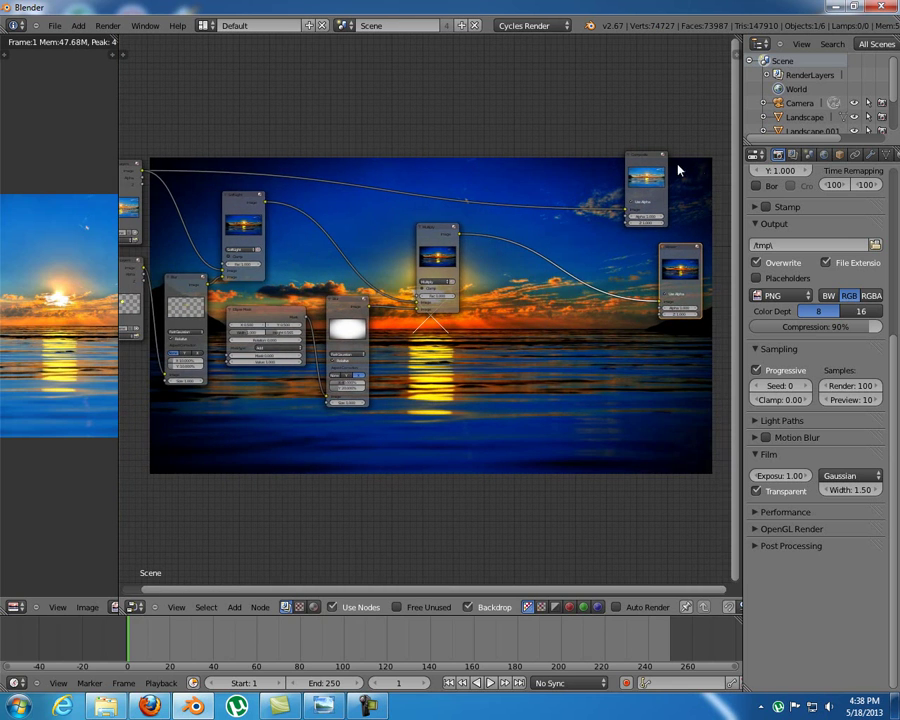
Add a Map Value node above the scene layer's Render Layers node
scroll(548, 460, "up", 3)
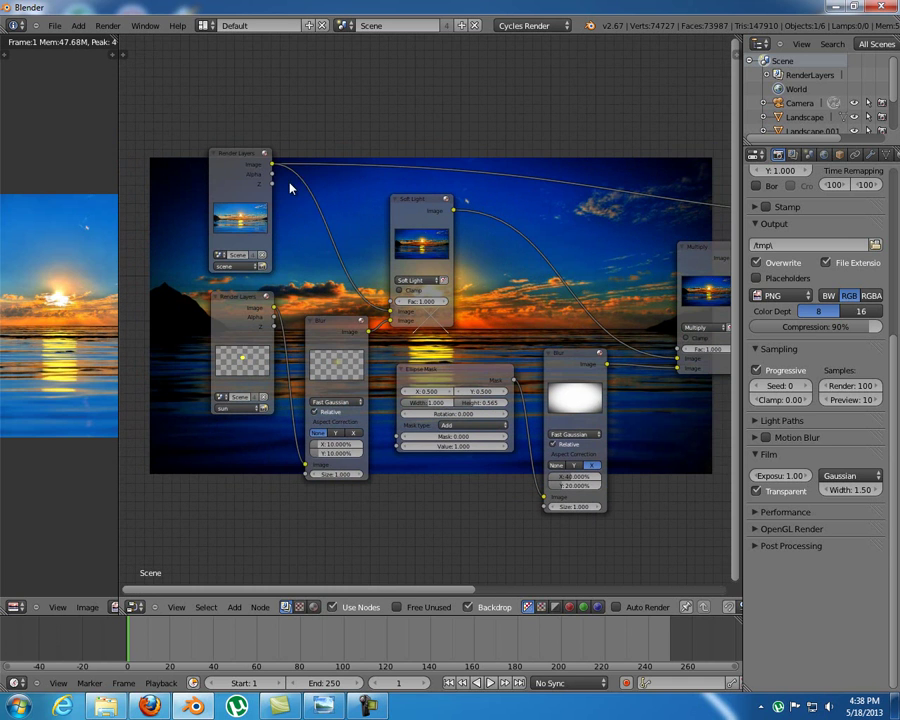
middle_click_drag(265, 137, 296, 128)
key("shift+a")
mouse_move(297, 130)
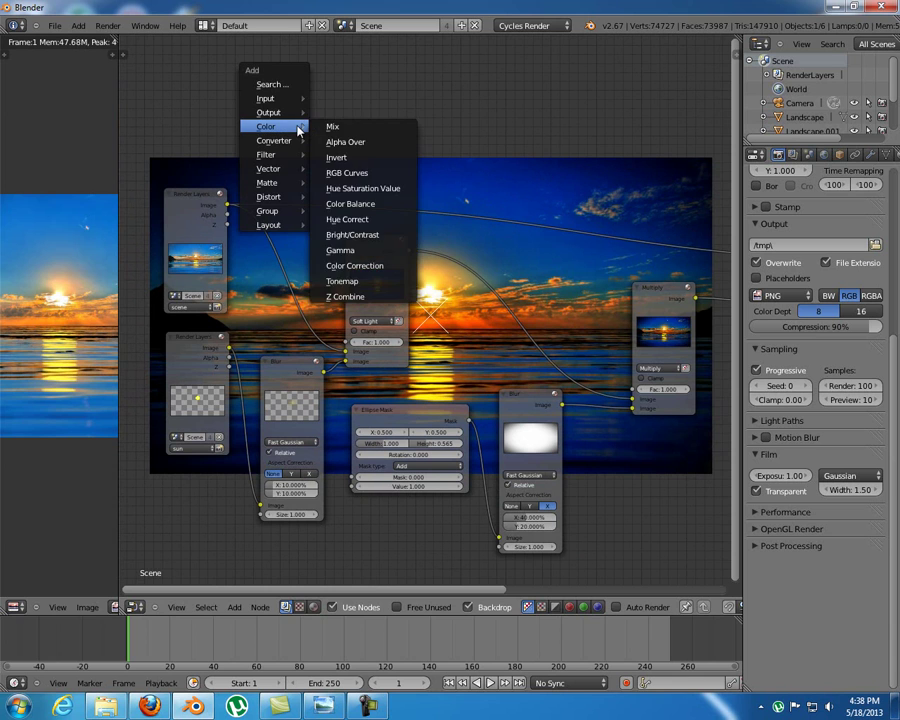
mouse_move(293, 102)
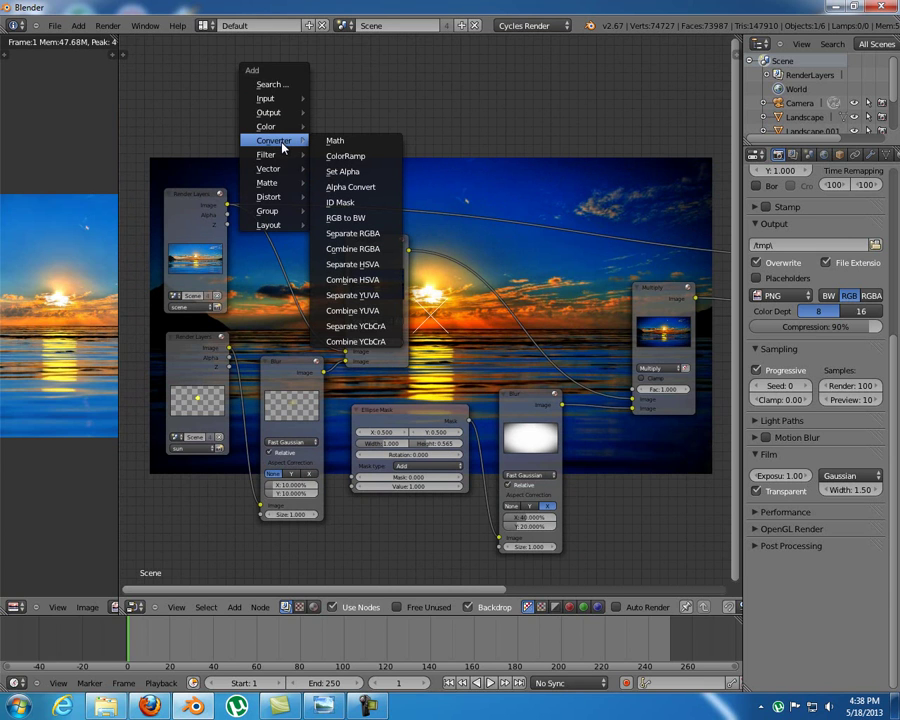
mouse_move(286, 170)
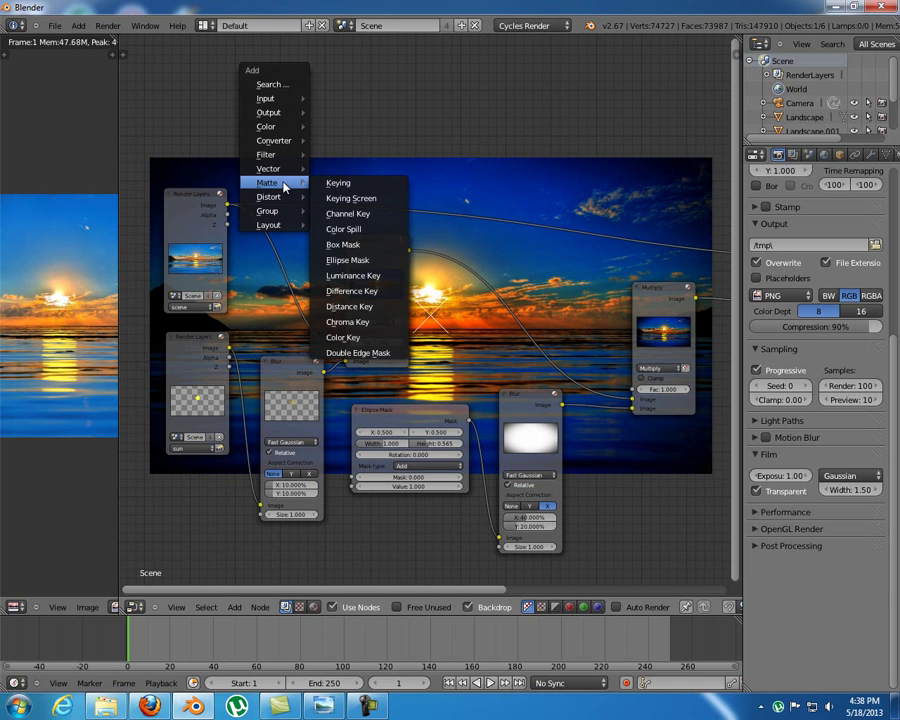
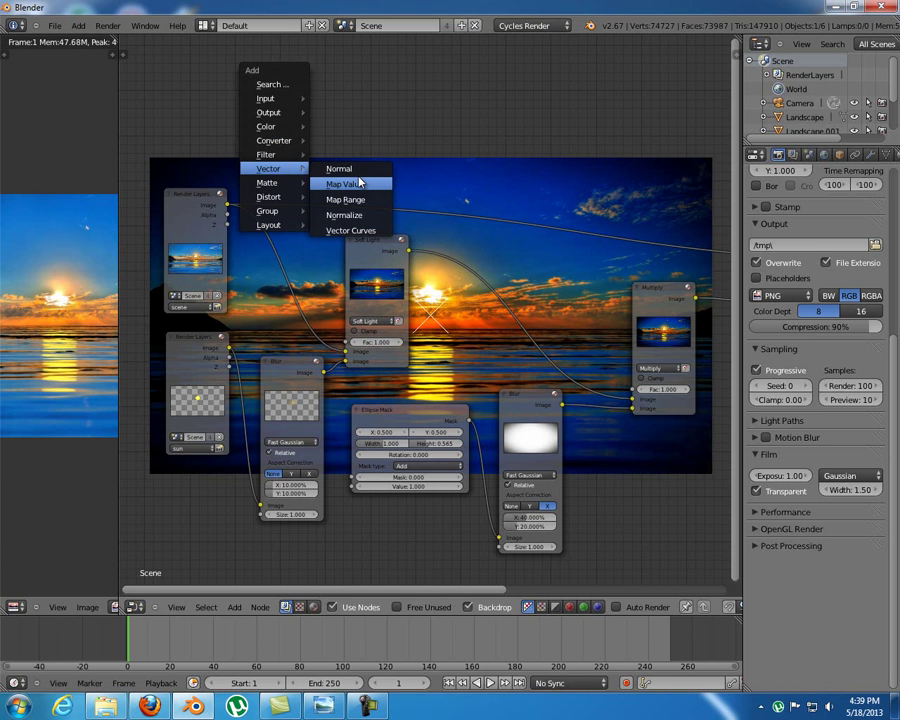
left_click(358, 183)
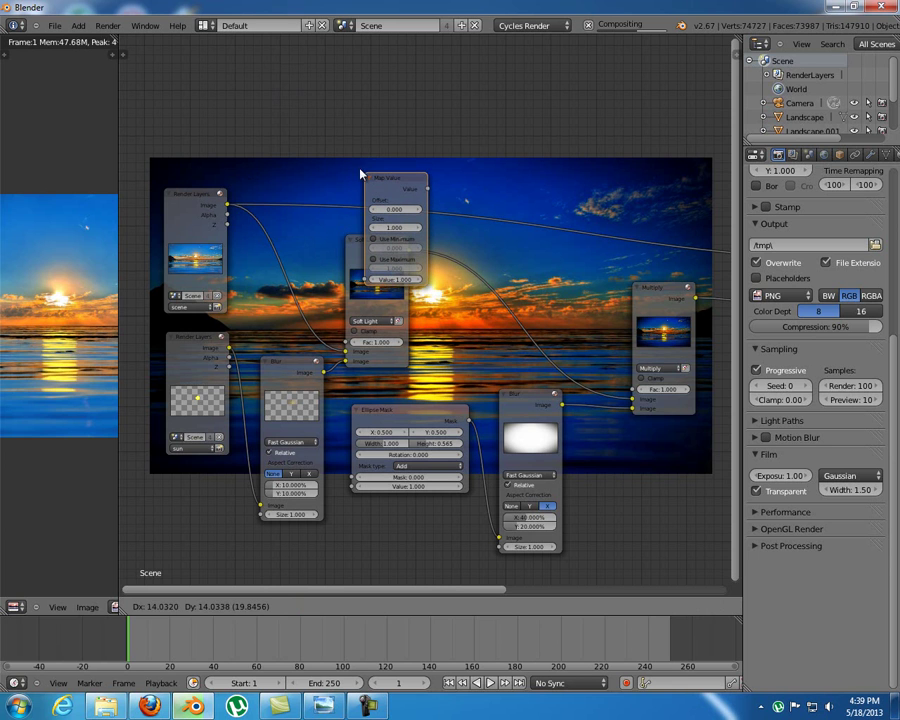
left_click(287, 166)
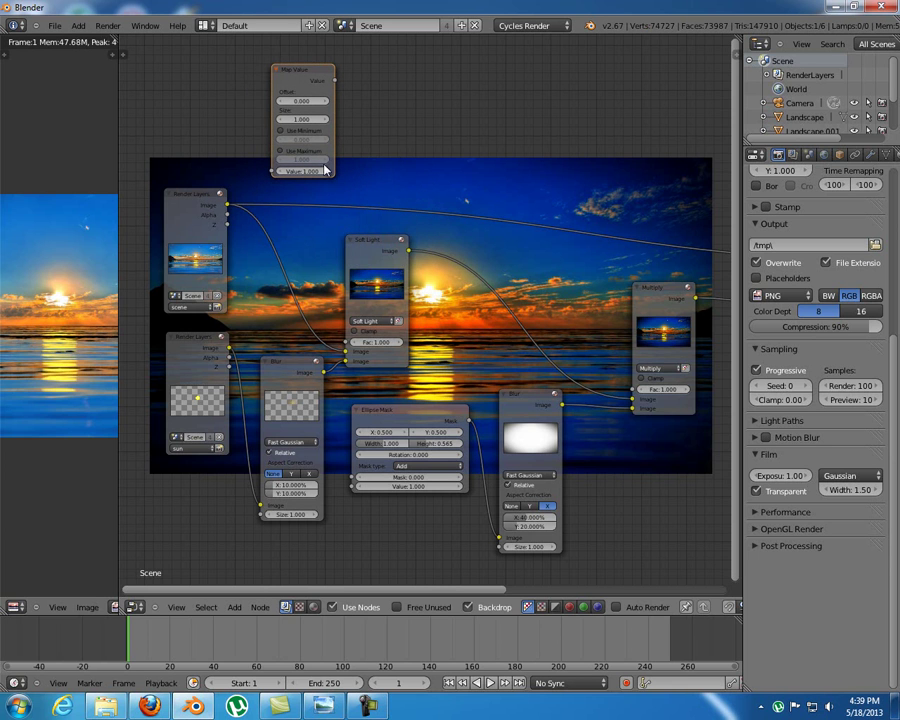
Link the scene Render Layers node's Z output to the Map Value node's Value input
scroll(396, 151, "up", 2)
middle_click_drag(376, 112, 540, 176)
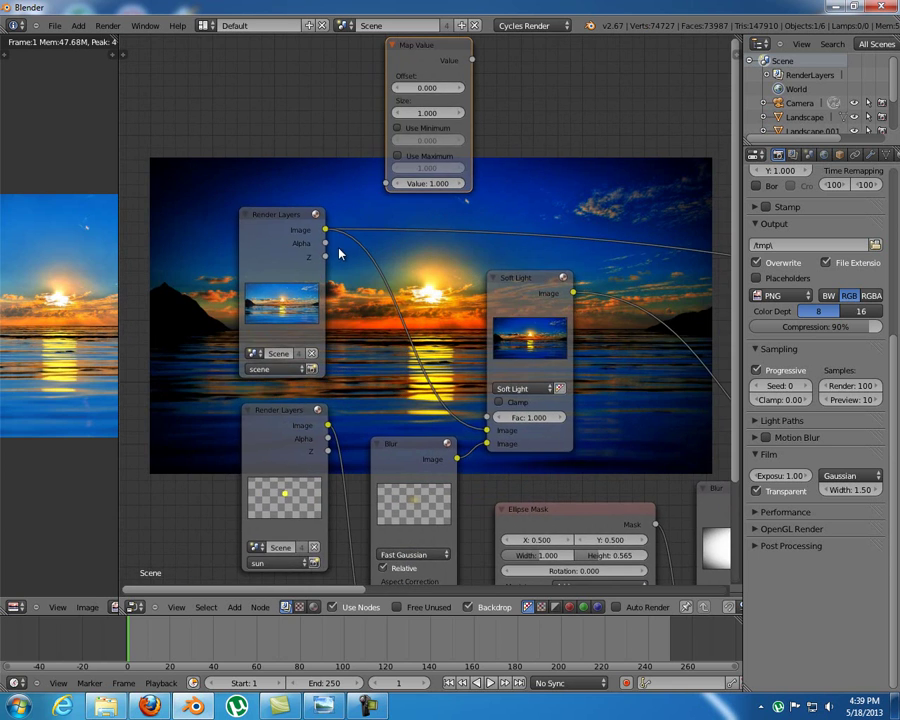
left_click_drag(325, 257, 386, 183)
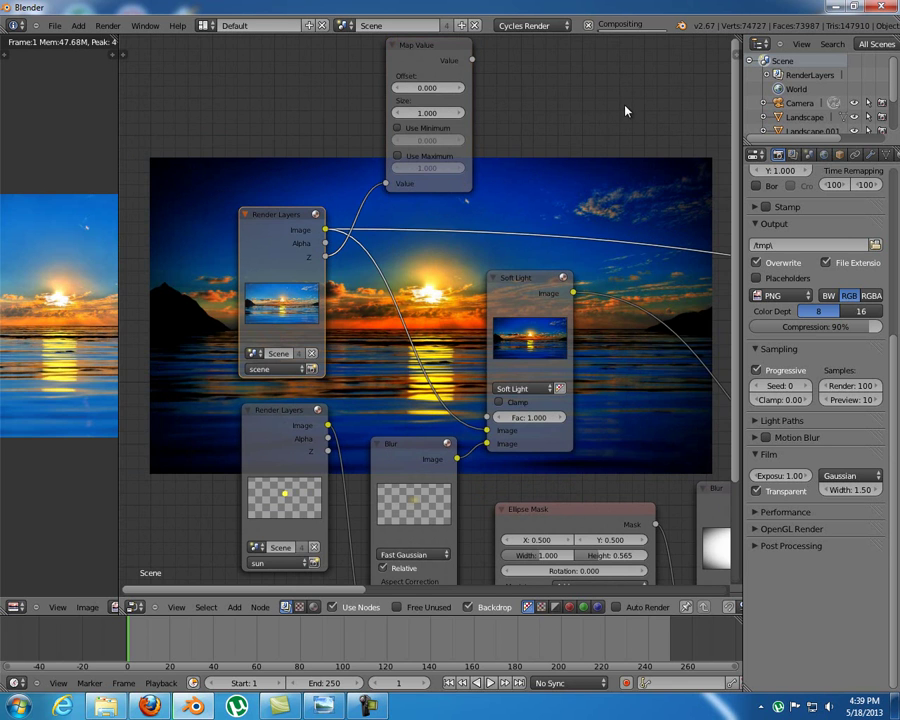
Add a Mix node beside the Map Value node, on its output side
middle_click_drag(456, 150, 434, 177)
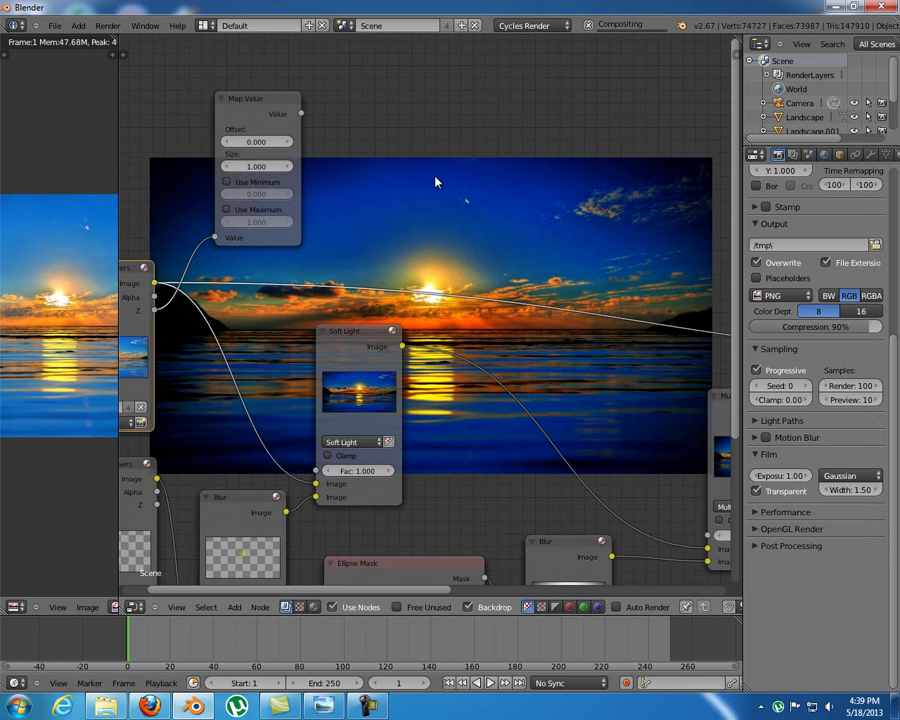
key("shift+a")
mouse_move(436, 180)
mouse_move(408, 134)
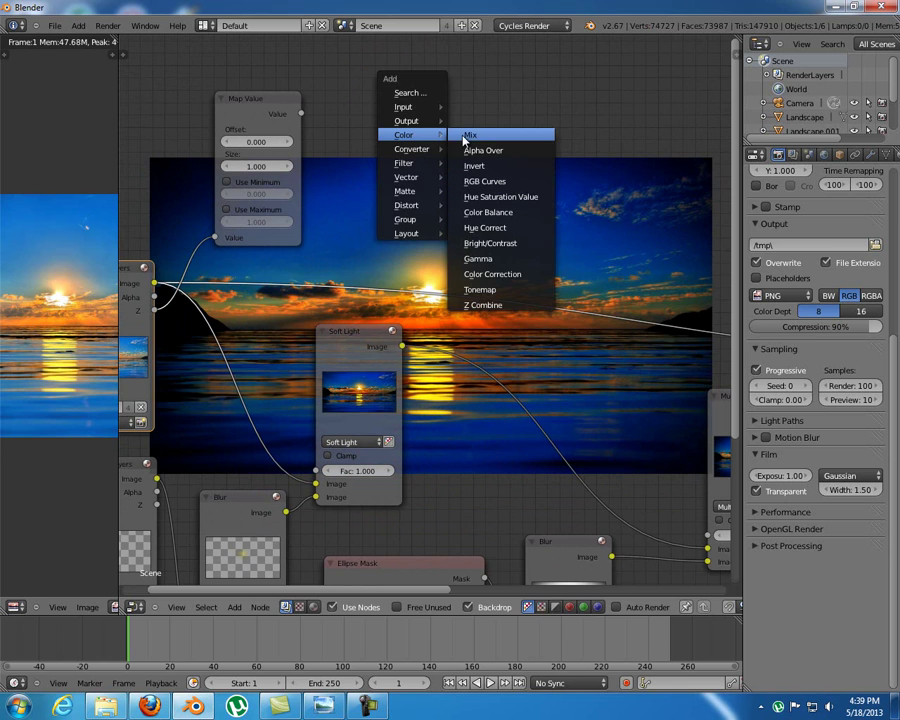
left_click(518, 140)
left_click(358, 63)
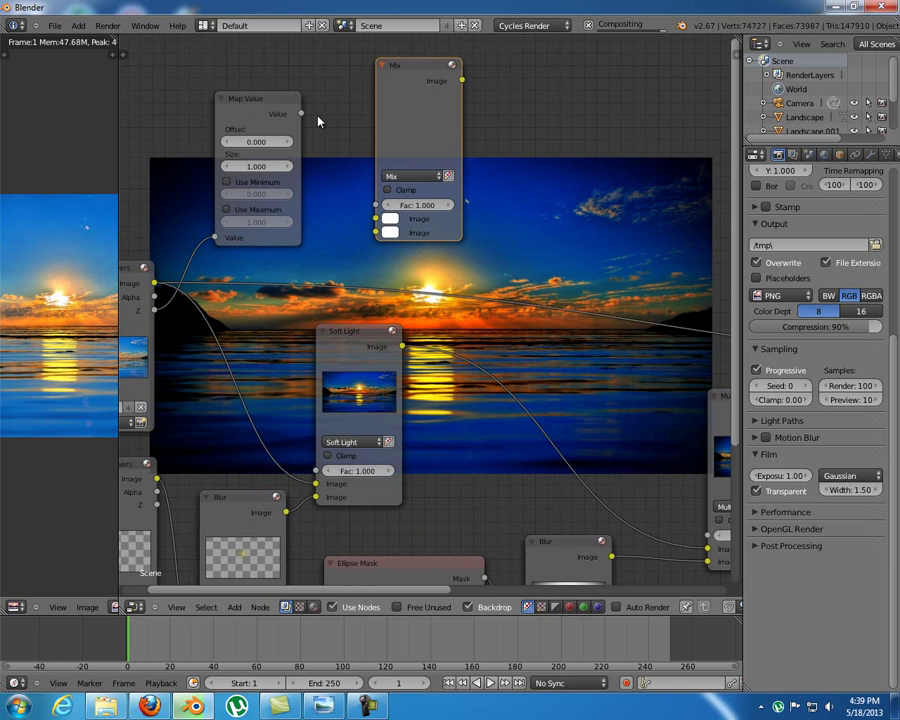
key("g")
left_click(338, 146)
Feed Map Value into the new Mix node's first image input and the scene Render Layers image into its second
middle_click_drag(338, 146, 405, 150)
left_click_drag(350, 110, 431, 189)
left_click_drag(203, 281, 431, 204)
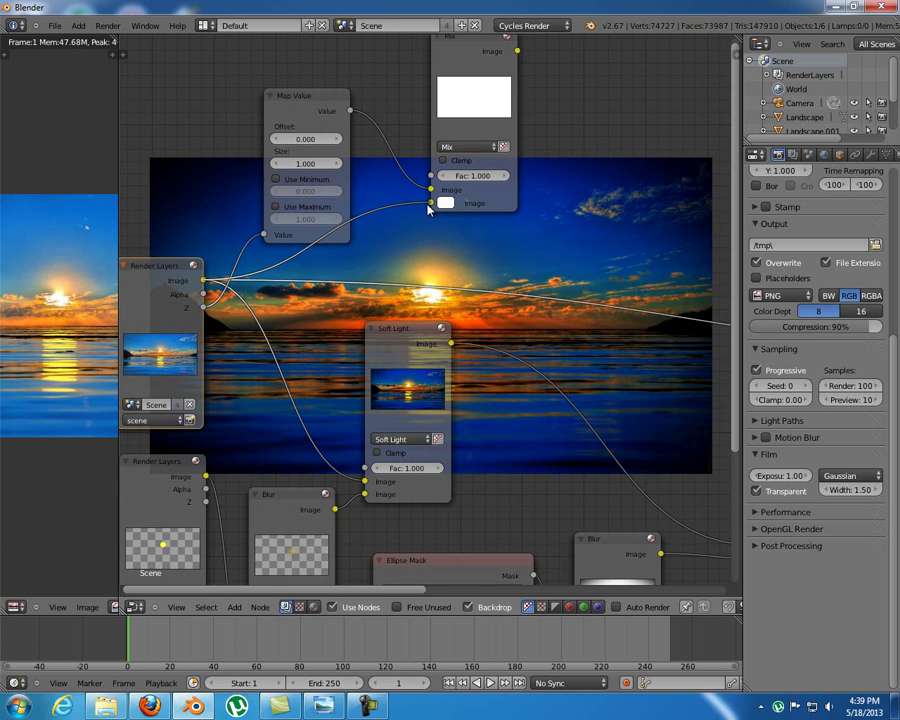
Duplicate the Viewer node and place the copy beside the new Mix node
middle_click_drag(508, 217, 484, 268)
middle_click_drag(492, 183, 311, 145)
scroll(448, 189, "down", 3)
middle_click_drag(615, 326, 317, 287)
middle_click_drag(427, 300, 620, 303)
scroll(620, 302, "down", 2)
key("g")
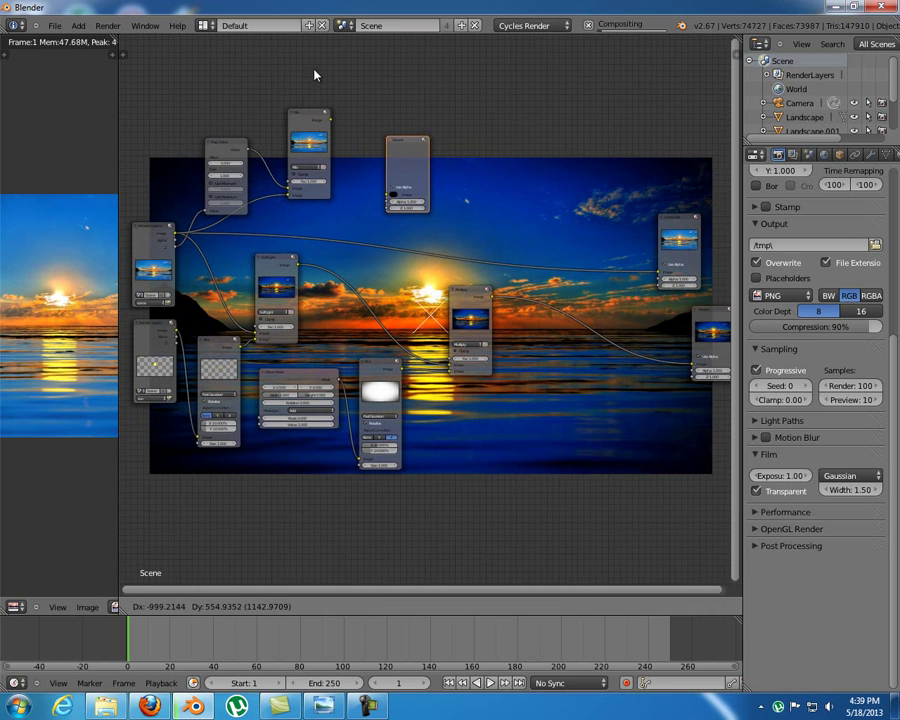
left_click(276, 56)
Link the new Mix node's output to the duplicated Viewer and show that Viewer's image as the backdrop
middle_click_drag(413, 154, 456, 246)
scroll(420, 154, "up", 2)
left_click_drag(424, 150, 476, 226)
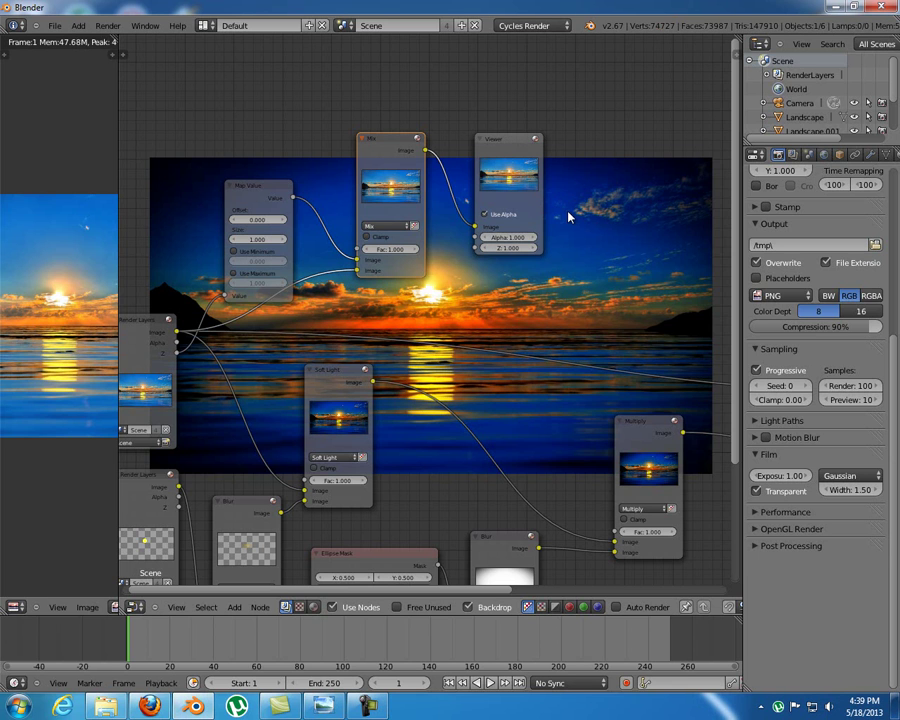
middle_click_drag(573, 201, 516, 191)
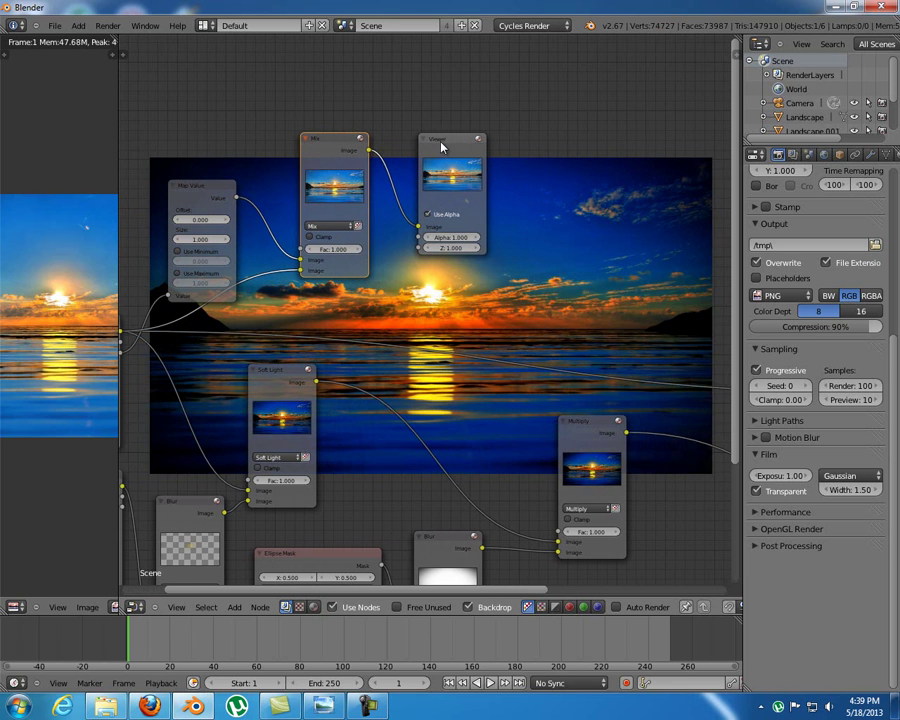
middle_click_drag(351, 333, 377, 340)
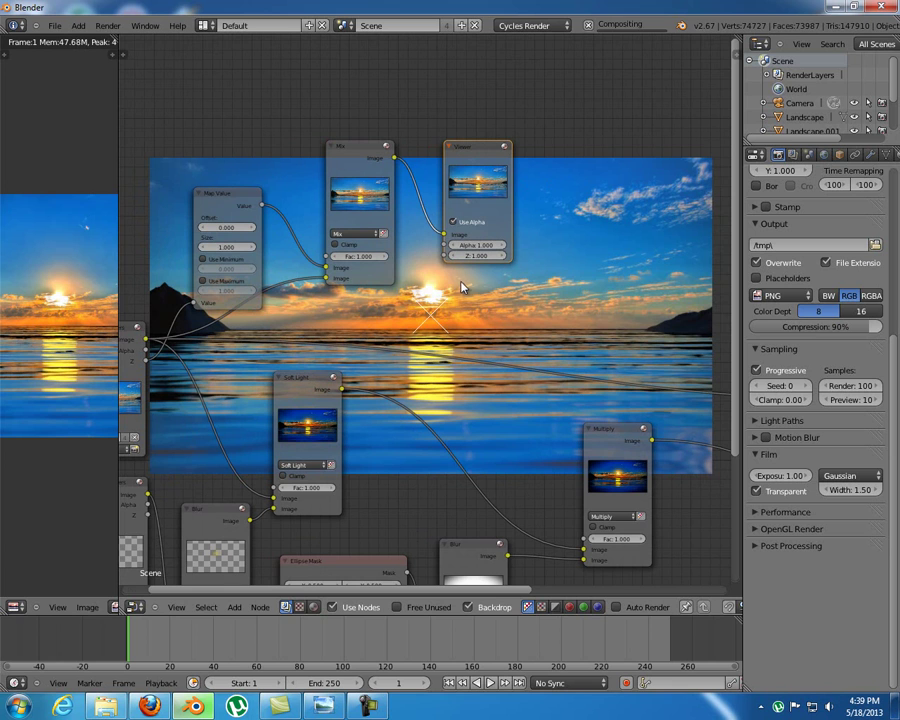
Move the Map Value node slightly up and set the new Mix node's blend type to Multiply
left_click_drag(237, 200, 228, 172)
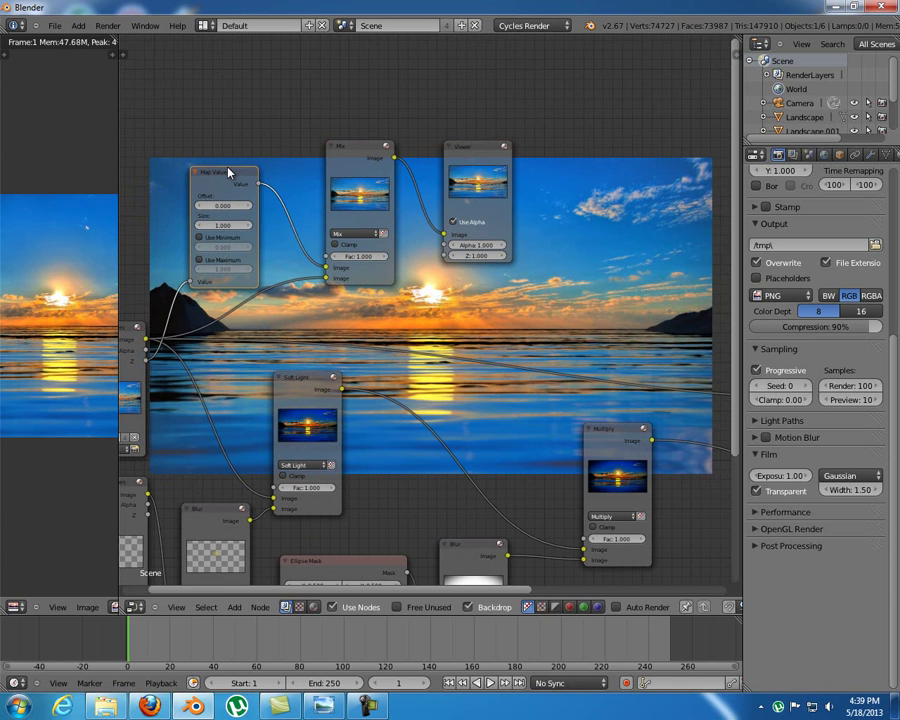
scroll(466, 322, "up", 2)
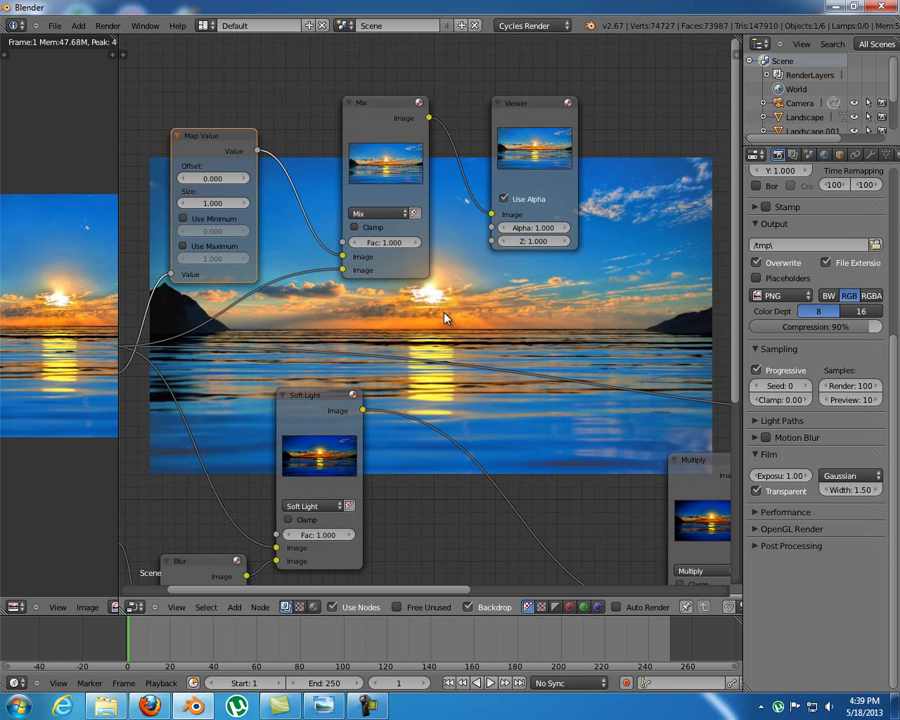
scroll(446, 300, "up", 2)
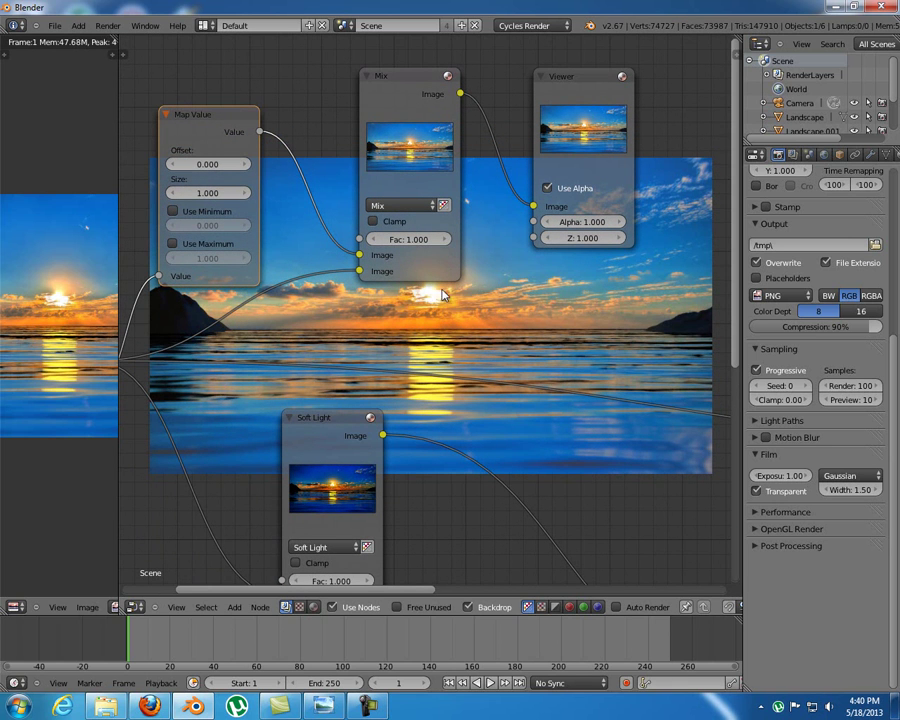
middle_click_drag(478, 291, 568, 313)
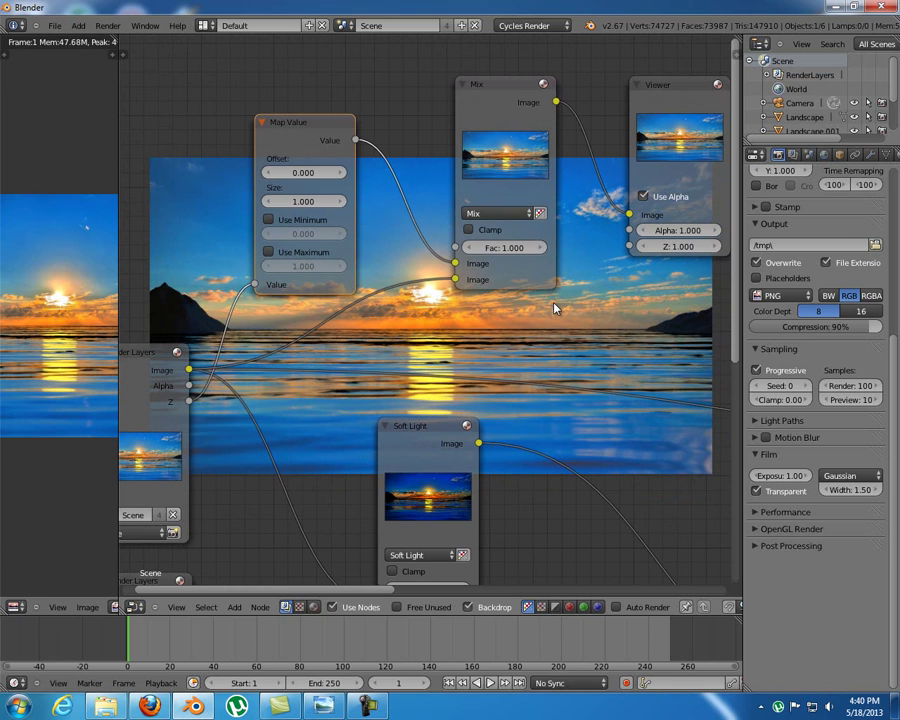
left_click(510, 216)
left_click(510, 216)
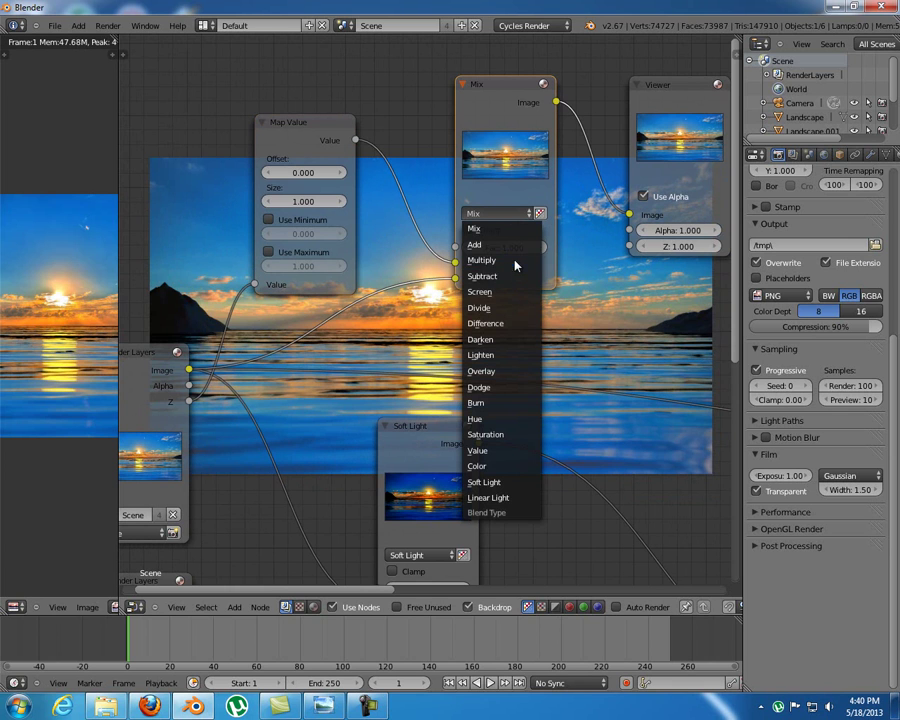
left_click(513, 260)
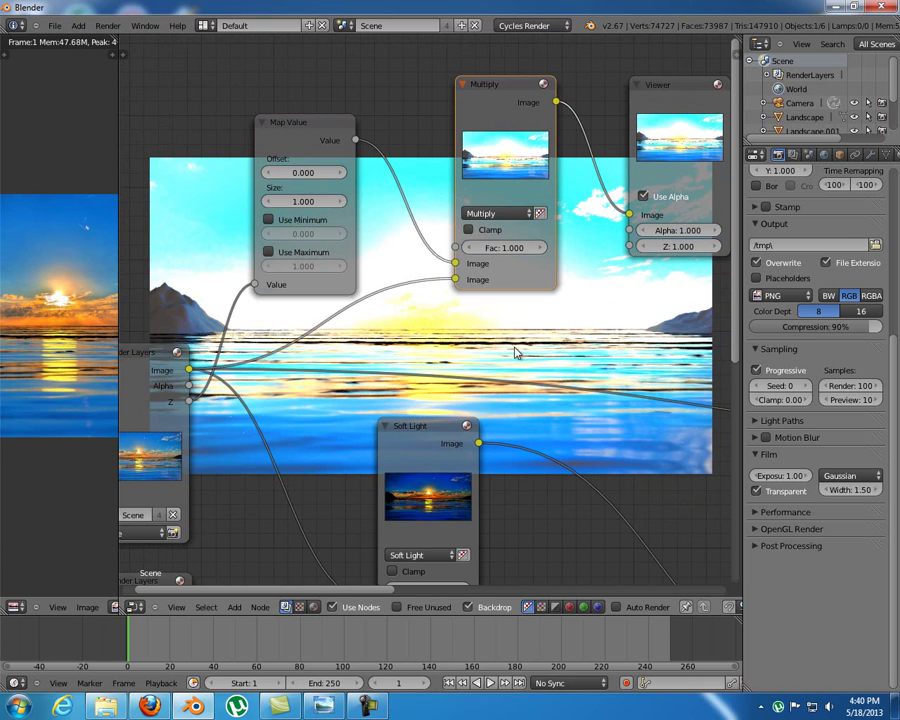
Set the Map Value node's size to 0.1 and enable its limits with minimum 0.1 and maximum 2
left_click(304, 201)
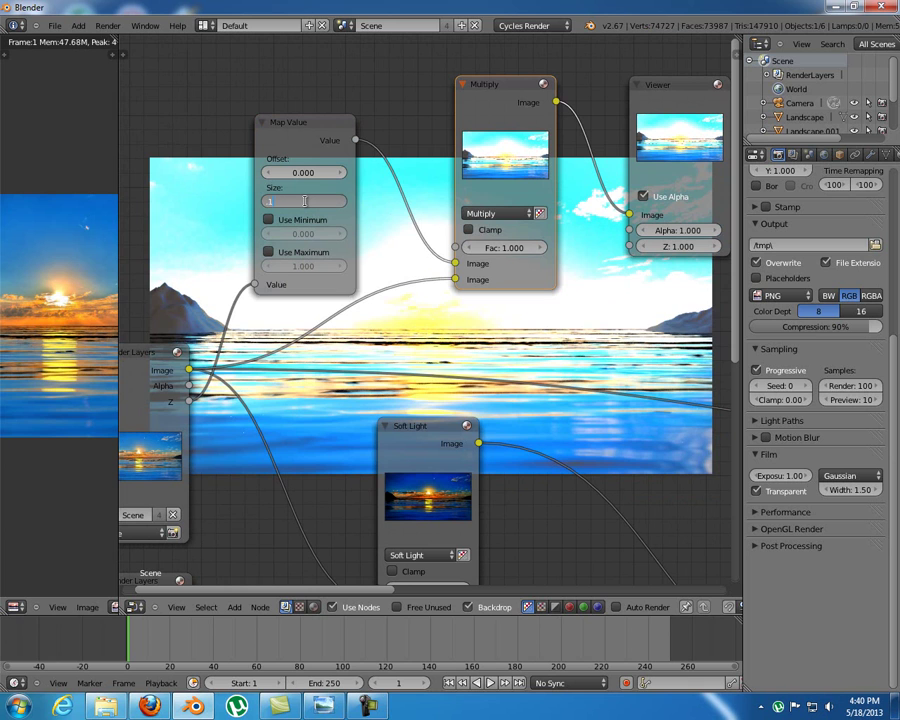
key("Return")
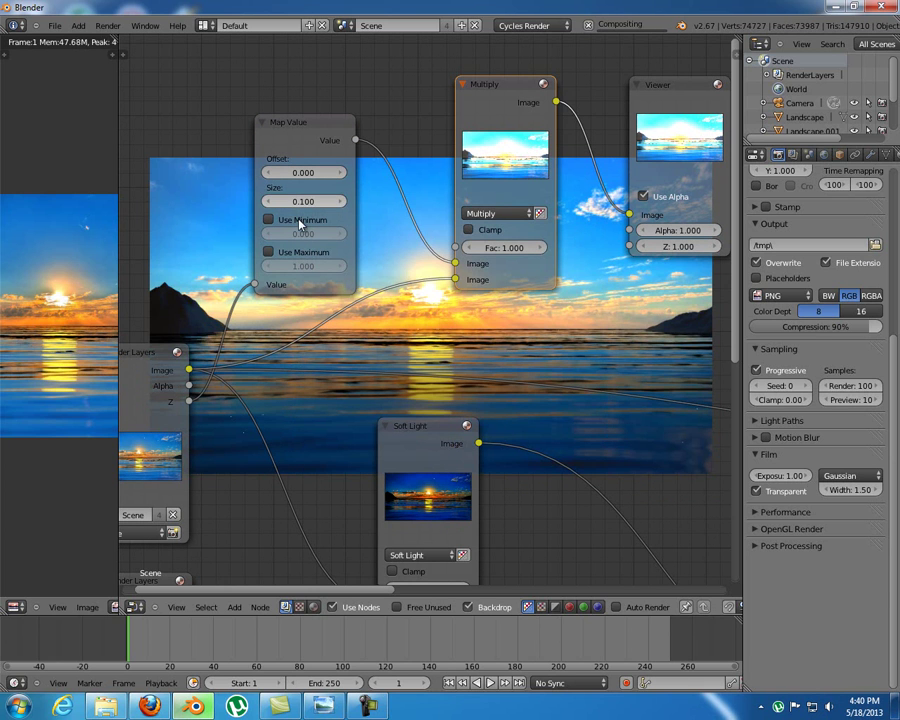
left_click(300, 220)
left_click(303, 234)
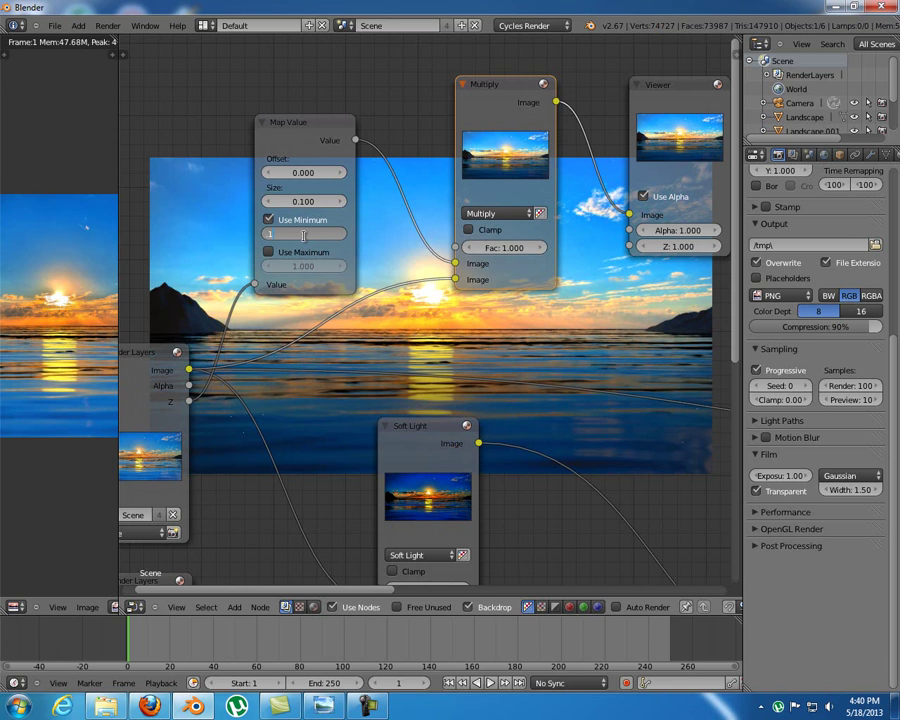
key("Return")
left_click(298, 252)
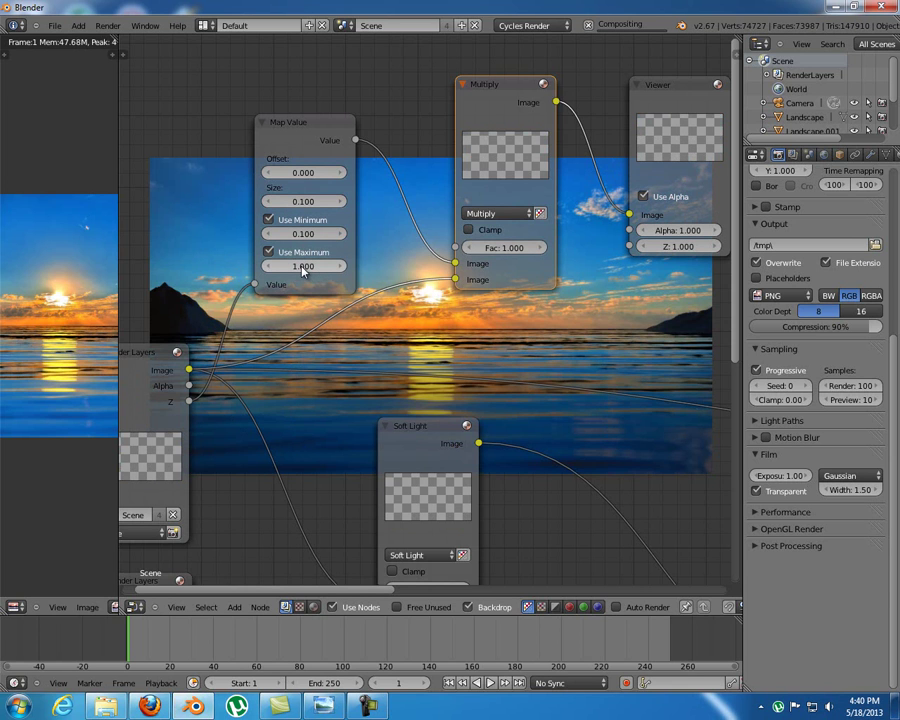
left_click(300, 266)
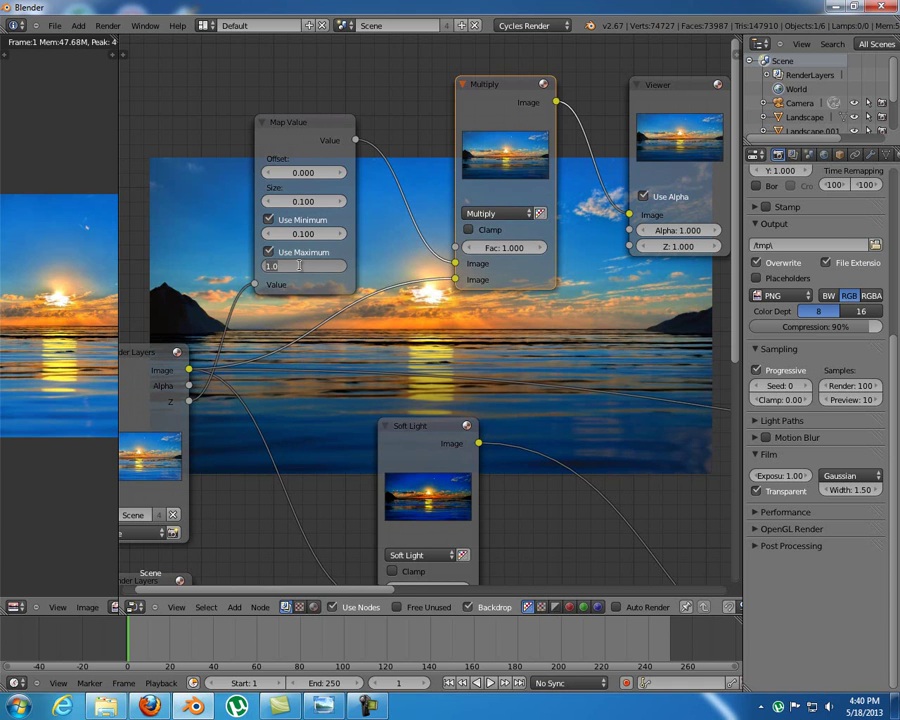
type("2")
key("Return")
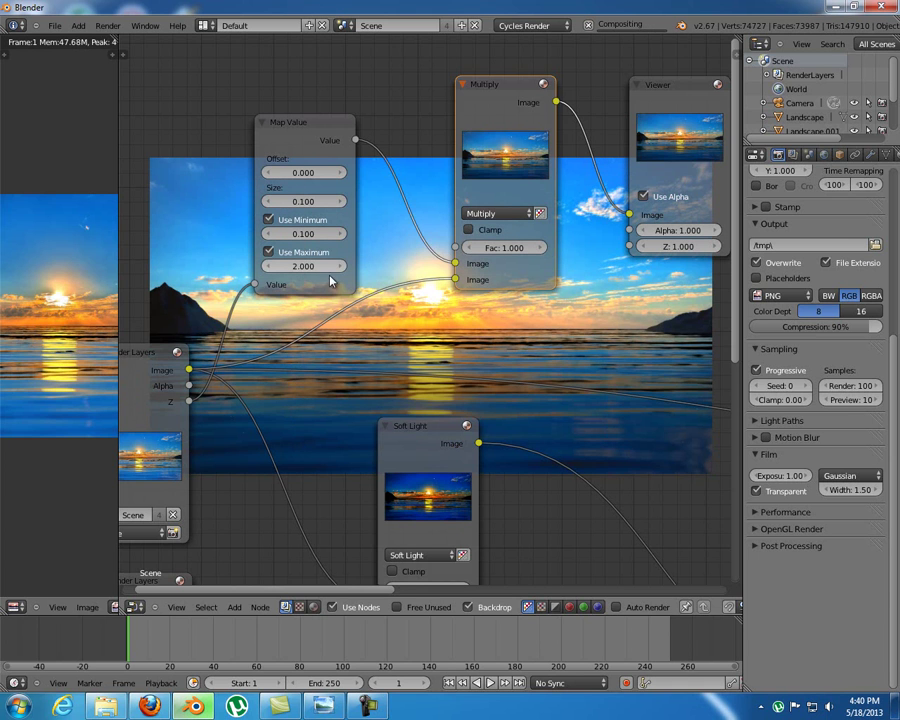
Move the duplicated Viewer farther from the Map Value branch's Multiply node to free space between them
middle_click_drag(303, 272, 218, 239)
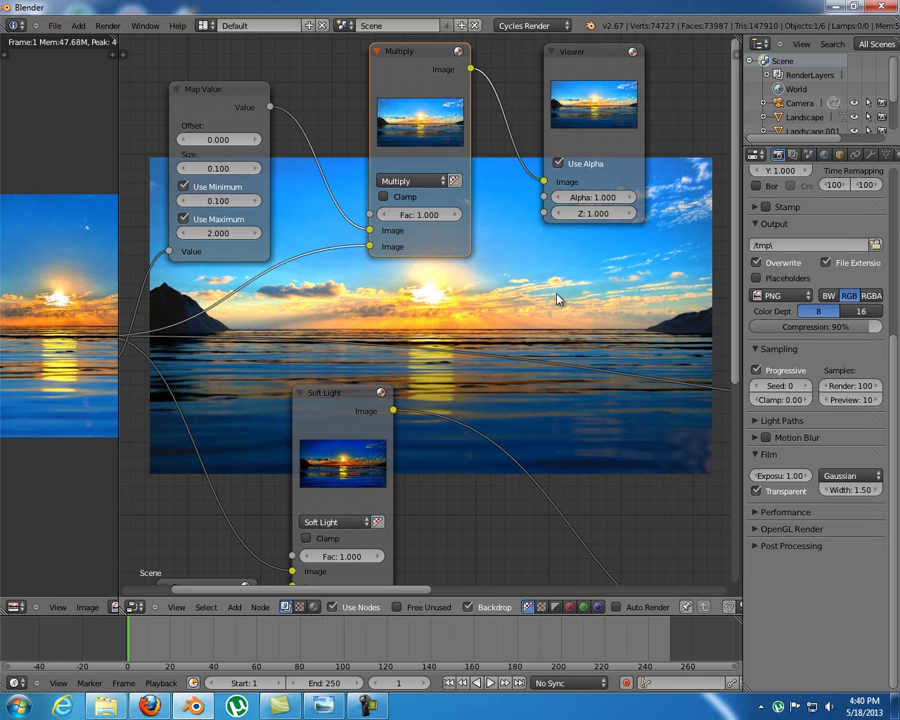
middle_click_drag(532, 311, 309, 324)
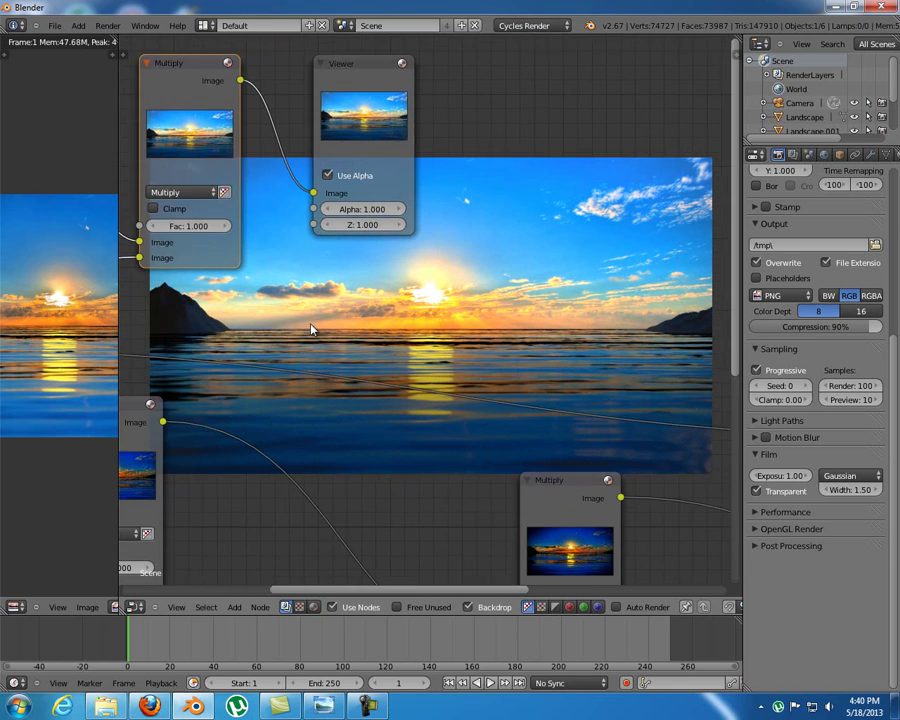
scroll(309, 324, "down", 2)
left_click_drag(414, 150, 516, 136)
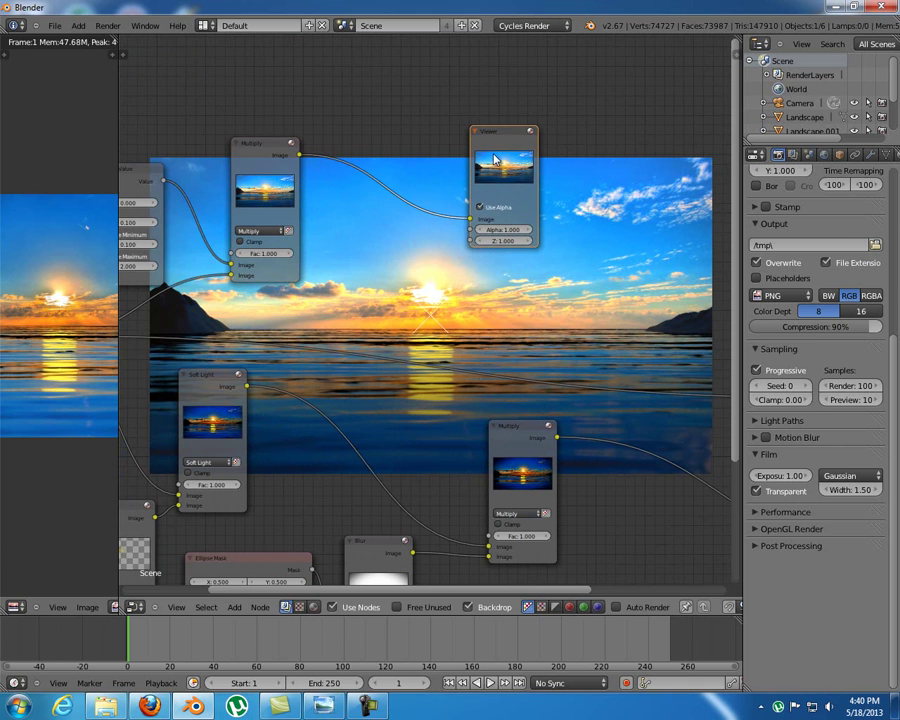
middle_click_drag(516, 136, 492, 139)
scroll(330, 238, "down", 2)
scroll(330, 238, "down", 2)
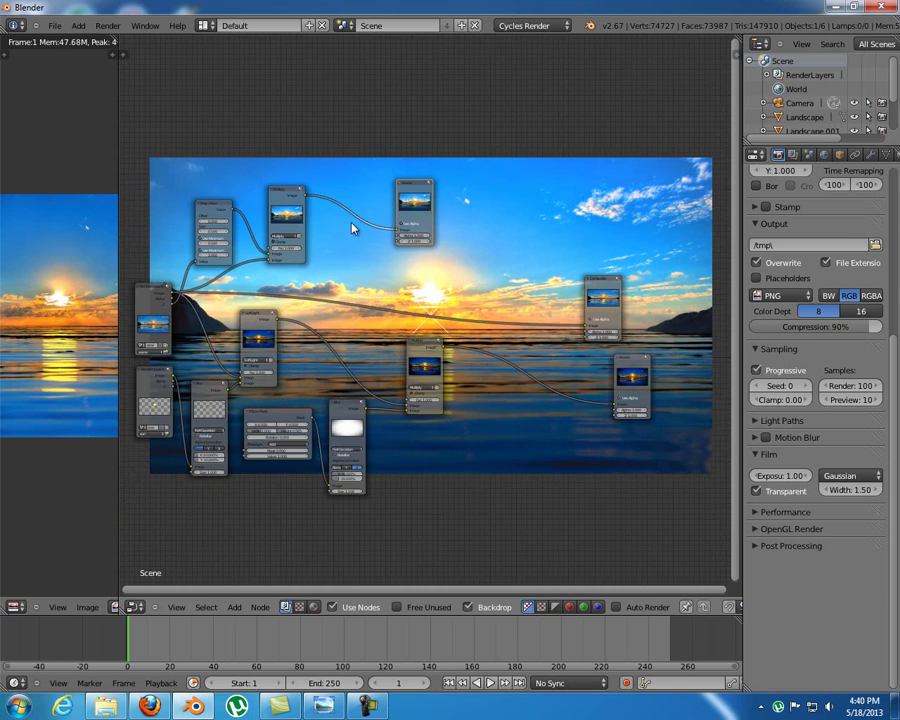
middle_click_drag(378, 259, 432, 316)
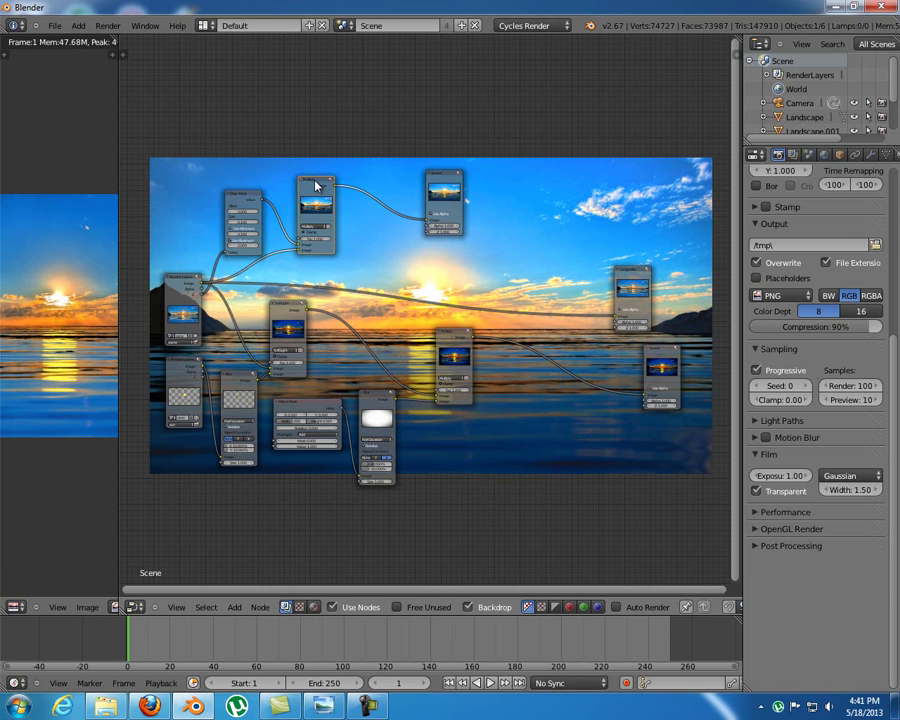
middle_click_drag(412, 255, 335, 252)
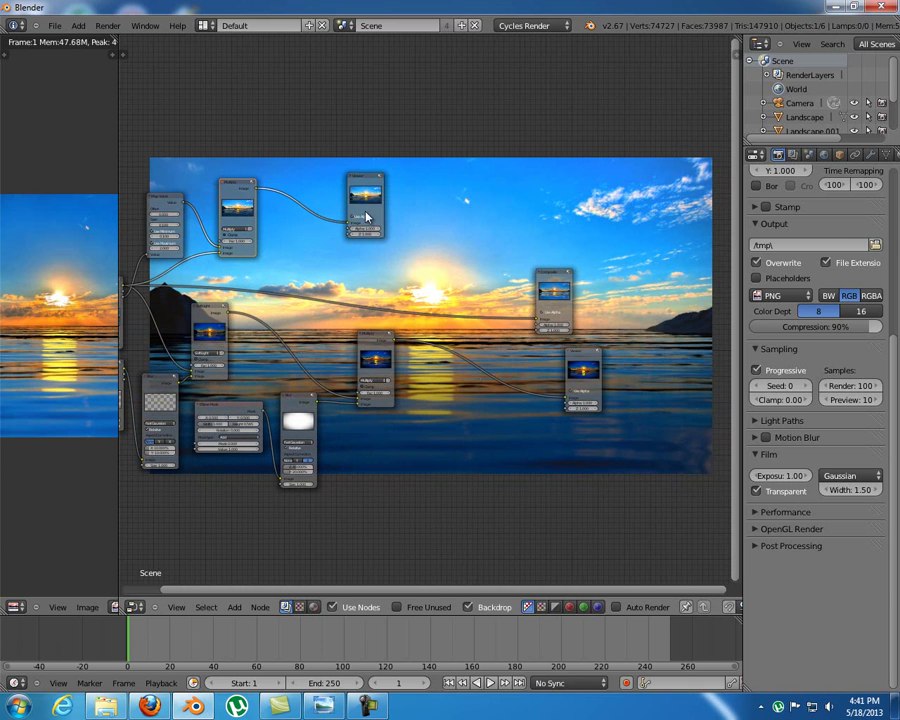
Move the duplicated Viewer farther away and insert a Mix node on the link between the vignette's Multiply node and the main Viewer
left_click_drag(363, 180, 528, 185)
scroll(444, 234, "up", 3)
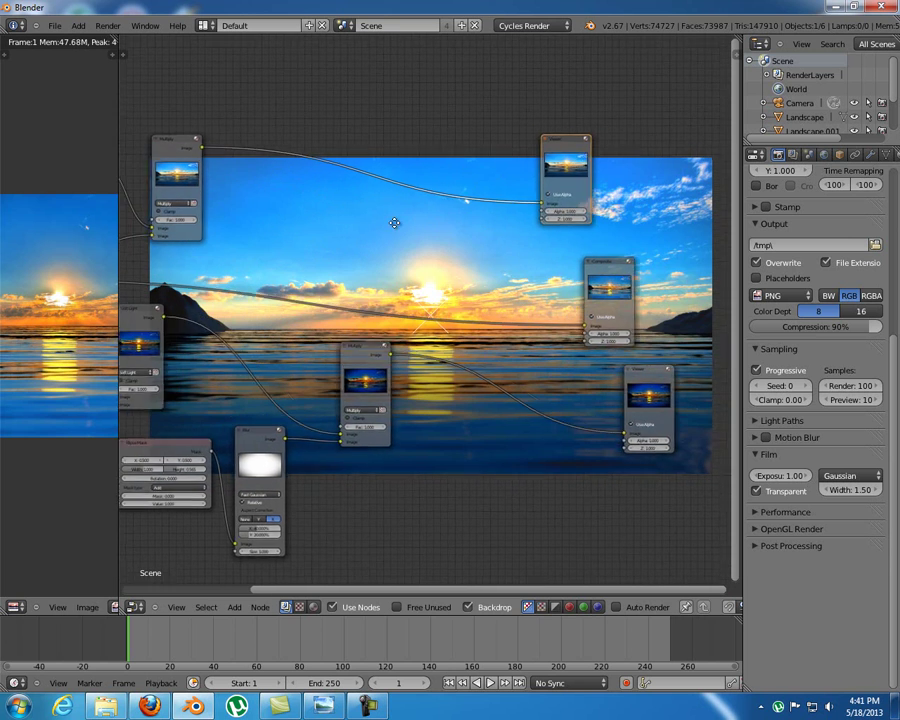
key("shift+a")
mouse_move(456, 257)
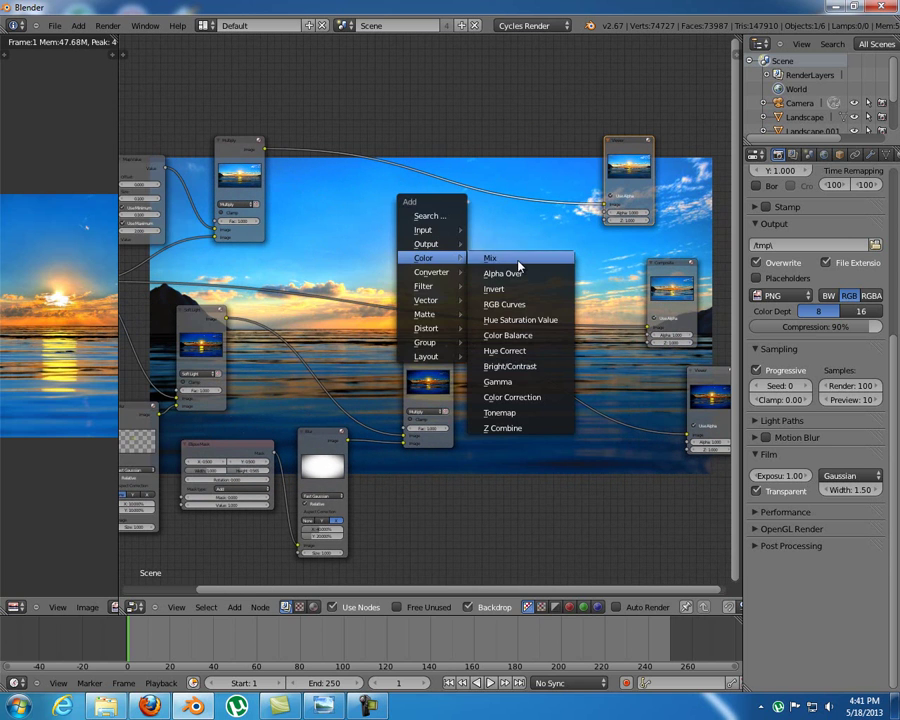
left_click(516, 260)
left_click(549, 364)
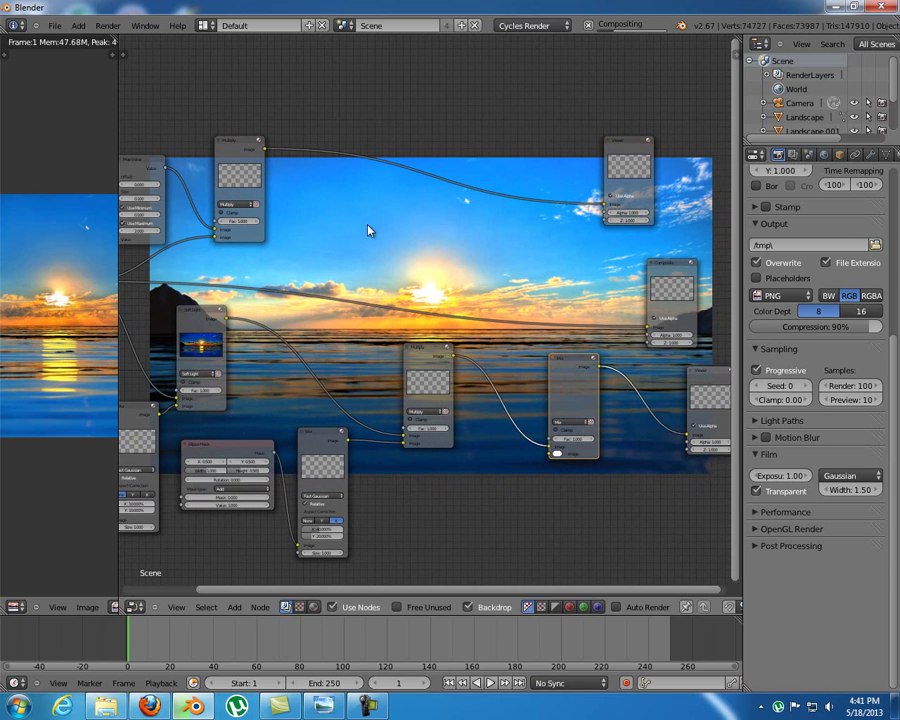
Link the Map Value branch's Multiply output to the new Mix node's first image input and raise the Mix node between both branches
left_click_drag(265, 149, 551, 450)
key("g")
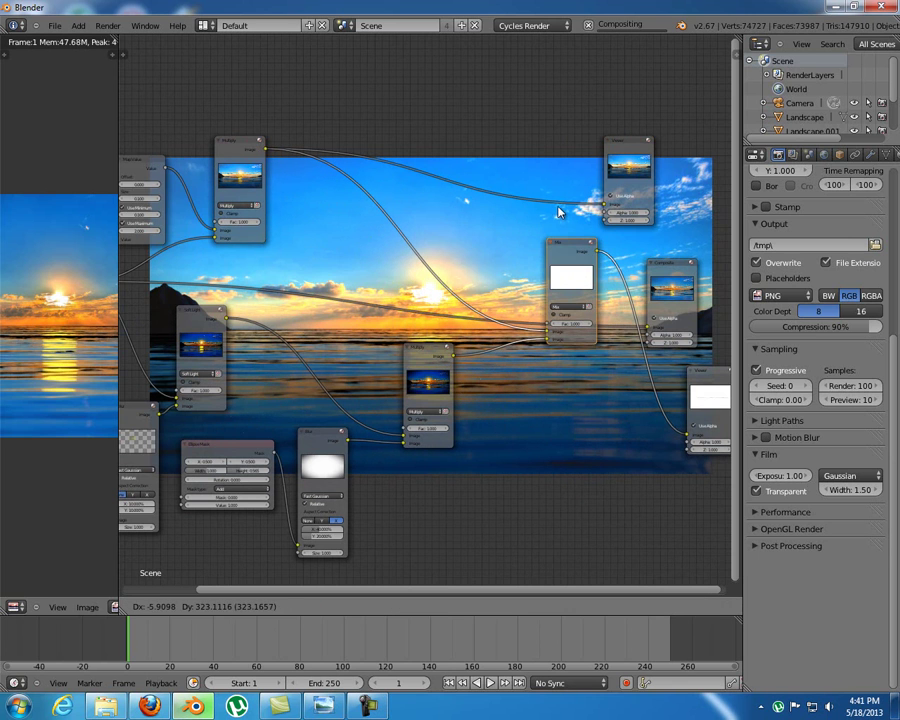
left_click(560, 209)
Move the main Viewer and the Composite node away from the new Mix node to spread them out
middle_click_drag(649, 296, 486, 286)
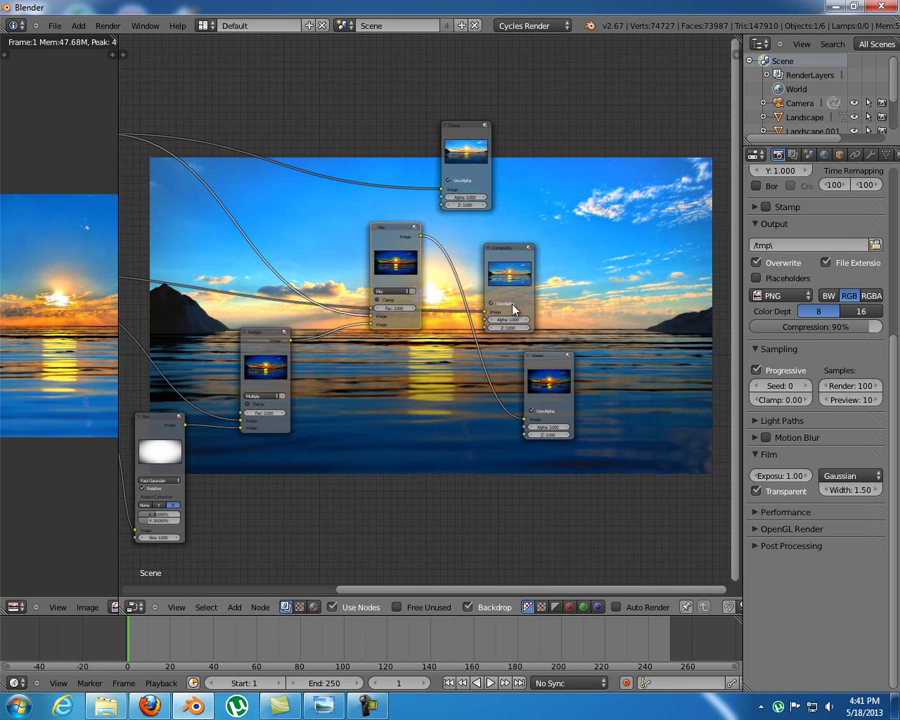
left_click(507, 254)
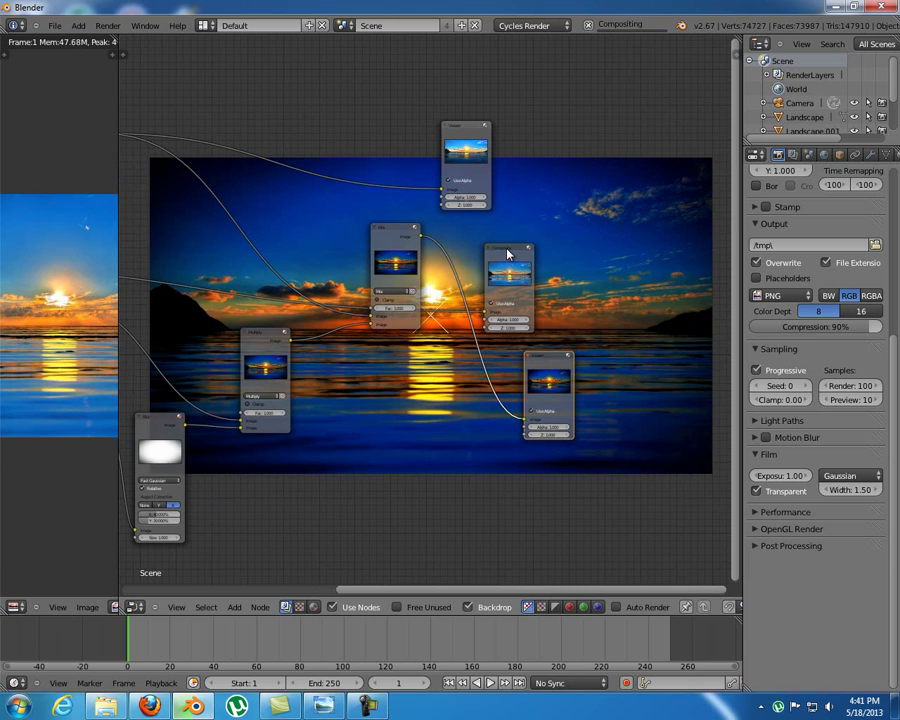
key("g")
left_click(536, 257)
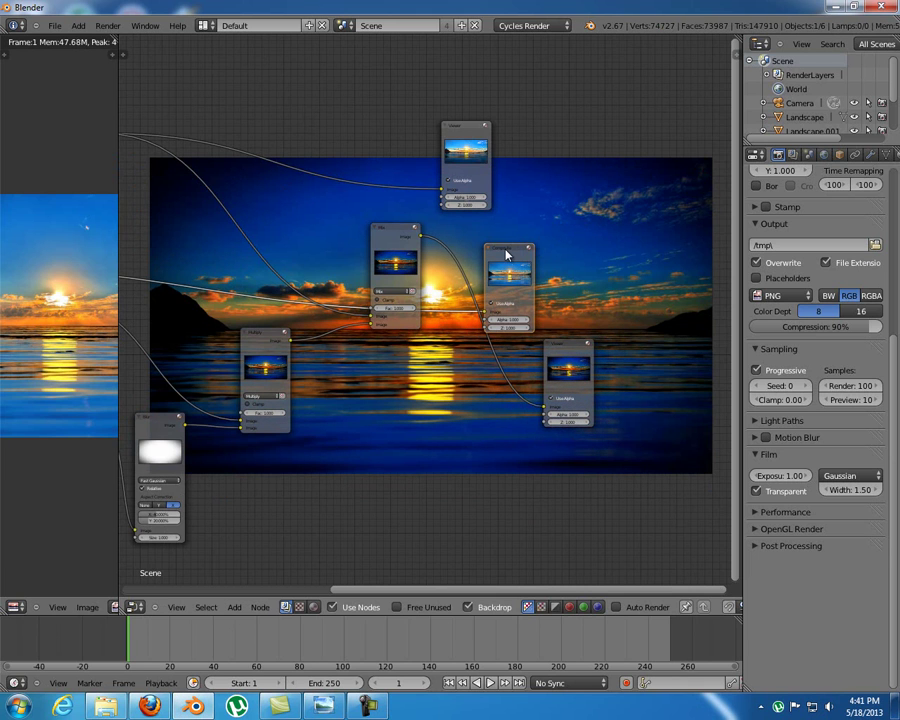
key("g")
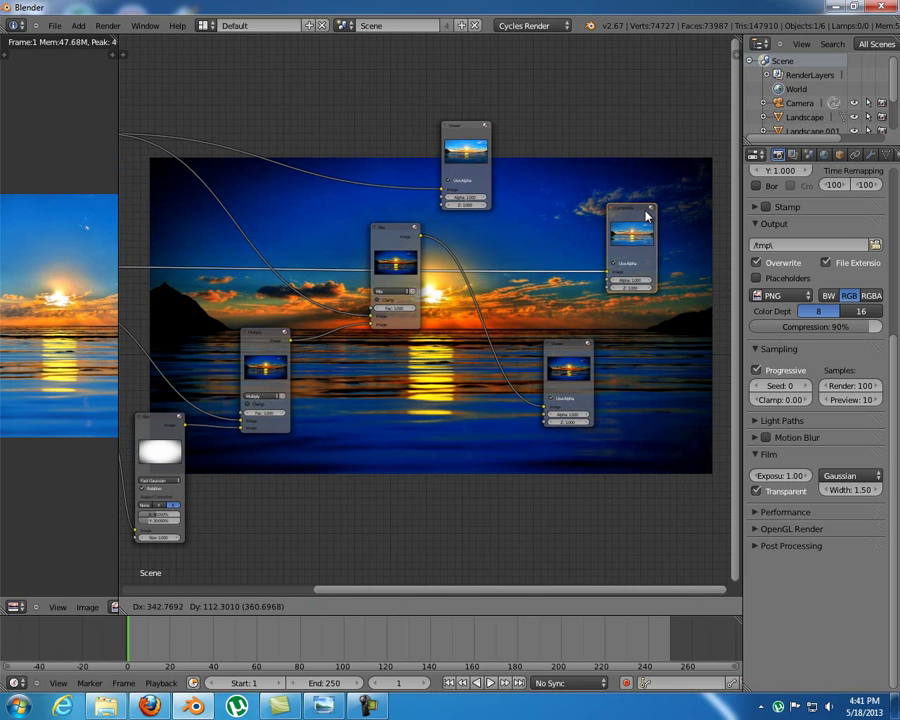
left_click(656, 210)
Set the new Mix node's factor to 0.5
scroll(552, 282, "up", 3)
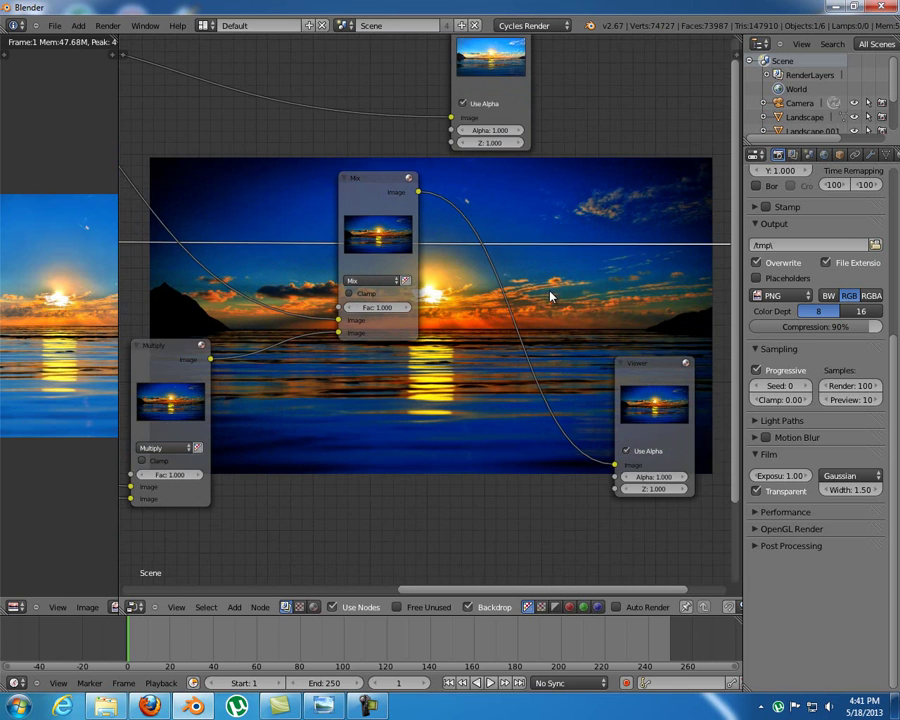
middle_click_drag(502, 326, 374, 284)
left_click(303, 262)
key("Return")
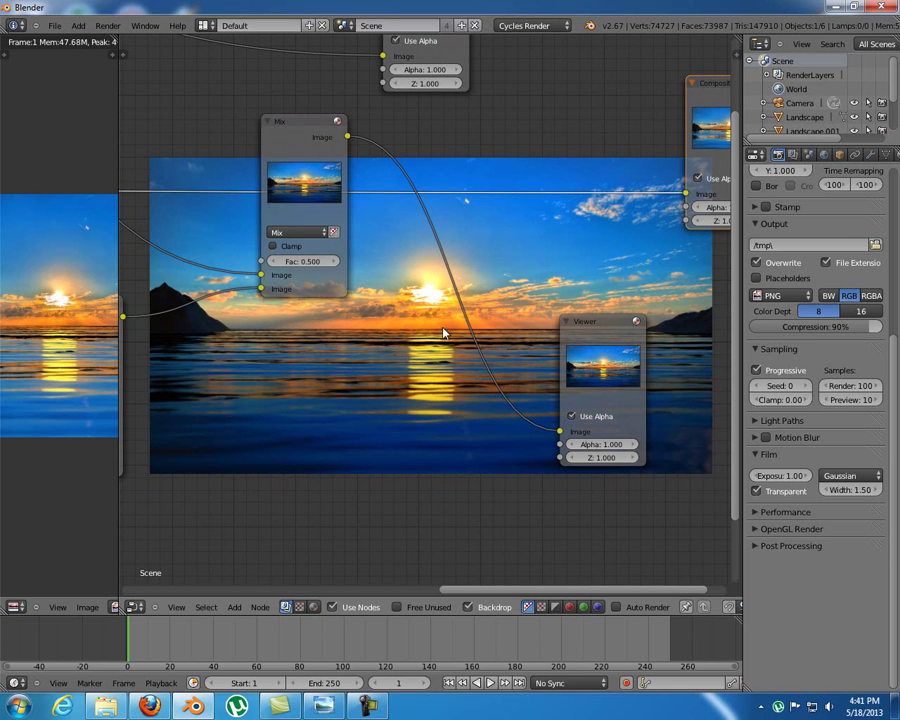
Move the duplicated Viewer back toward the Map Value branch's Multiply node, clear of the new Mix node
middle_click_drag(405, 318, 303, 304)
middle_click_drag(452, 196, 524, 292)
scroll(524, 292, "down", 2)
left_click(400, 136)
left_click_drag(400, 136, 172, 95)
left_click(172, 95)
middle_click_drag(172, 95, 231, 50)
left_click_drag(240, 38, 680, 182)
middle_click_drag(680, 182, 523, 142)
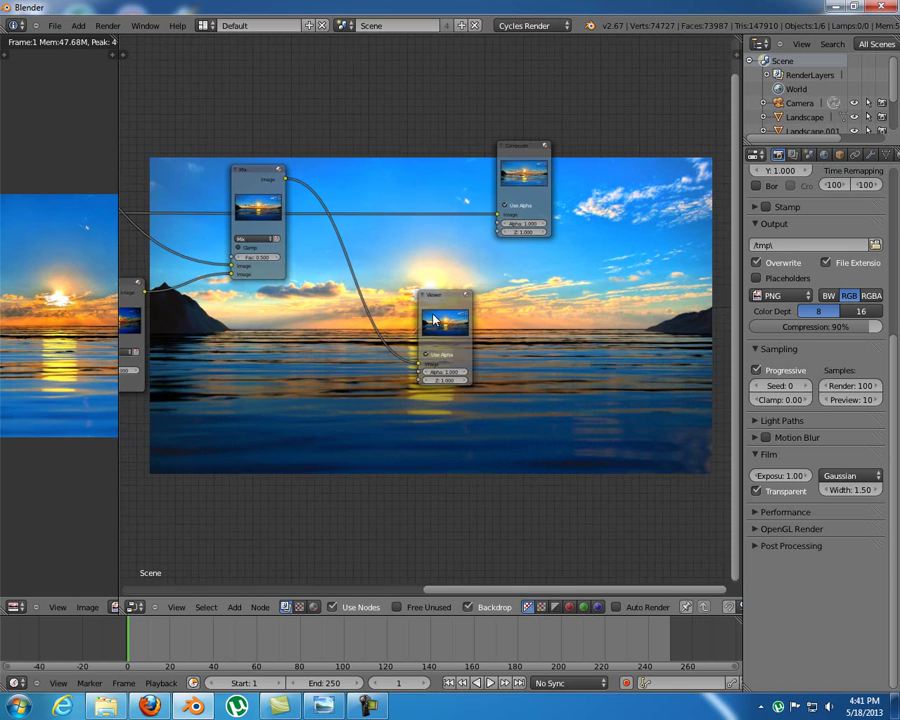
Move the main Viewer and the Composite node farther from the Mix node to free space for another node
left_click_drag(455, 300, 518, 272)
left_click_drag(518, 172, 563, 216)
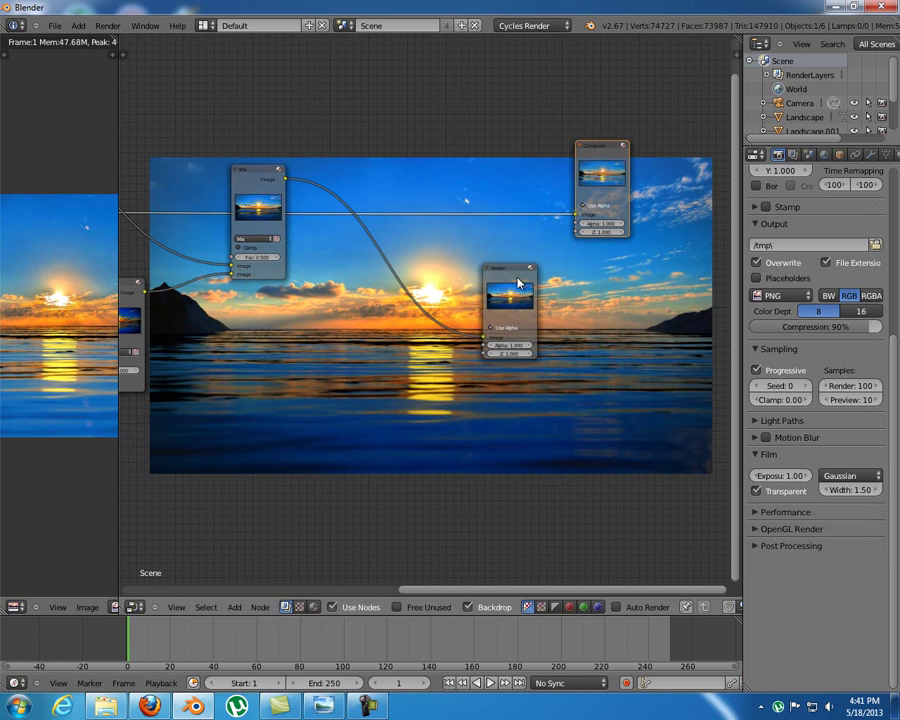
left_click_drag(500, 283, 573, 290)
Insert a Lens Distortion node on the link between the Mix node and the main Viewer
scroll(405, 290, "up", 5)
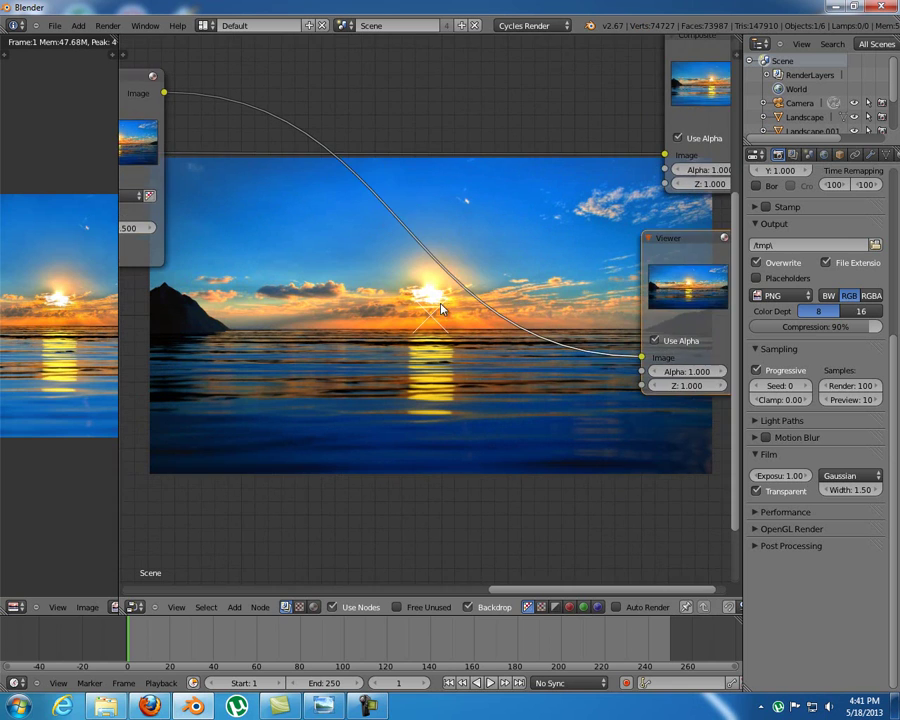
middle_click_drag(421, 303, 510, 328)
key("shift+a")
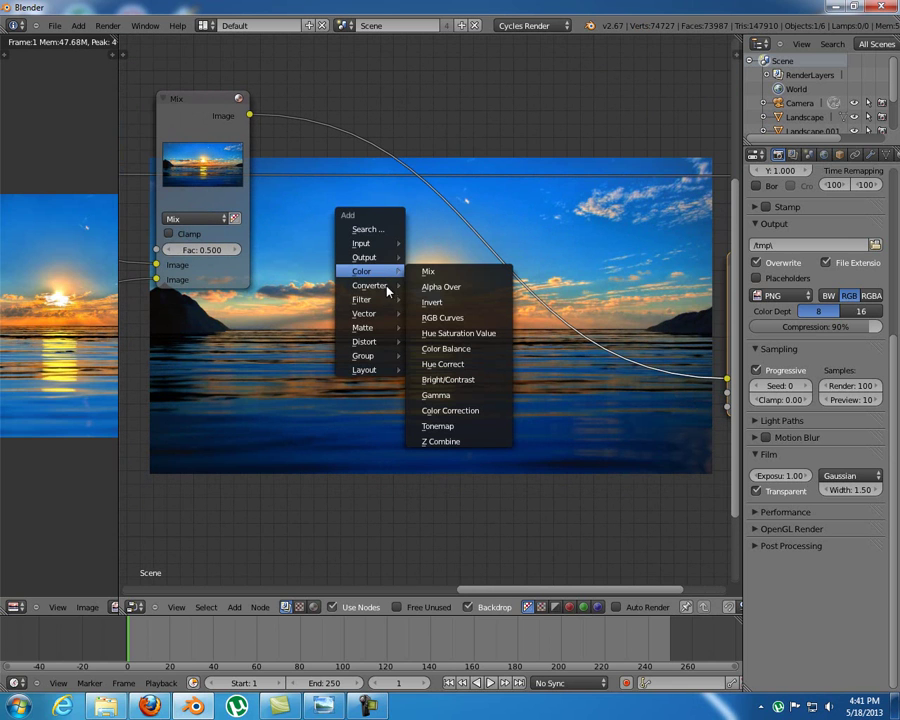
mouse_move(381, 300)
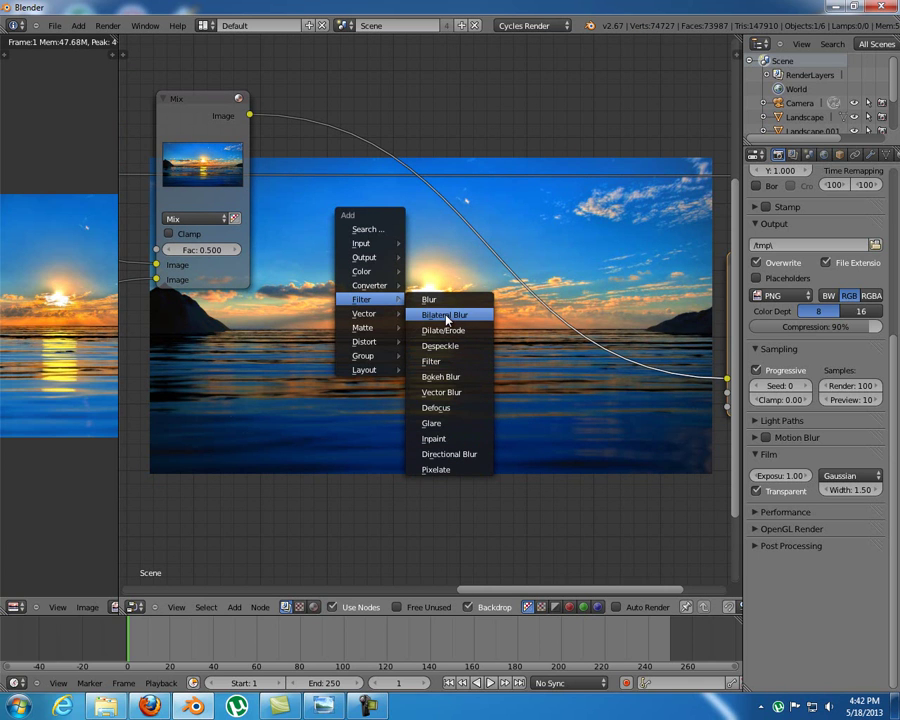
mouse_move(376, 329)
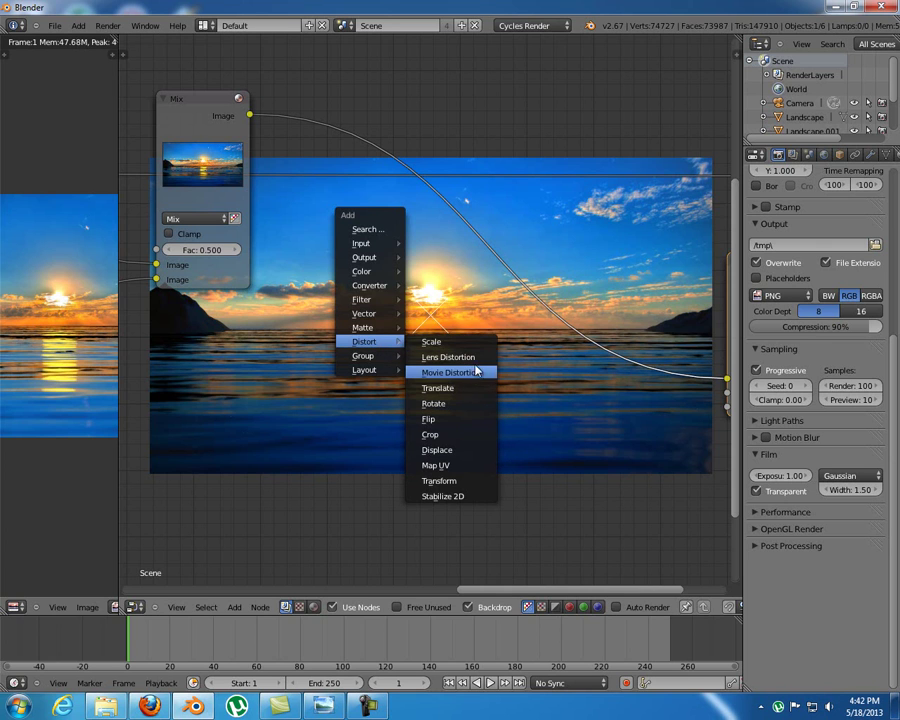
left_click(460, 357)
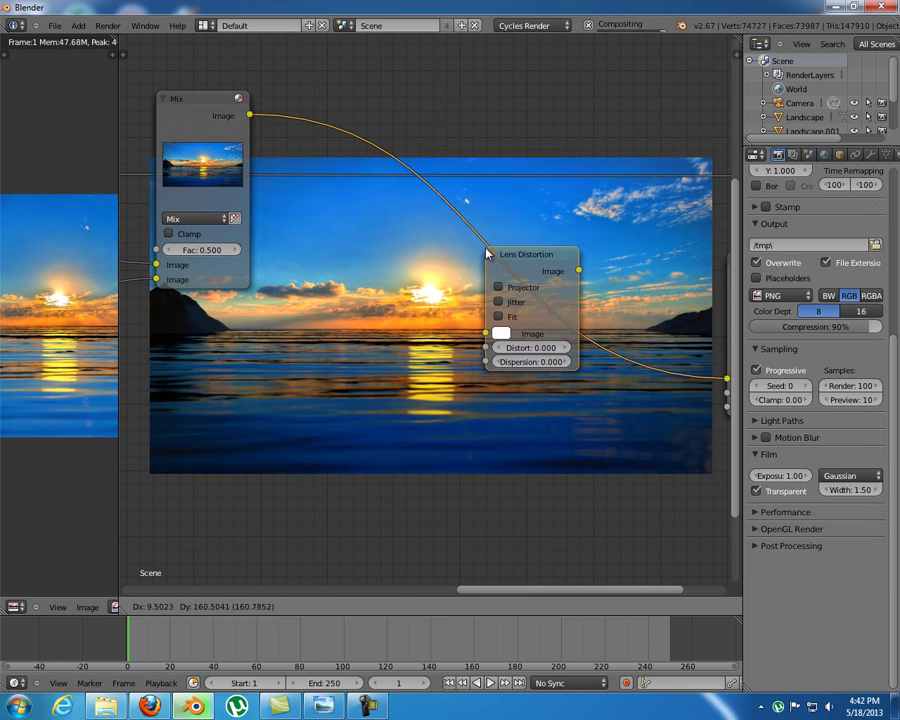
left_click(487, 252)
Move the Viewer farther away and place the Lens Distortion node close beside the Mix node
middle_click_drag(412, 232, 284, 212)
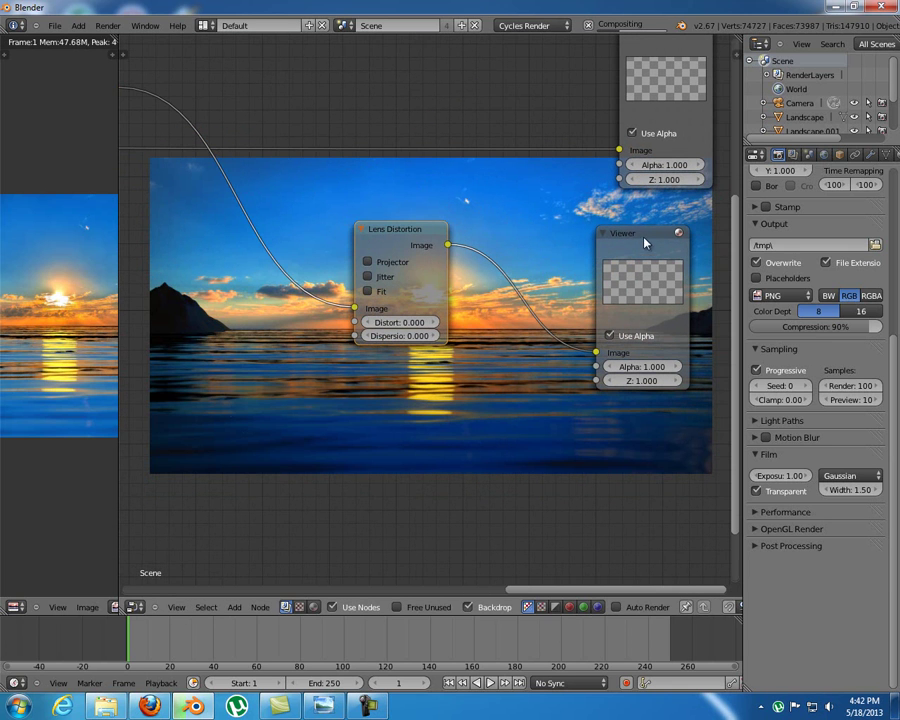
key("g")
middle_click_drag(505, 261, 607, 257)
left_click_drag(450, 203, 324, 139)
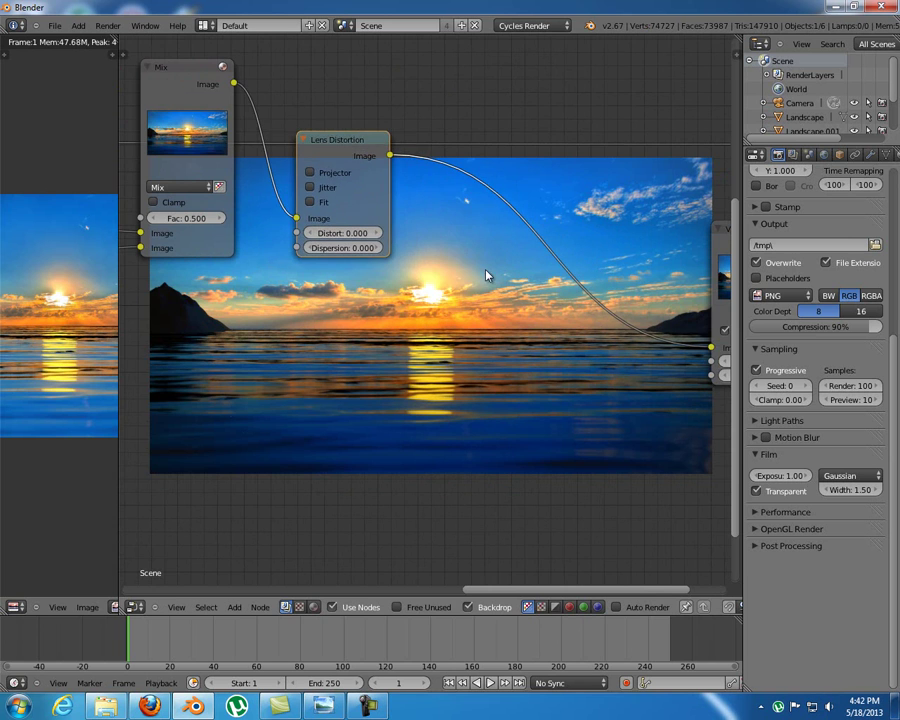
Enable Fit on the Lens Distortion node and set its Distort value to 0.01
middle_click_drag(500, 278, 575, 308)
scroll(373, 211, "up", 3)
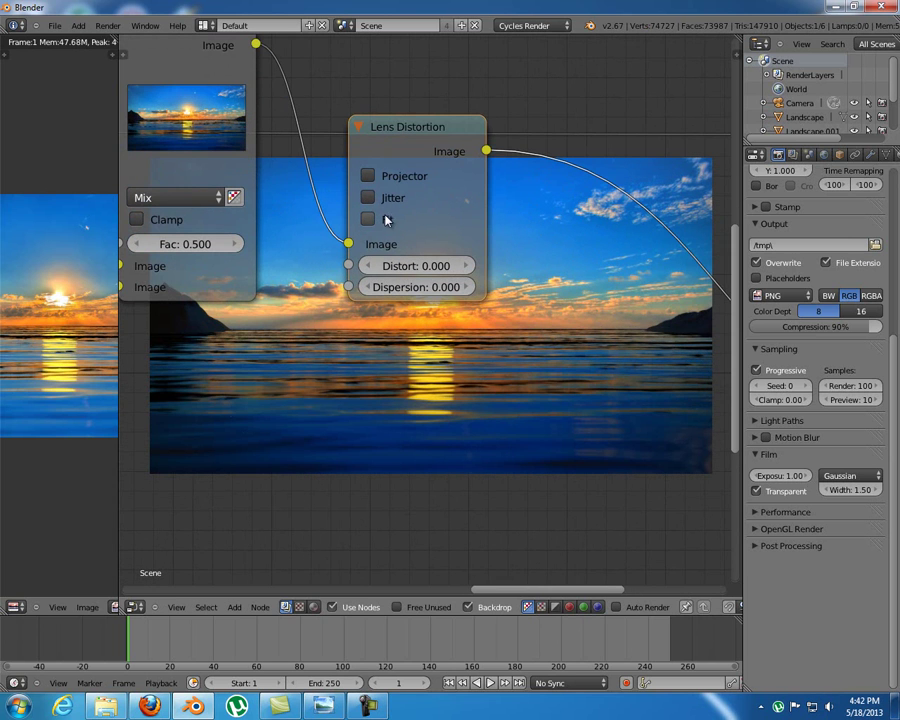
left_click(378, 219)
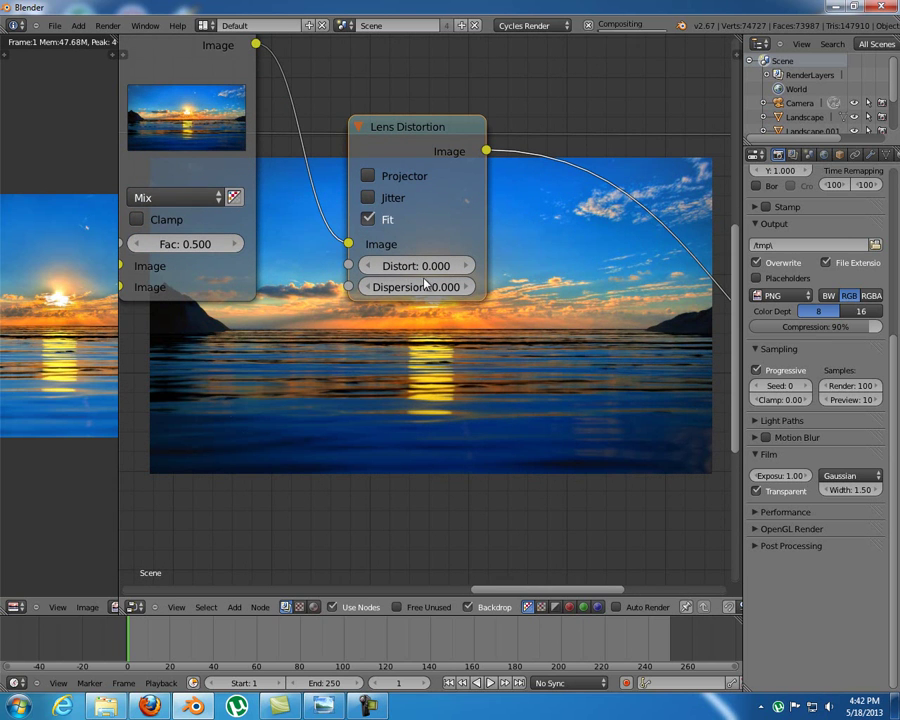
left_click(427, 265)
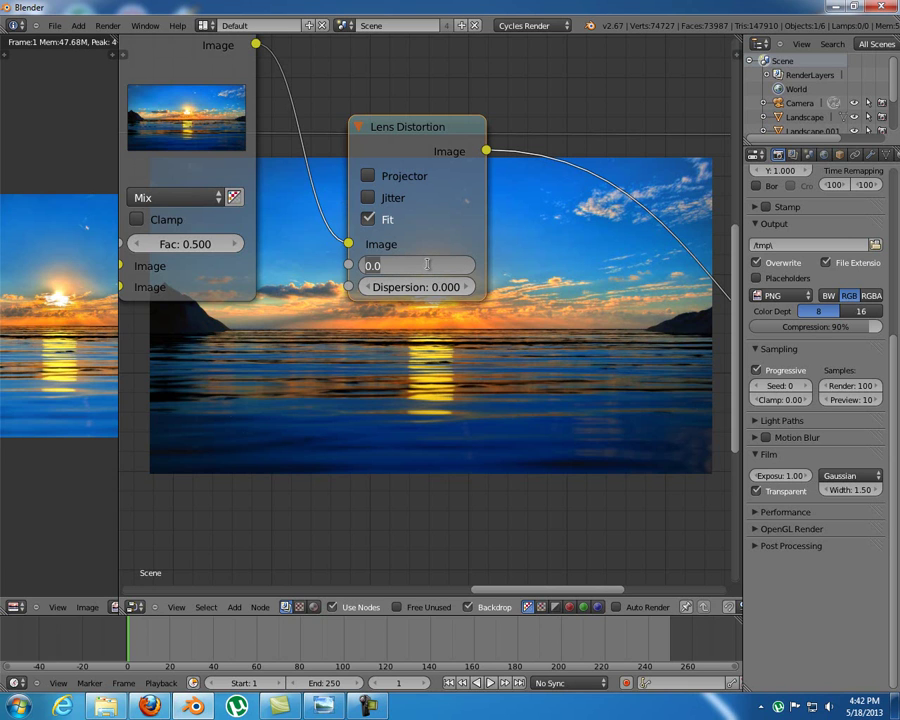
key("BackSpace")
type(".01")
key("Return")
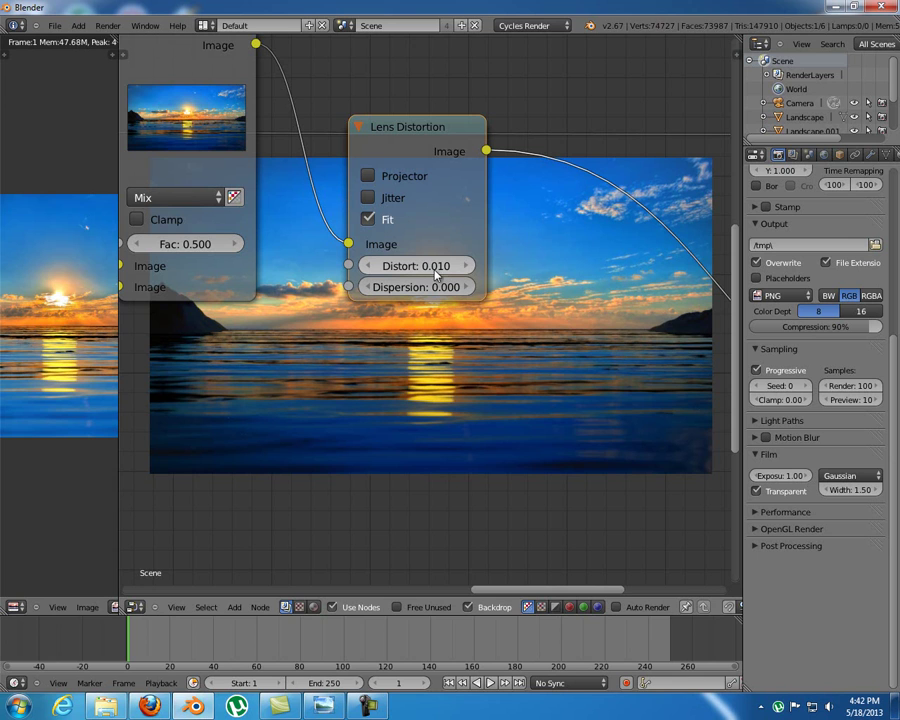
Disable Fit on the Lens Distortion node and set its Dispersion to 0.1
left_click(368, 218)
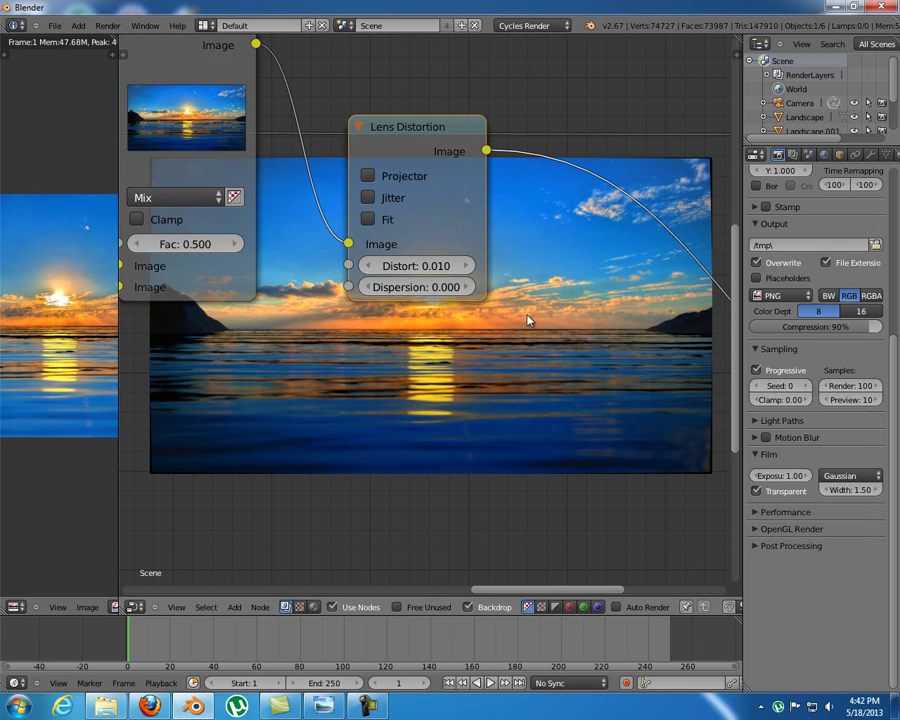
left_click(430, 286)
type("0.1")
key("Return")
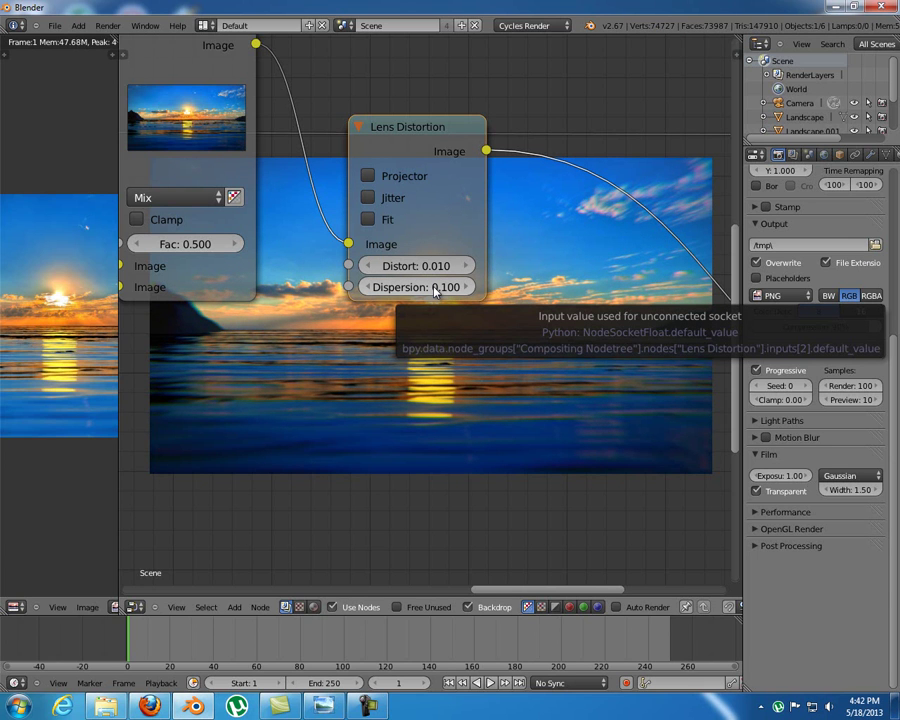
Set the Lens Distortion node's Dispersion to 0.05 and enable Fit again
left_click(419, 287)
type("0.05")
key("Return")
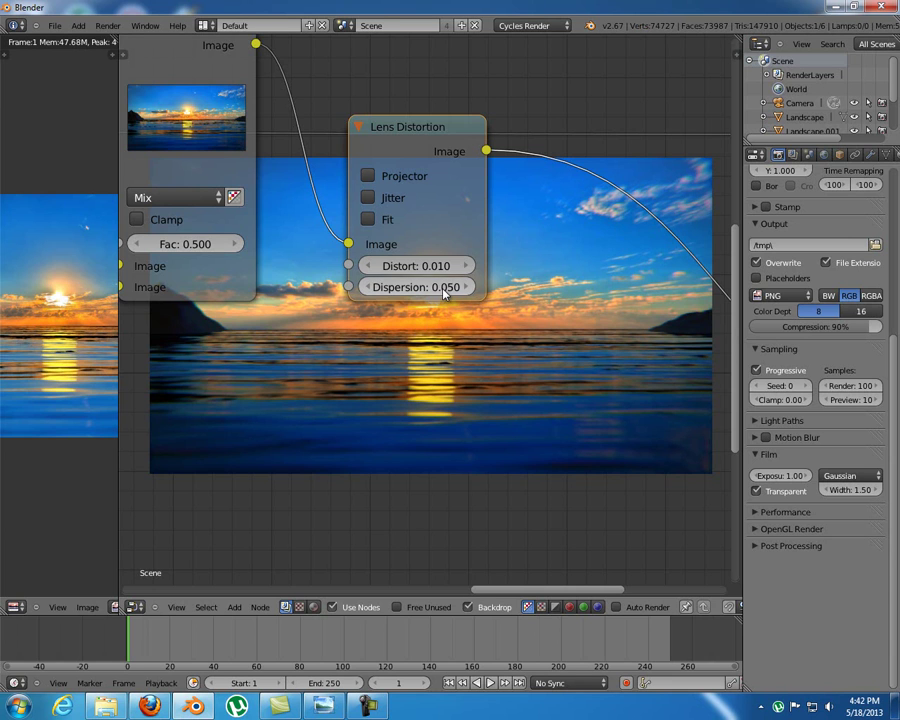
left_click(368, 219)
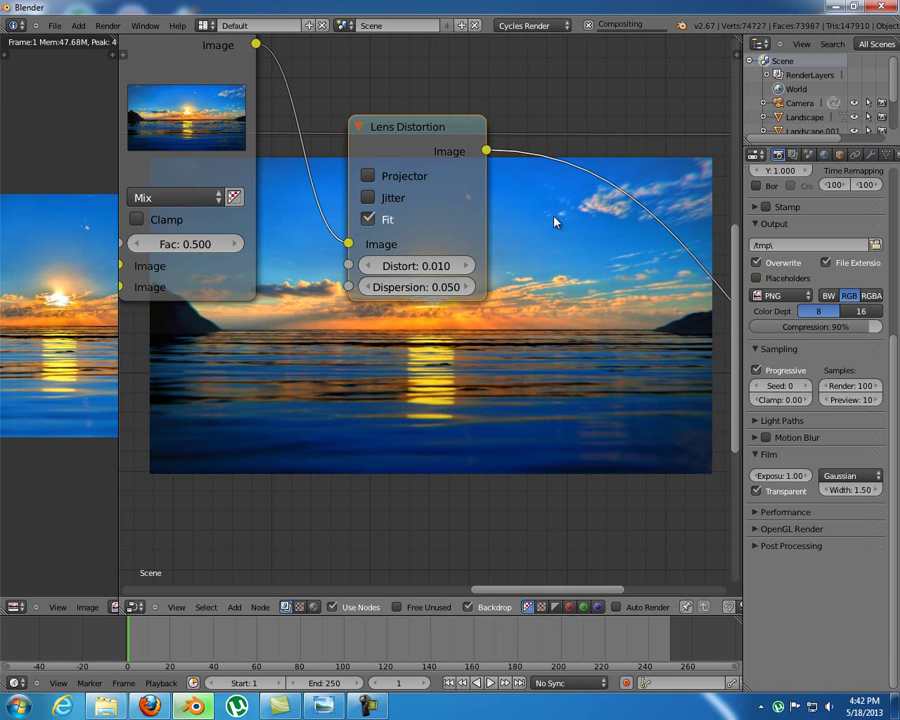
Shift the Viewer slightly and insert a Color Balance node on the link between the Lens Distortion node and the Viewer
middle_click_drag(567, 315, 331, 353)
scroll(555, 333, "down", 2)
left_click_drag(667, 288, 686, 273)
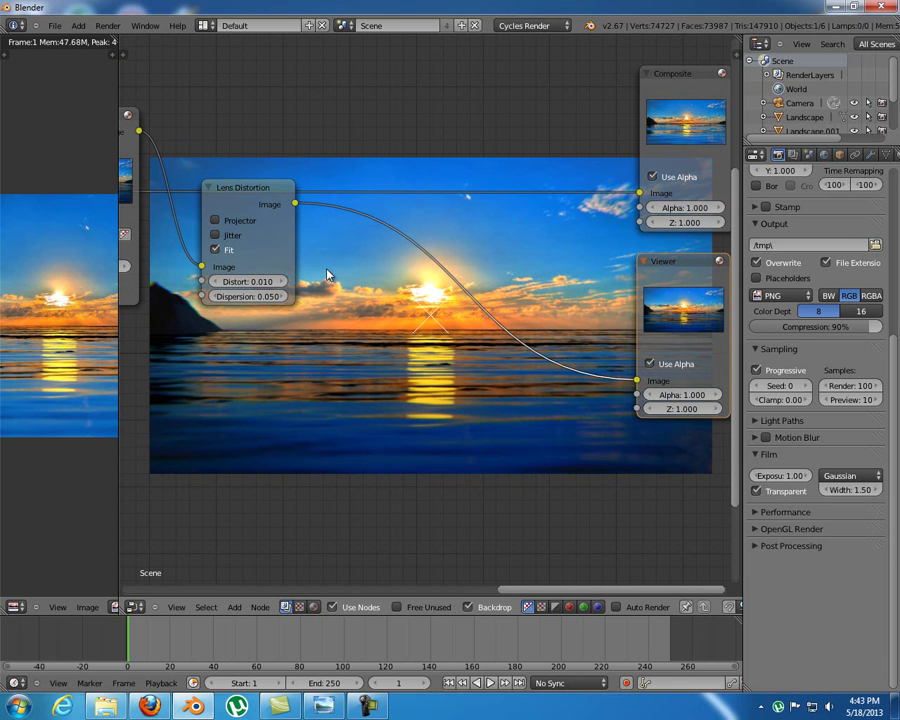
key("shift+a")
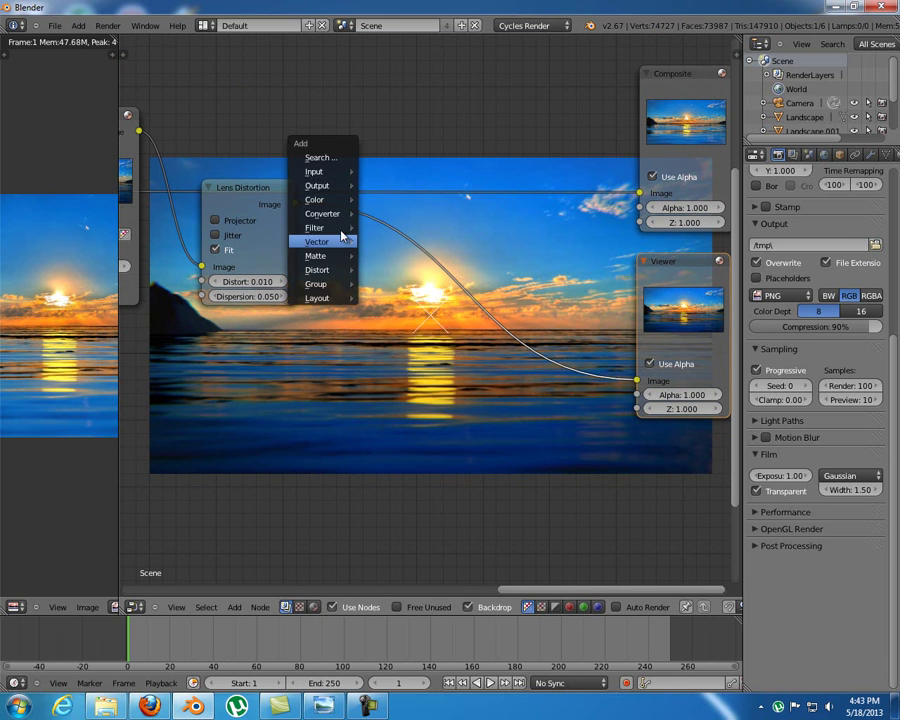
mouse_move(337, 213)
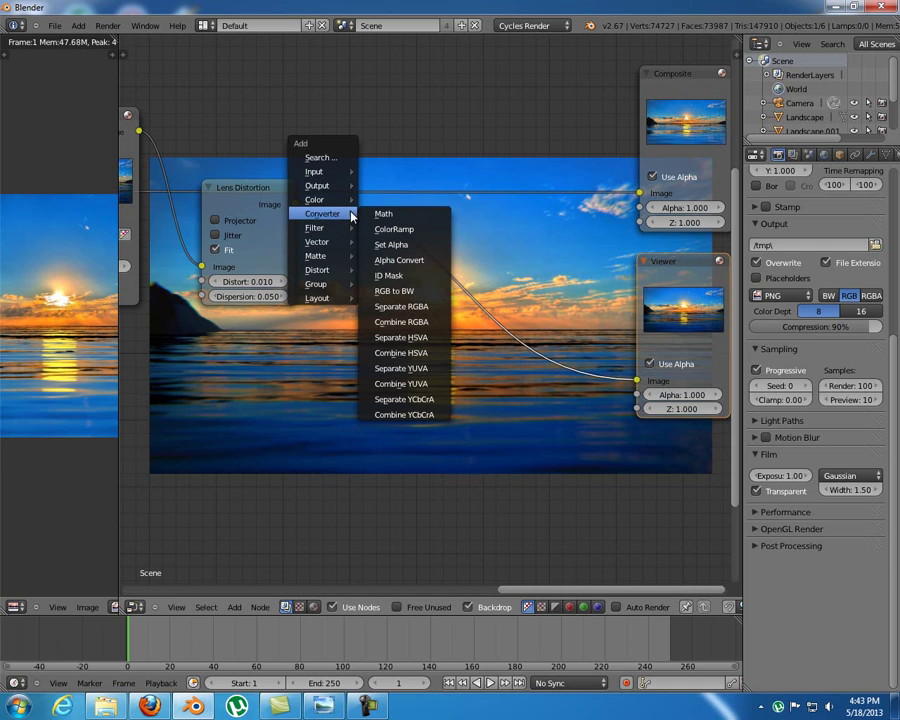
mouse_move(314, 199)
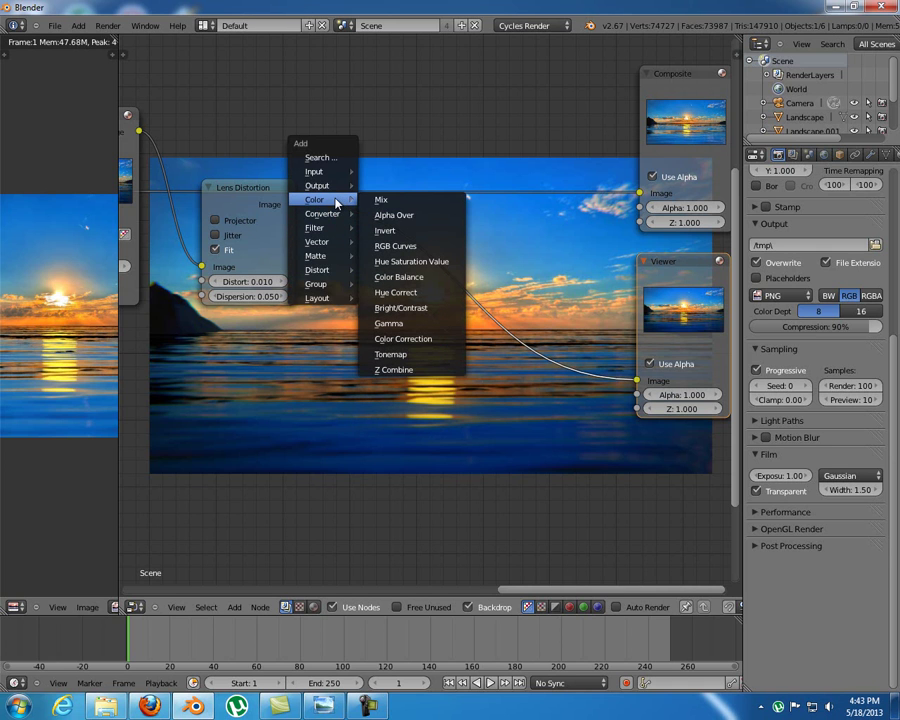
left_click(420, 277)
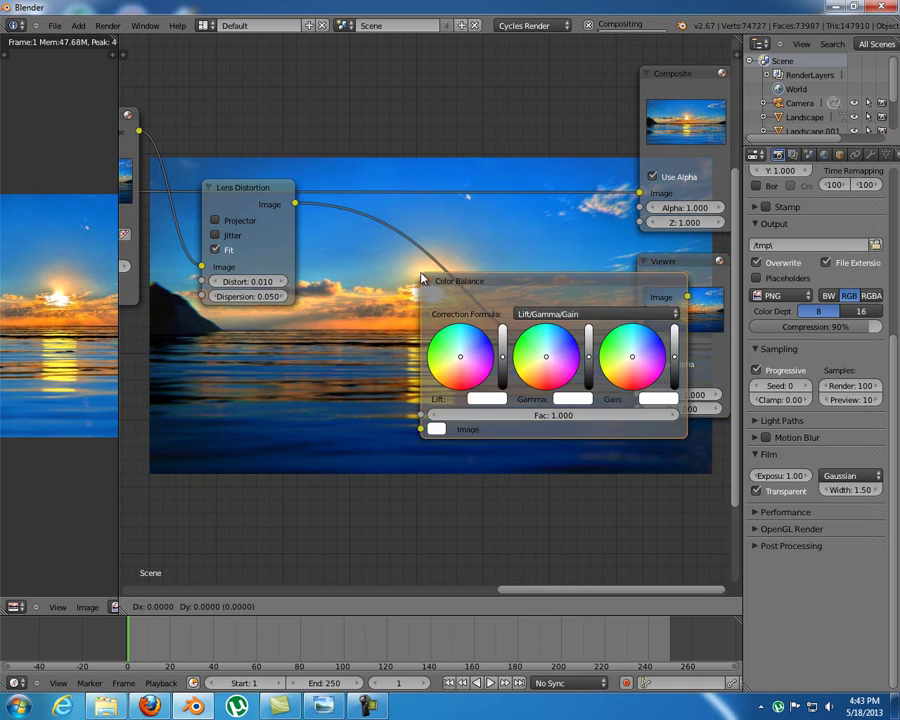
left_click(330, 221)
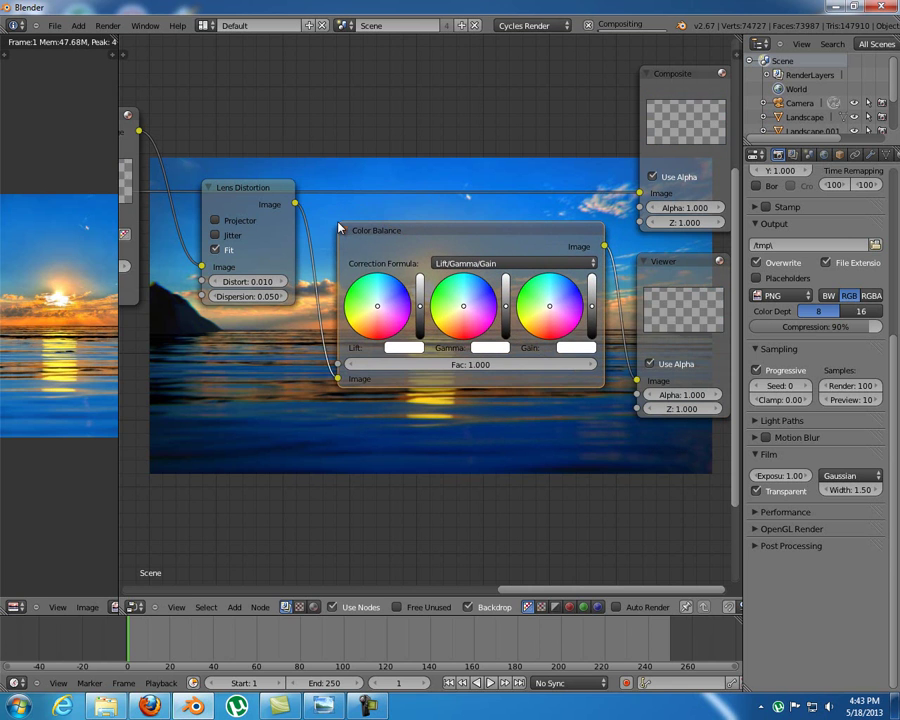
middle_click_drag(451, 335, 445, 217)
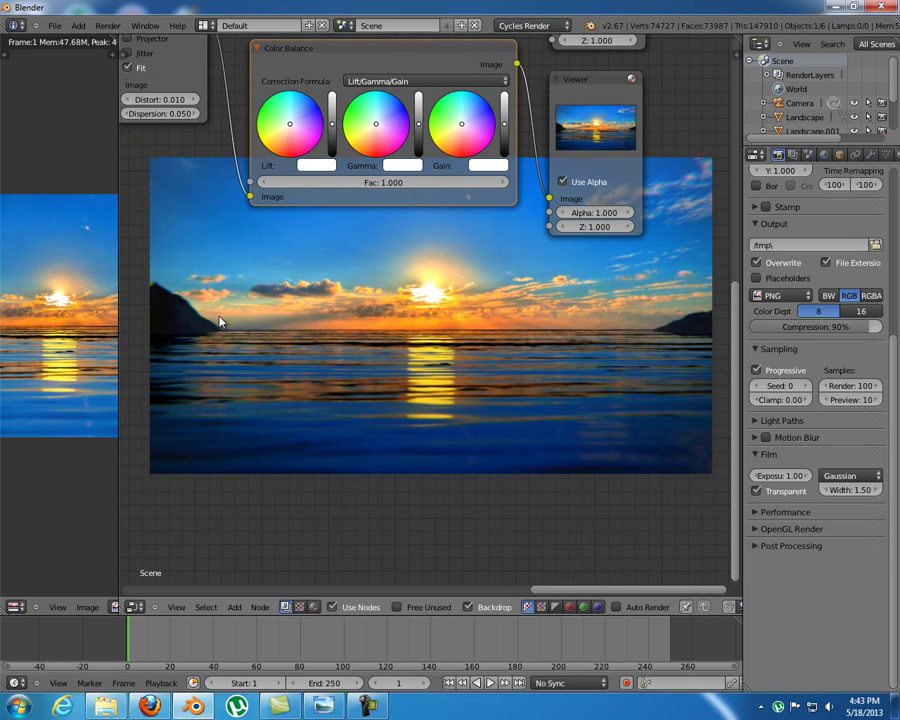
middle_click_drag(233, 327, 258, 294)
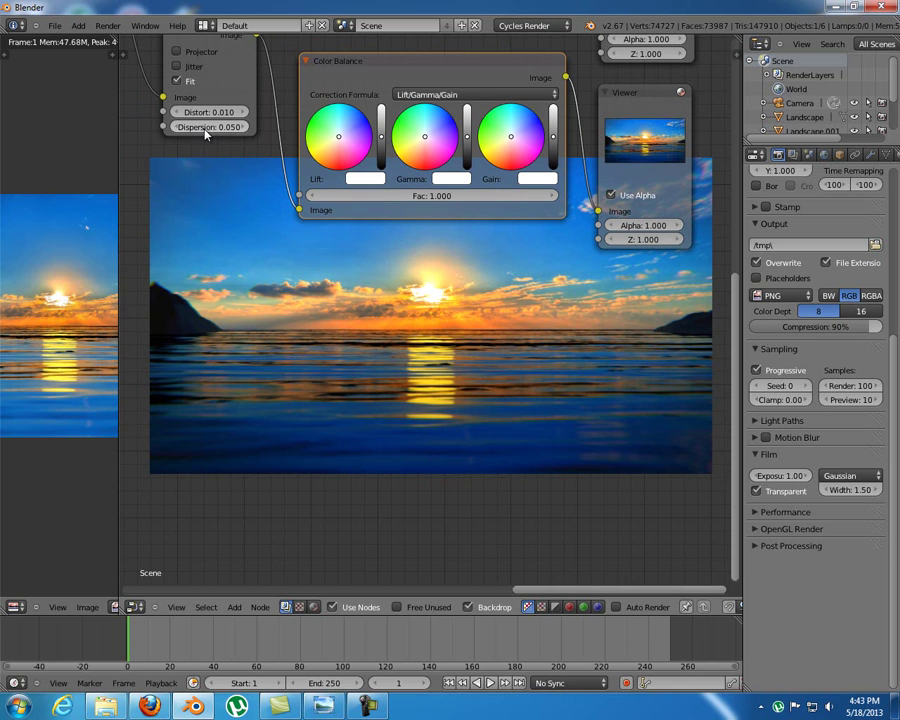
Set the Lens Distortion node's Dispersion to 0.03
mouse_move(209, 134)
middle_mouse_down()
mouse_move(237, 159)
mouse_move(205, 136)
middle_mouse_up()
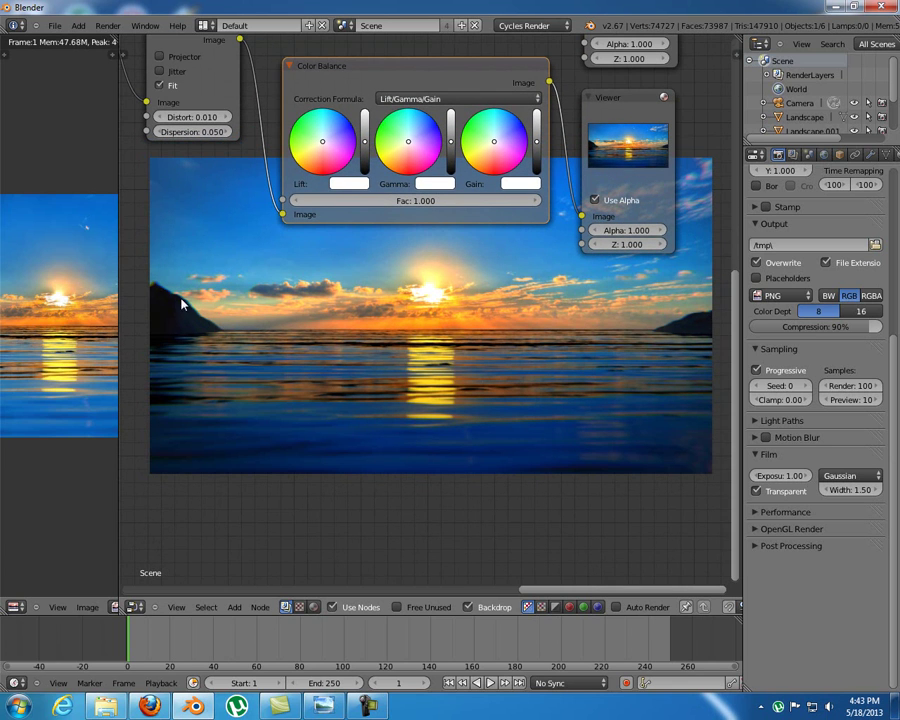
left_click(197, 130)
type("03")
key("Return")
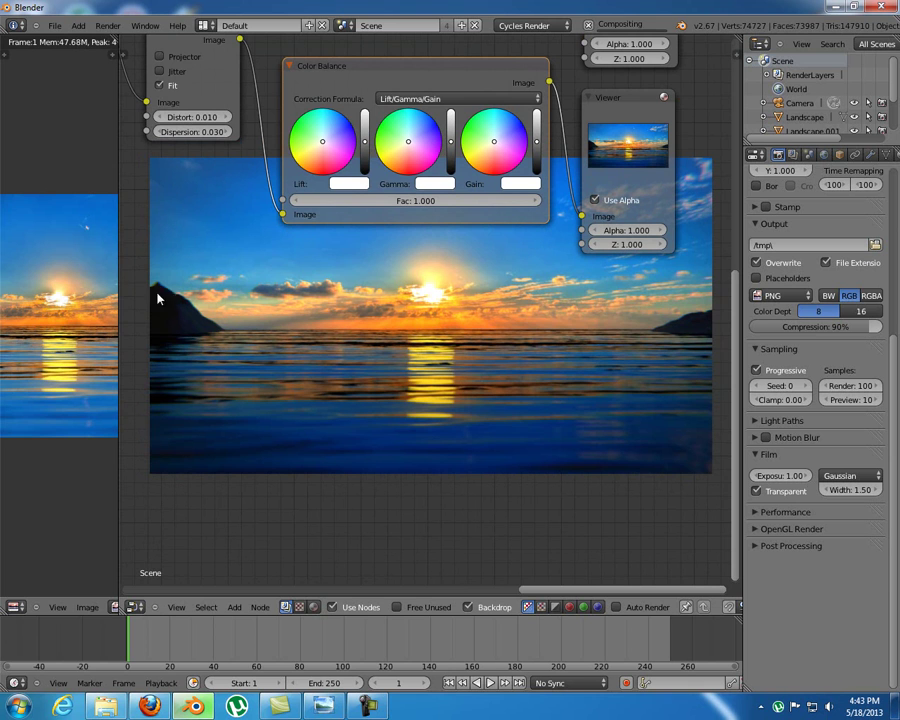
Tint the Color Balance node's Gamma and Gain toward a warm yellow and raise the Gain brightness slightly
middle_click_drag(531, 265, 414, 256)
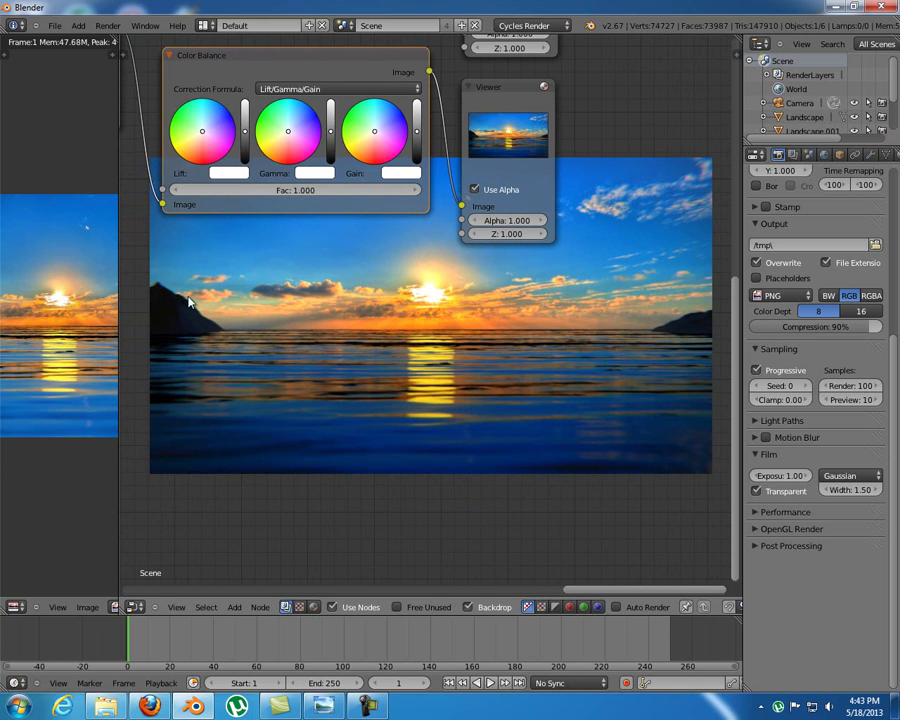
middle_click_drag(366, 226, 413, 253)
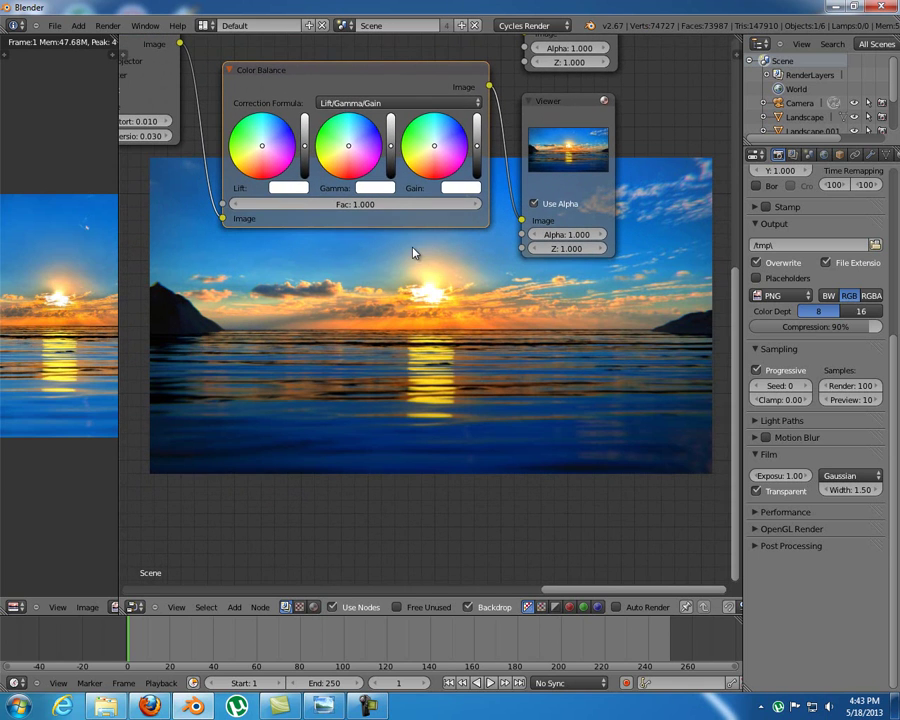
left_click(342, 150)
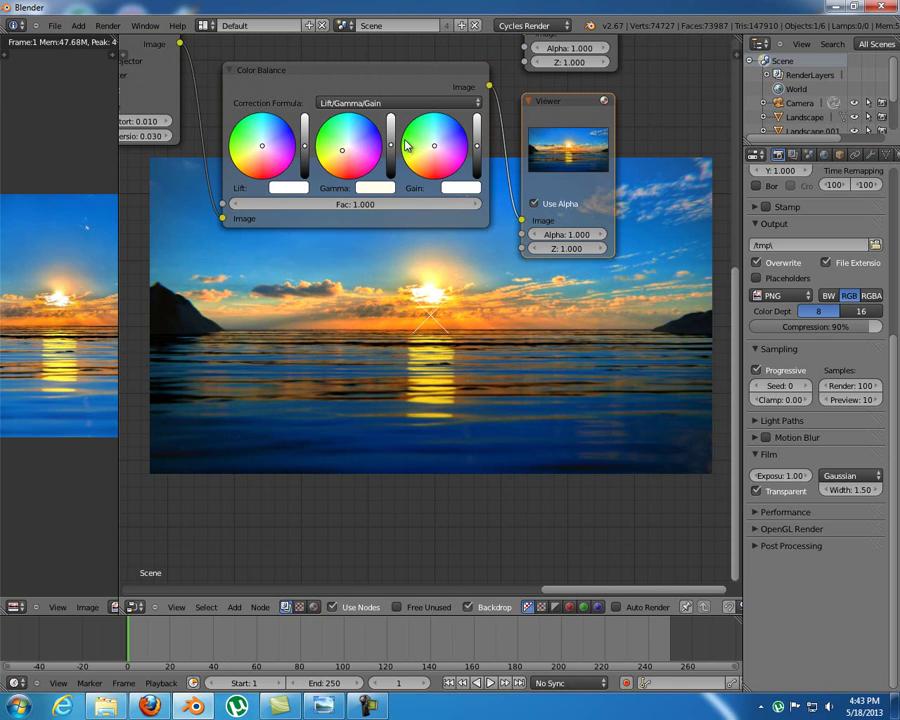
left_click(338, 156)
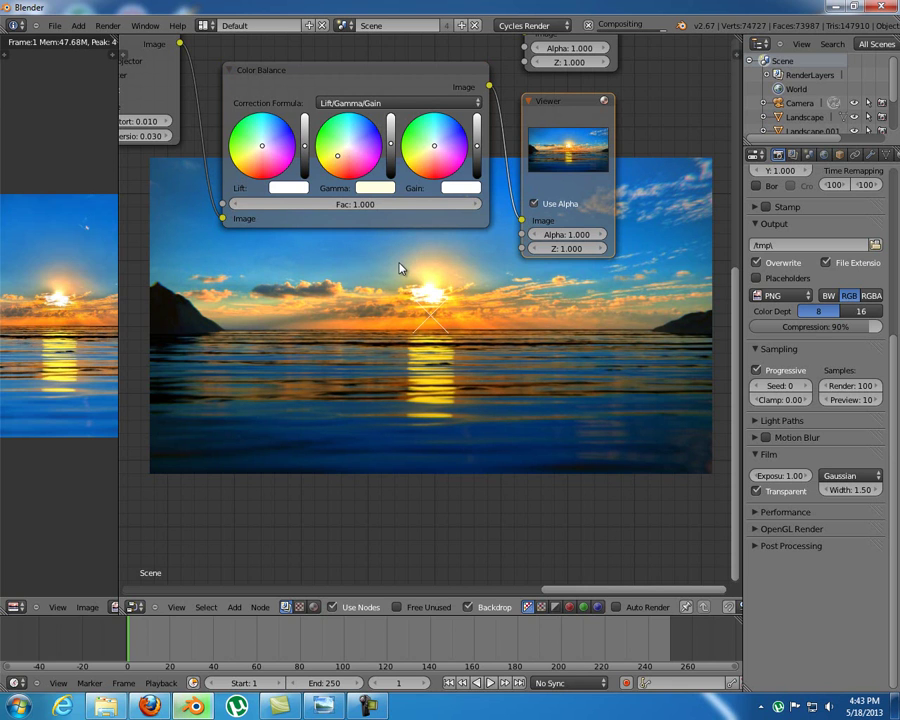
left_click(425, 157)
left_click(478, 147)
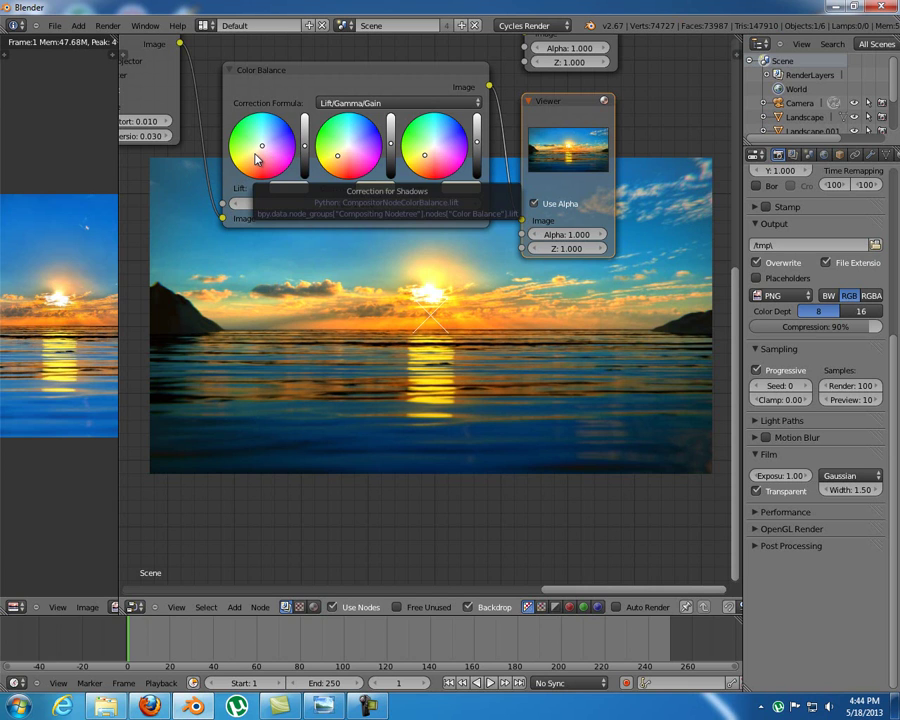
Tint the Color Balance node's Lift toward yellow and darken its brightness slightly
left_click(256, 155)
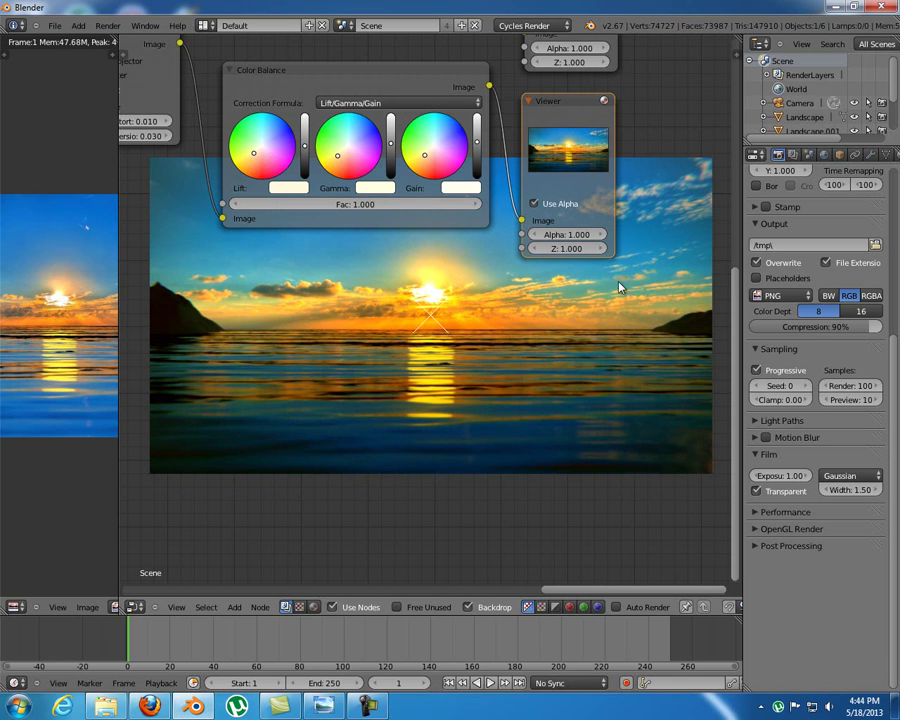
left_click(306, 150)
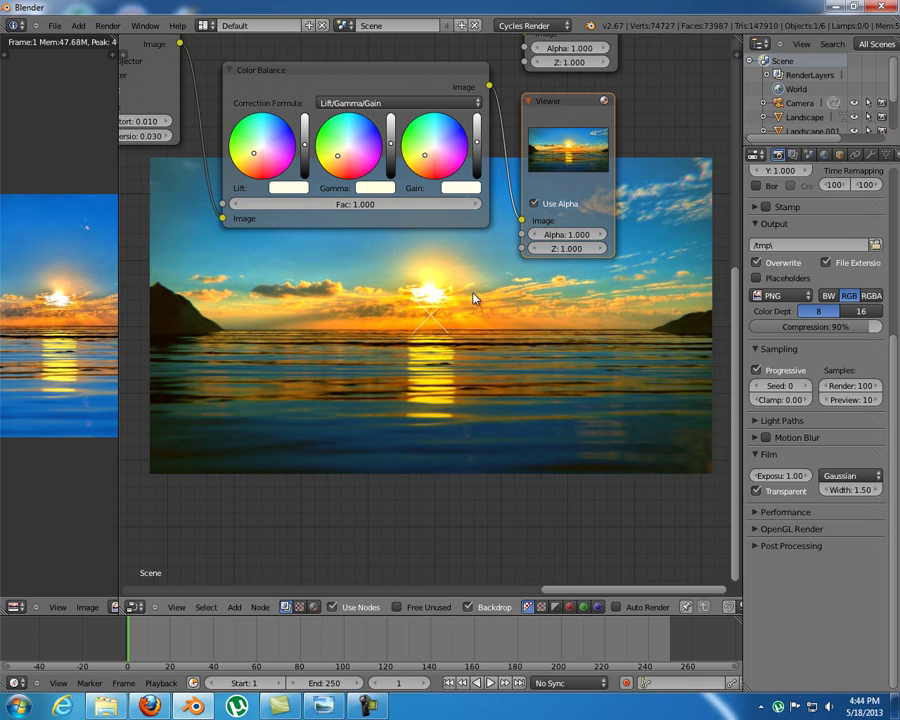
left_click(305, 150)
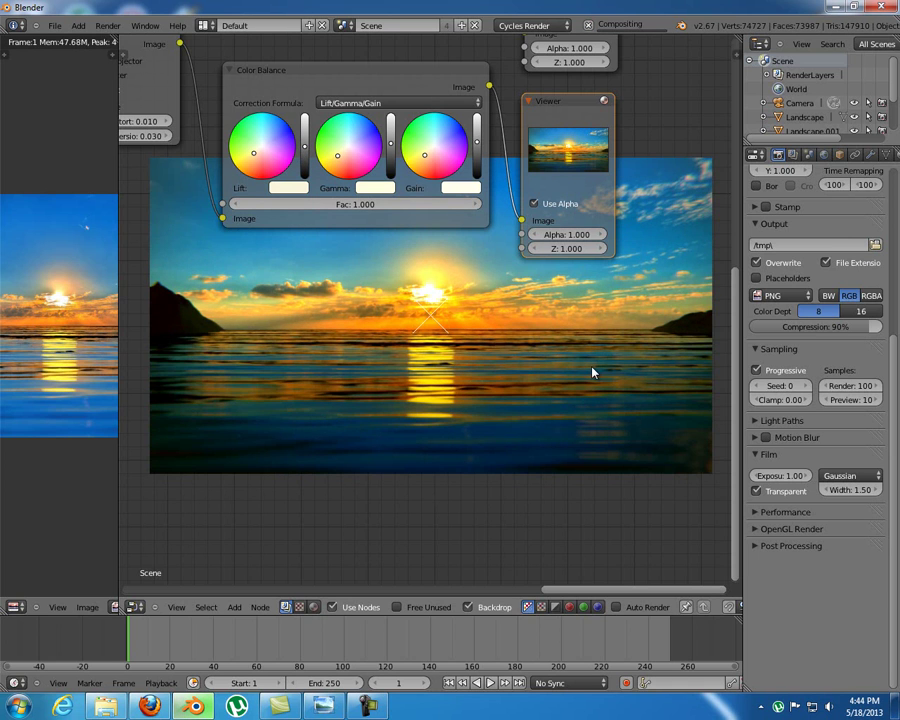
Link the Color Balance output to the Composite node's Image input and move the Composite and Viewer nodes farther from Color Balance
middle_click_drag(621, 372, 630, 343)
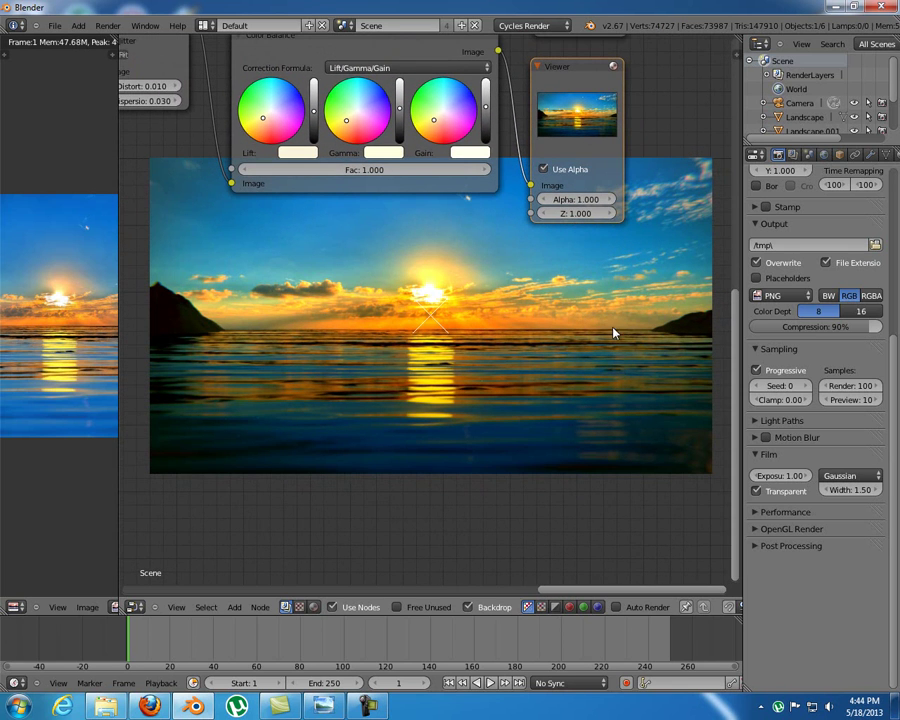
middle_click_drag(533, 270, 446, 368)
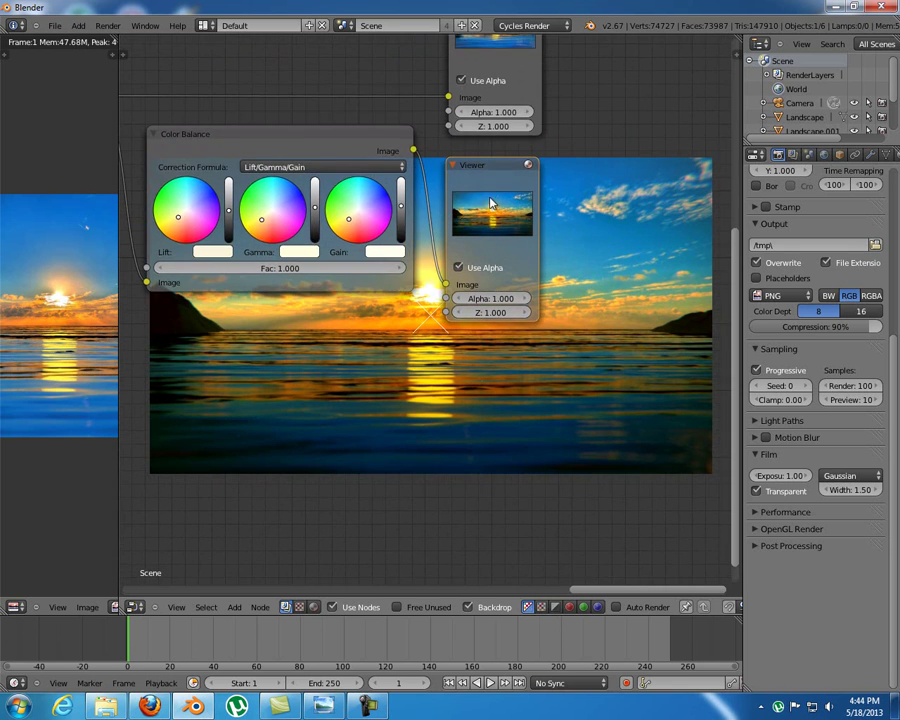
scroll(415, 268, "down", 3)
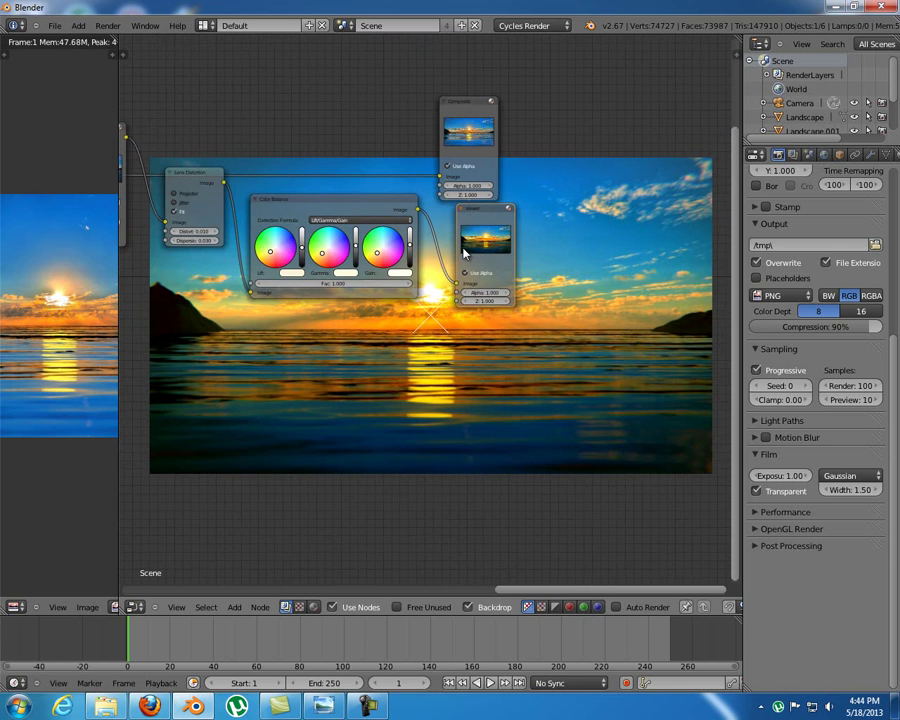
scroll(415, 267, "up", 2)
left_click_drag(361, 190, 387, 146)
middle_click_drag(402, 148, 430, 205)
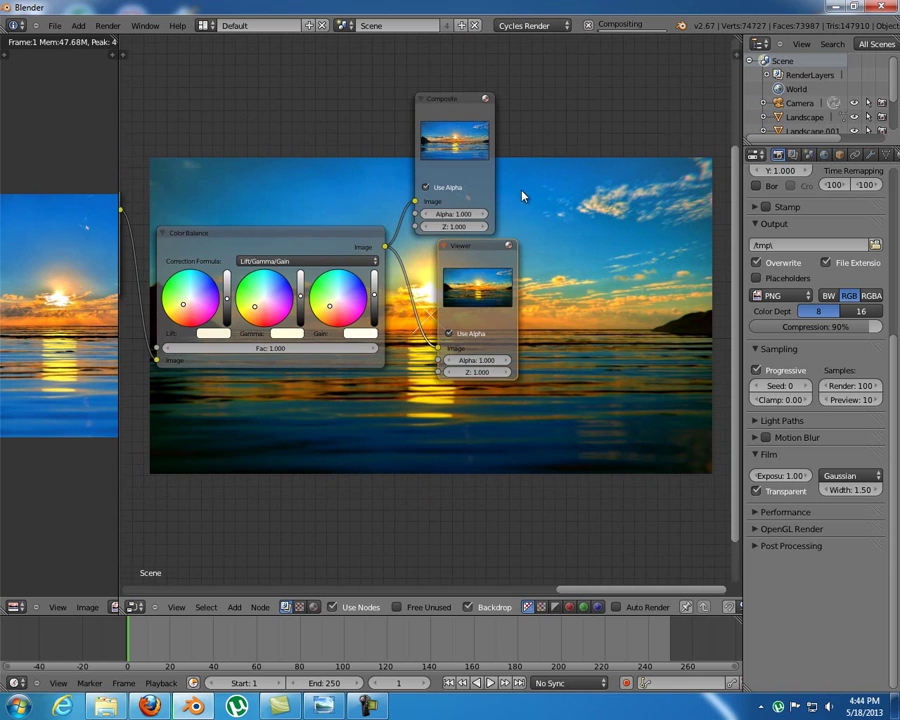
left_click_drag(503, 103, 541, 105)
left_click_drag(481, 254, 554, 253)
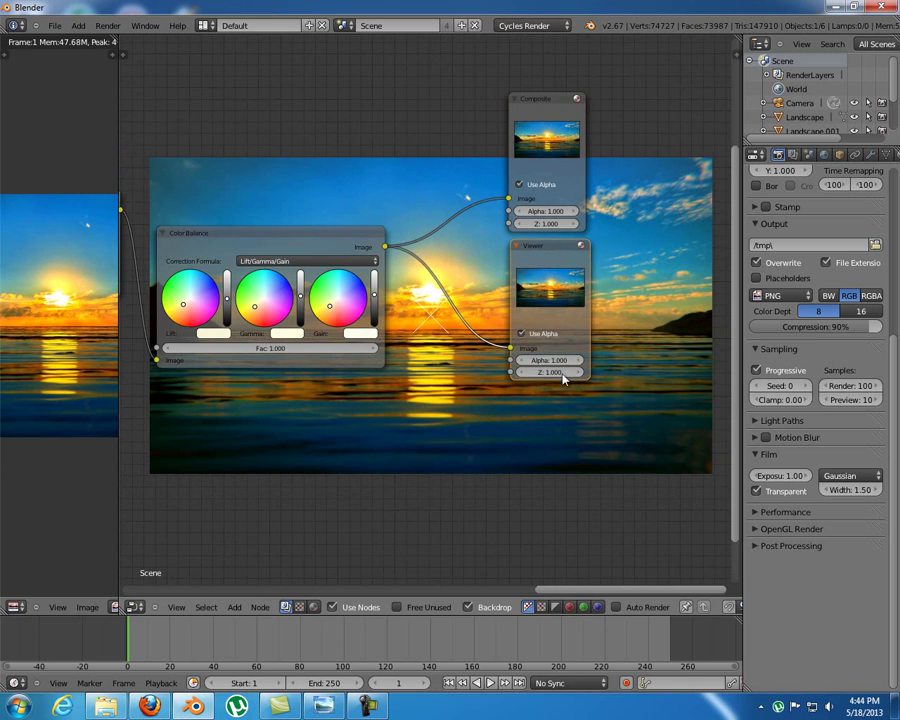
Review the whole node tree, and widen the image editor to show the full composited Render Result
scroll(593, 376, "down", 4)
middle_click_drag(353, 384, 588, 370)
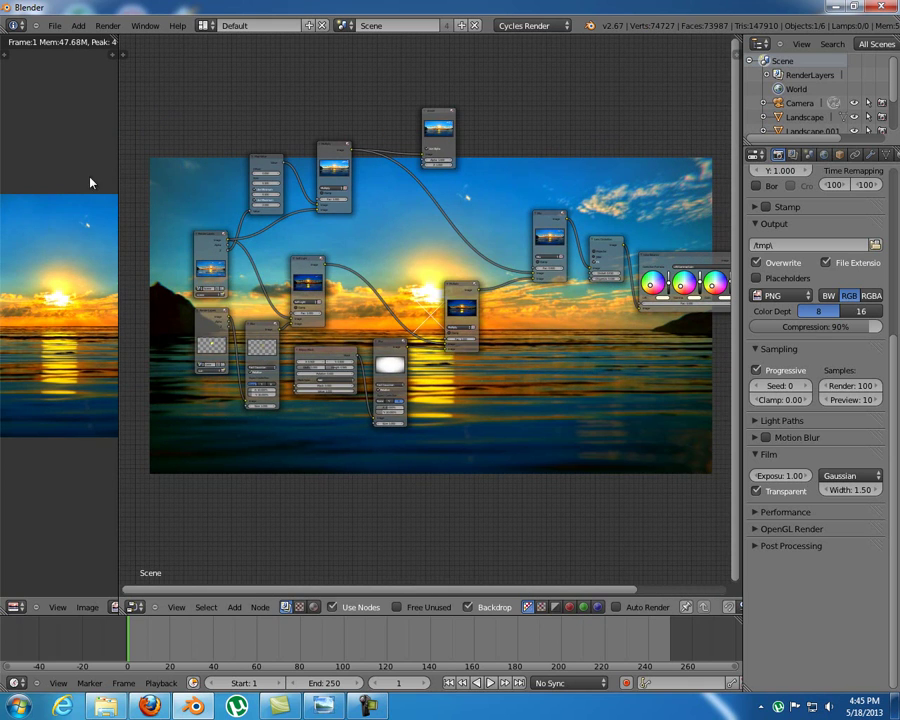
middle_click_drag(565, 378, 508, 372)
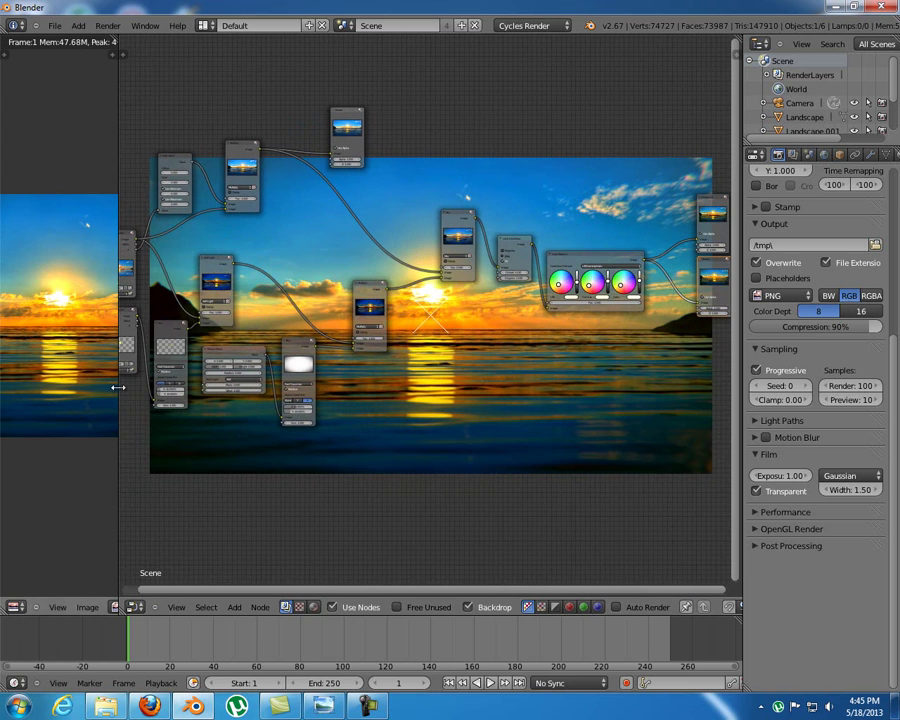
left_click_drag(118, 380, 624, 386)
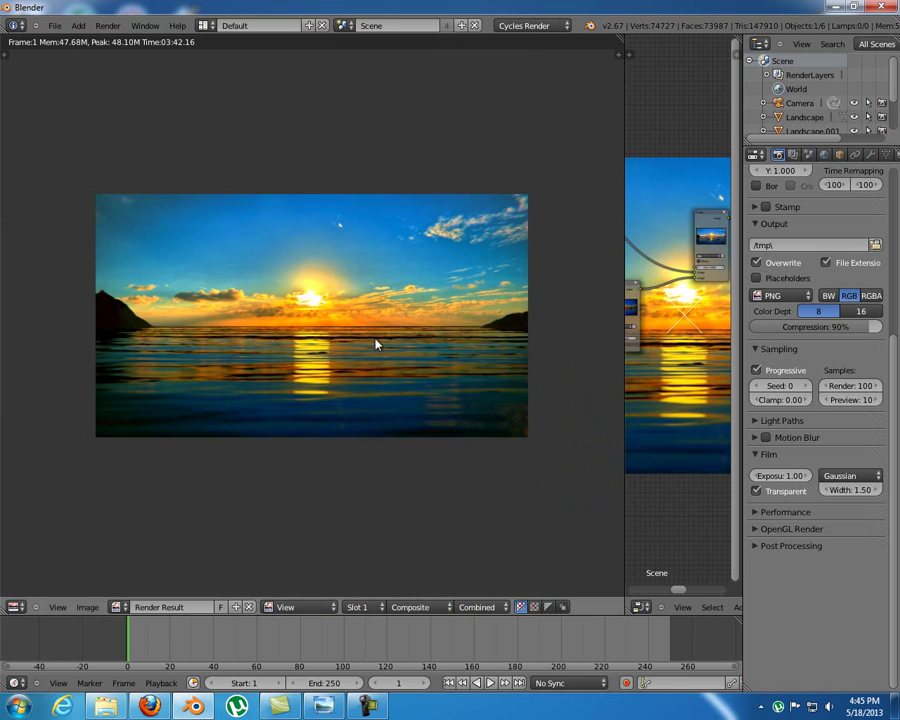
scroll(372, 340, "up", 2)
scroll(366, 348, "down", 1)
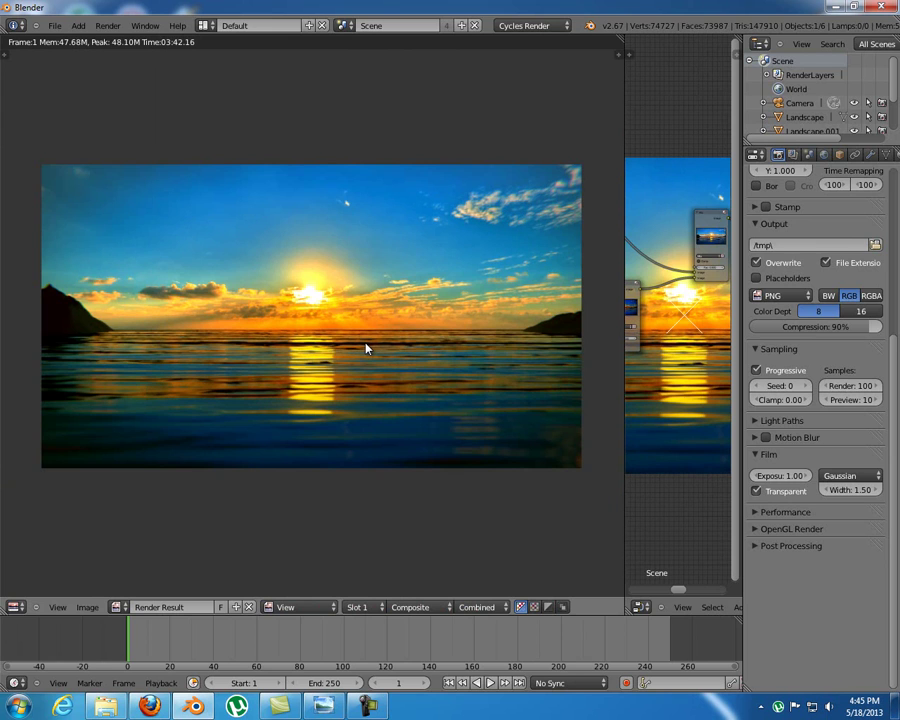
Save the composited render as a PNG named Final render on the Desktop
key("F3")
left_click(42, 210)
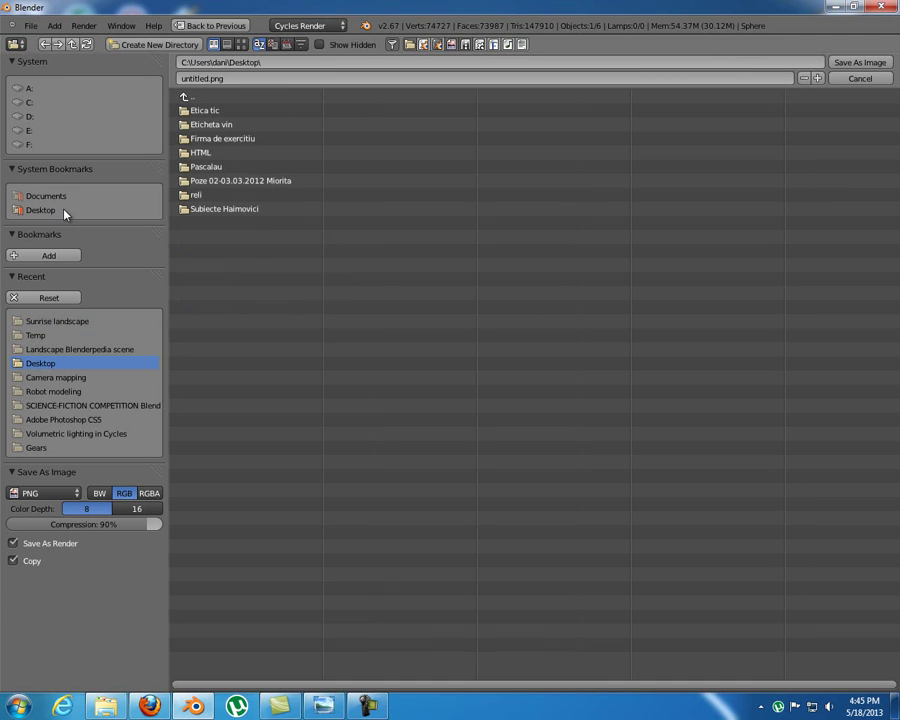
left_click(210, 78)
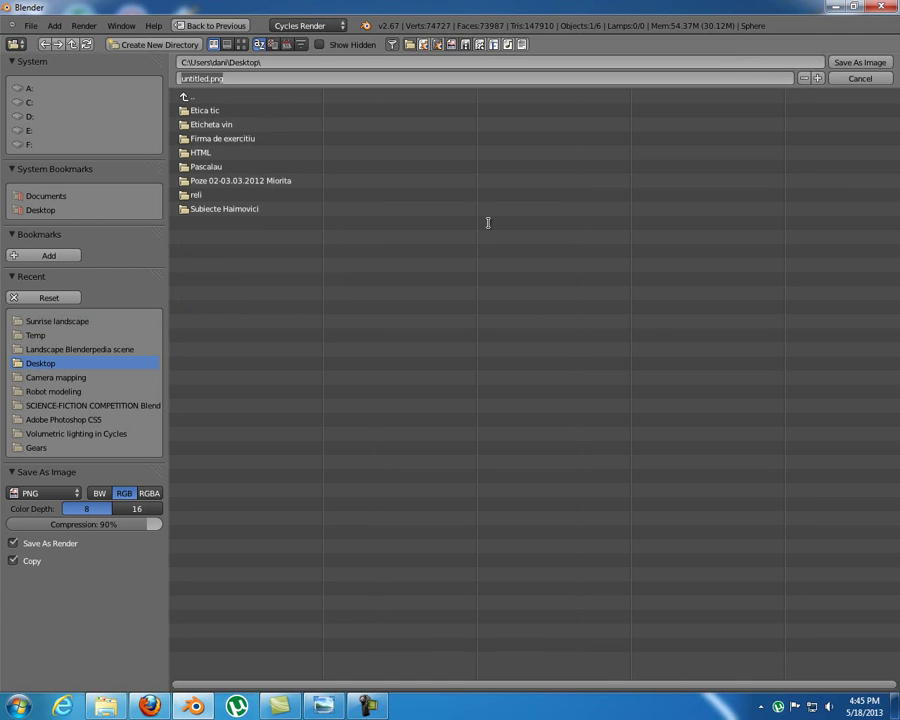
key("BackSpace")
type("Final render")
key("Return")
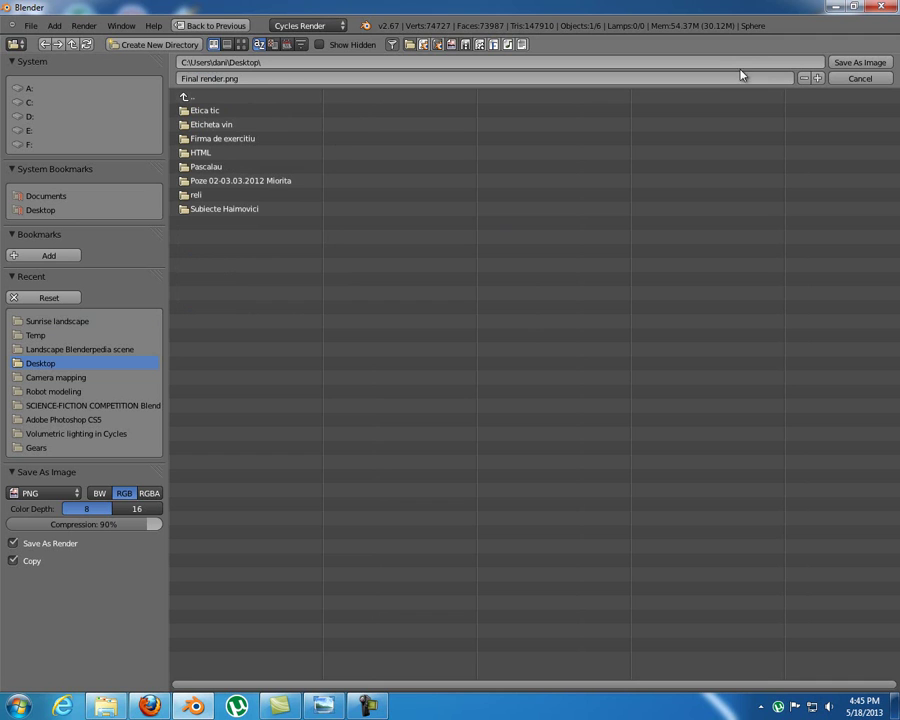
left_click(875, 64)
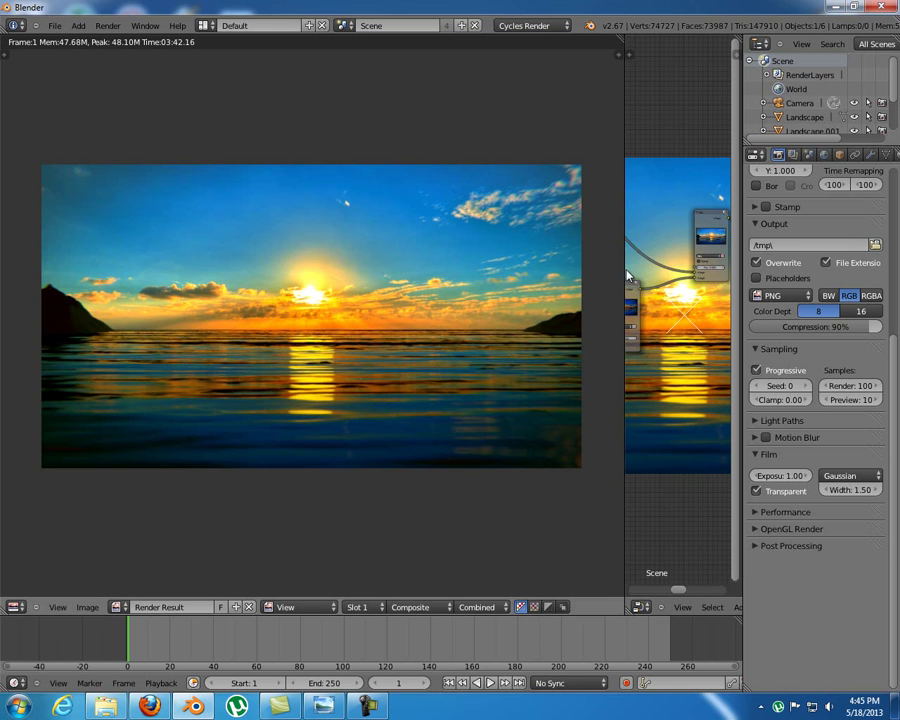
Link the Render Layers image straight to the Composite node and show the full unprocessed result in the image editor
left_click_drag(618, 262, 197, 270)
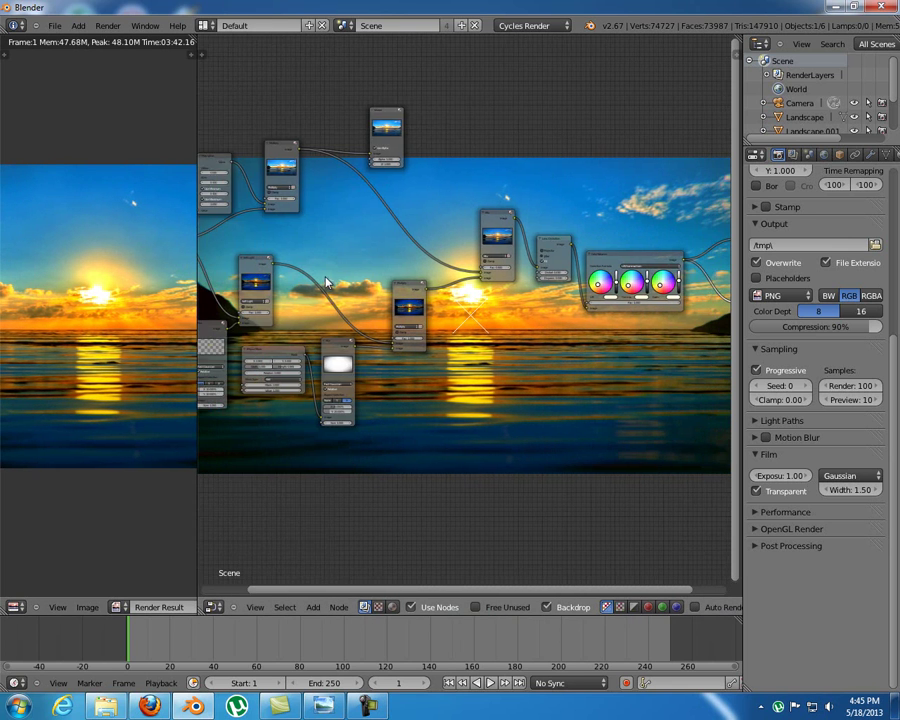
scroll(300, 275, "down", 2)
left_click_drag(255, 262, 664, 262)
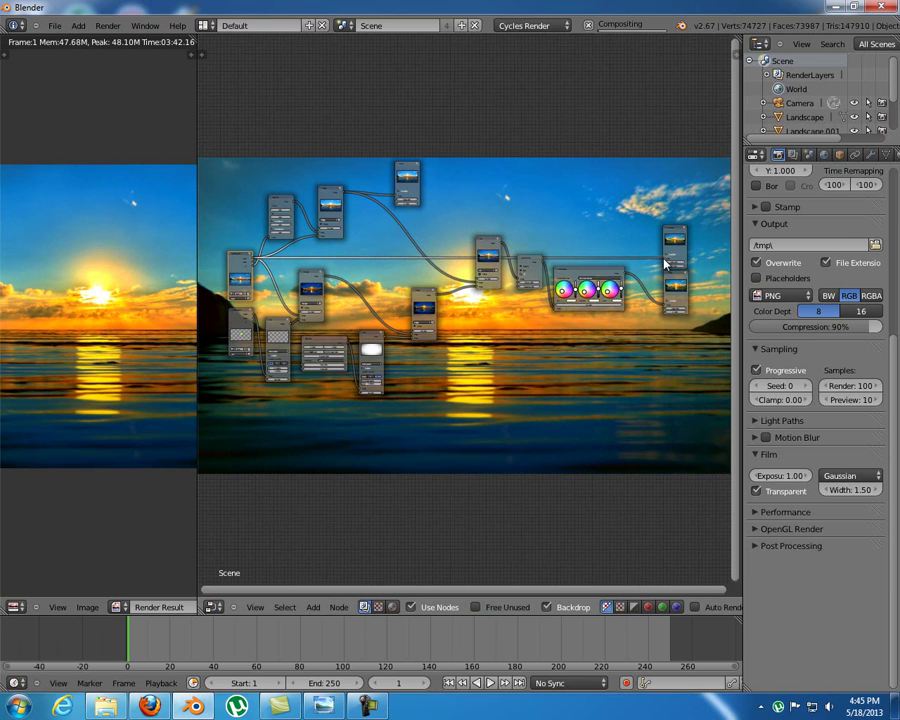
middle_click_drag(375, 411, 512, 300)
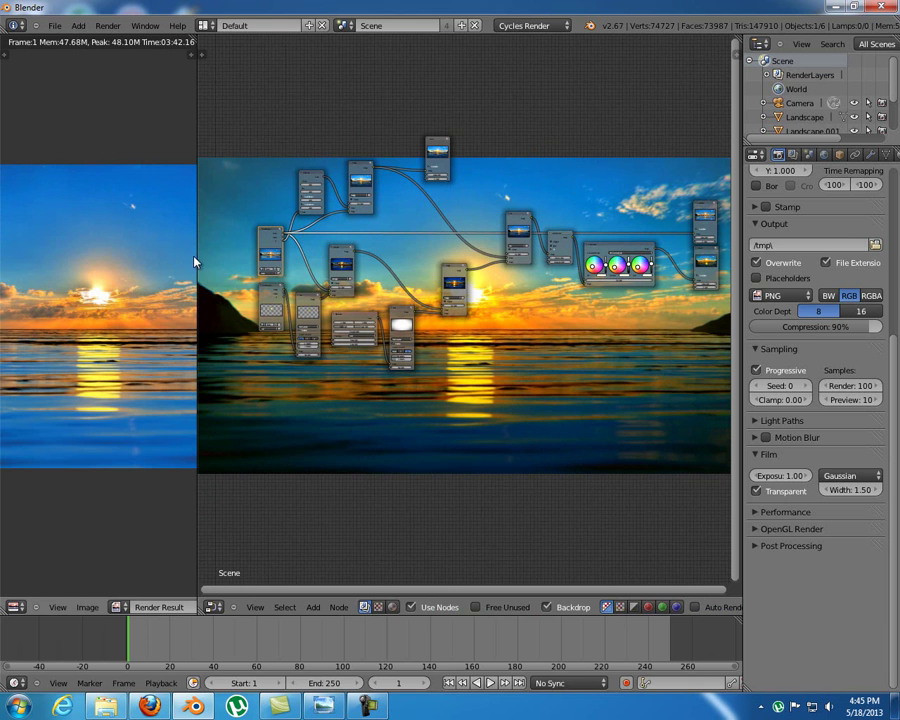
left_click_drag(197, 262, 647, 262)
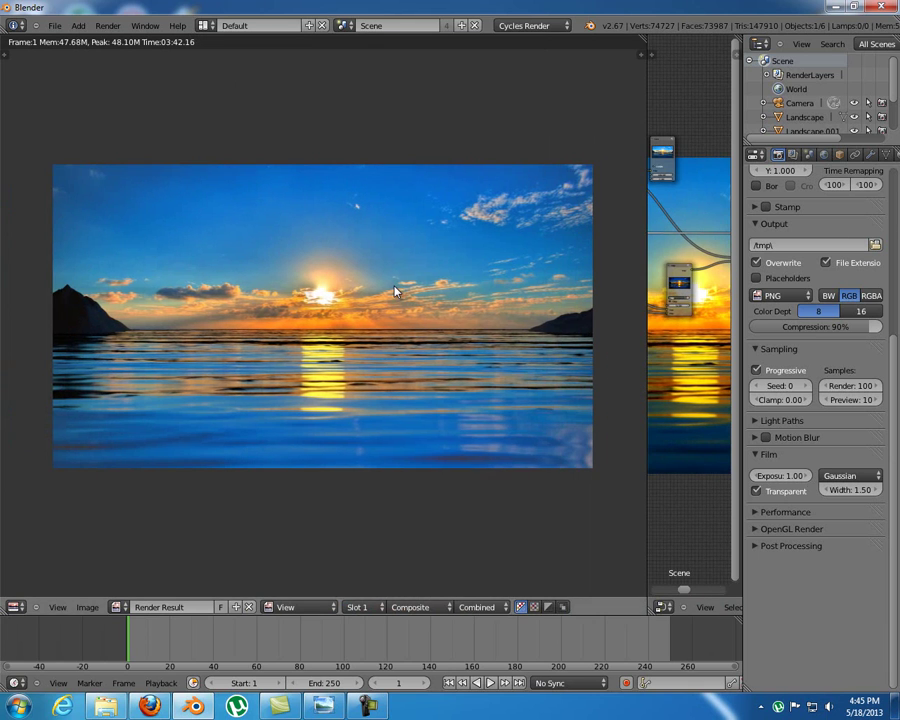
Try to save the unprocessed render on the Desktop with "no compositor" added to its file name
key("F3")
left_click(222, 79)
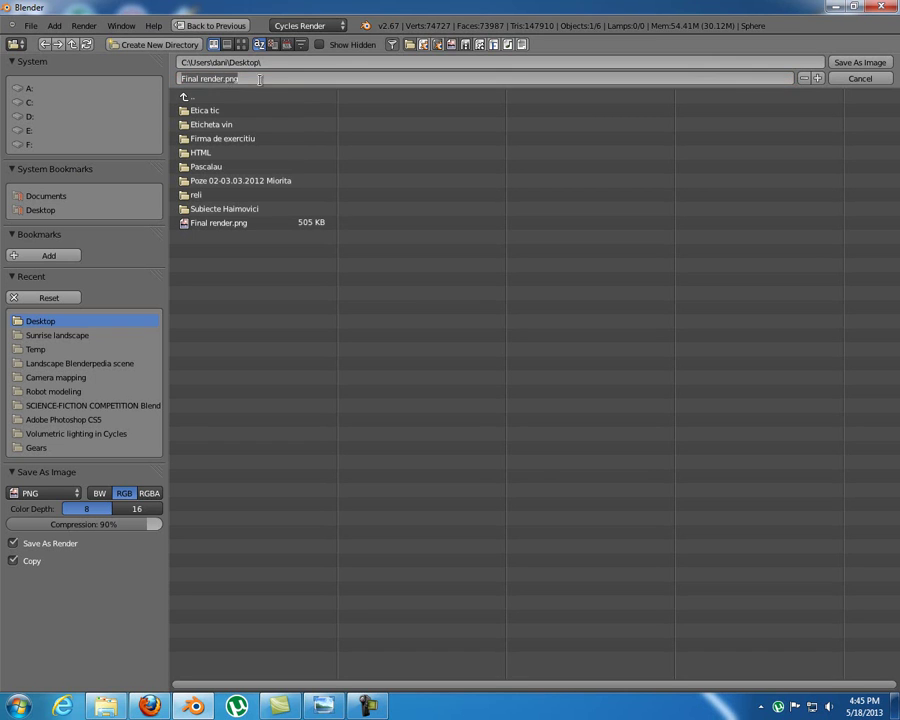
key("ctrl+a")
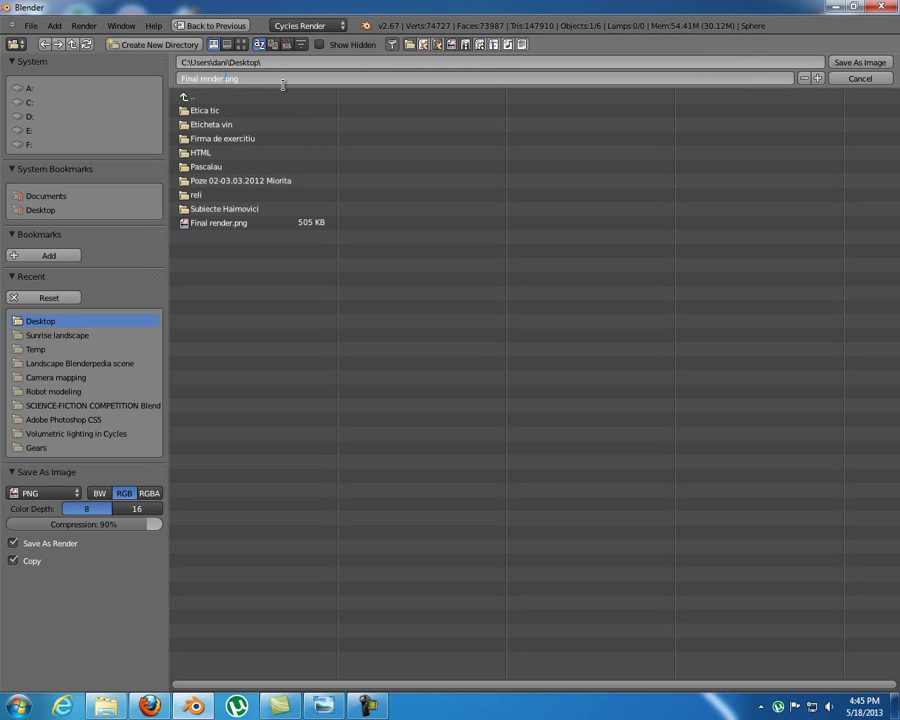
type("no compositor")
left_click(860, 62)
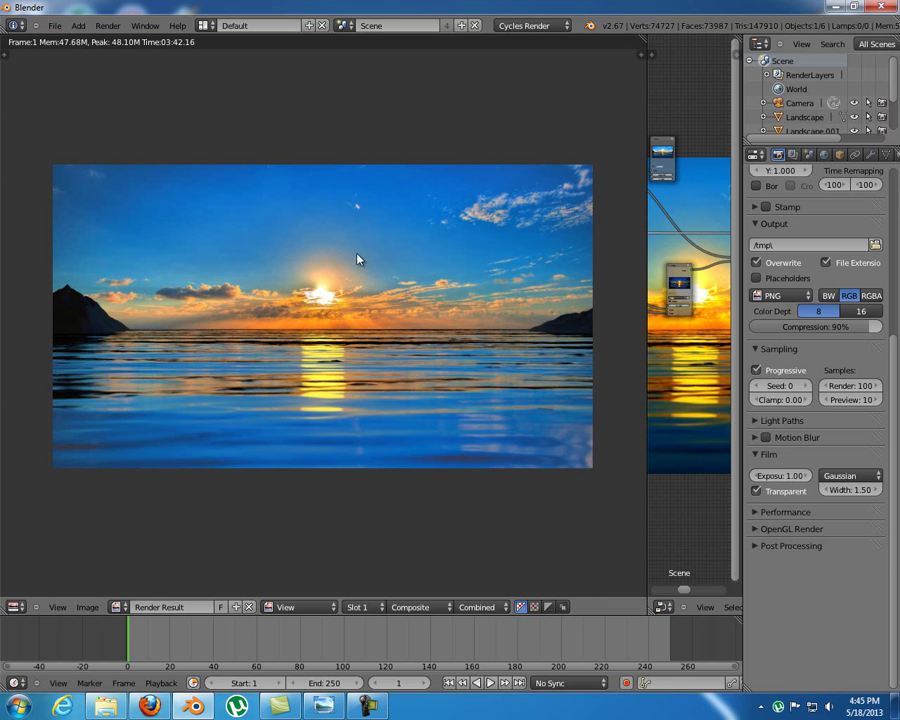
Save the unprocessed render on the Desktop as Final render no compositor.png
key("F3")
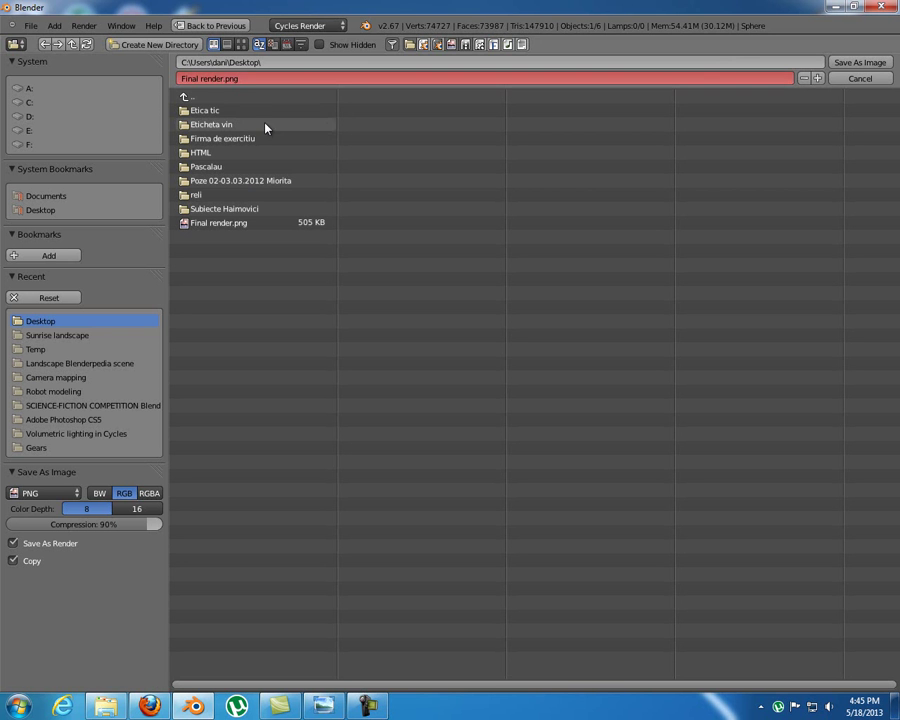
left_click(222, 77)
left_click(222, 77)
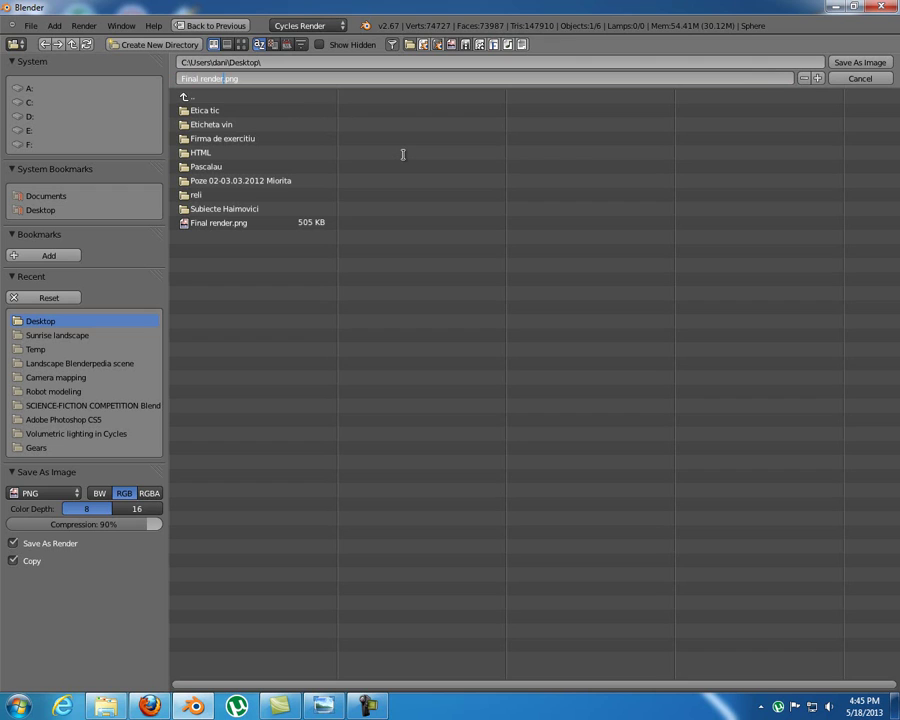
type("no compositor")
key("Return")
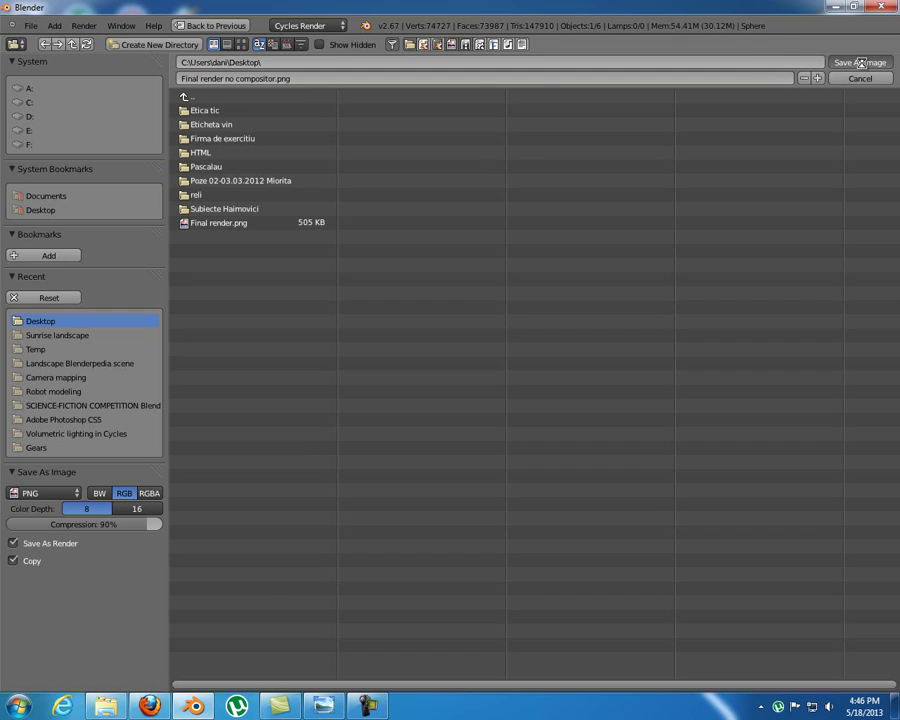
left_click(861, 63)
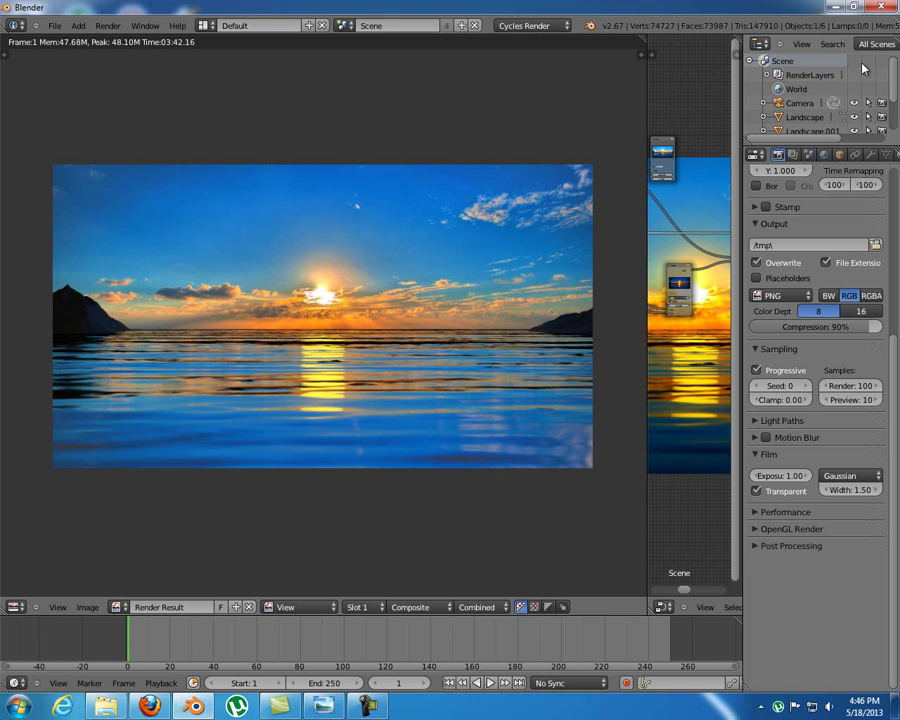
Minimize the open windows to reach the two saved renders on the Windows desktop
left_click(838, 10)
left_click(836, 10)
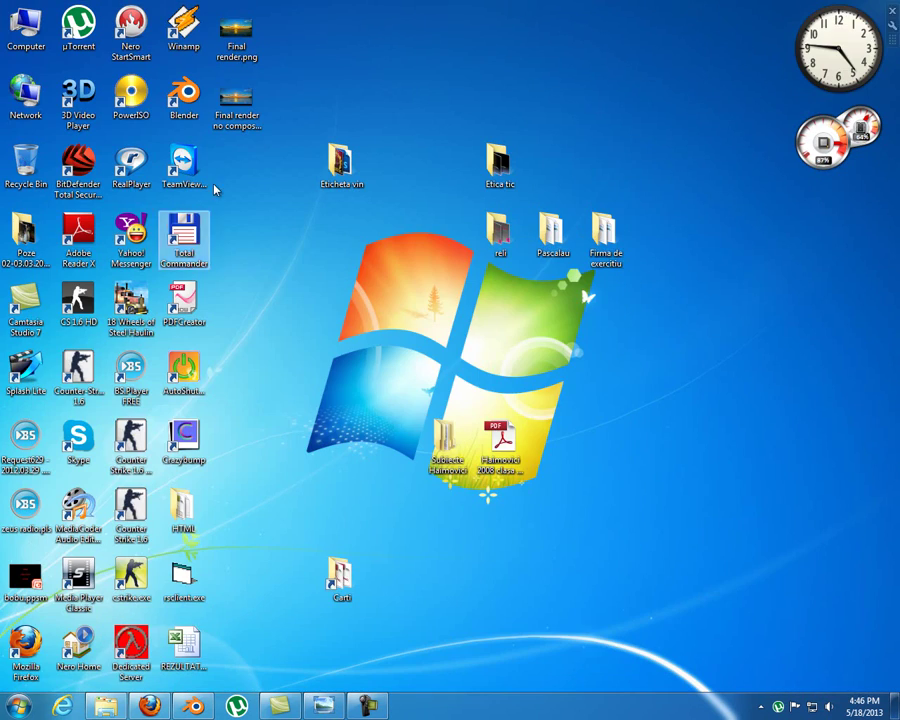
Open Final render.png from the desktop in Windows Photo Viewer and compare it repeatedly with Final render no compositor.png
double_click(246, 47)
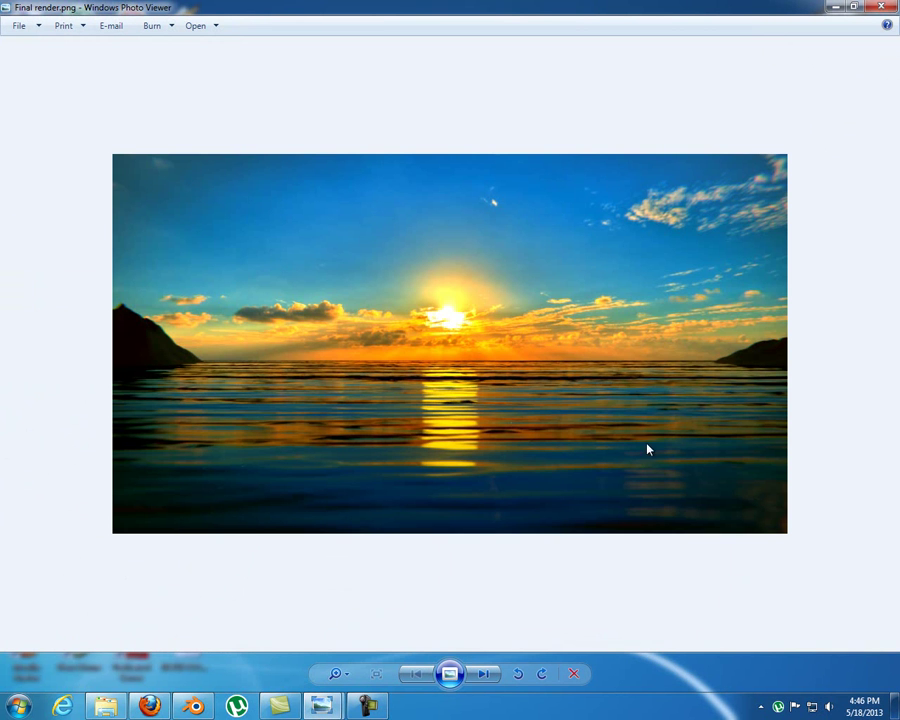
key("Right")
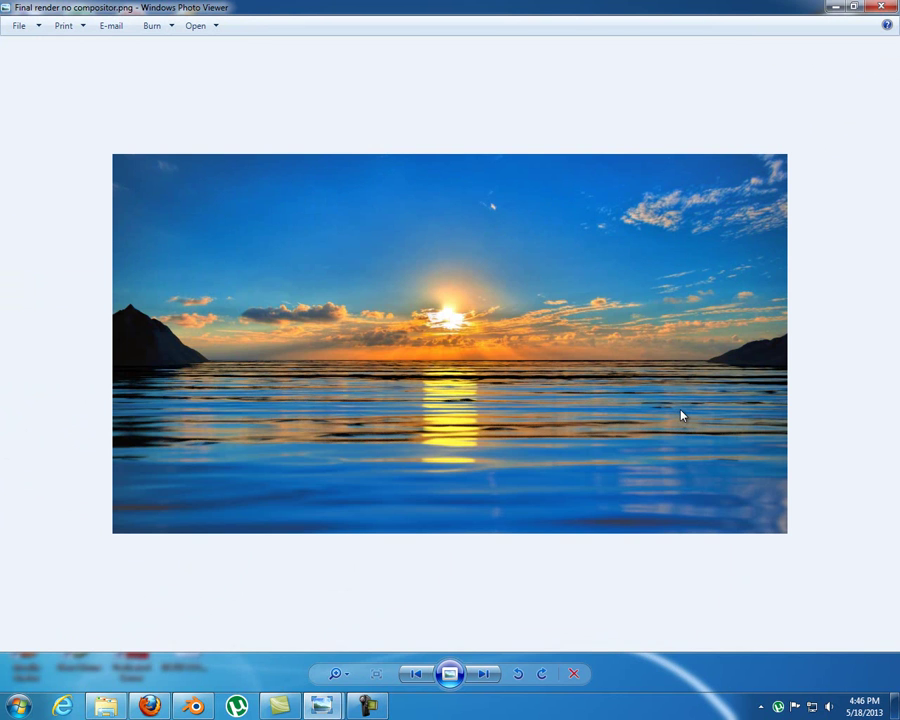
key("Left")
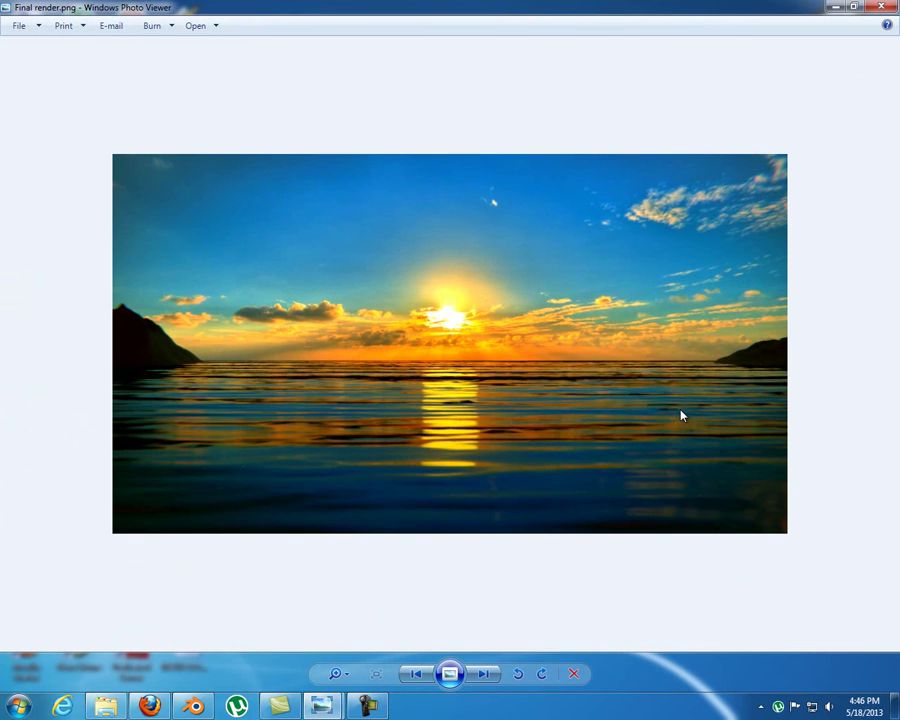
key("Right")
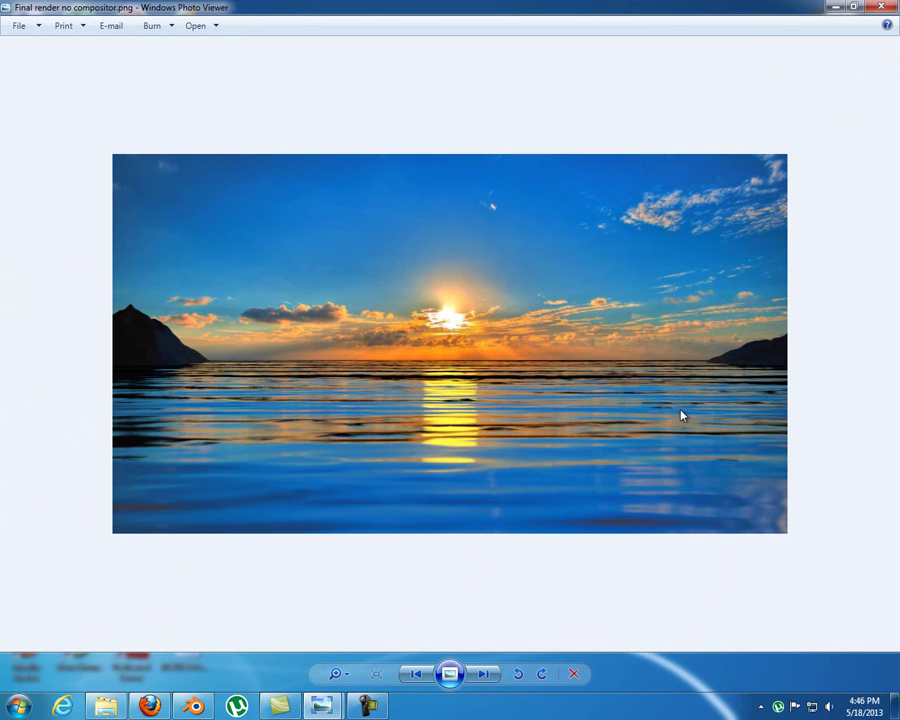
key("Left")
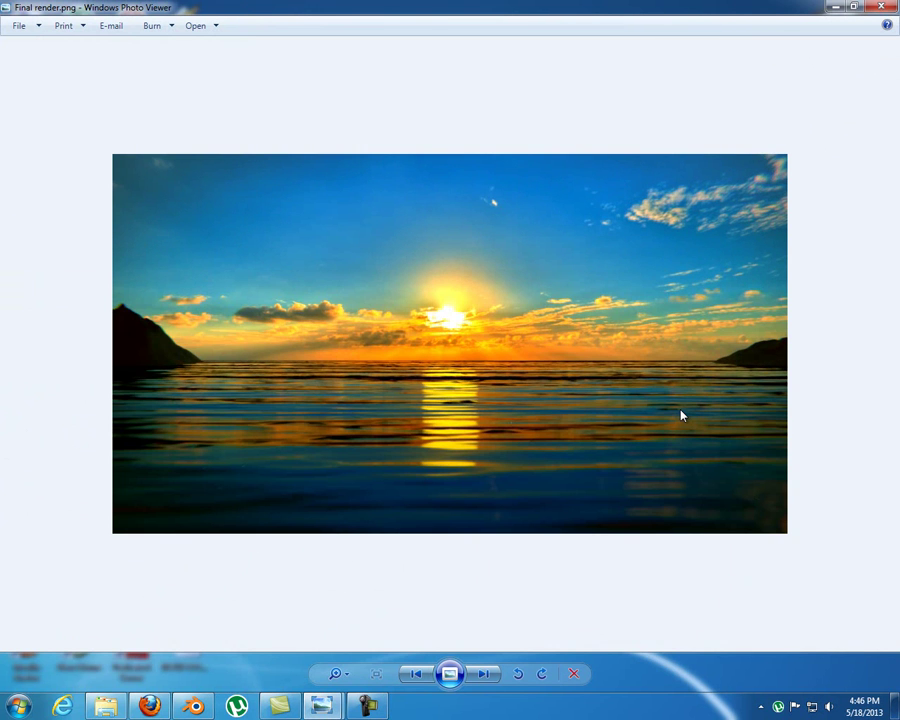
key("Right")
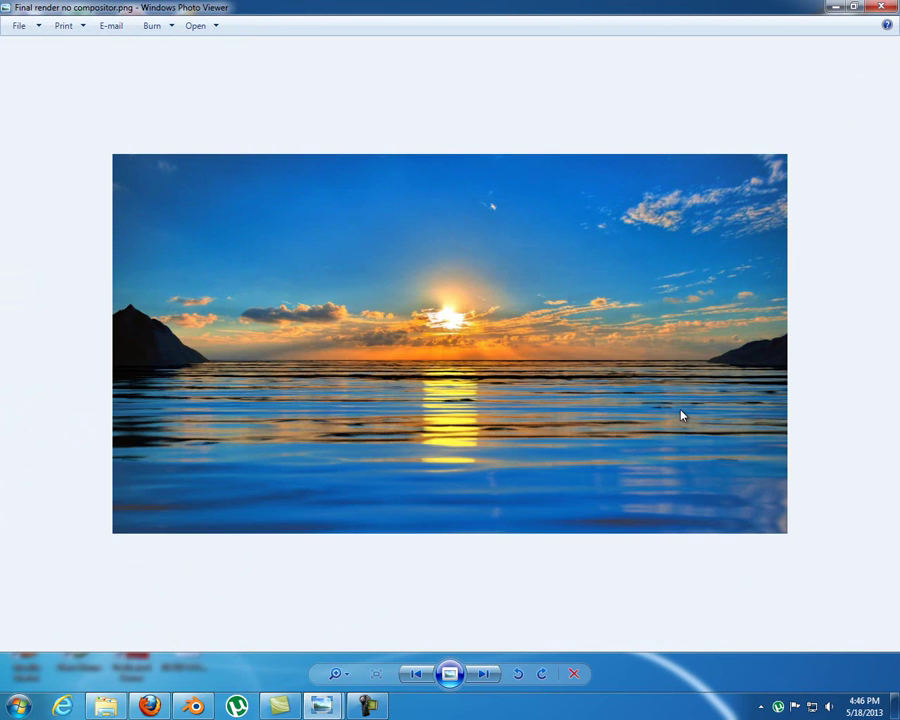
key("Left")
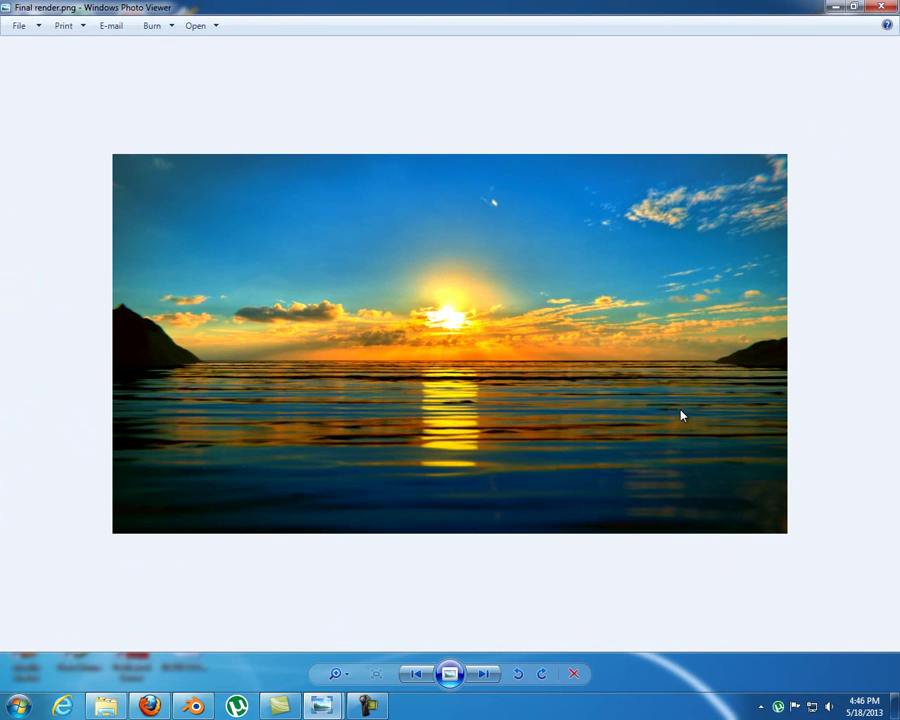
key("Right")
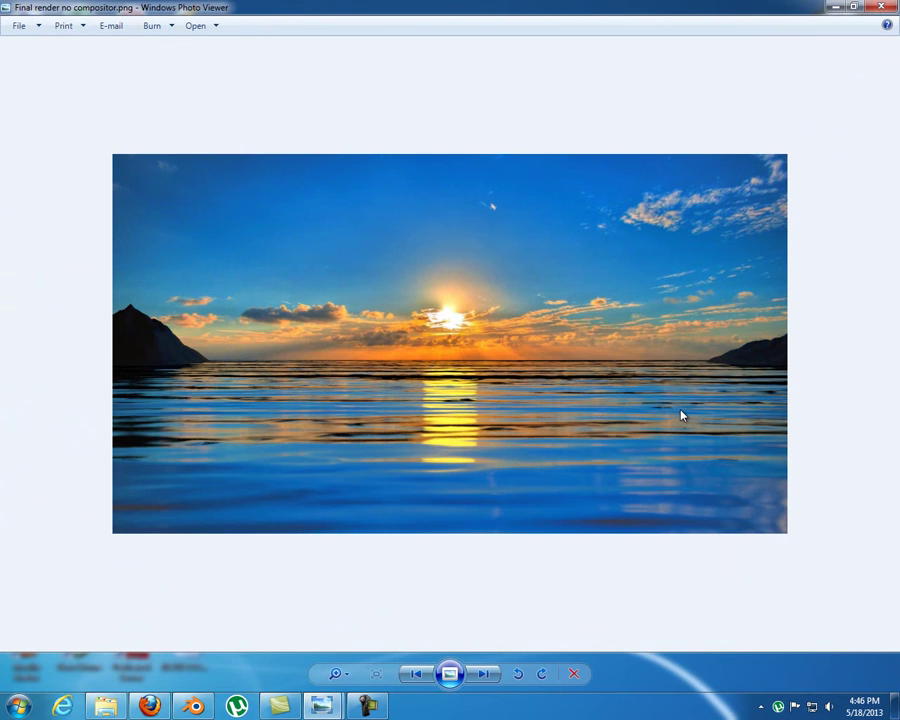
key("Left")
key("Right")
key("Left")
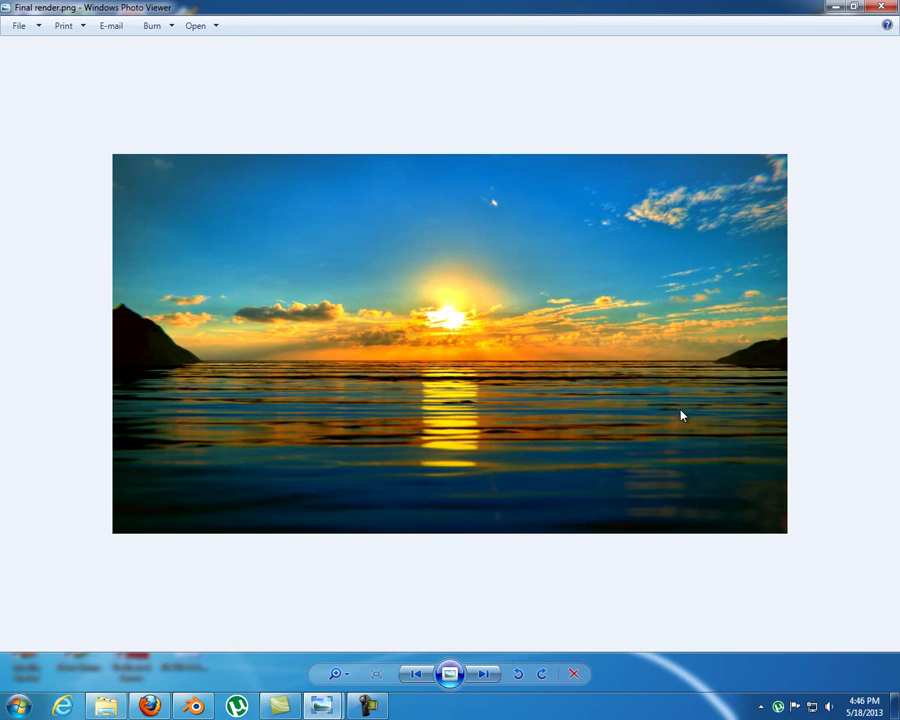
key("Right")
key("Left")
key("Right")
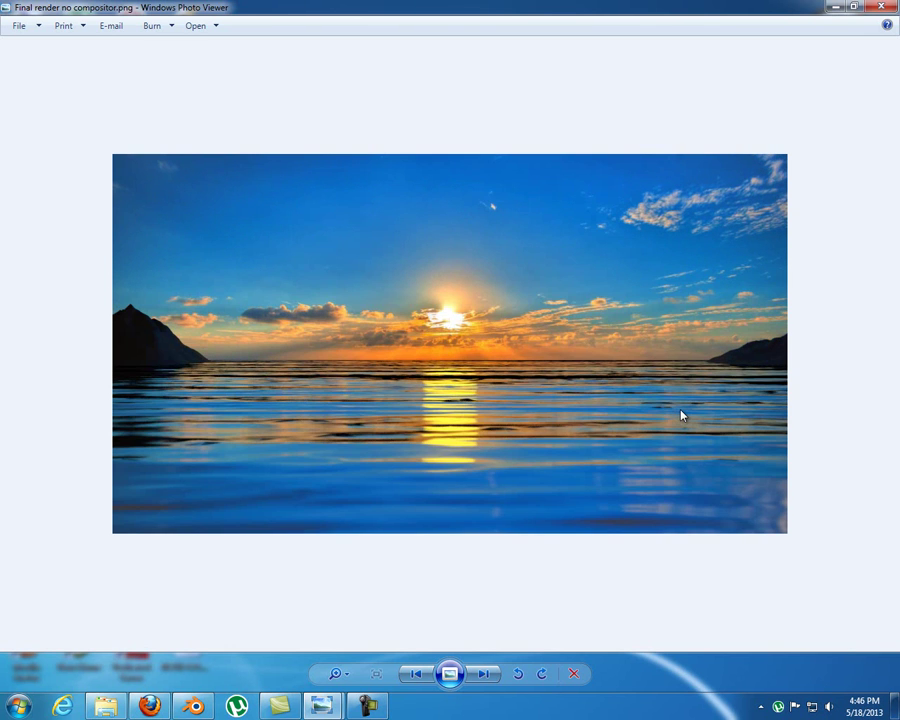
key("Left")
key("Right")
key("Left")
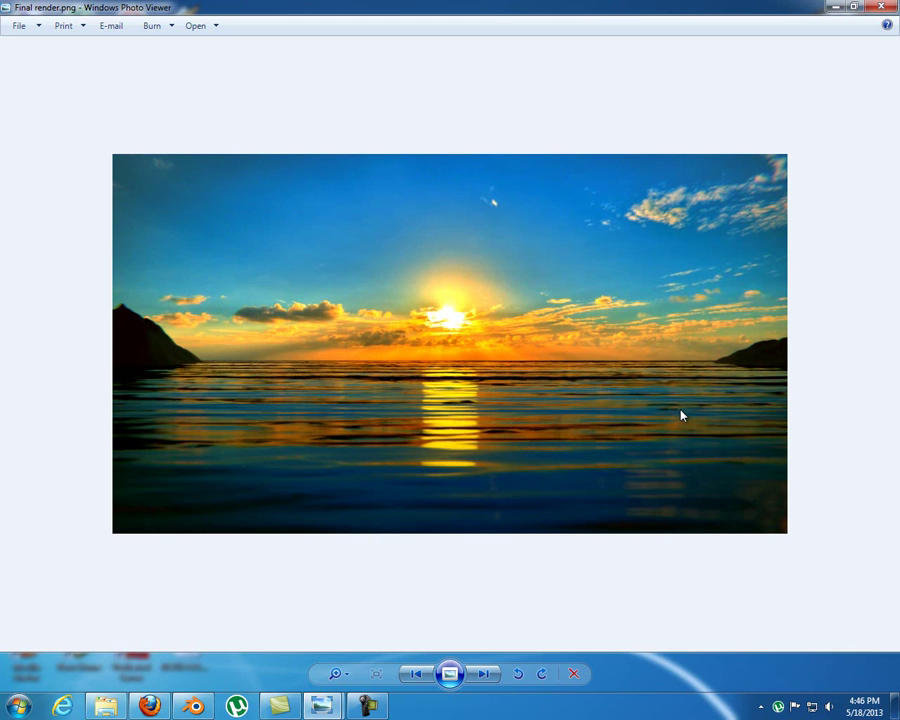
key("Right")
key("Left")
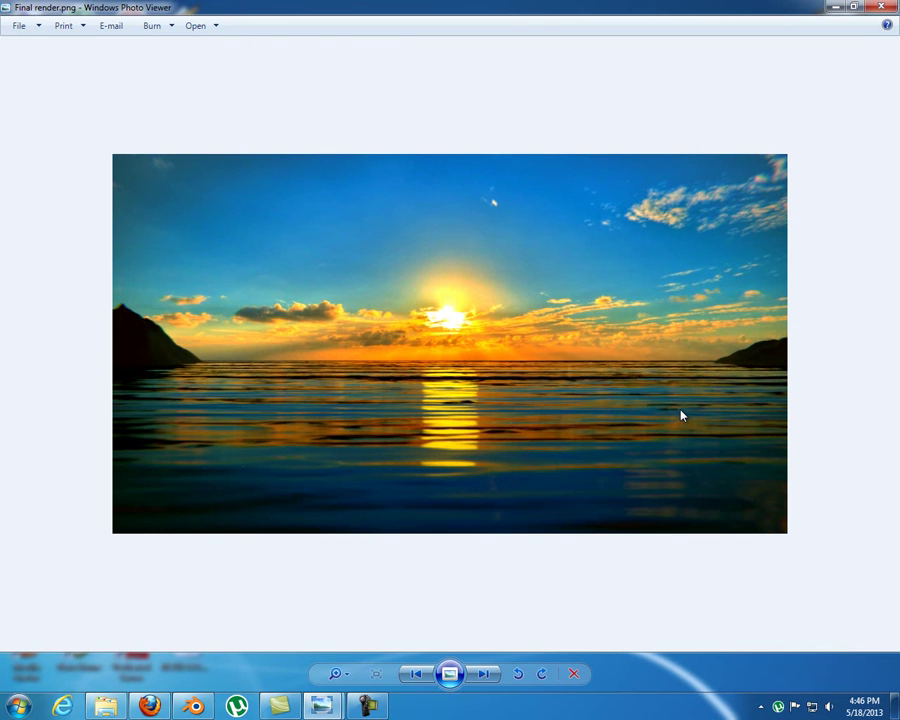